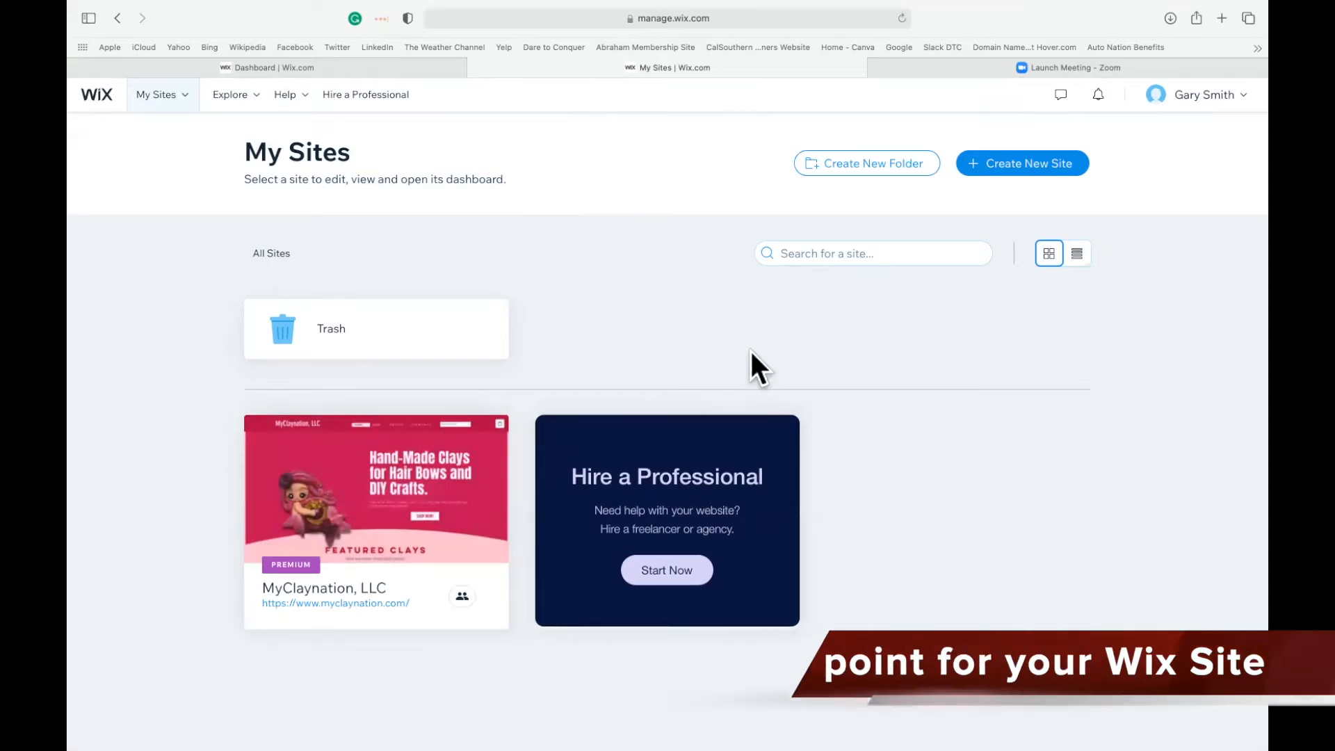
# Create a new site of the type Online Craft Store and let Wix ADI build it.
pyautogui.moveTo(387, 542)
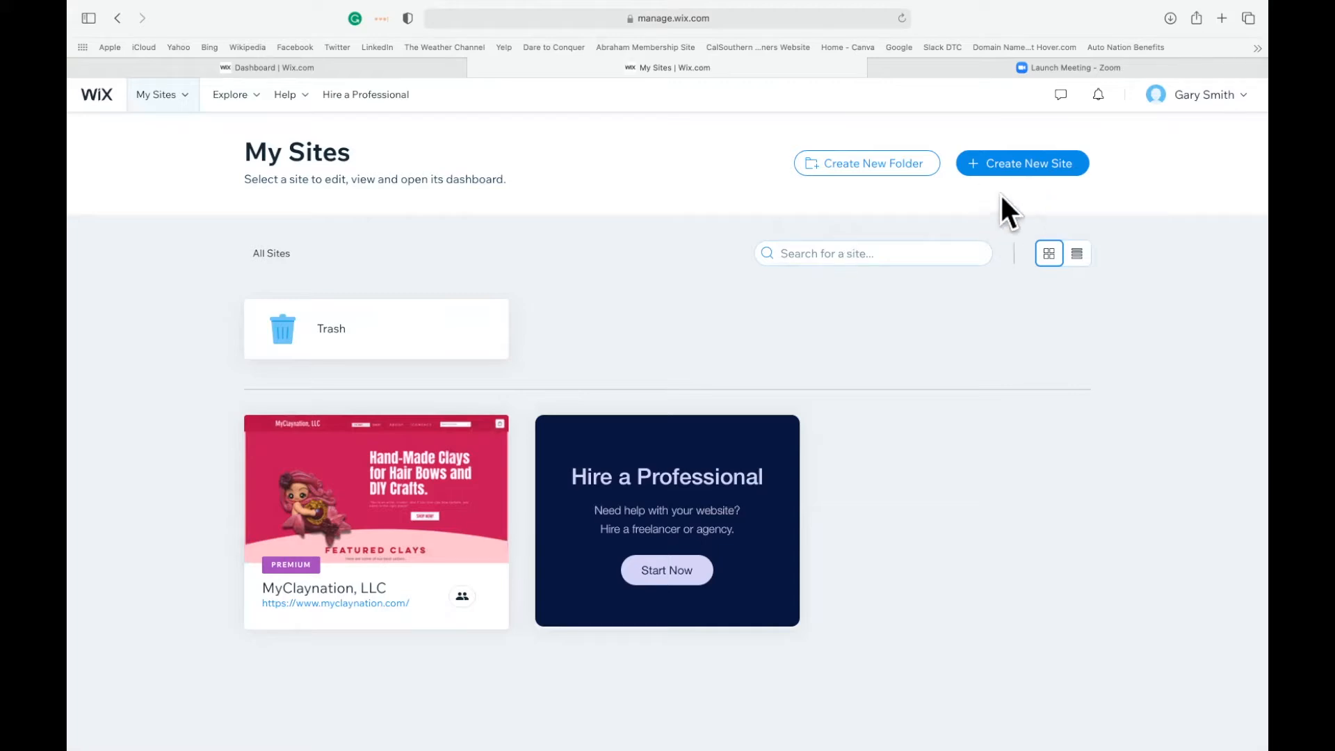
pyautogui.click(993, 167)
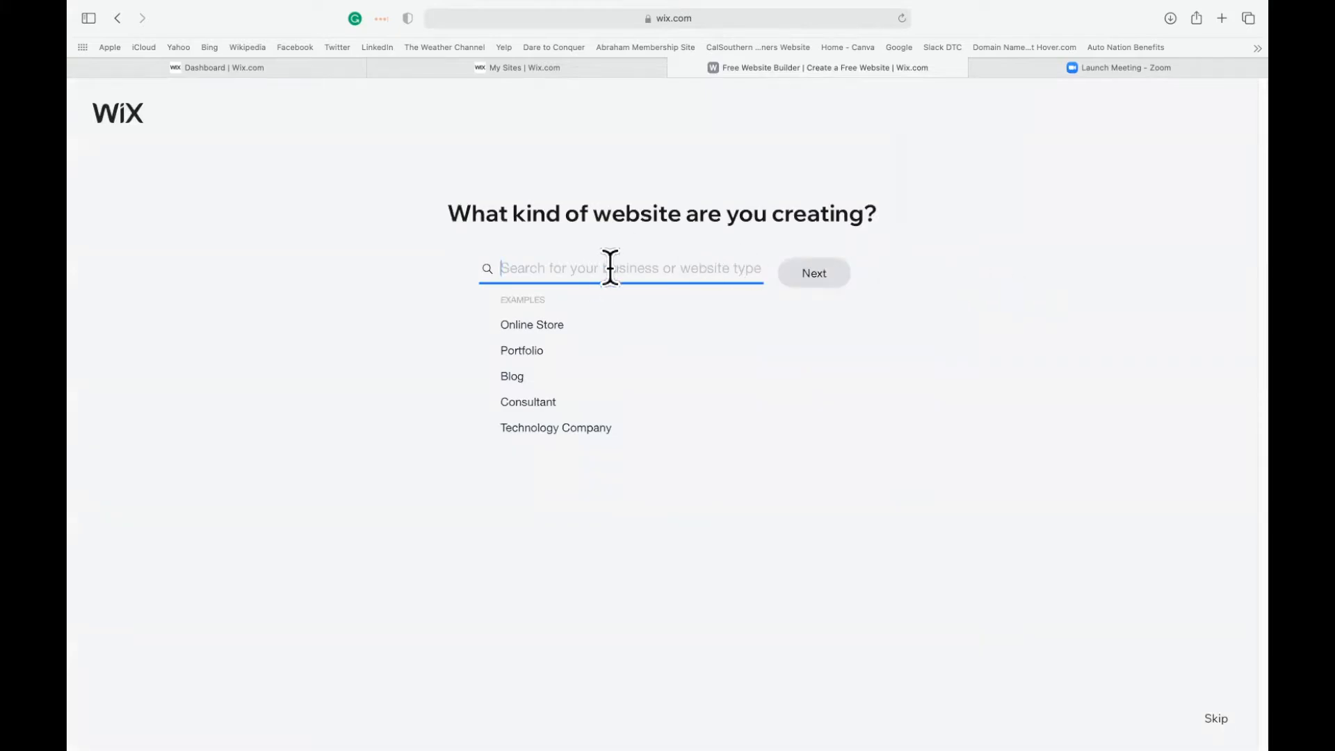
pyautogui.click(535, 324)
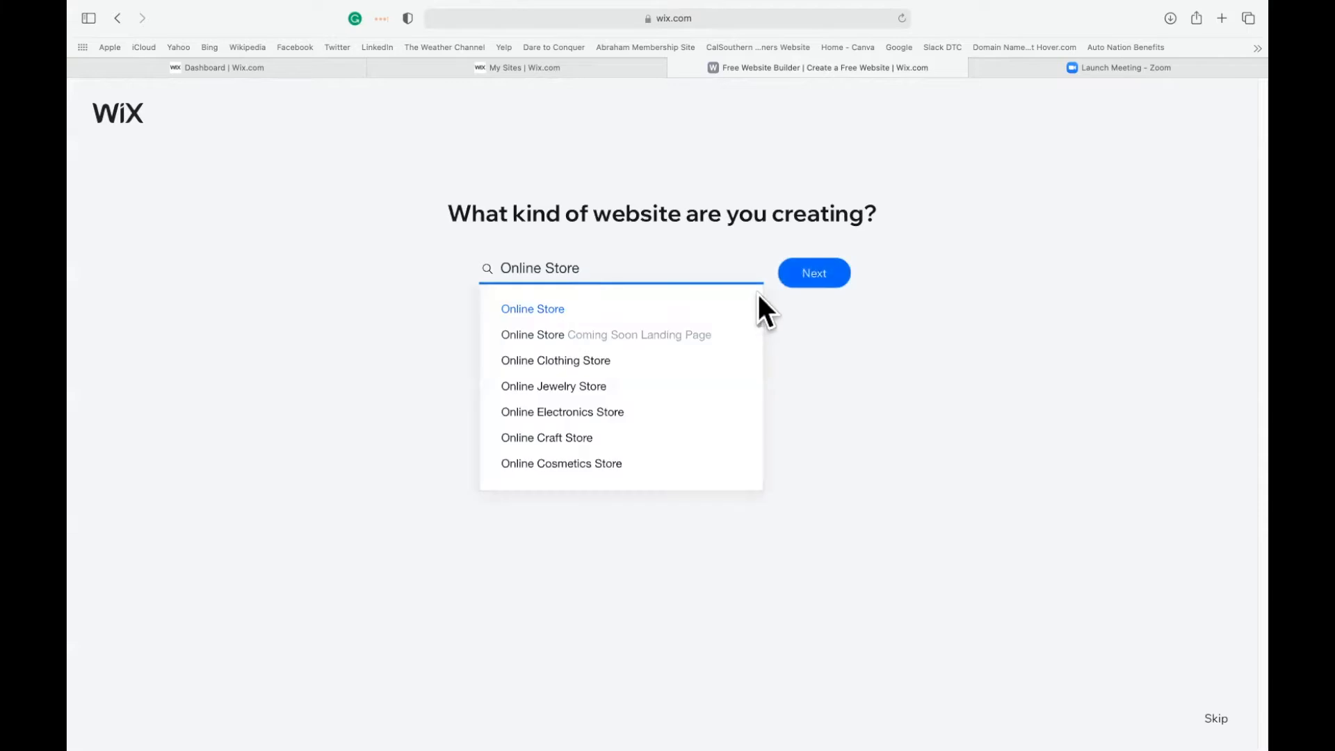
pyautogui.click(557, 437)
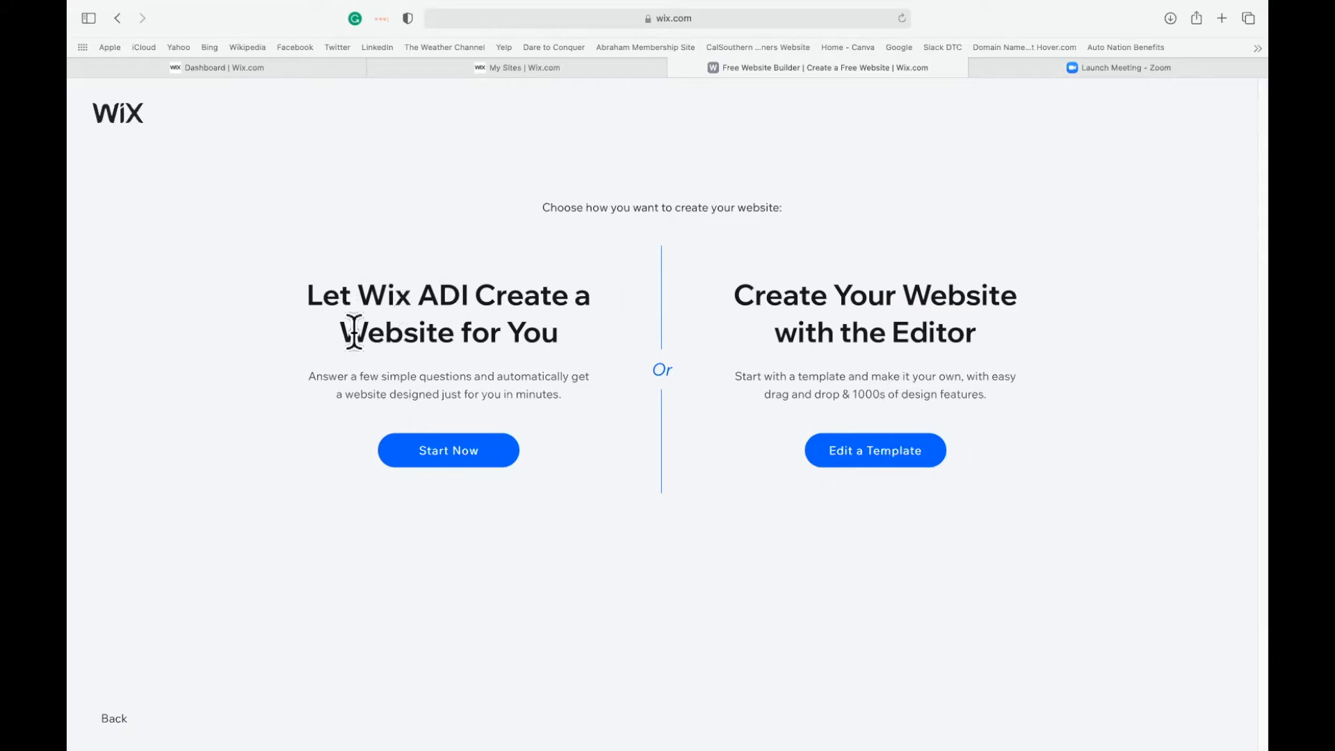
pyautogui.click(448, 450)
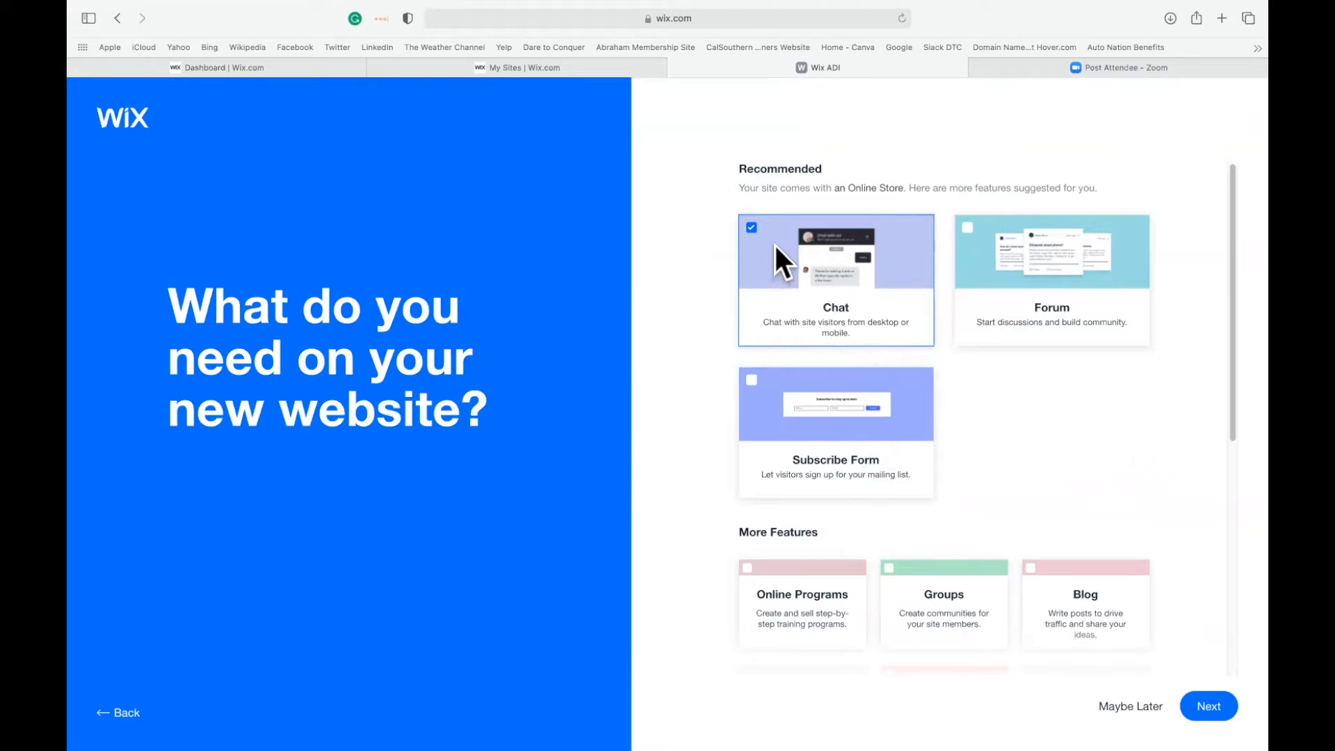
# Add the Blog feature to the site, keeping Chat selected, and continue to the store name question.
pyautogui.scroll(-2, 1103, 410)
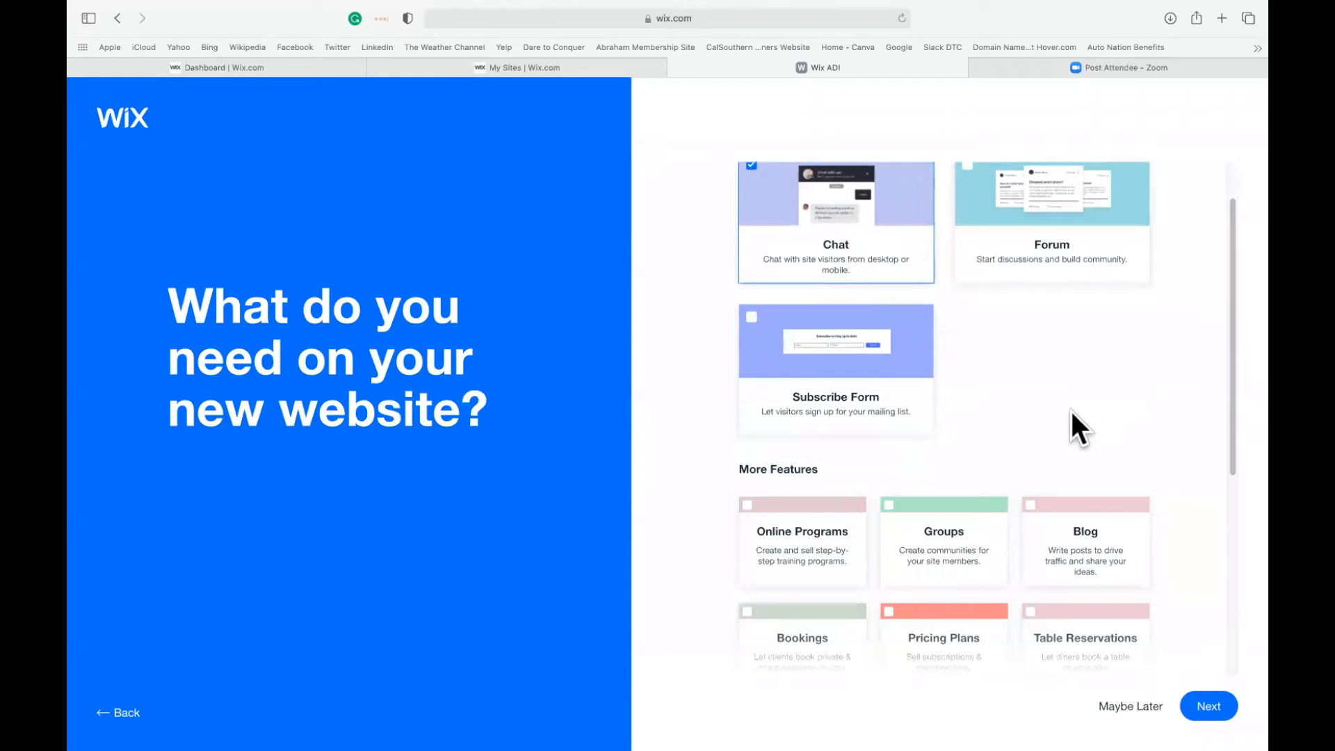
pyautogui.scroll(-5, 1040, 385)
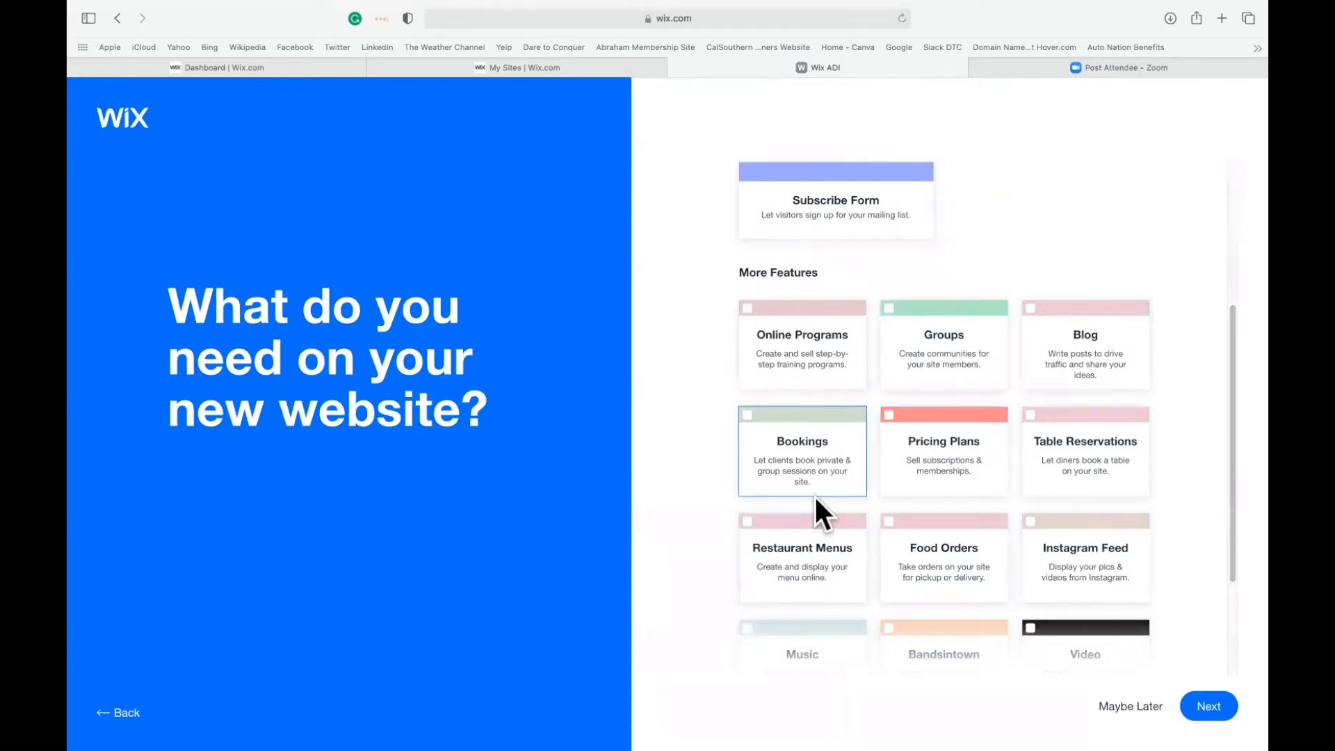
pyautogui.click(1039, 330)
pyautogui.scroll(-3, 1193, 439)
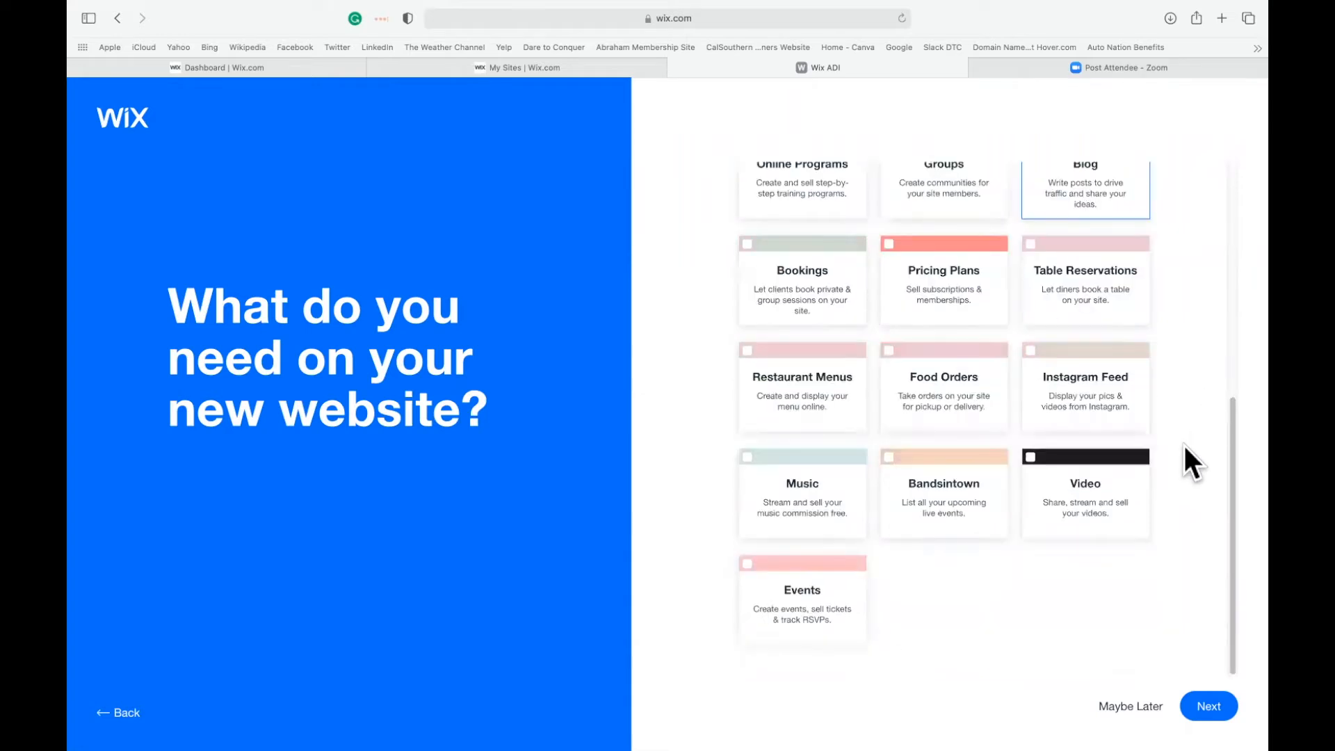
pyautogui.click(1103, 495)
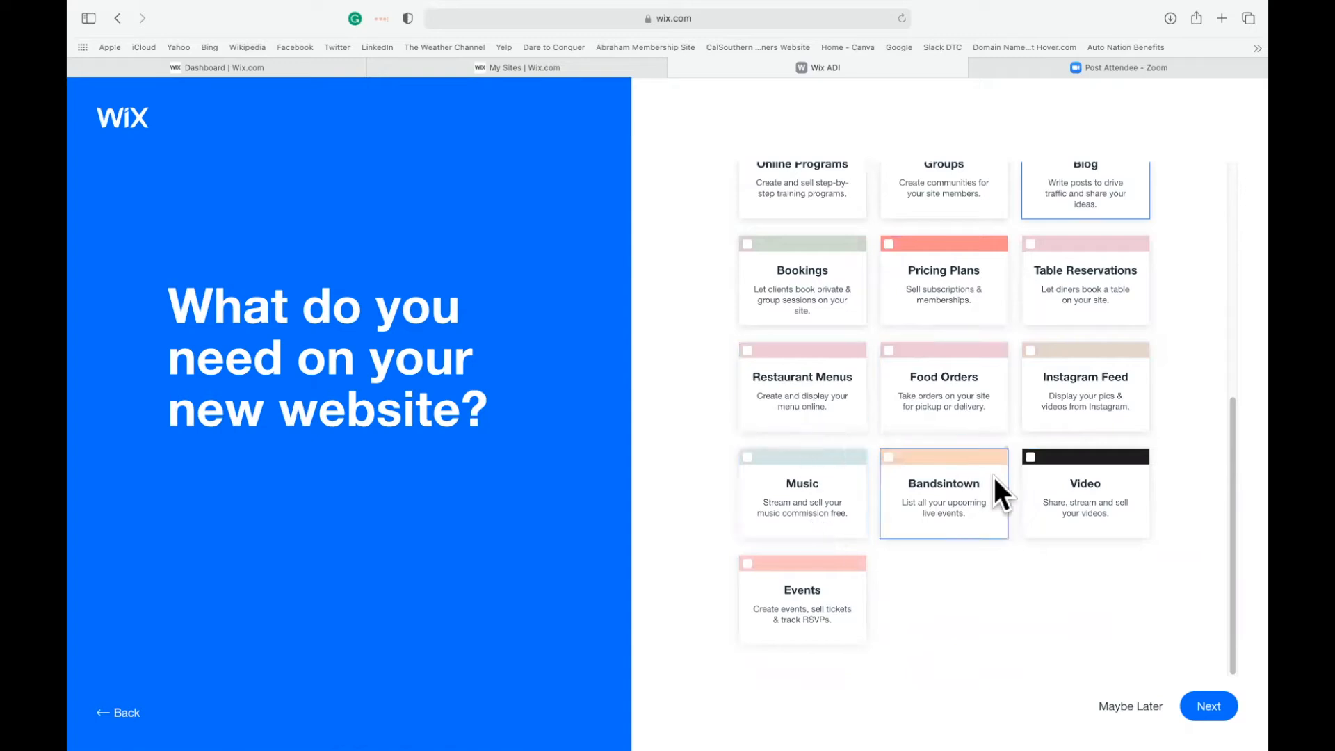
pyautogui.scroll(1, 842, 358)
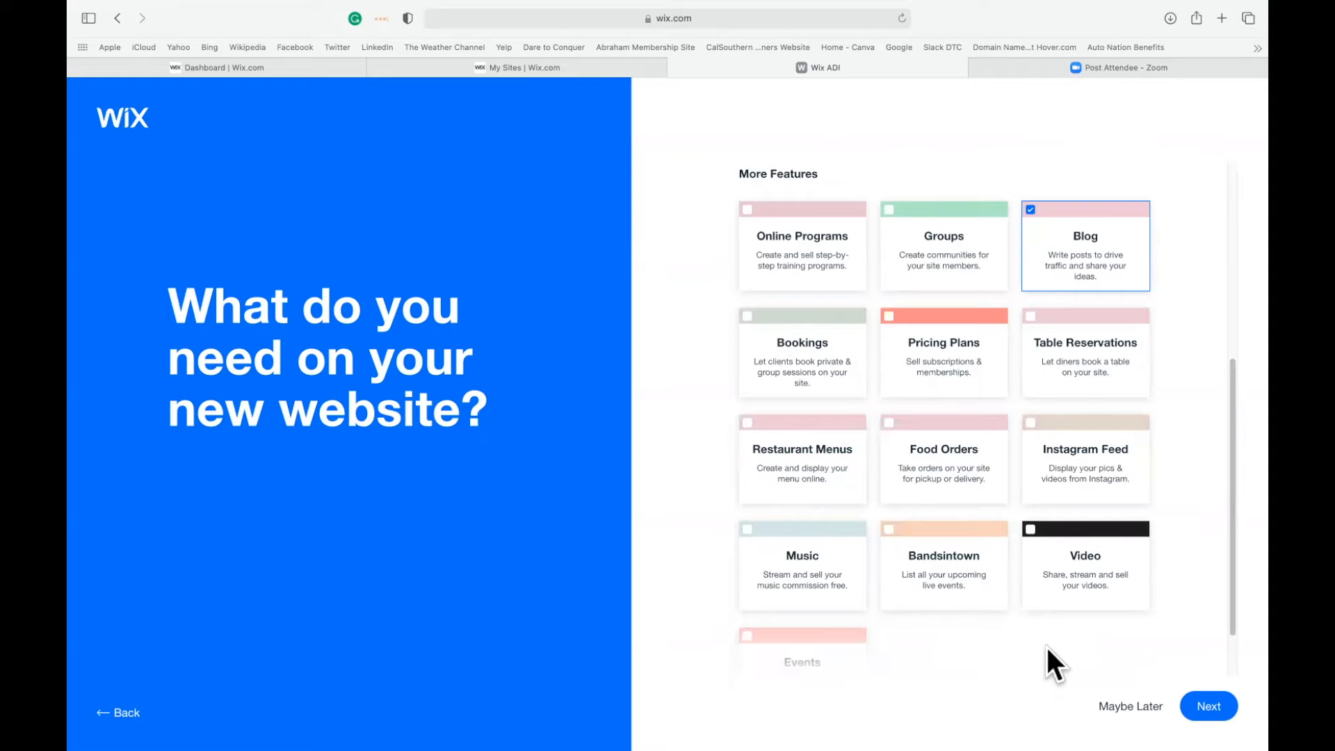
pyautogui.click(1205, 702)
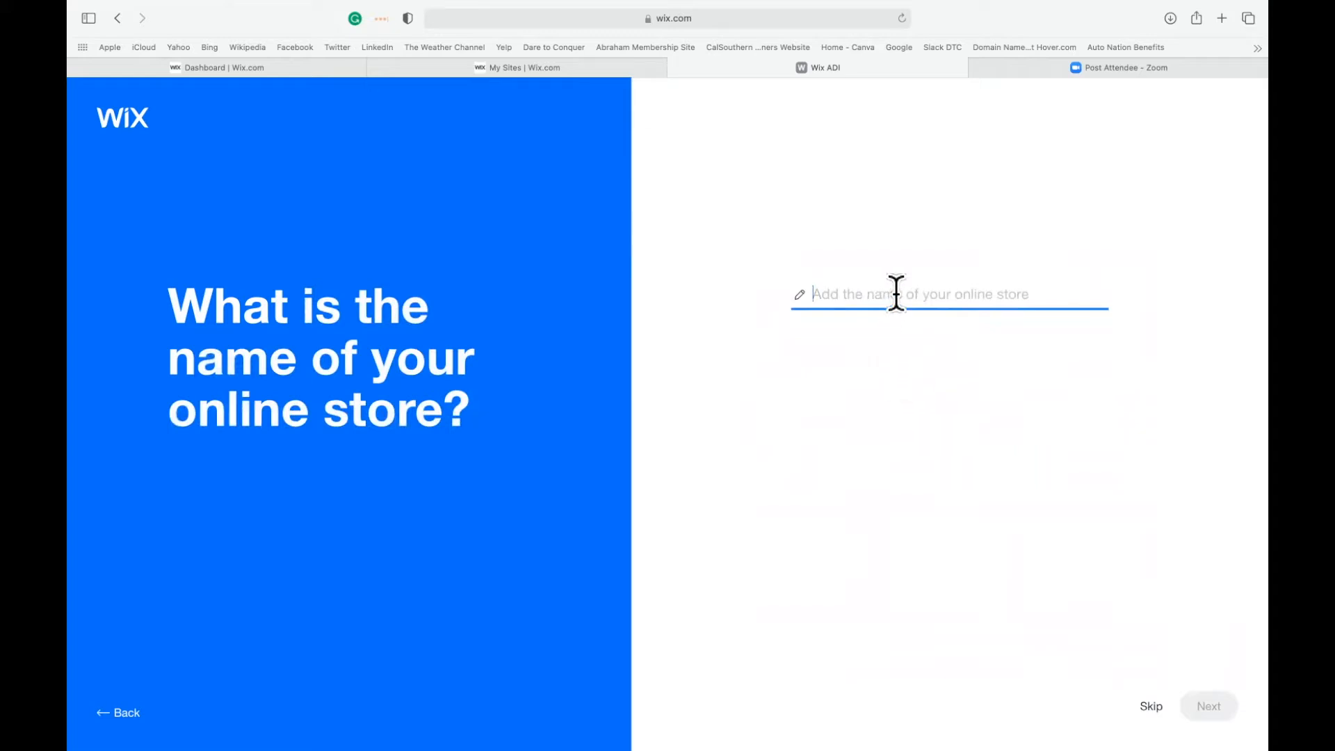
# Name the online store "Creators Time" and continue.
pyautogui.write('Creat')
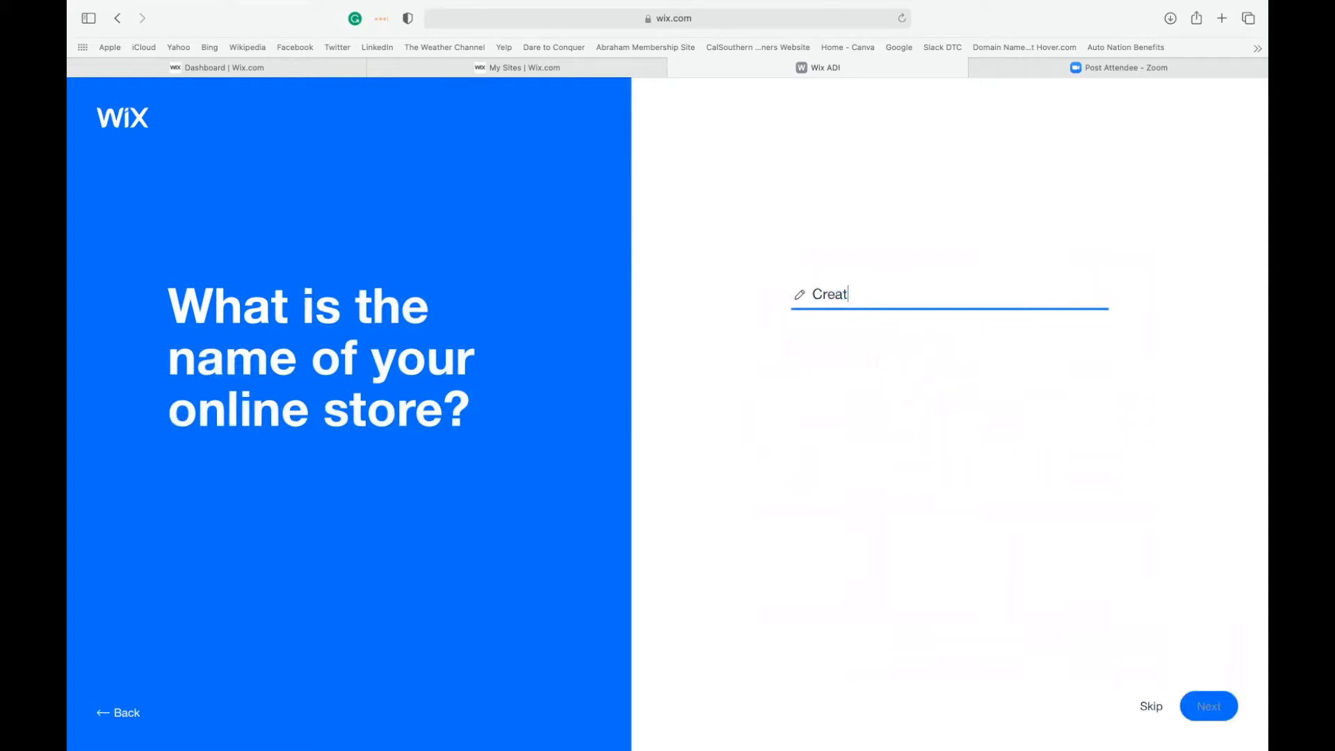
pyautogui.write('ors Time')
pyautogui.click(1208, 704)
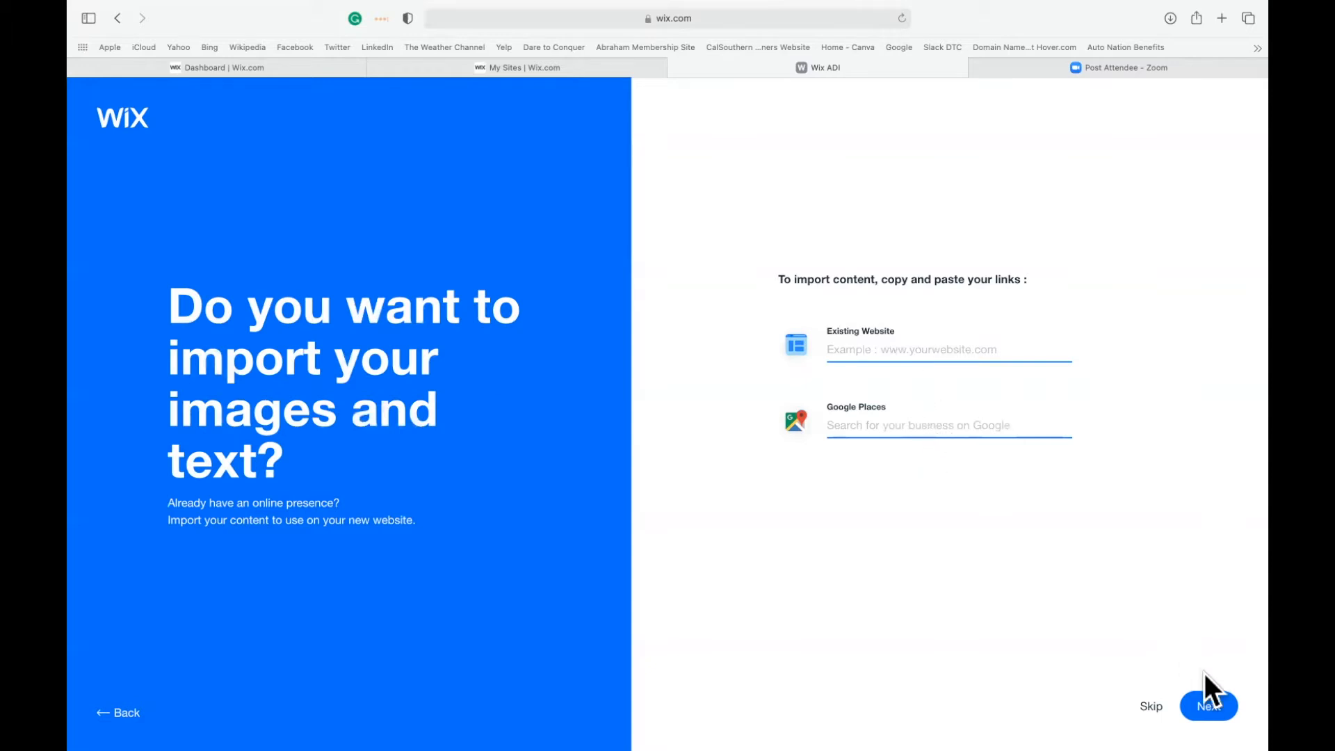
# Skip importing existing images and text, and choose the Basil theme for the site.
pyautogui.click(1151, 705)
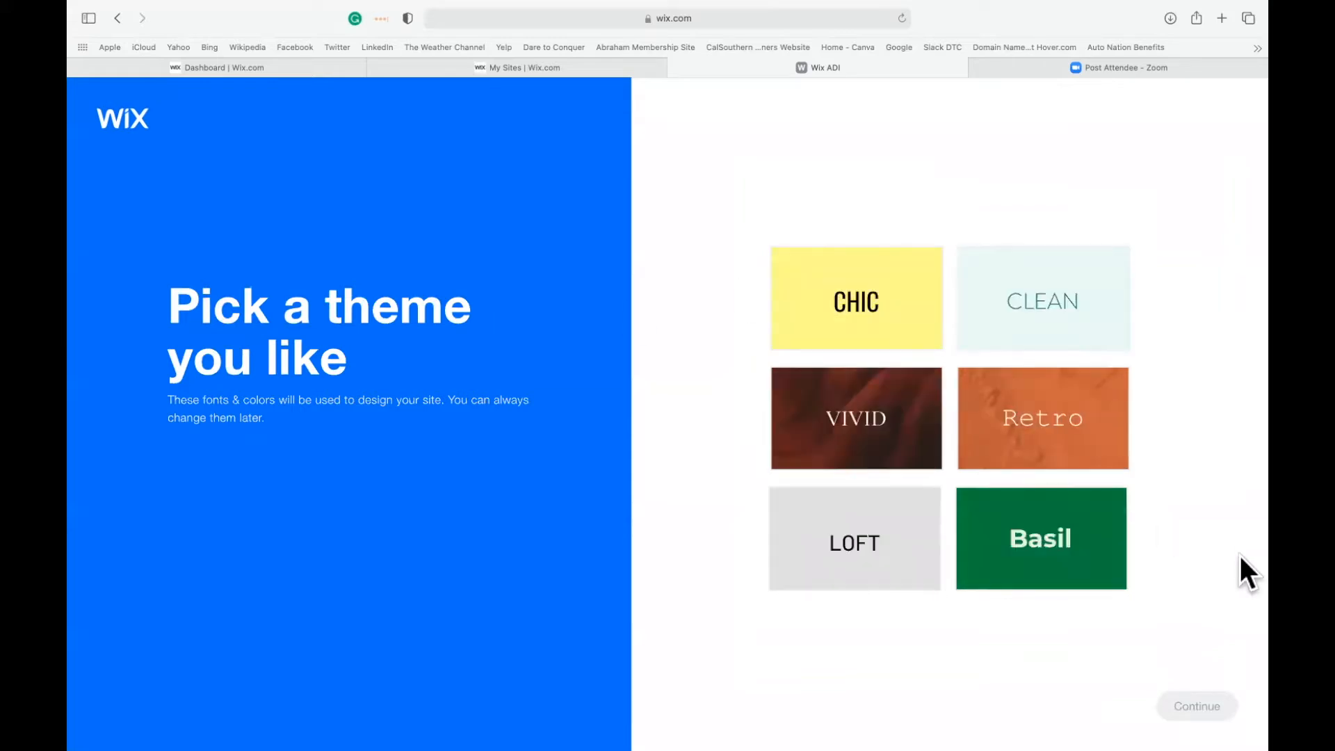
pyautogui.click(1031, 530)
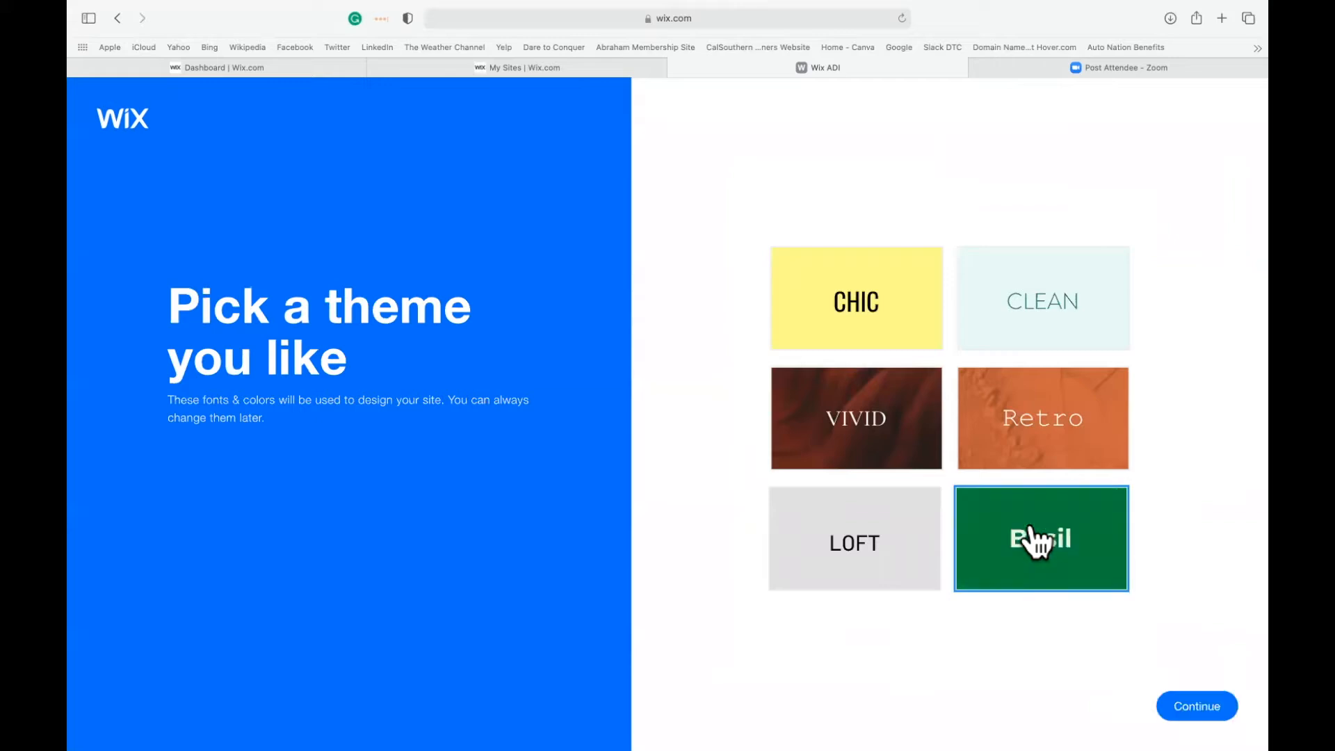
pyautogui.click(1175, 703)
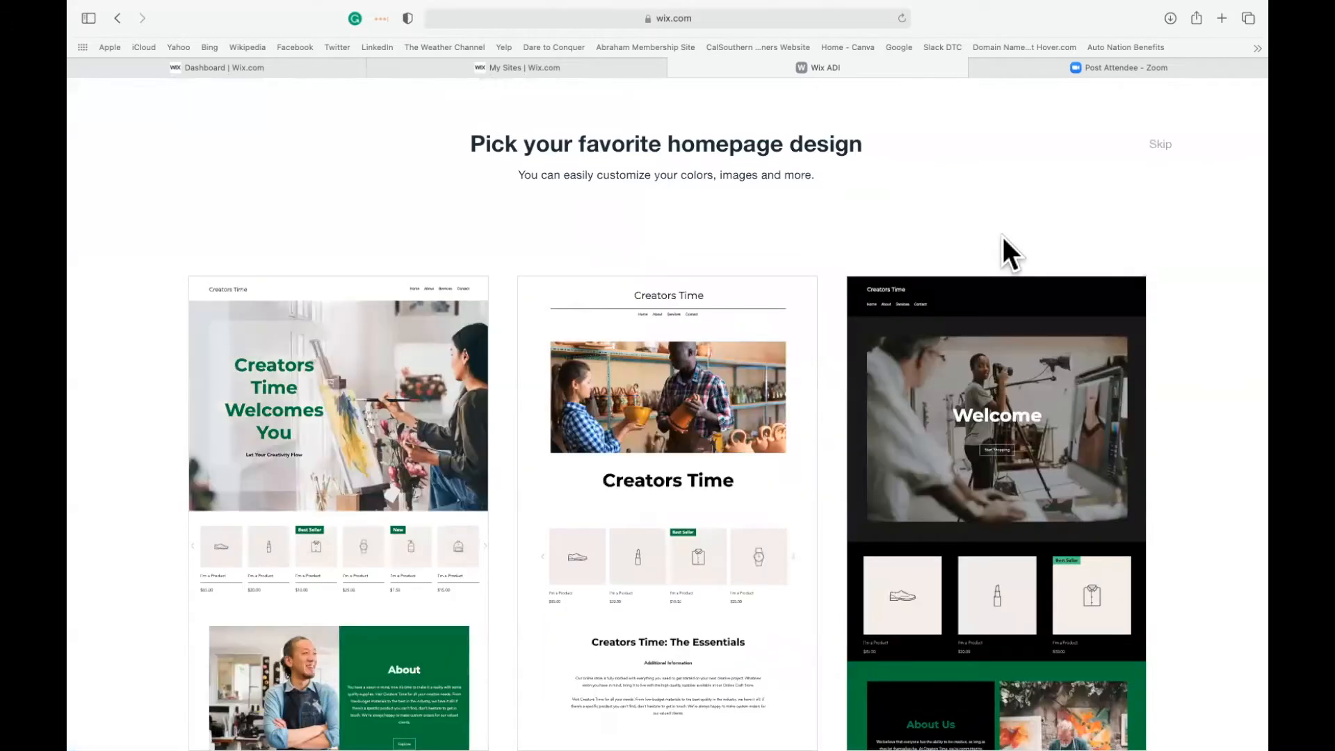
# Compare the three homepage designs and use the white one with the pottery shop photo under a centred header.
pyautogui.moveTo(316, 425)
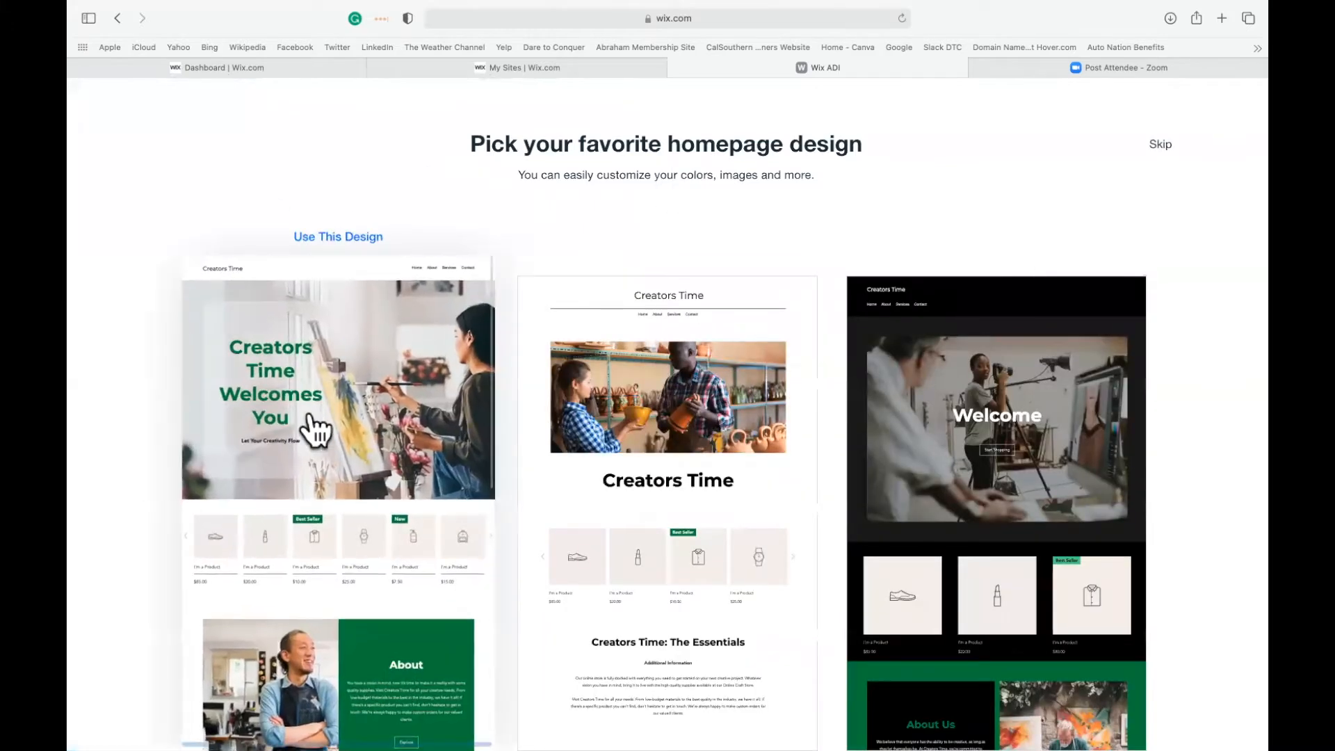
pyautogui.moveTo(757, 483)
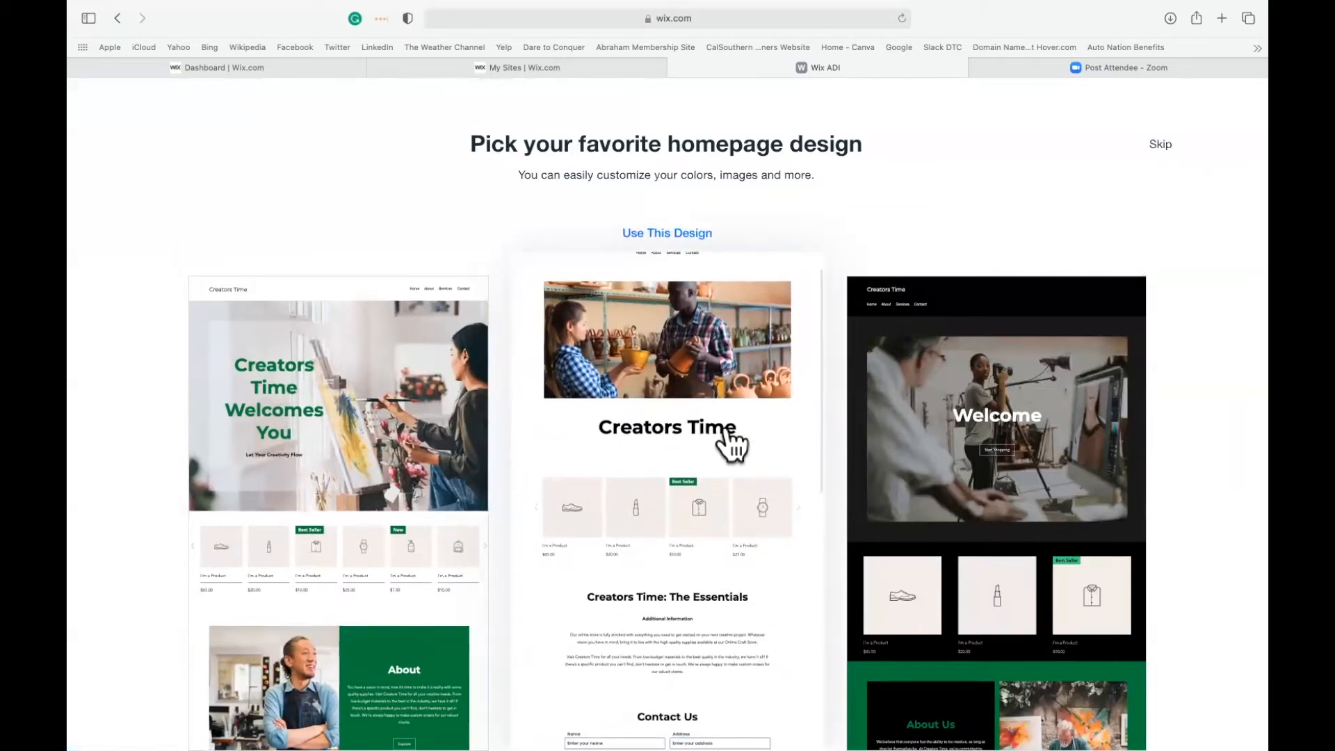
pyautogui.moveTo(1008, 452)
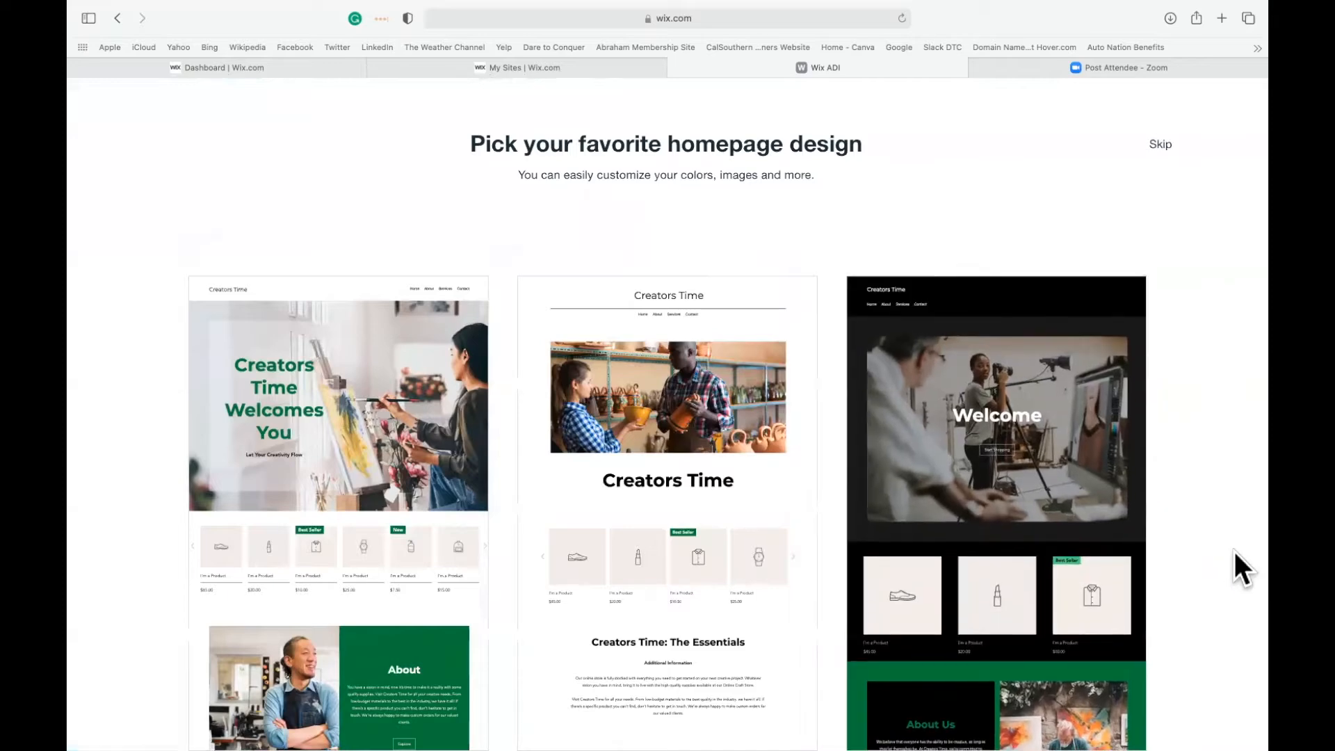
pyautogui.moveTo(640, 546)
pyautogui.moveTo(418, 508)
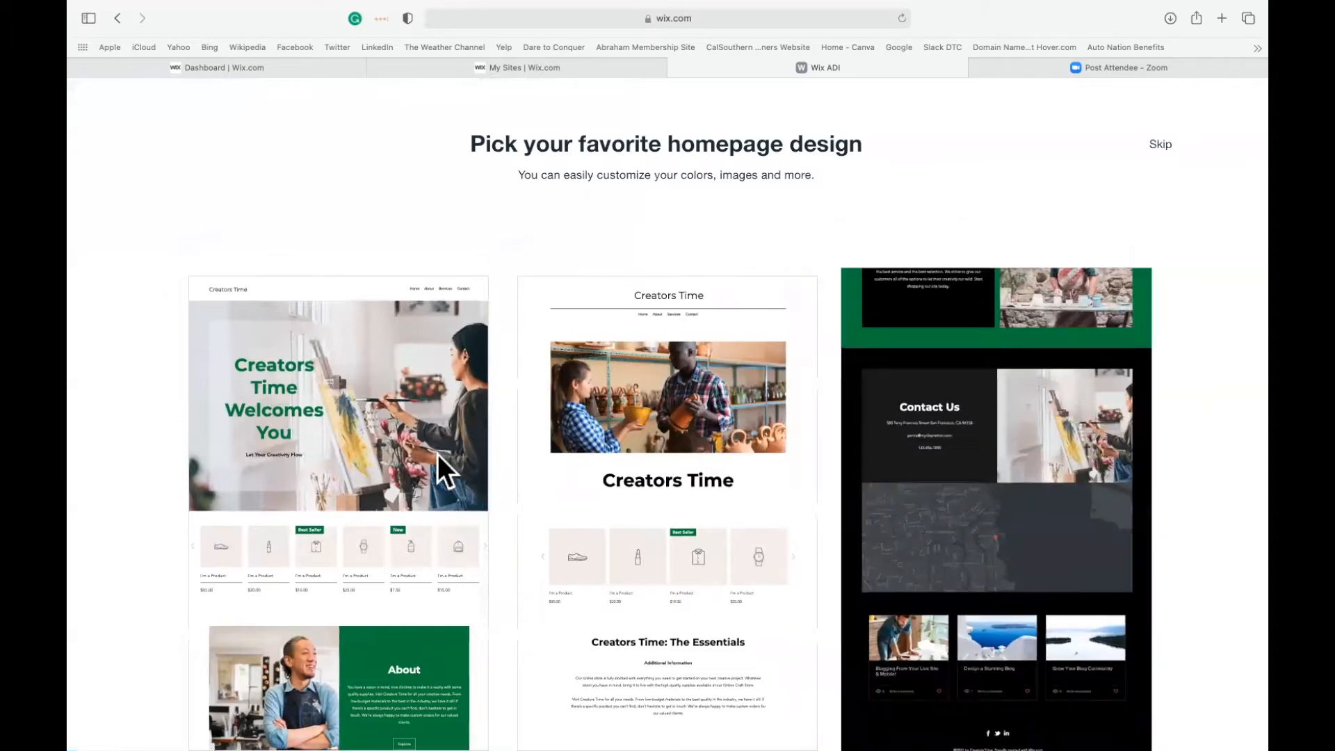
pyautogui.moveTo(355, 553)
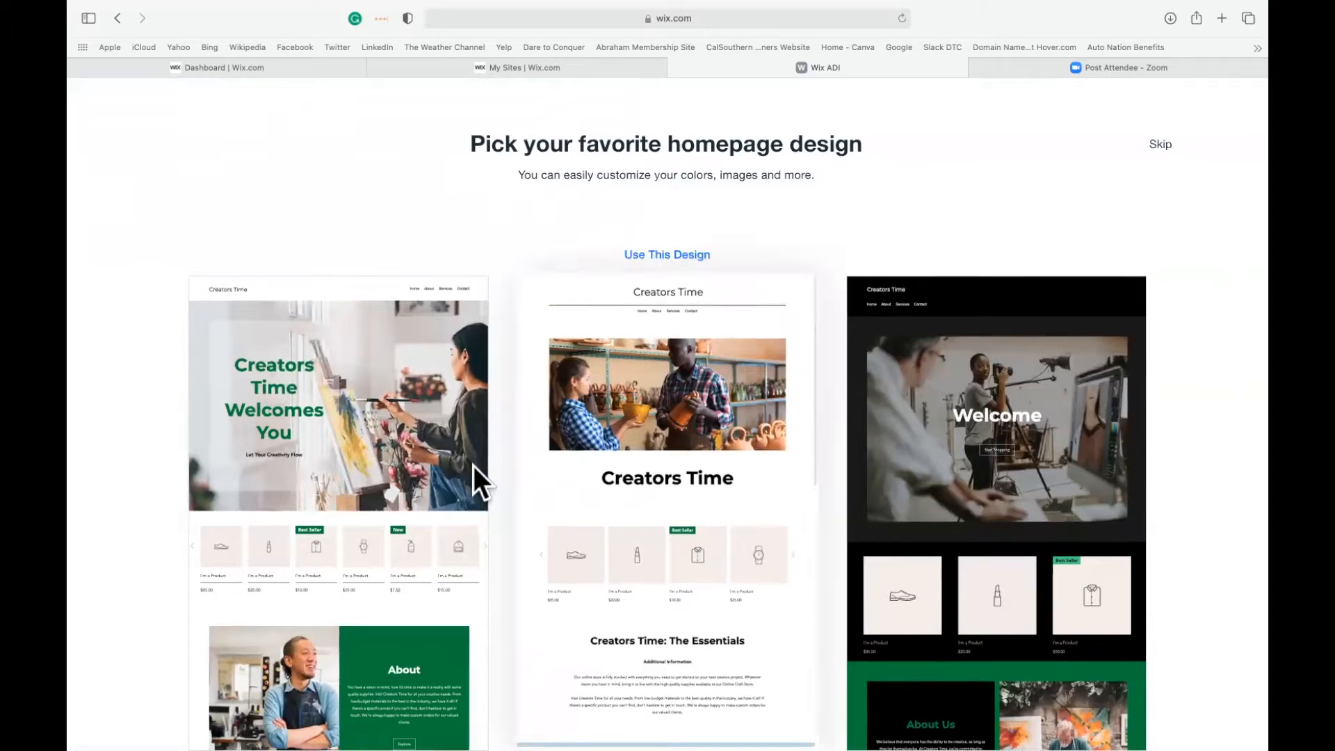
pyautogui.moveTo(620, 408)
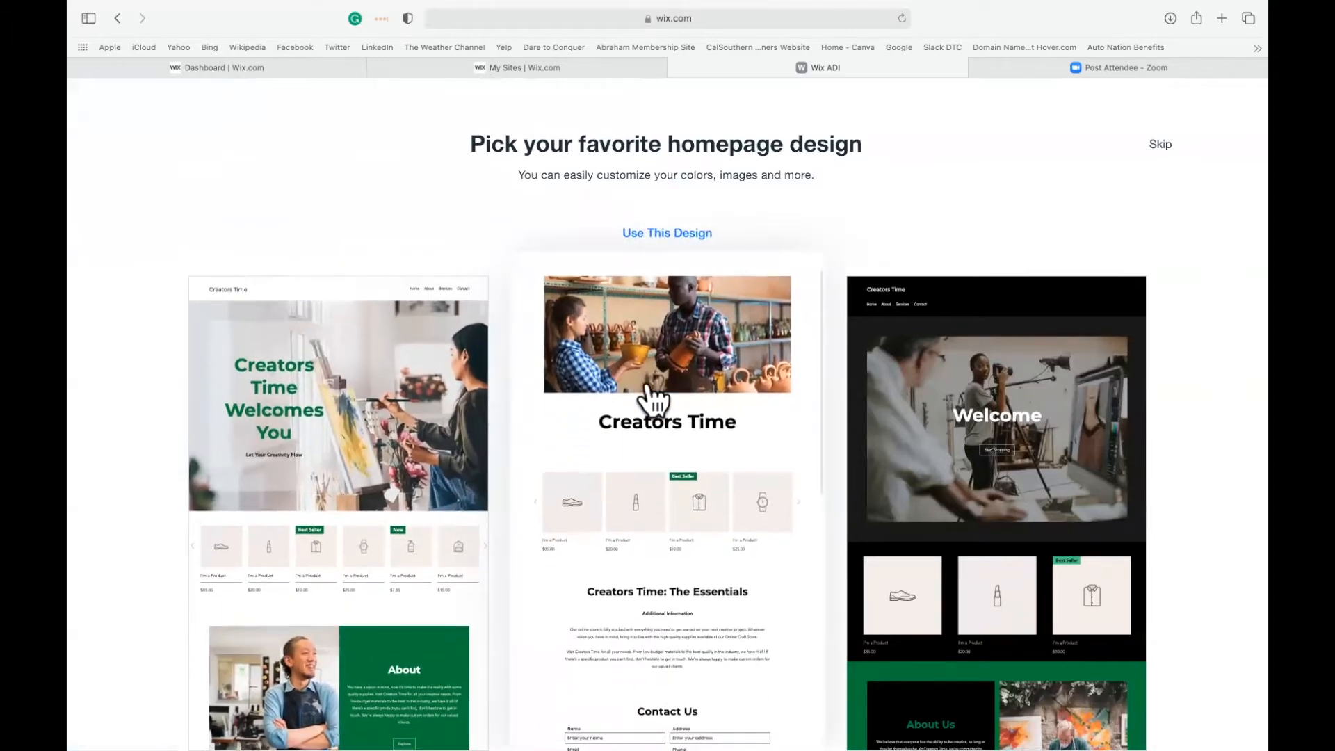
pyautogui.click(667, 236)
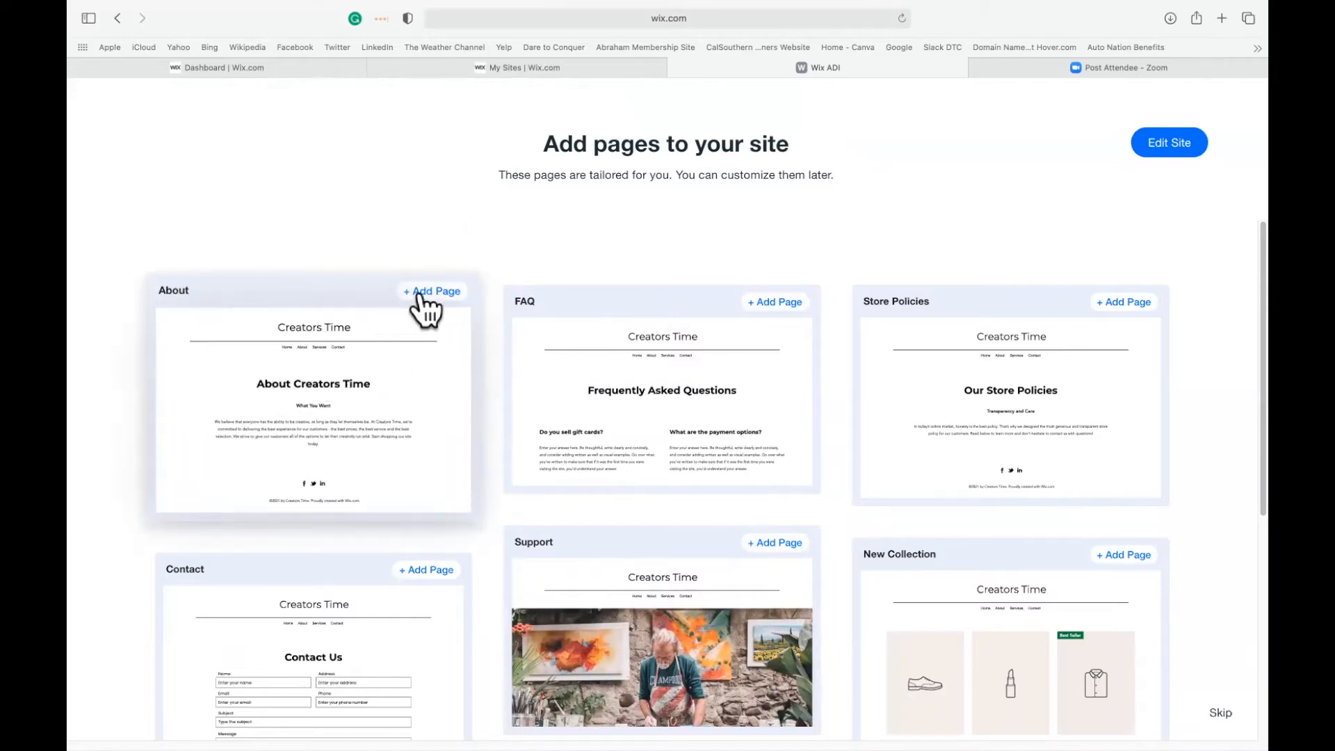
# Add the About, FAQ, Contact and New Collection pages to the site and open it for editing.
pyautogui.click(419, 296)
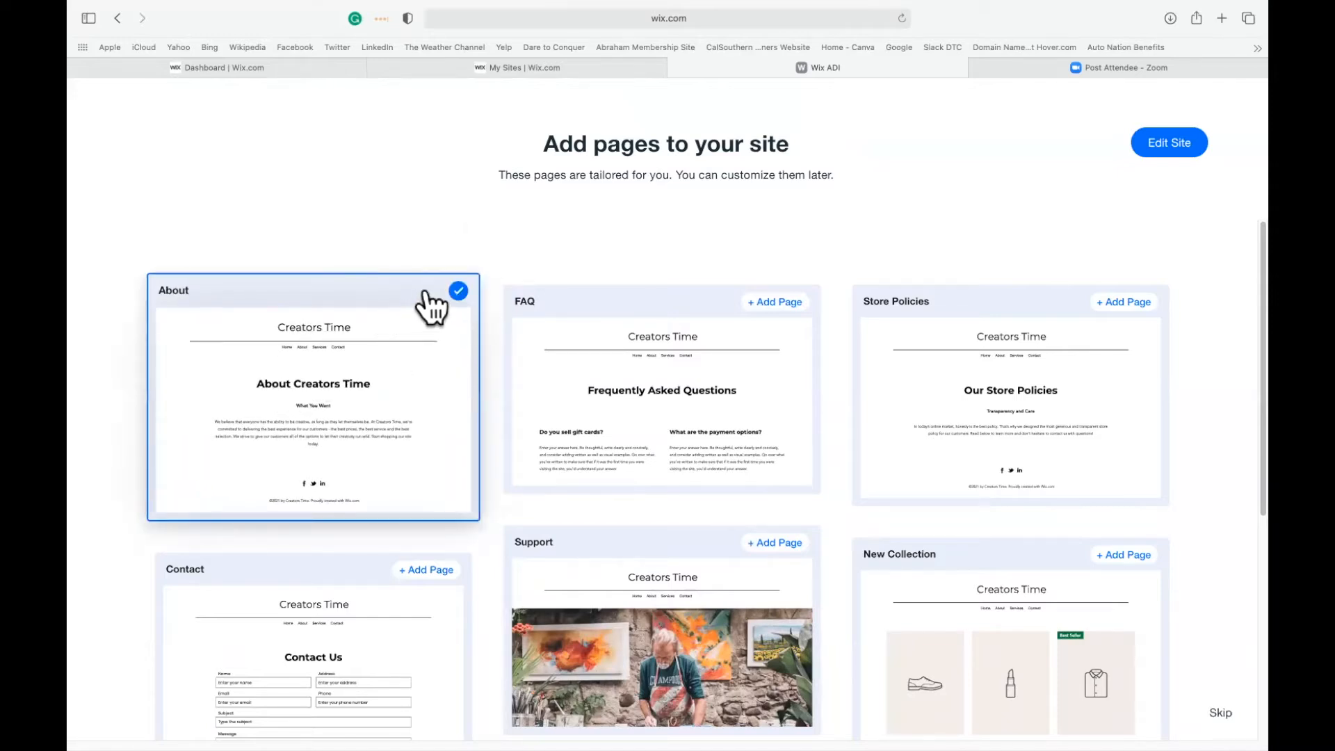
pyautogui.click(782, 294)
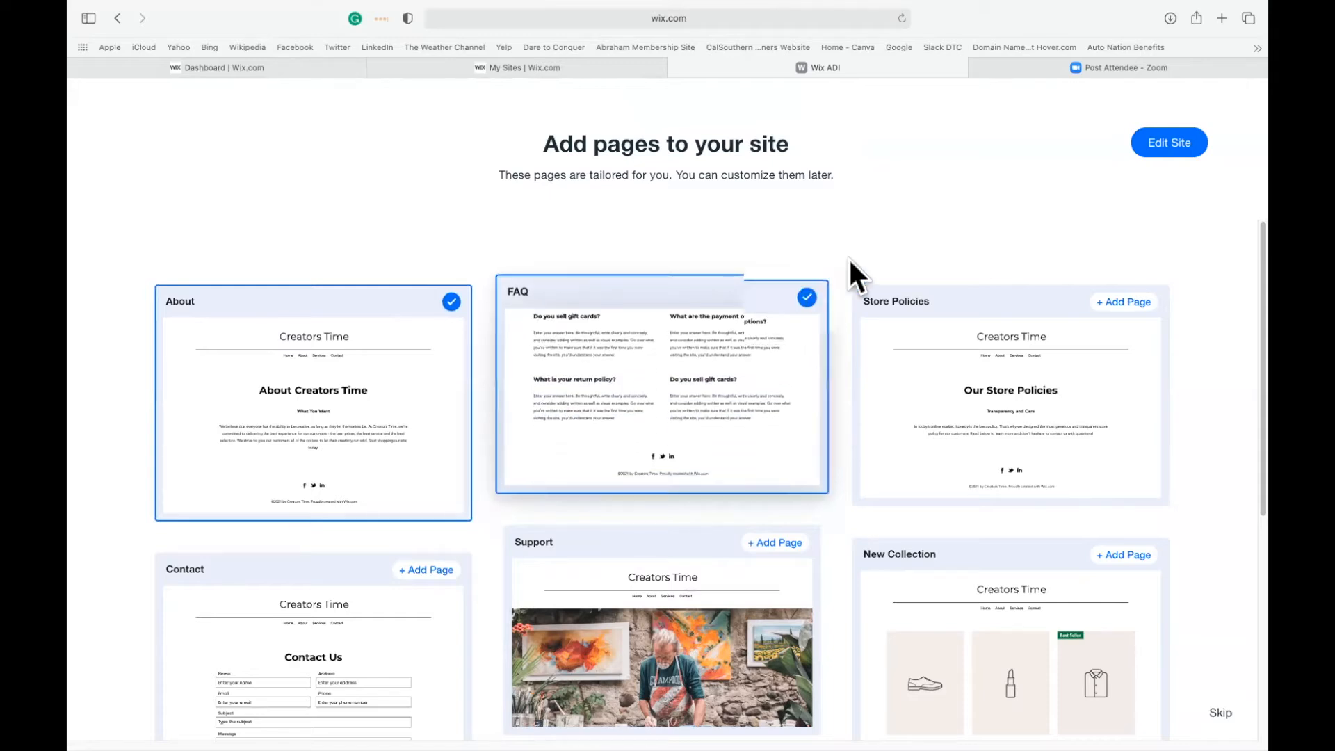
pyautogui.scroll(-5, 1196, 527)
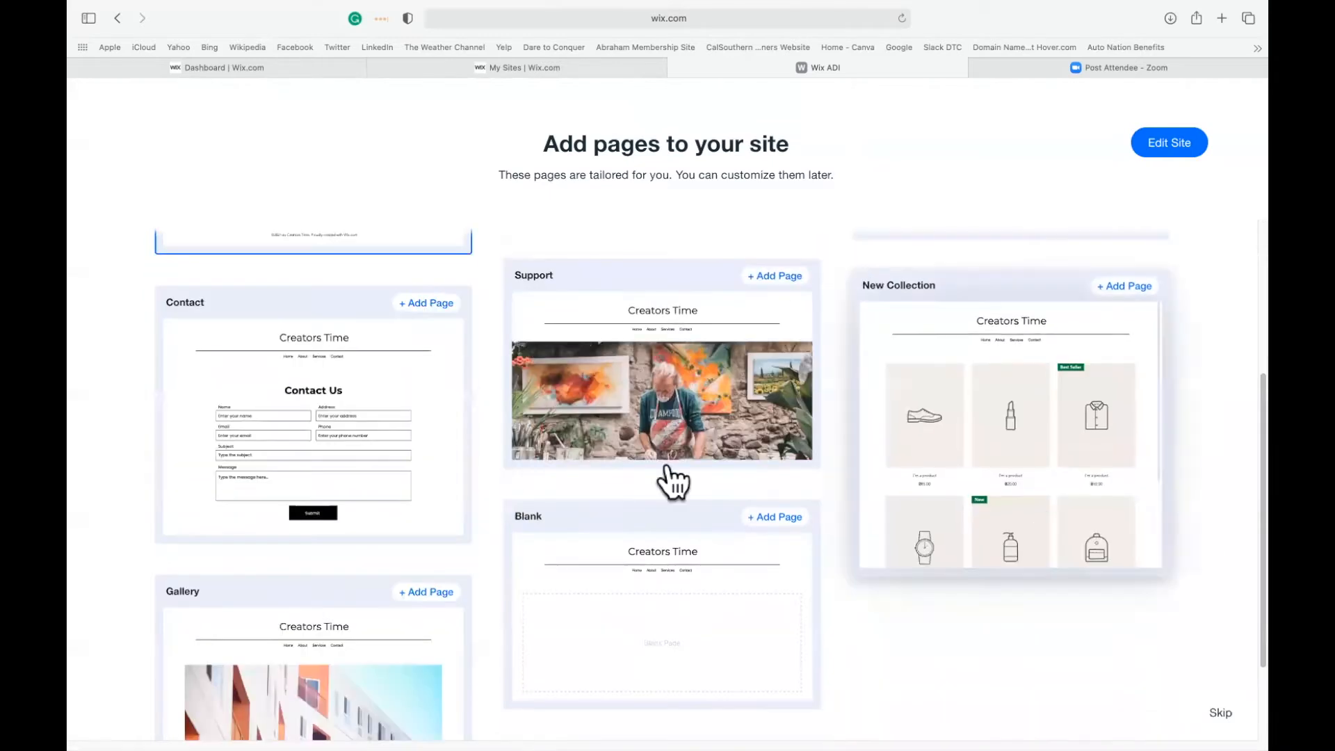
pyautogui.click(421, 294)
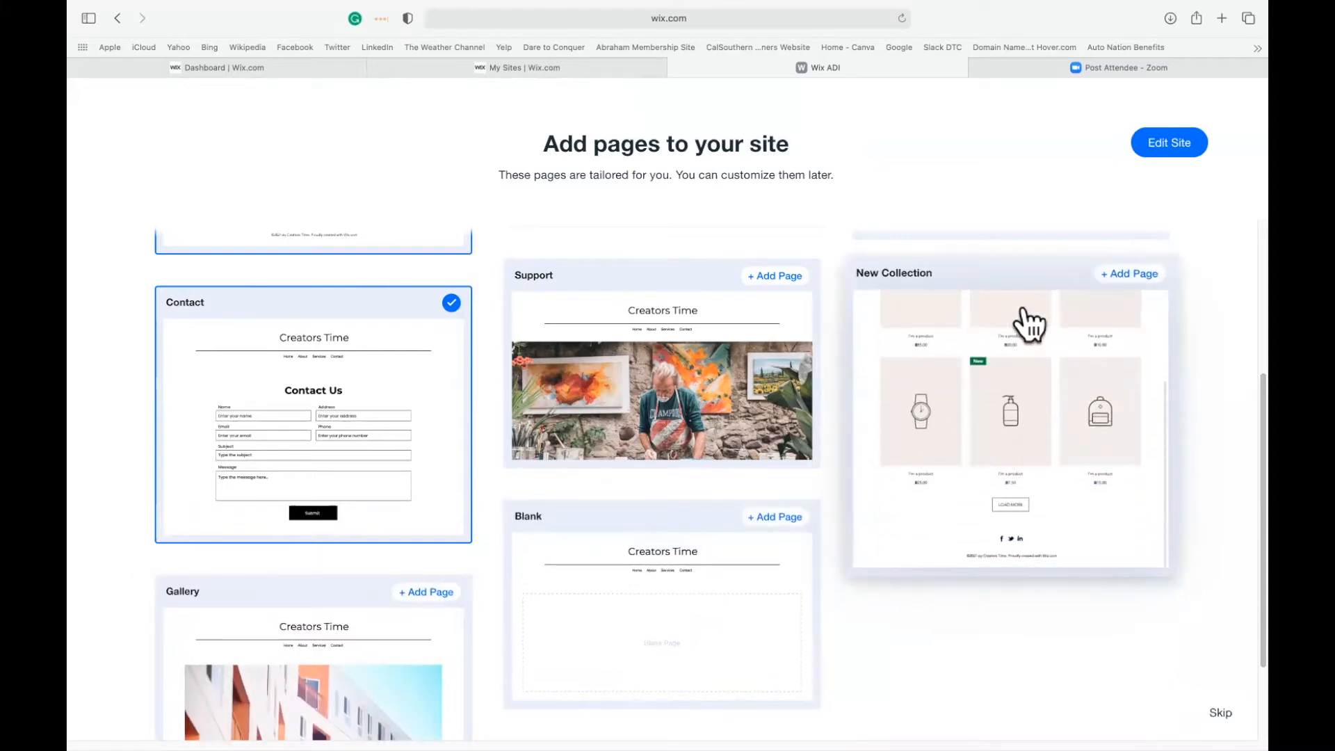
pyautogui.click(1115, 278)
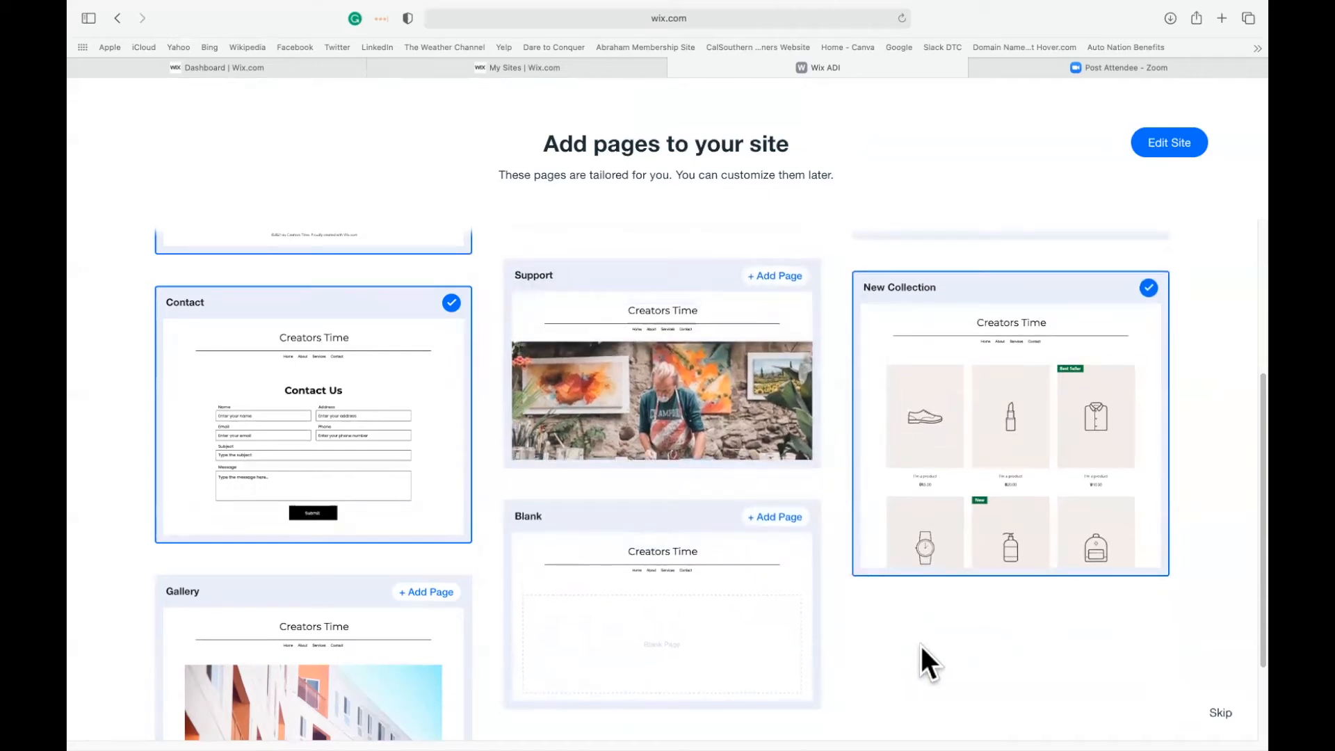
pyautogui.click(1171, 146)
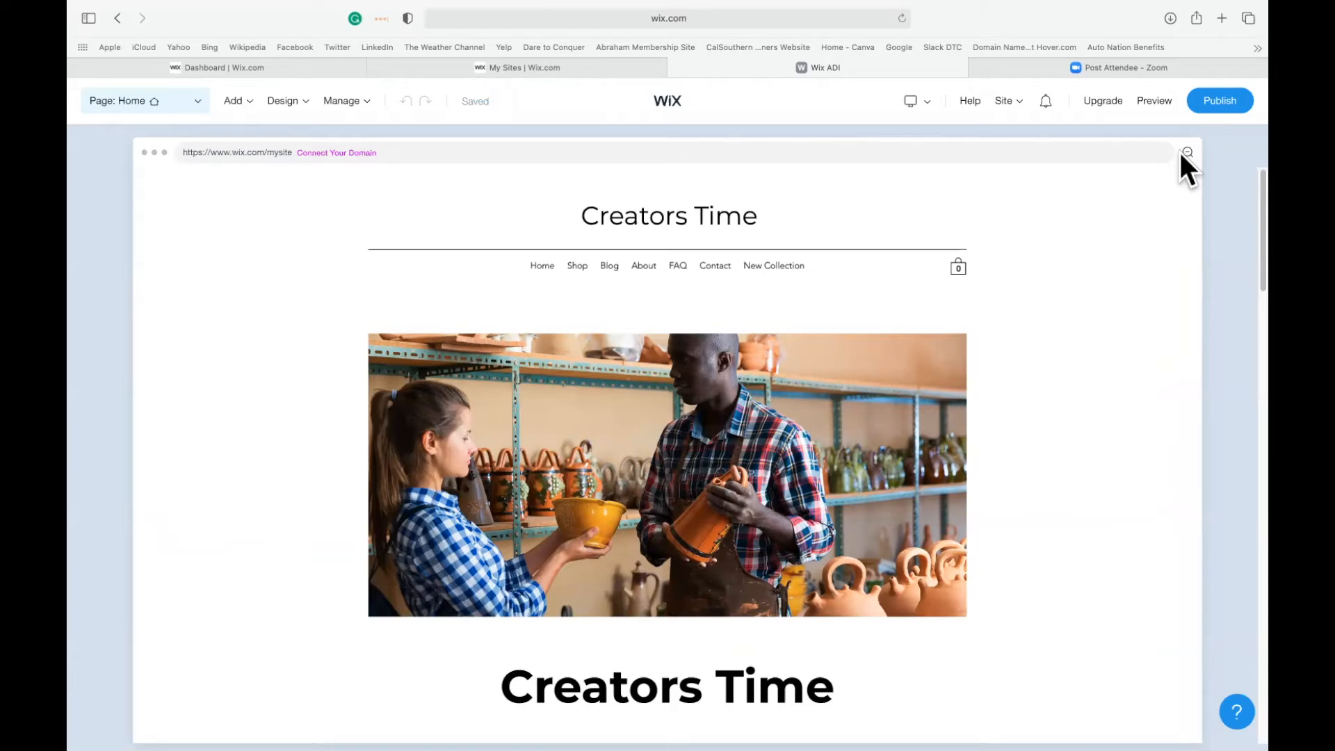
# Review the generated Home page from the header down to the footer.
pyautogui.moveTo(1121, 468)
pyautogui.scroll(-7, 1240, 227)
pyautogui.scroll(-15, 1241, 343)
pyautogui.scroll(-8, 1240, 344)
pyautogui.scroll(2, 1241, 343)
pyautogui.scroll(-2, 1241, 343)
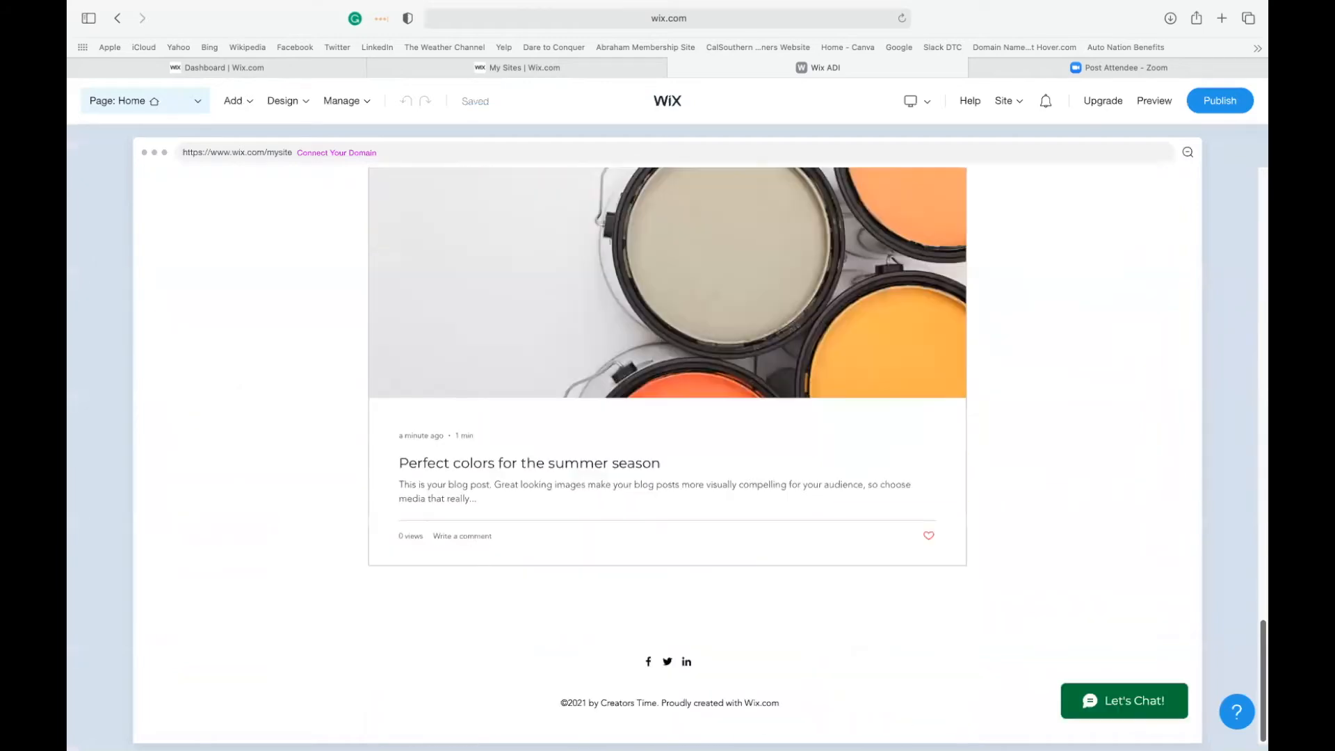
pyautogui.scroll(20, 1243, 357)
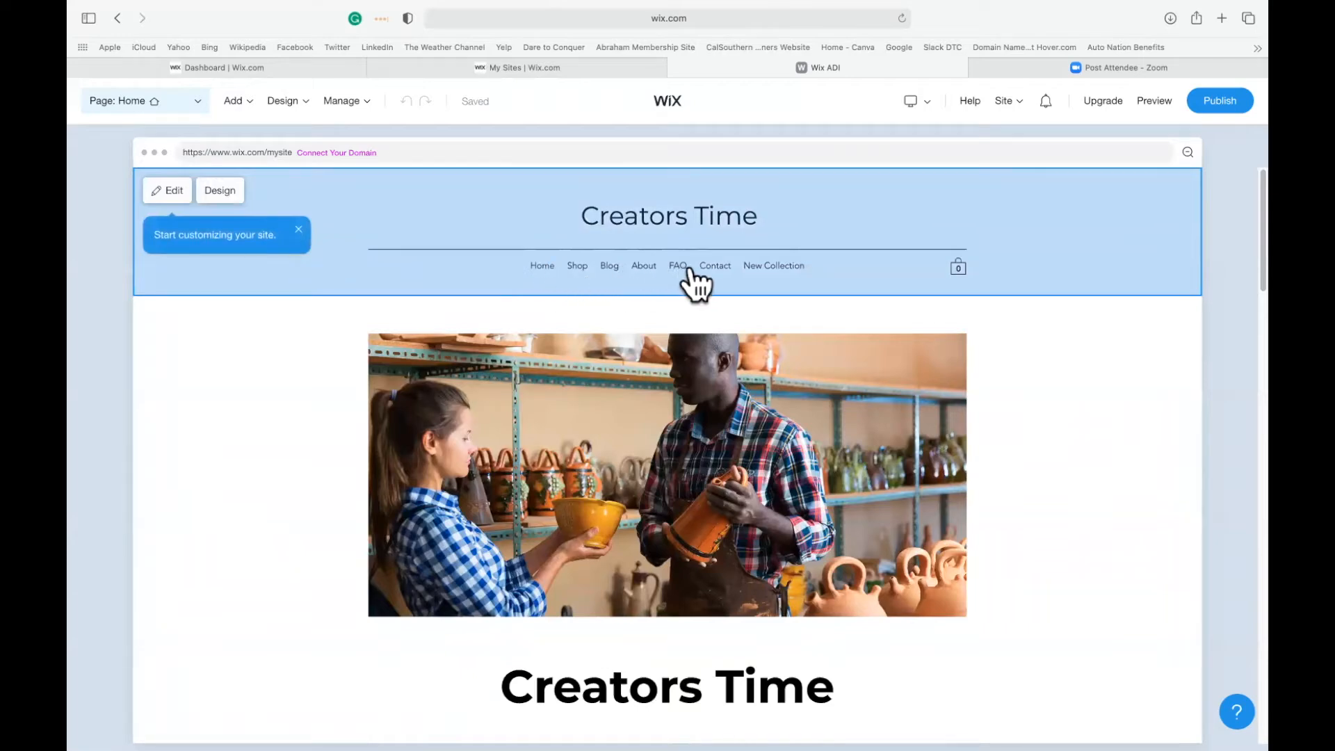
# Show a tagline reading "Making Great Things Happens" and a logo image in the site header.
pyautogui.click(174, 193)
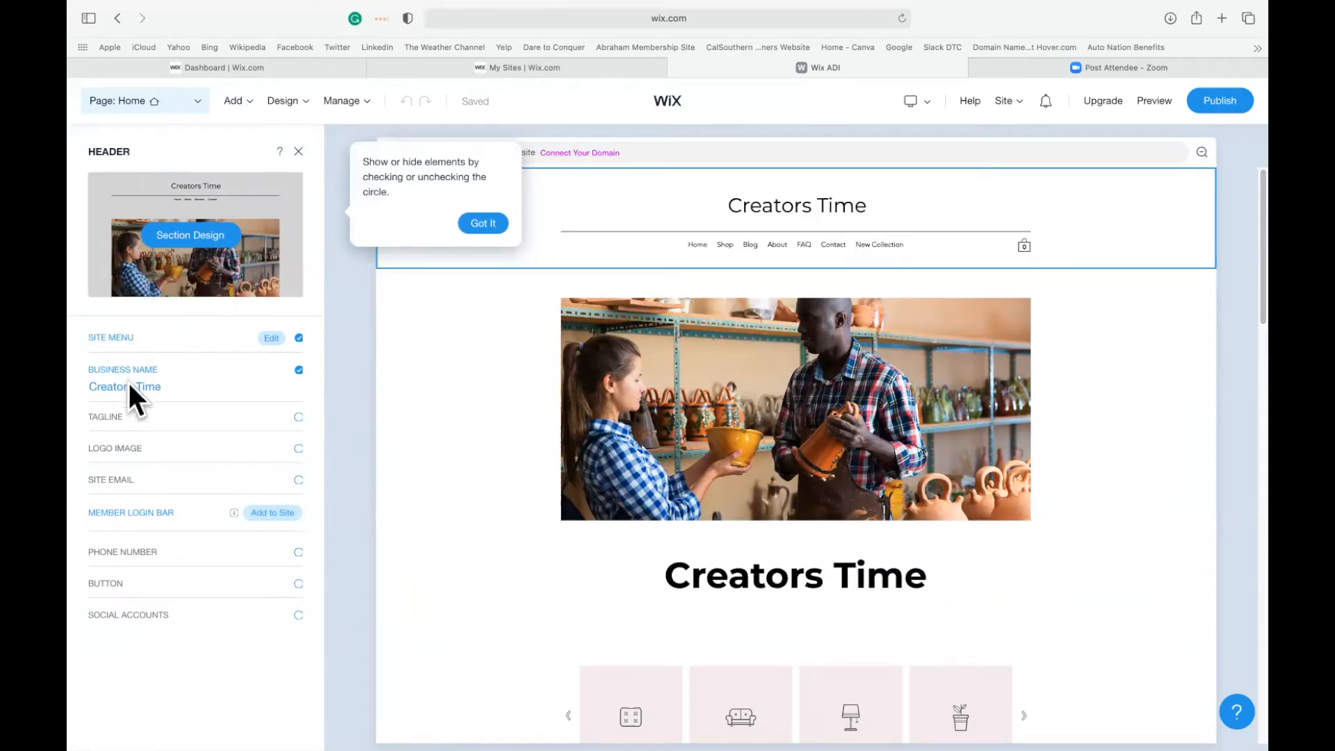
pyautogui.click(109, 415)
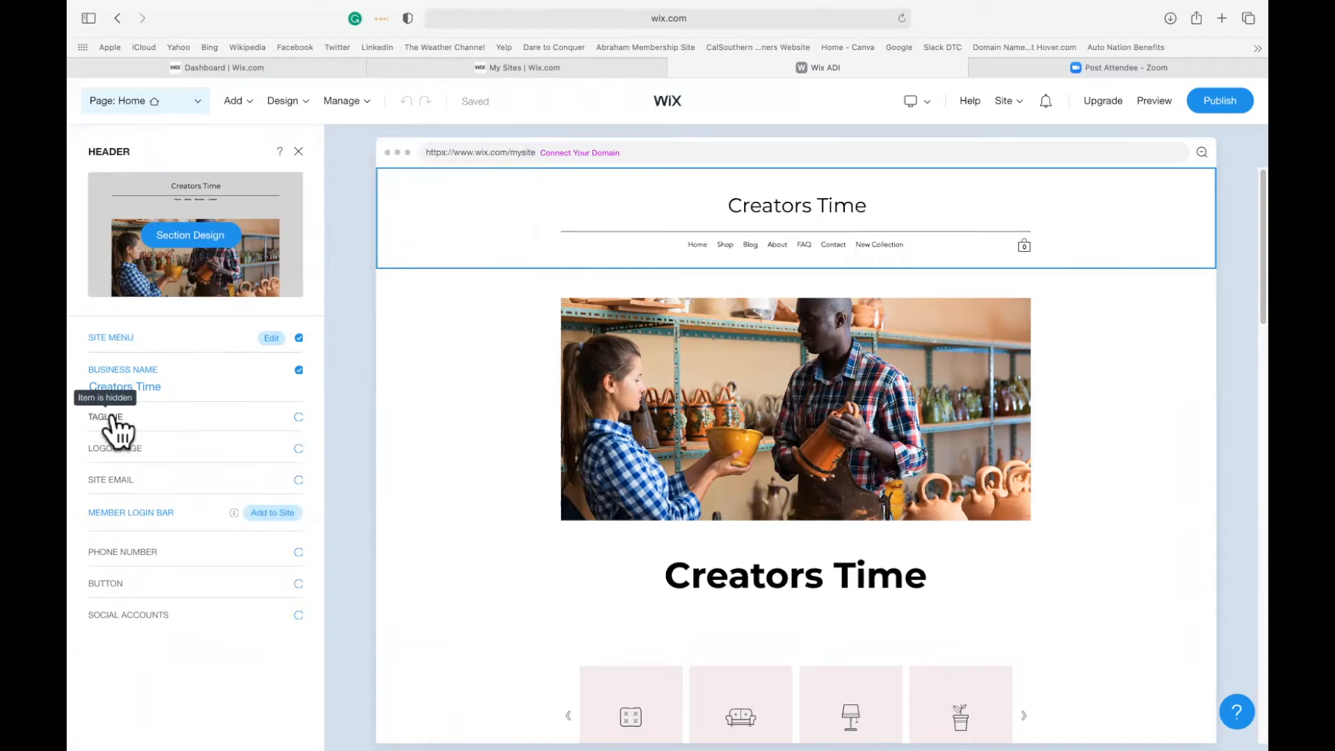
pyautogui.click(109, 418)
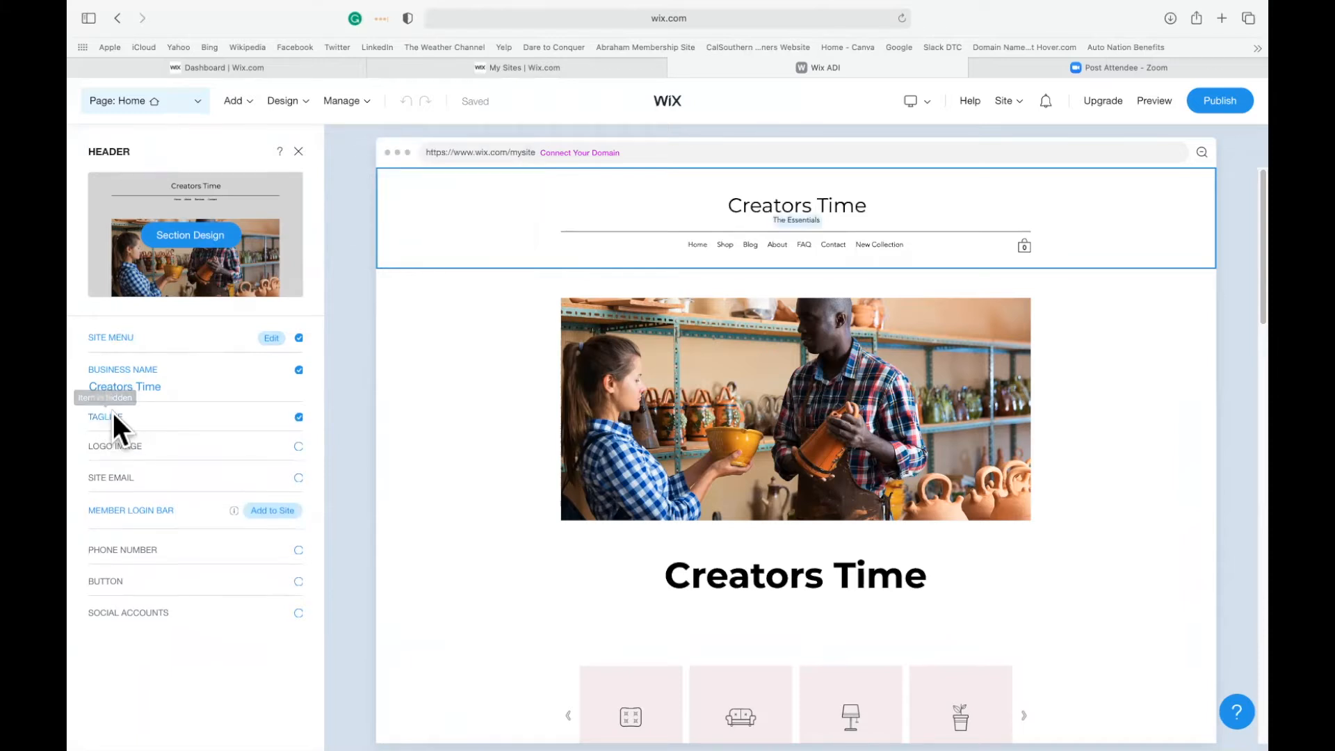
pyautogui.click(167, 433)
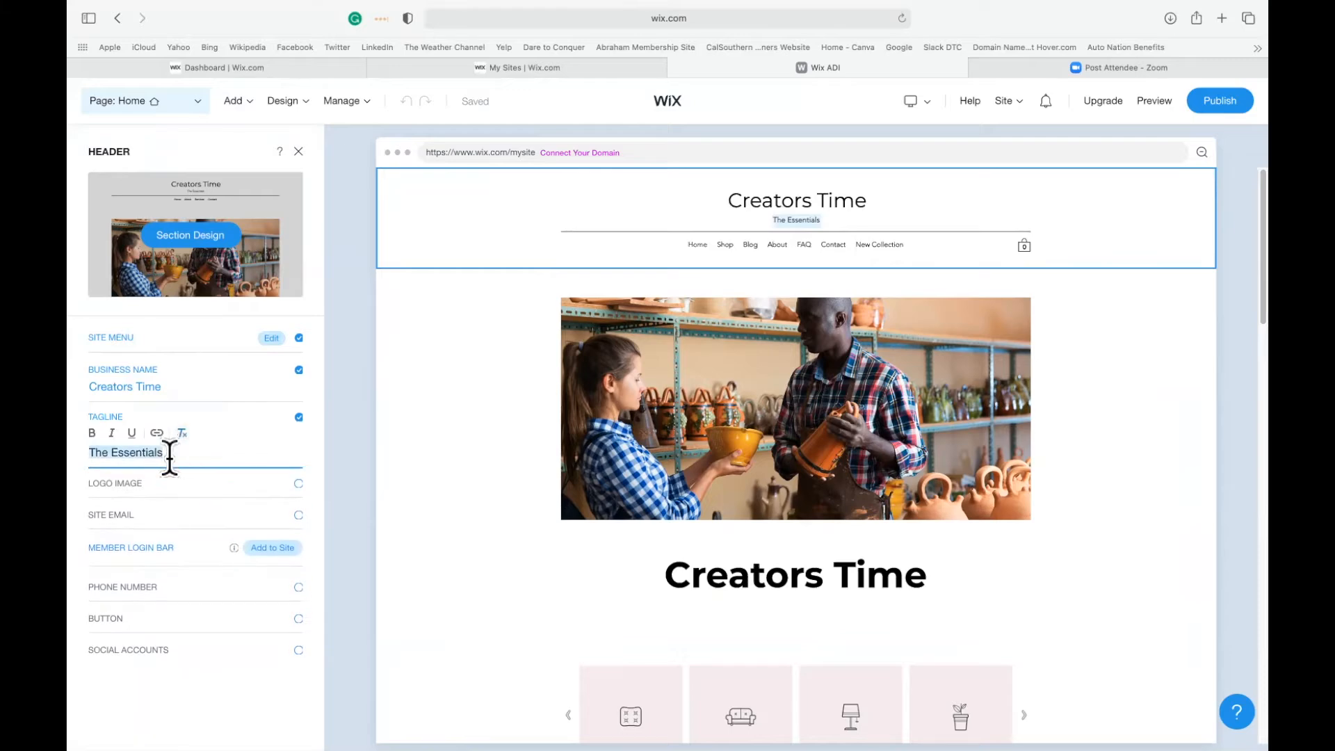
pyautogui.press('BackSpace')
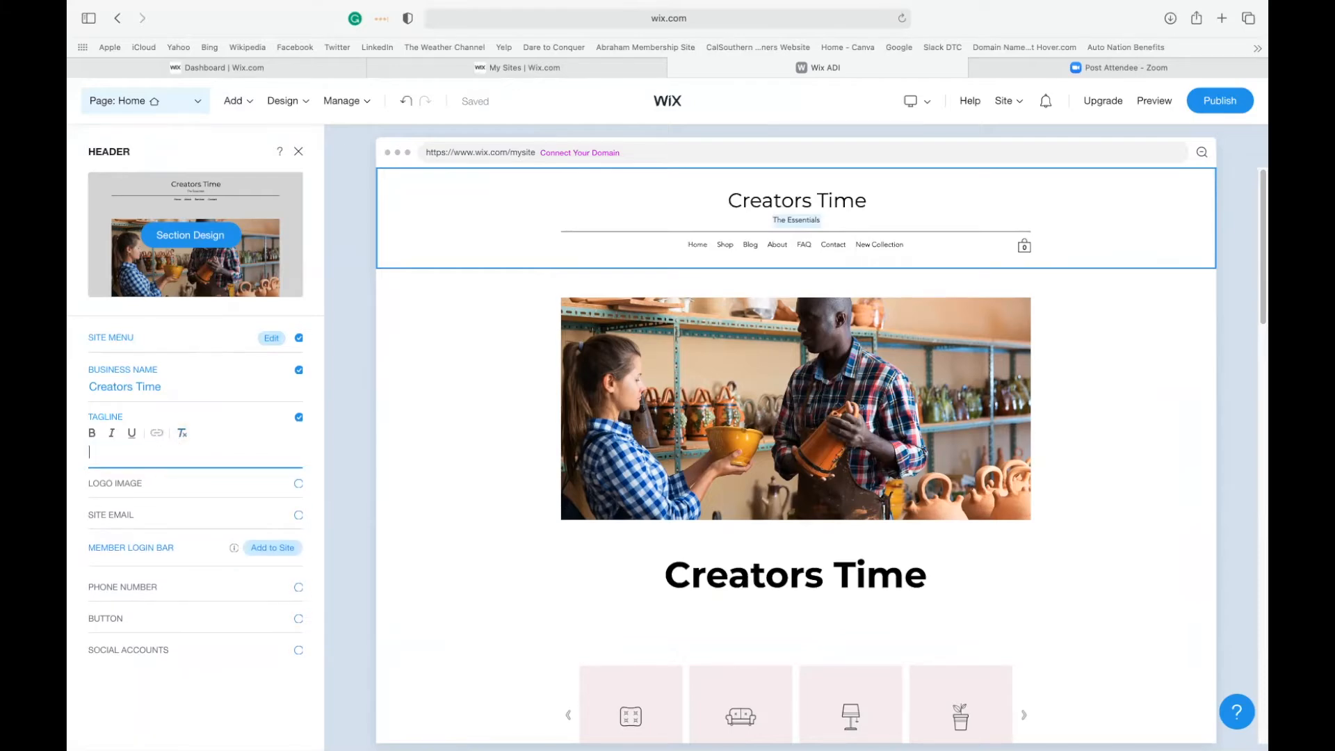
pyautogui.write('Making Great Things Happens')
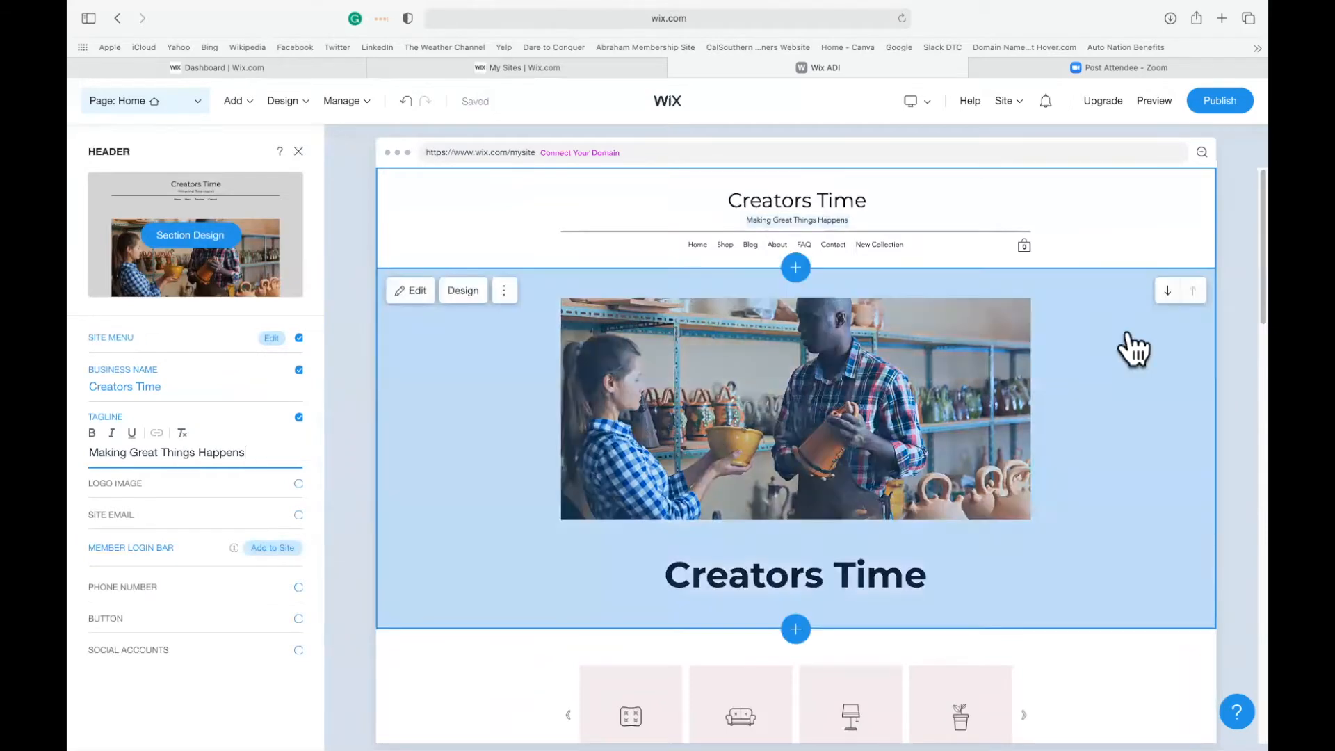
pyautogui.click(1164, 260)
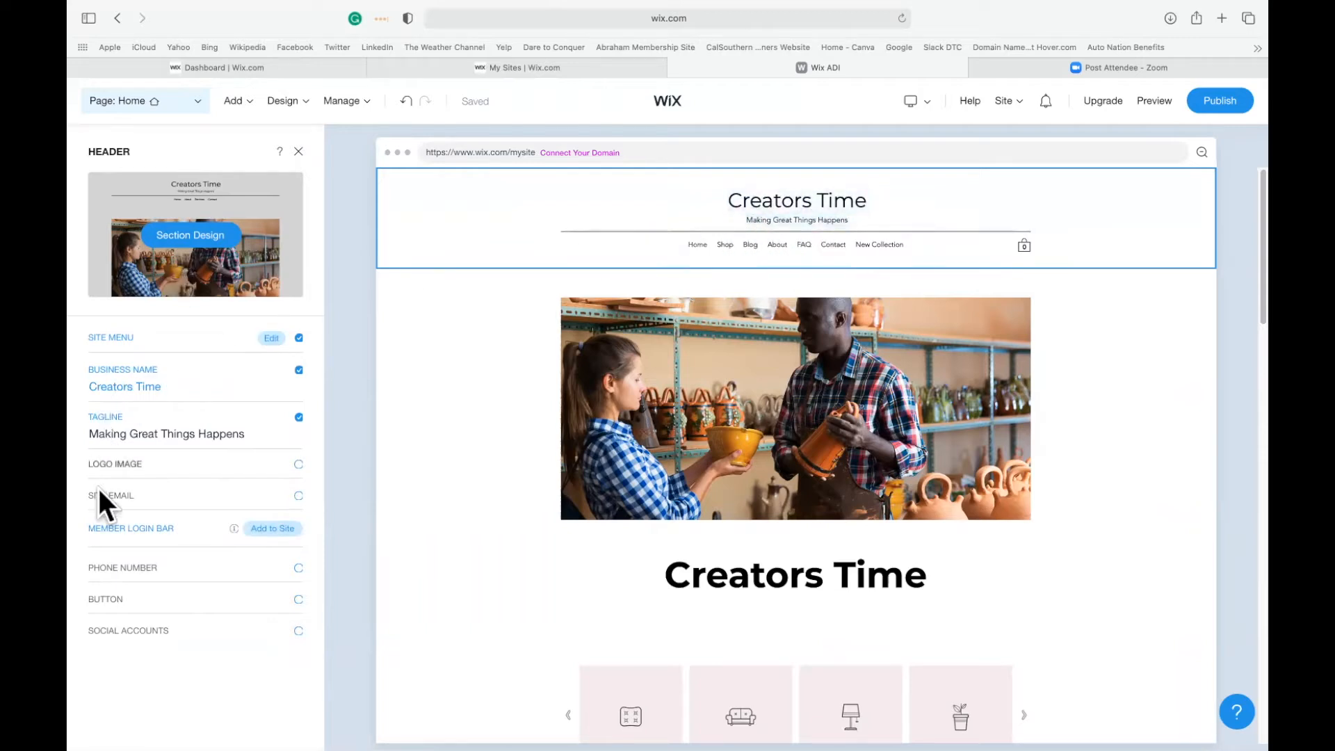
pyautogui.click(134, 467)
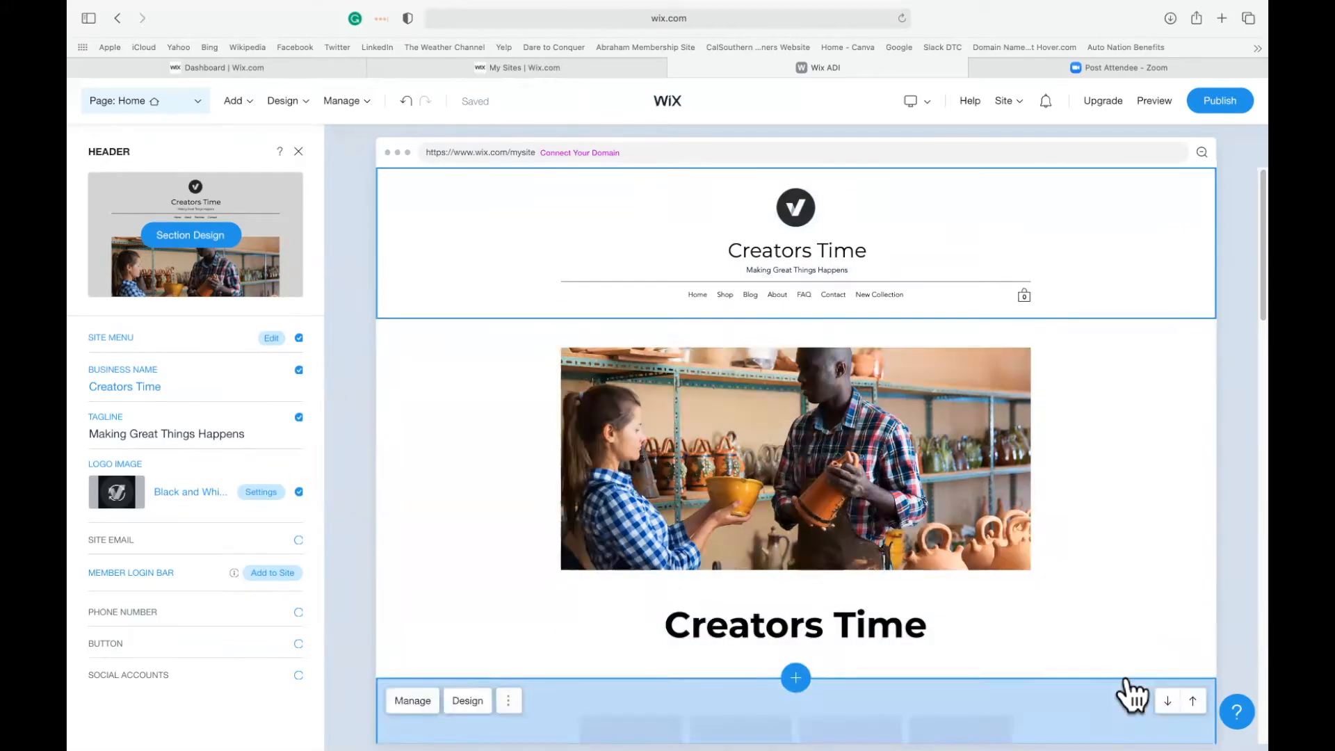
# Open the store management from the homepage's product gallery and go to the Products list.
pyautogui.scroll(-4, 1132, 695)
pyautogui.scroll(2, 1120, 691)
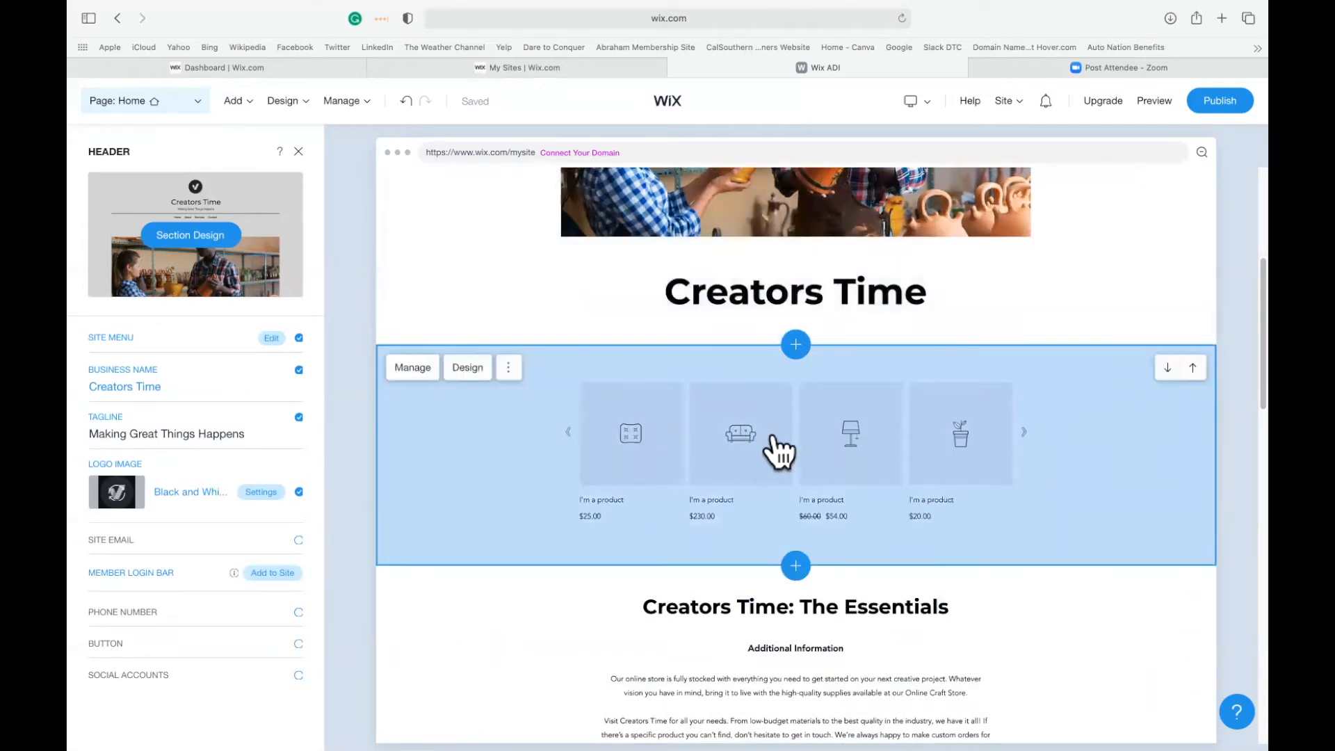
pyautogui.click(411, 367)
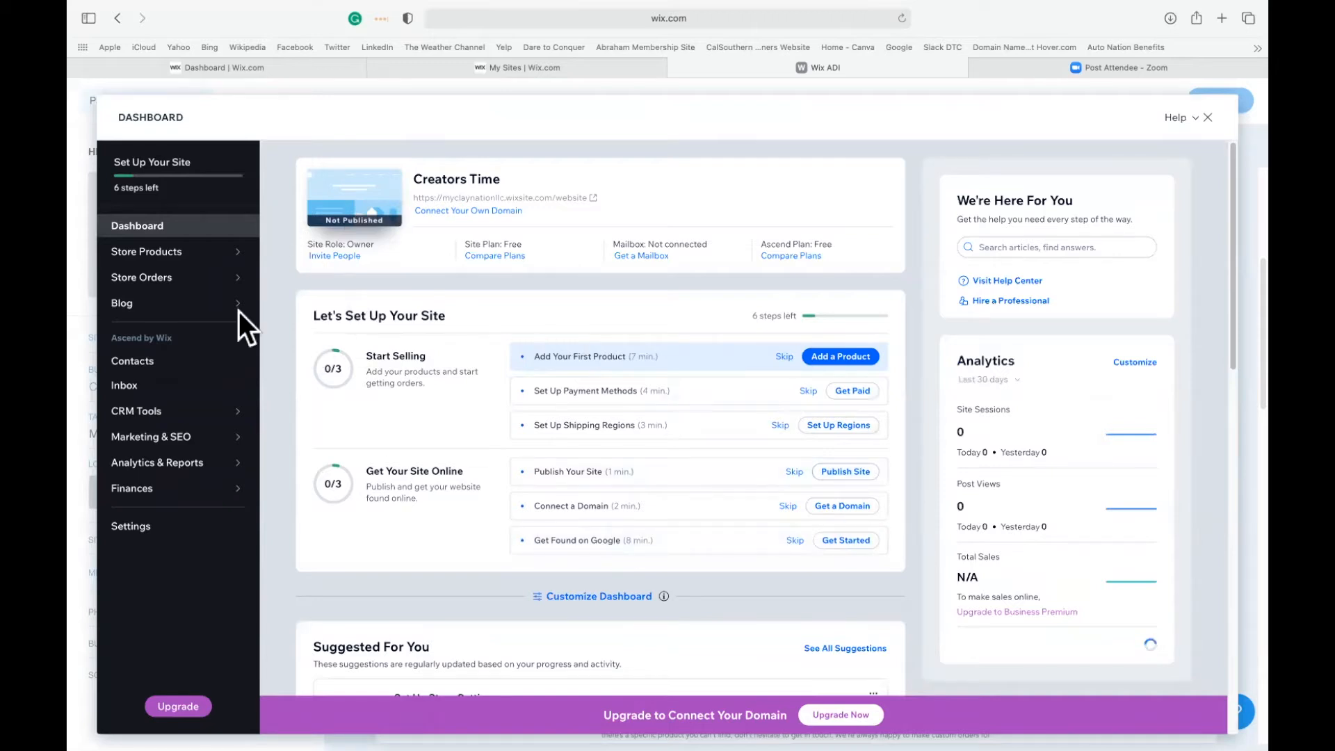
pyautogui.moveTo(215, 438)
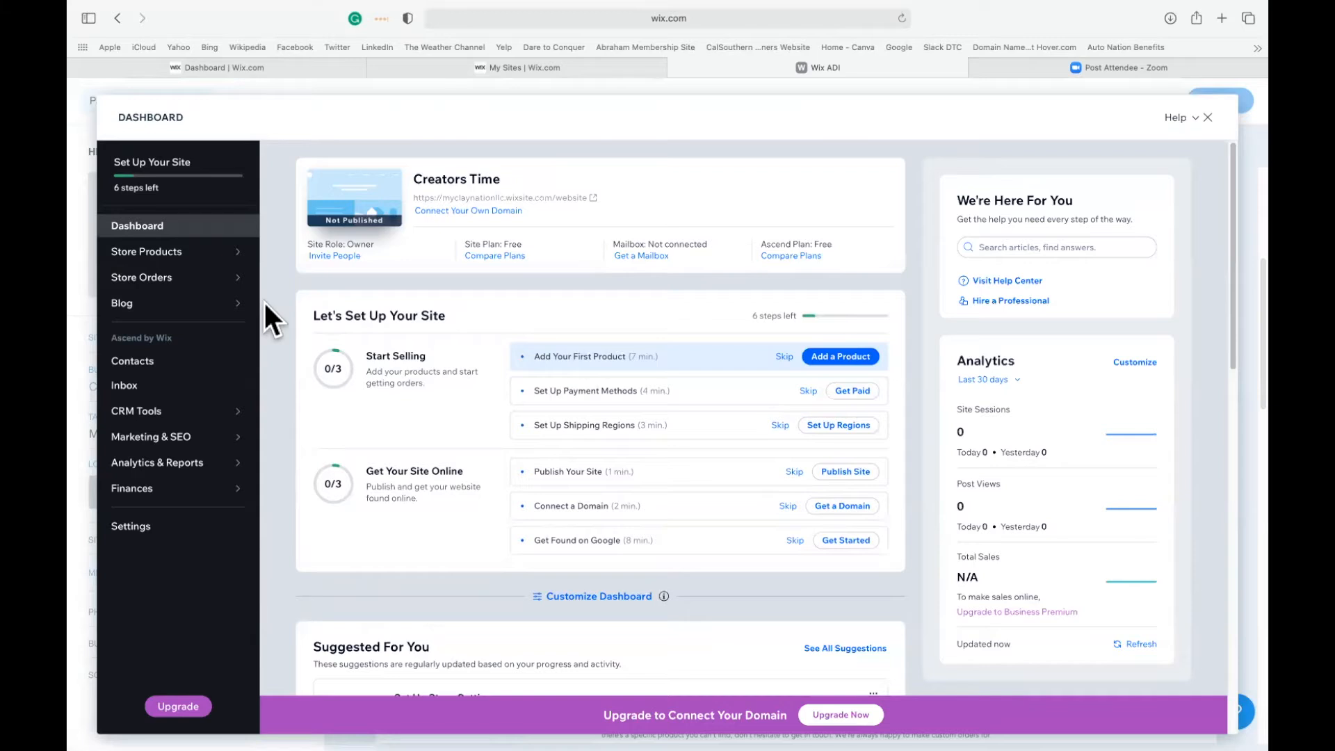
pyautogui.moveTo(134, 282)
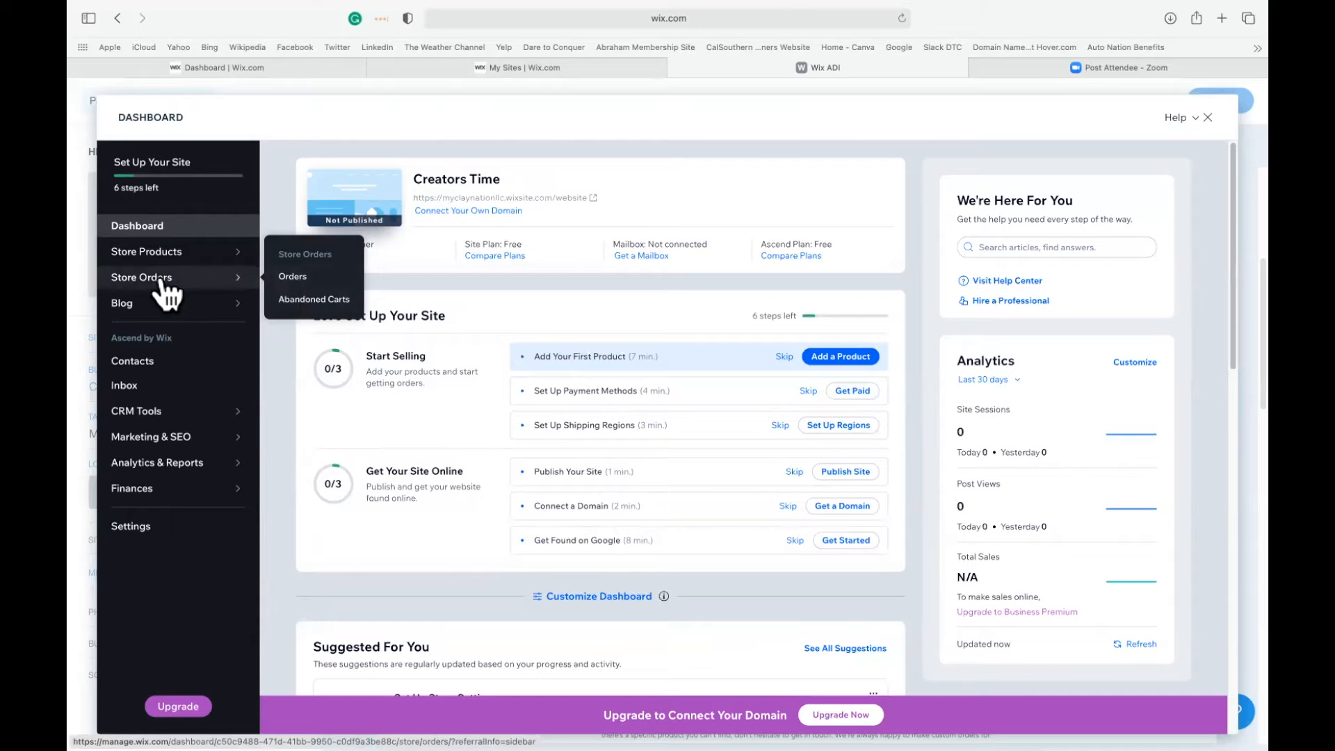
pyautogui.moveTo(164, 258)
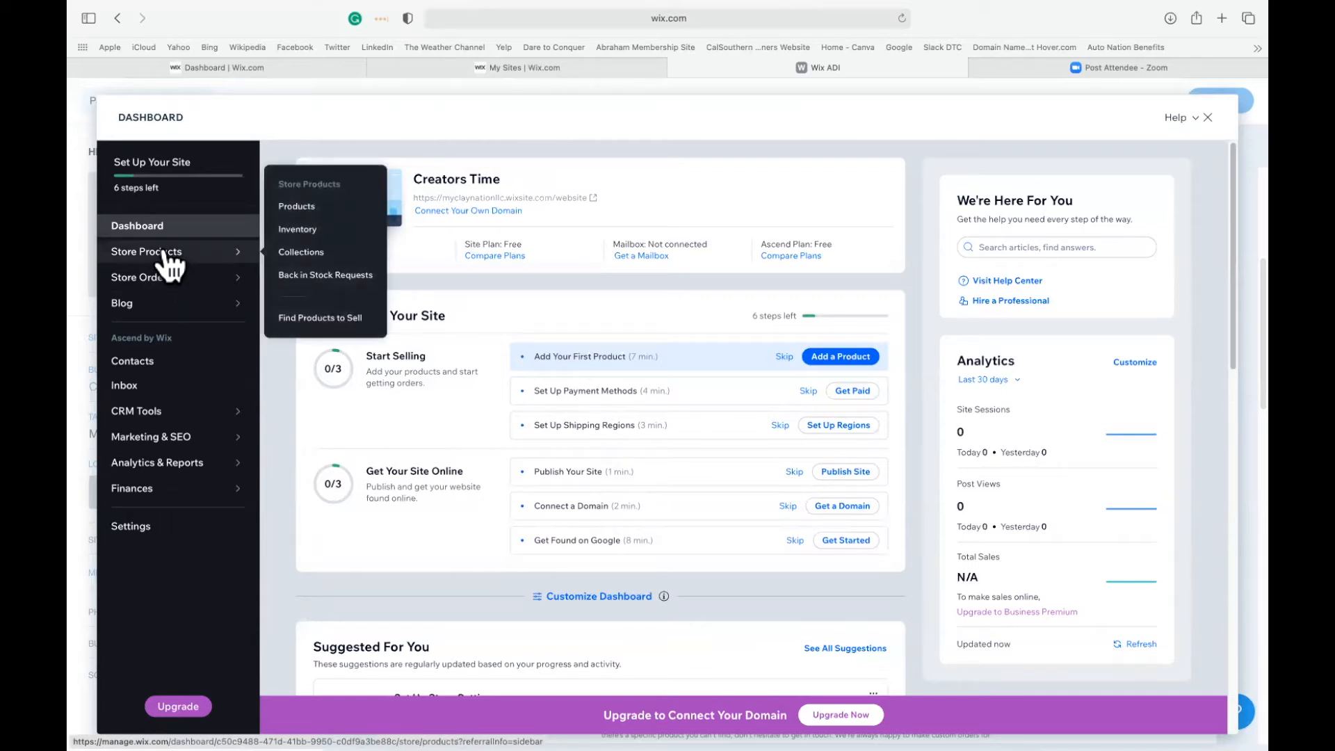
pyautogui.click(291, 202)
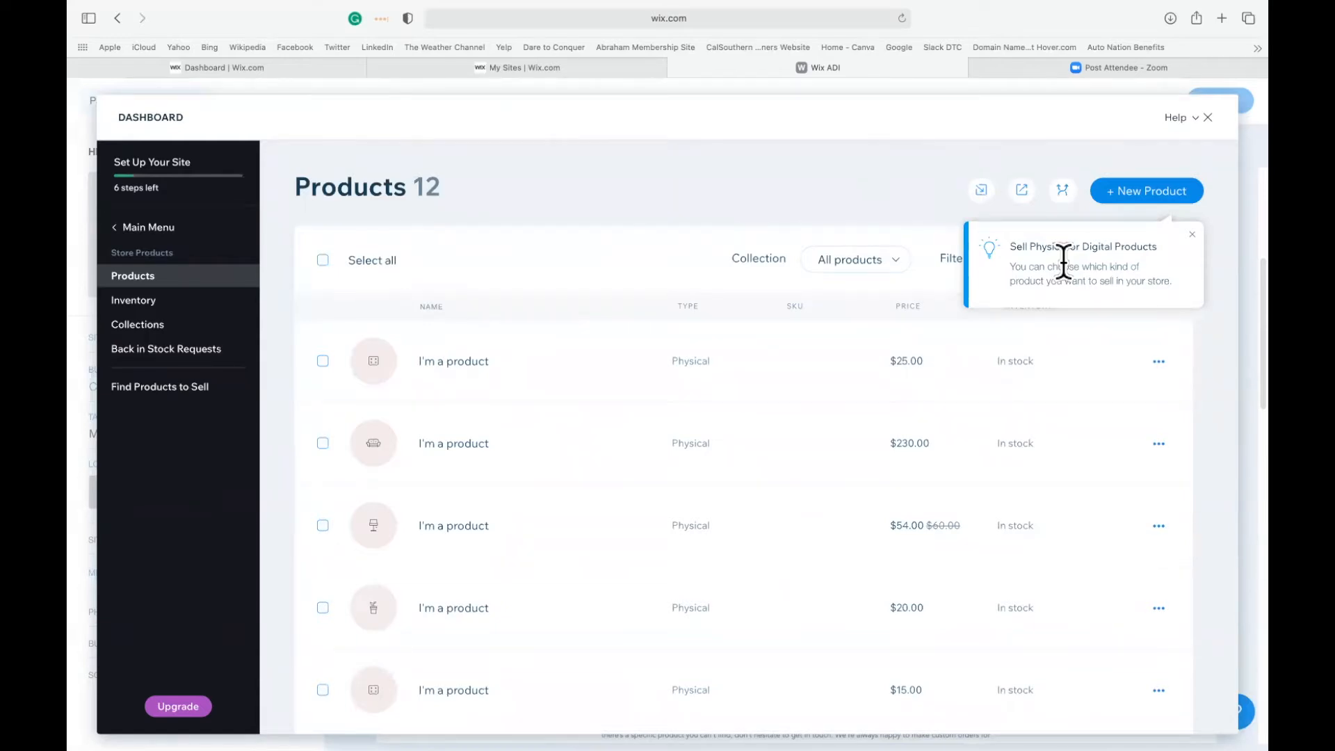
# Dismiss the product-type tip, start a new physical product and look over its form.
pyautogui.click(1194, 235)
pyautogui.click(1119, 201)
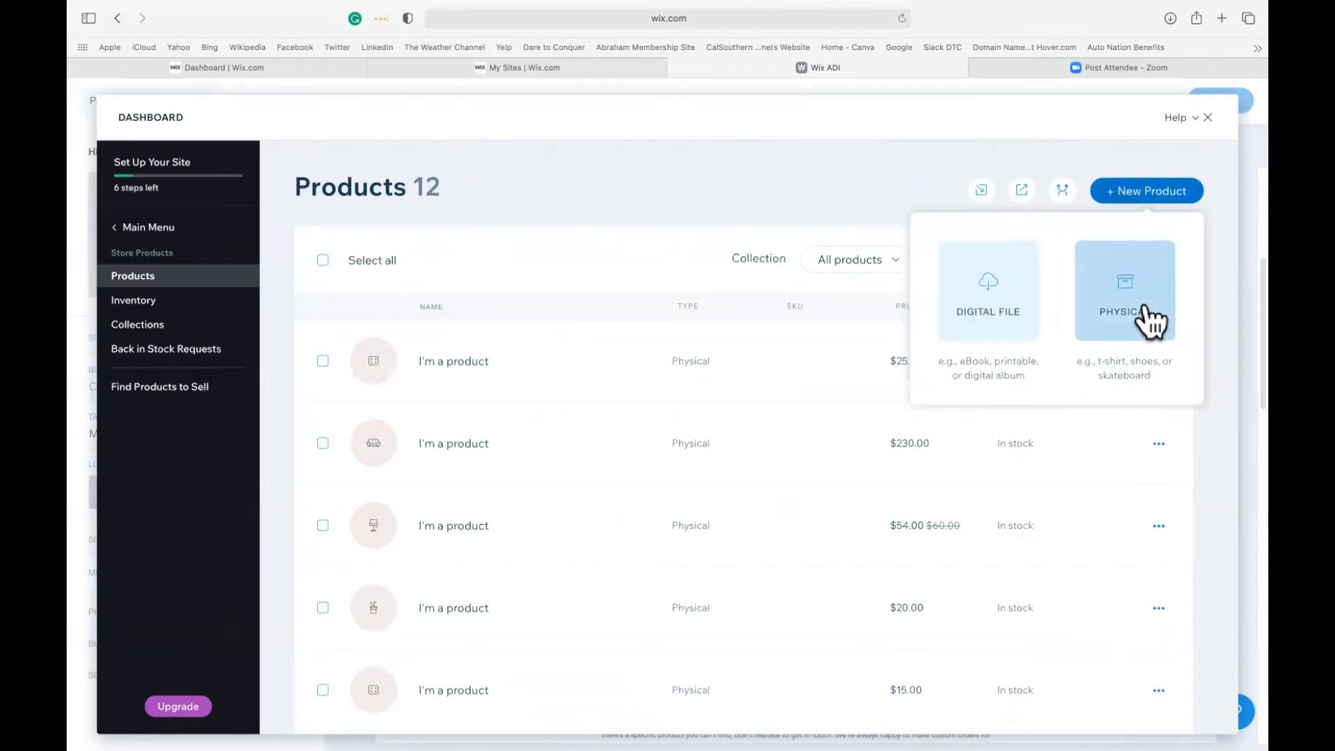
pyautogui.click(1123, 318)
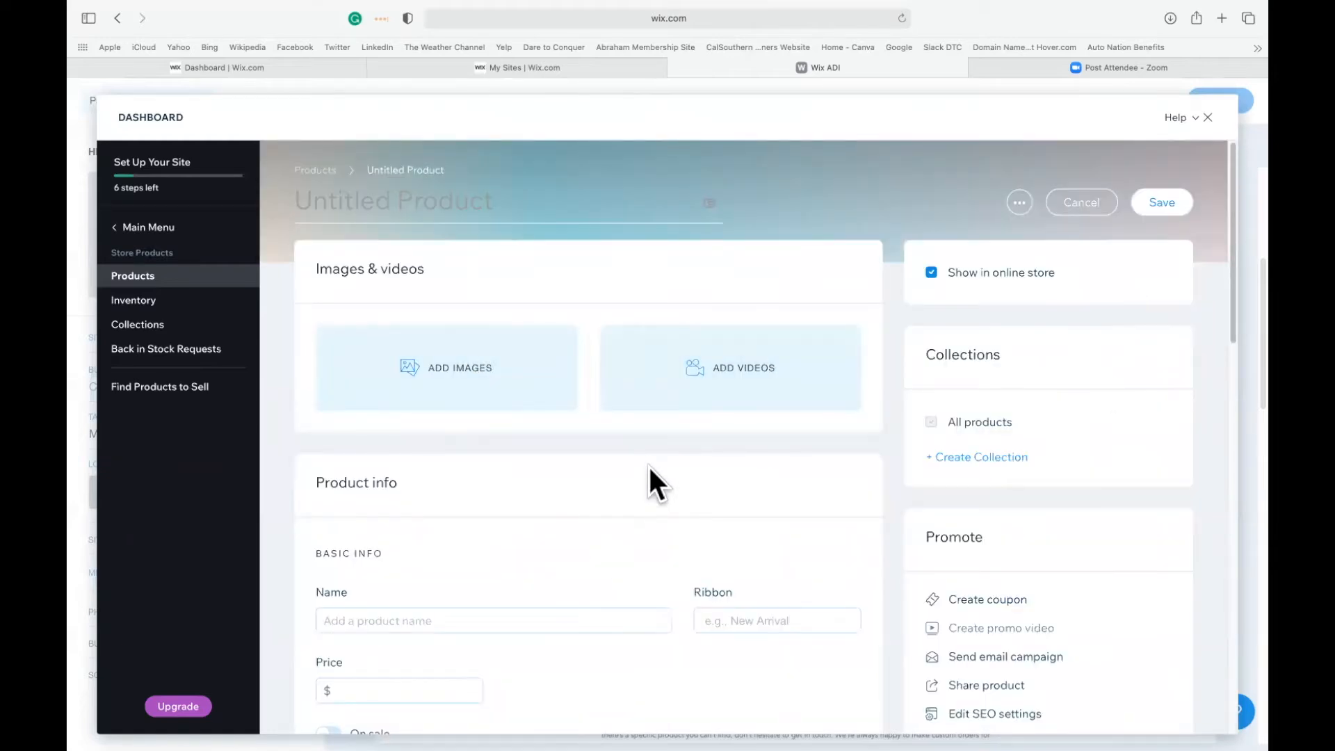
pyautogui.scroll(-6, 648, 464)
pyautogui.scroll(5, 648, 465)
pyautogui.scroll(2, 648, 465)
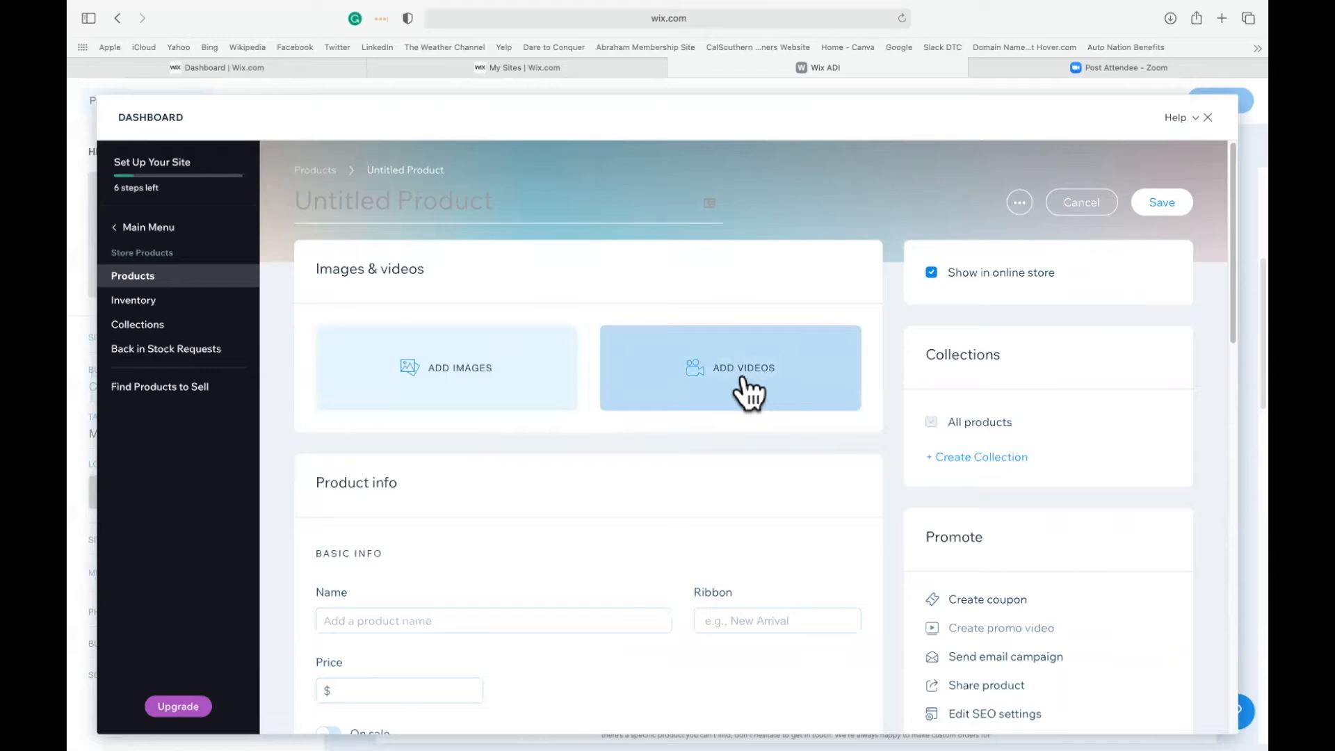
# Name the product "Awesome Hair Bow" and give it the ribbon "Brand-New!".
pyautogui.scroll(-3, 744, 381)
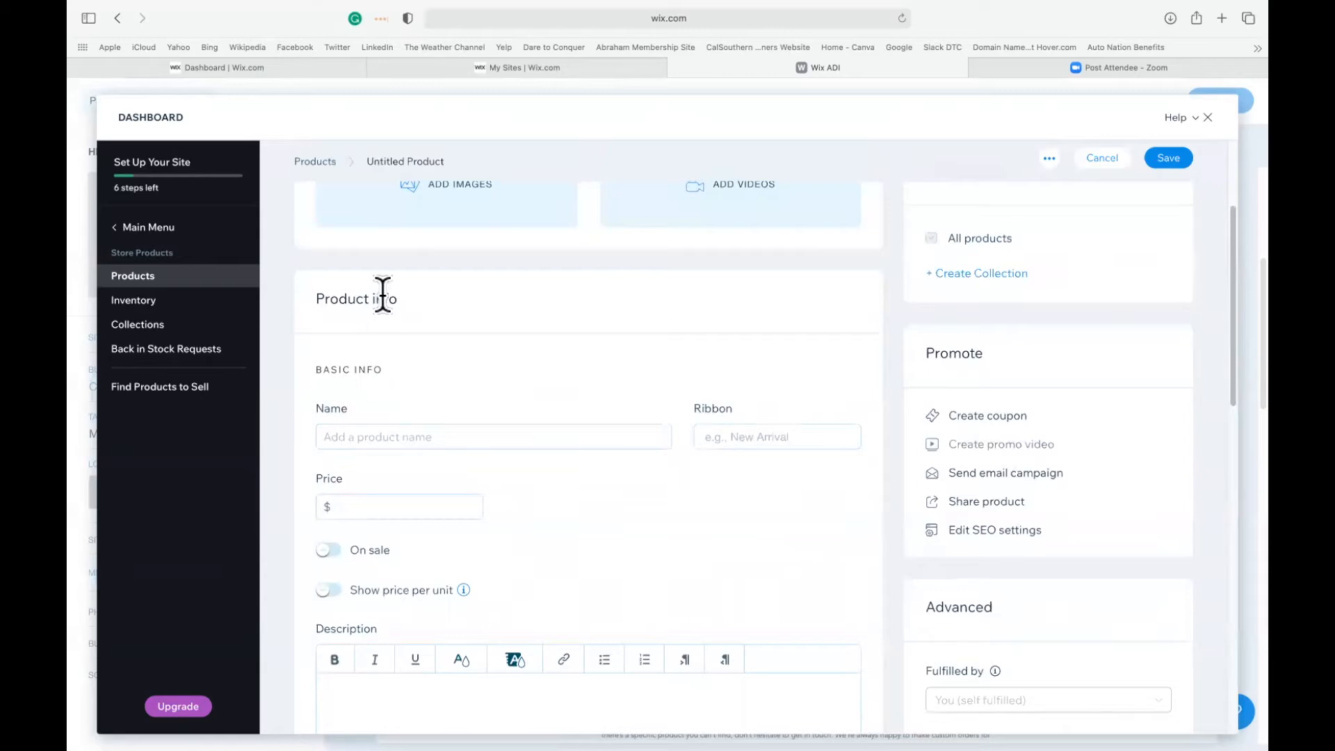
pyautogui.click(368, 437)
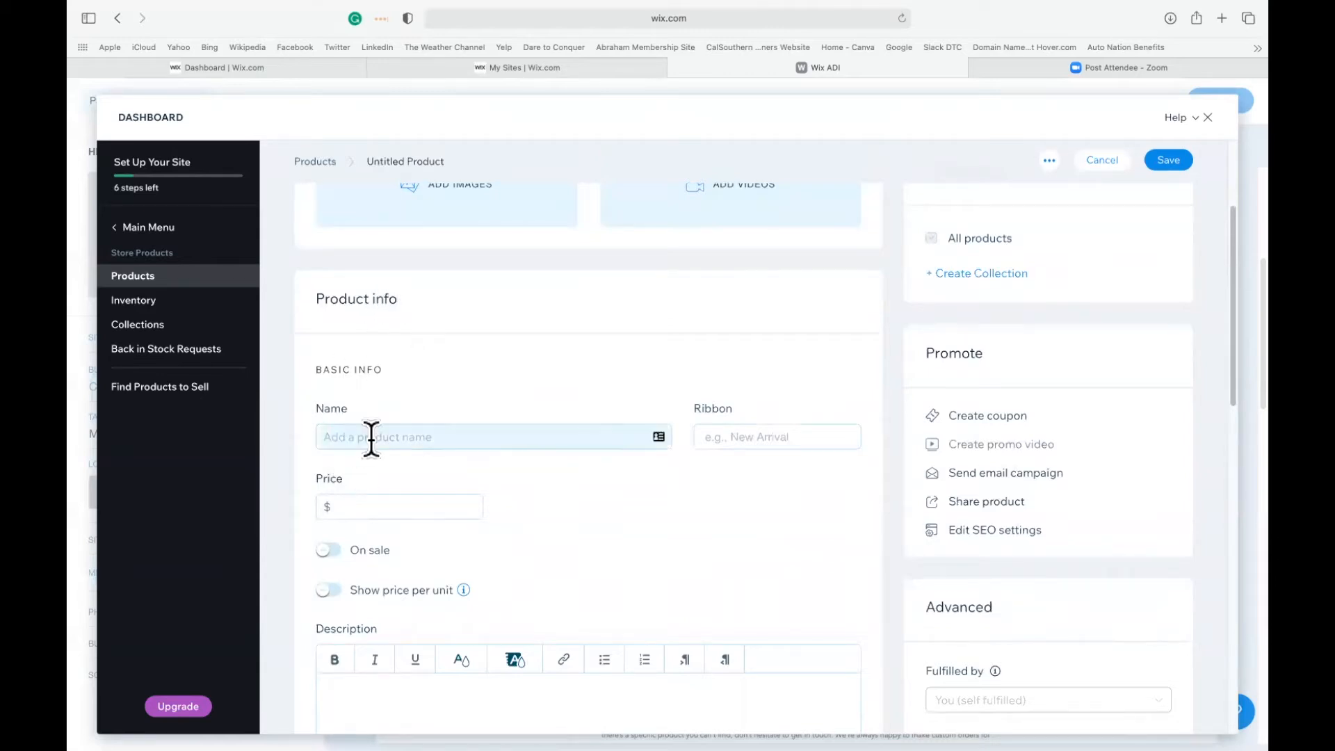
pyautogui.write('Awesome Hair Bow')
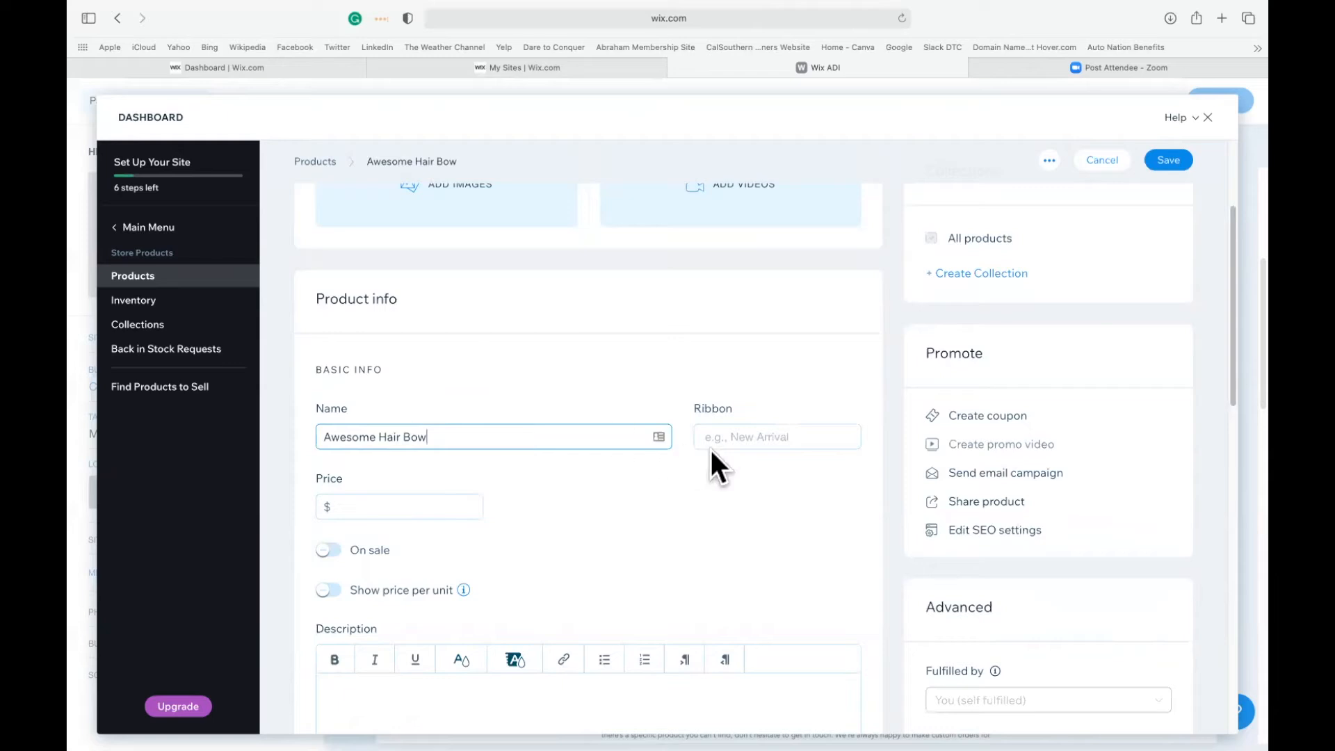
pyautogui.click(748, 436)
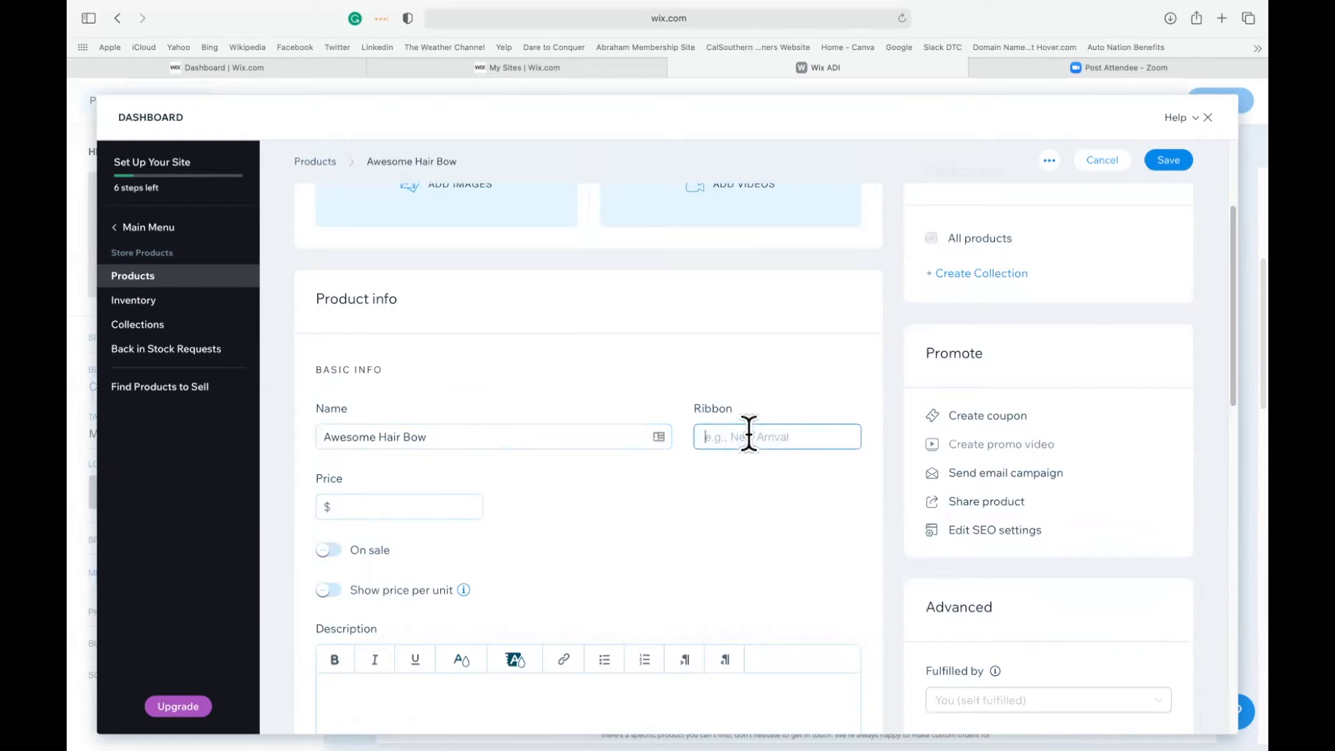
pyautogui.write('Bra')
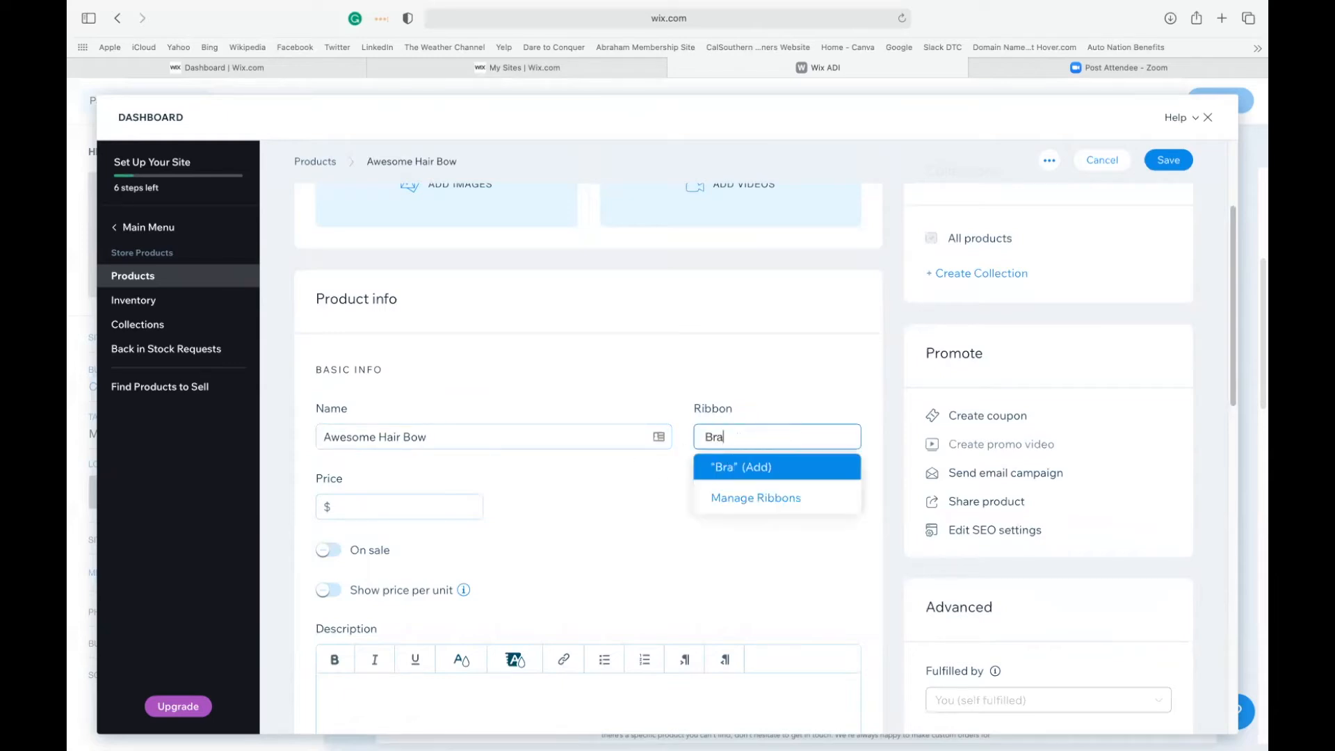
pyautogui.write('nd-New!')
pyautogui.click(796, 381)
# Price the hair bow at $18.00 and put it on sale for $16, with price per unit left off.
pyautogui.click(355, 508)
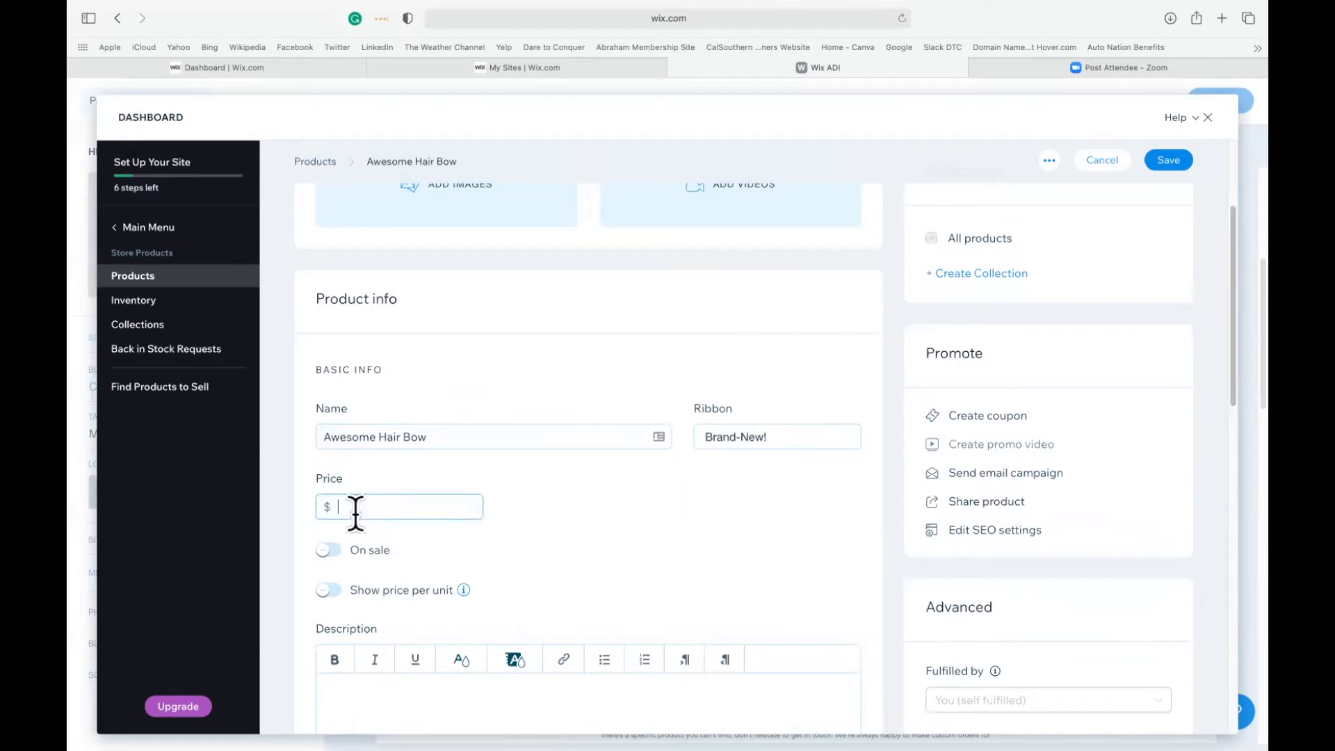
pyautogui.write('18.00')
pyautogui.click(553, 537)
pyautogui.scroll(-5, 553, 537)
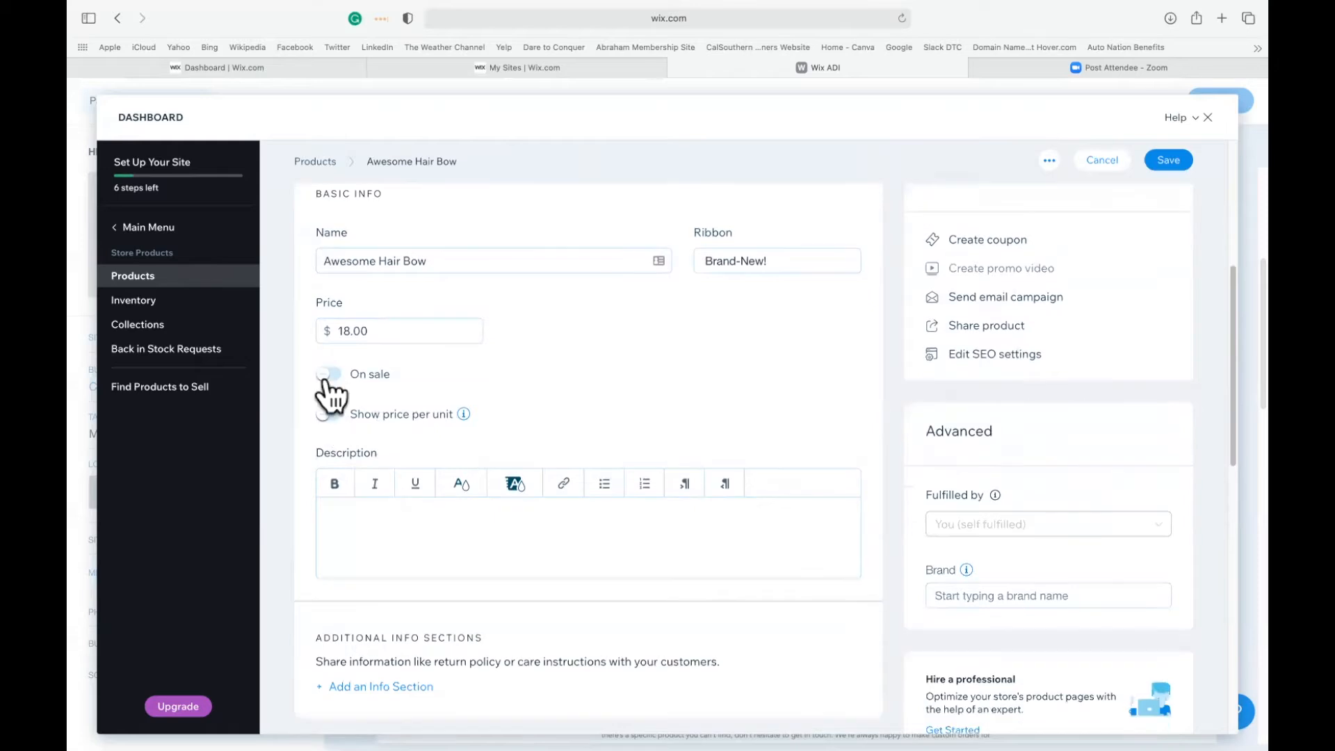
pyautogui.click(328, 376)
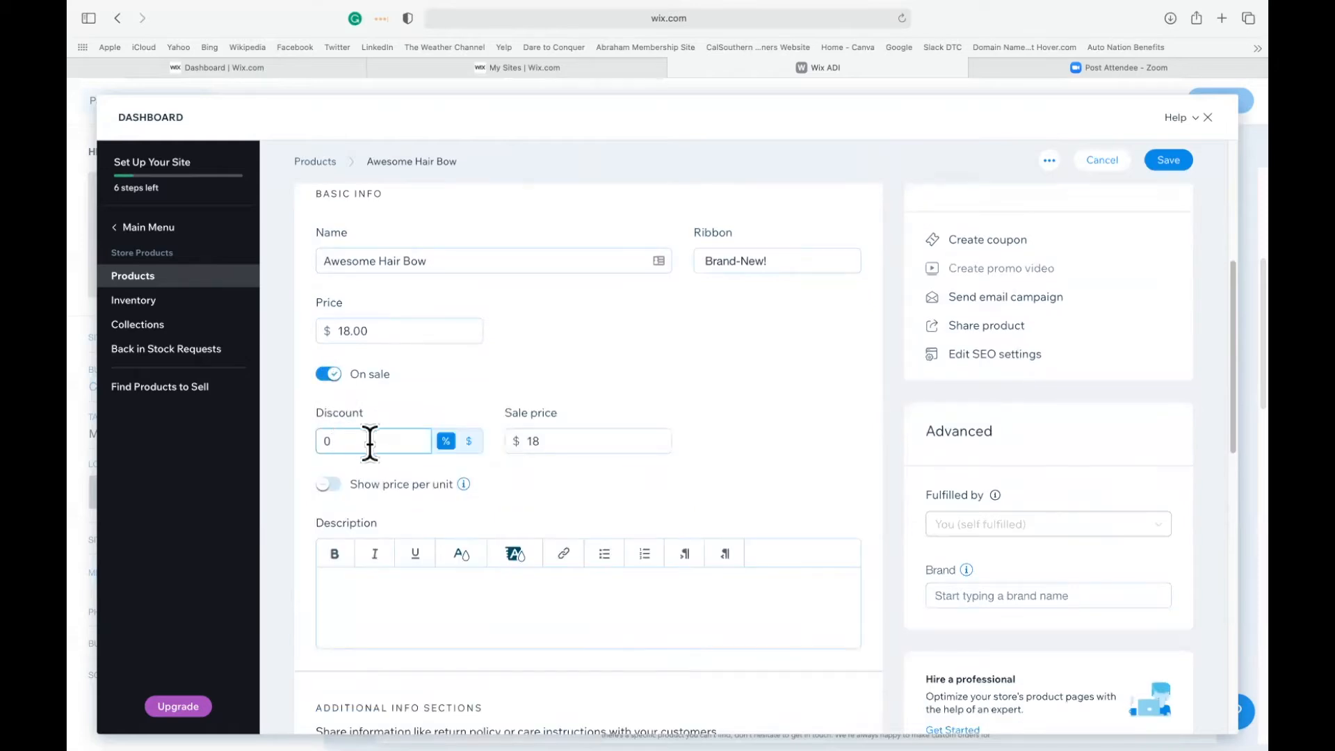
pyautogui.click(553, 443)
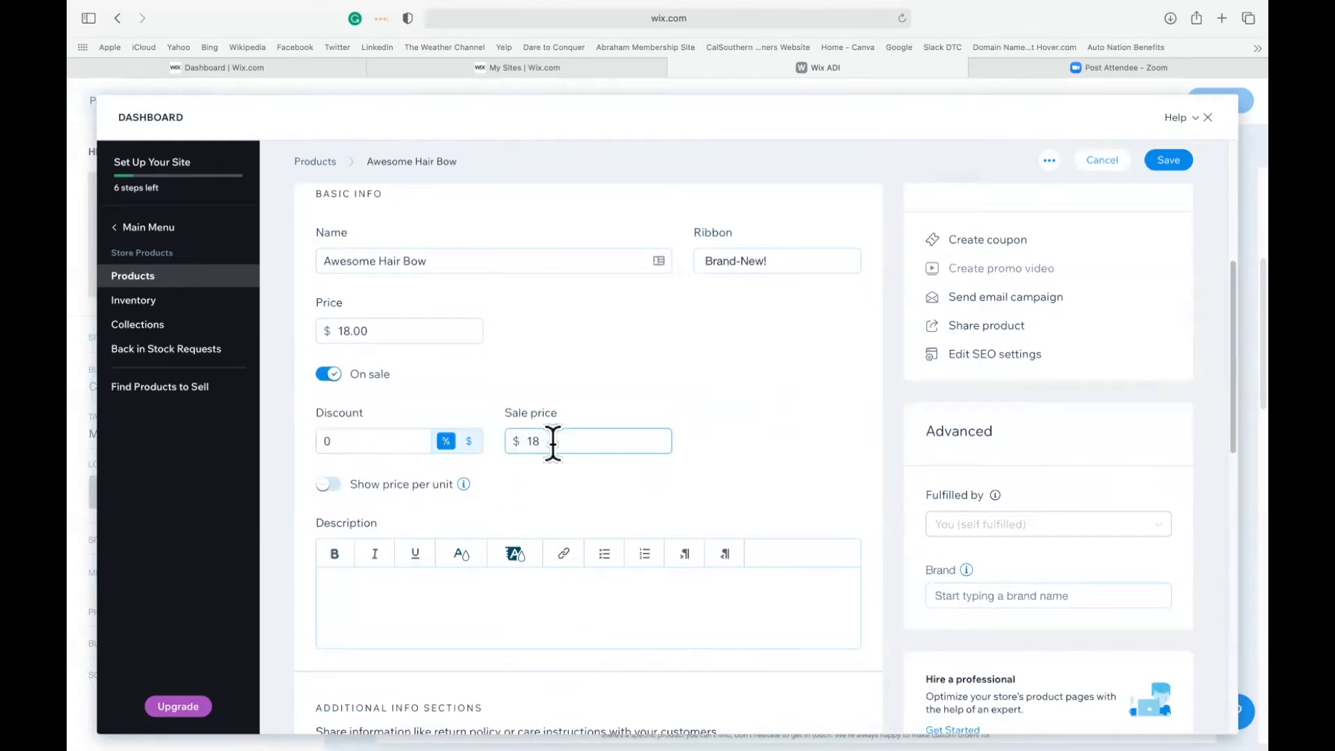
pyautogui.press('BackSpace')
pyautogui.write('6')
pyautogui.click(576, 489)
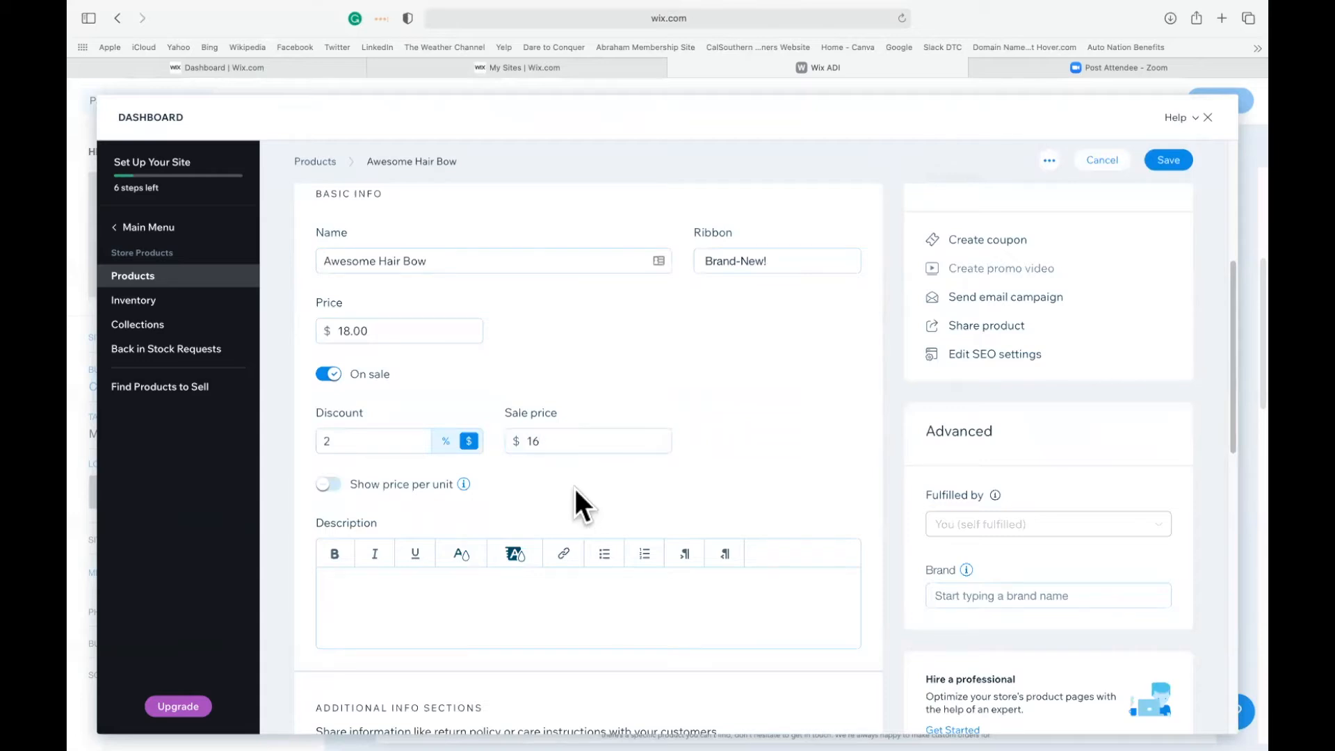
pyautogui.click(328, 485)
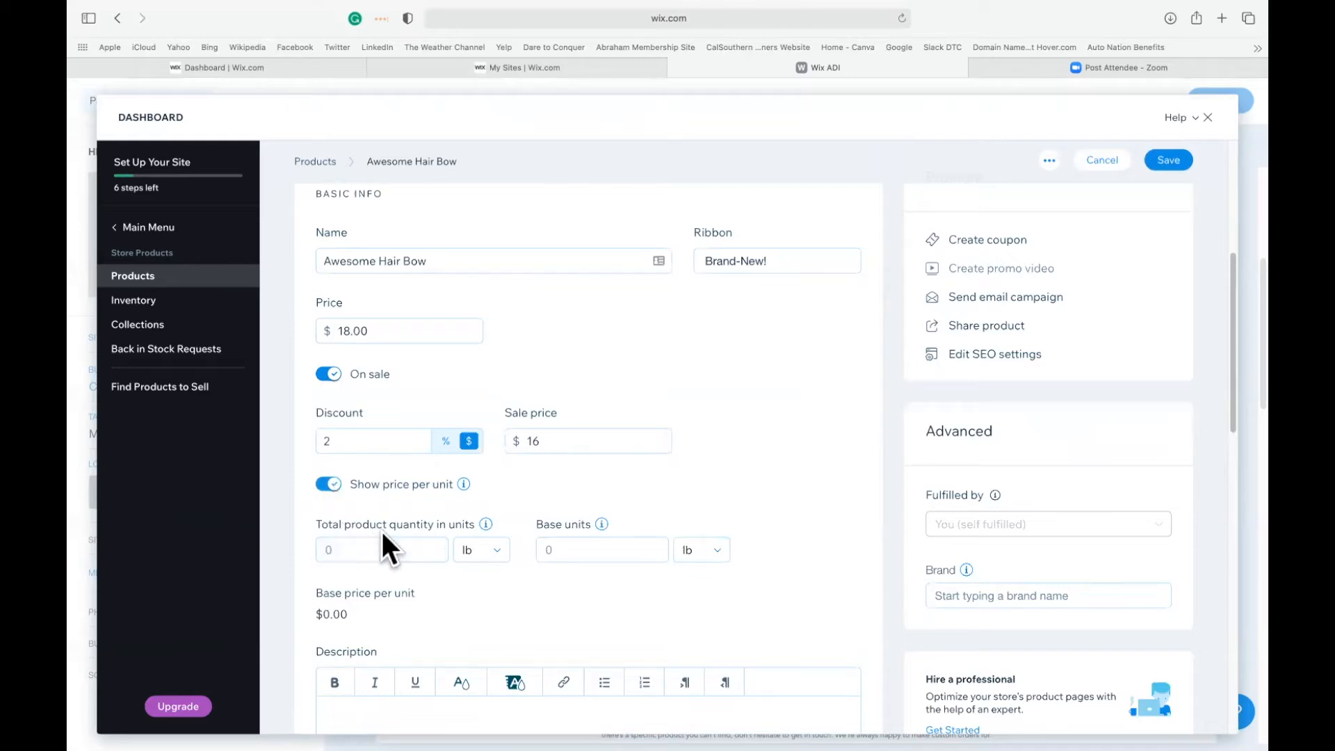
pyautogui.click(328, 485)
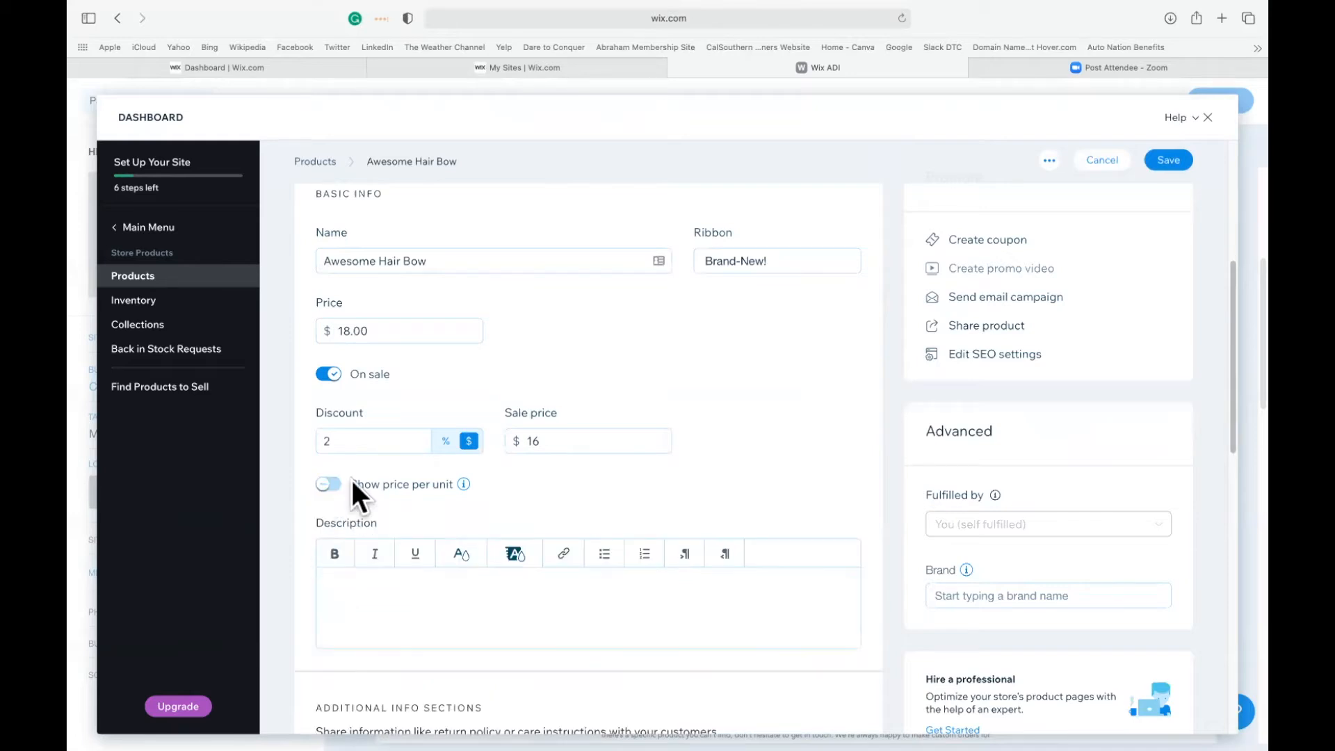
# Enter the product description "This is a handmade hair bow I made myself using grossgrain ribbon and MyClaynation Clays.".
pyautogui.scroll(-2, 490, 605)
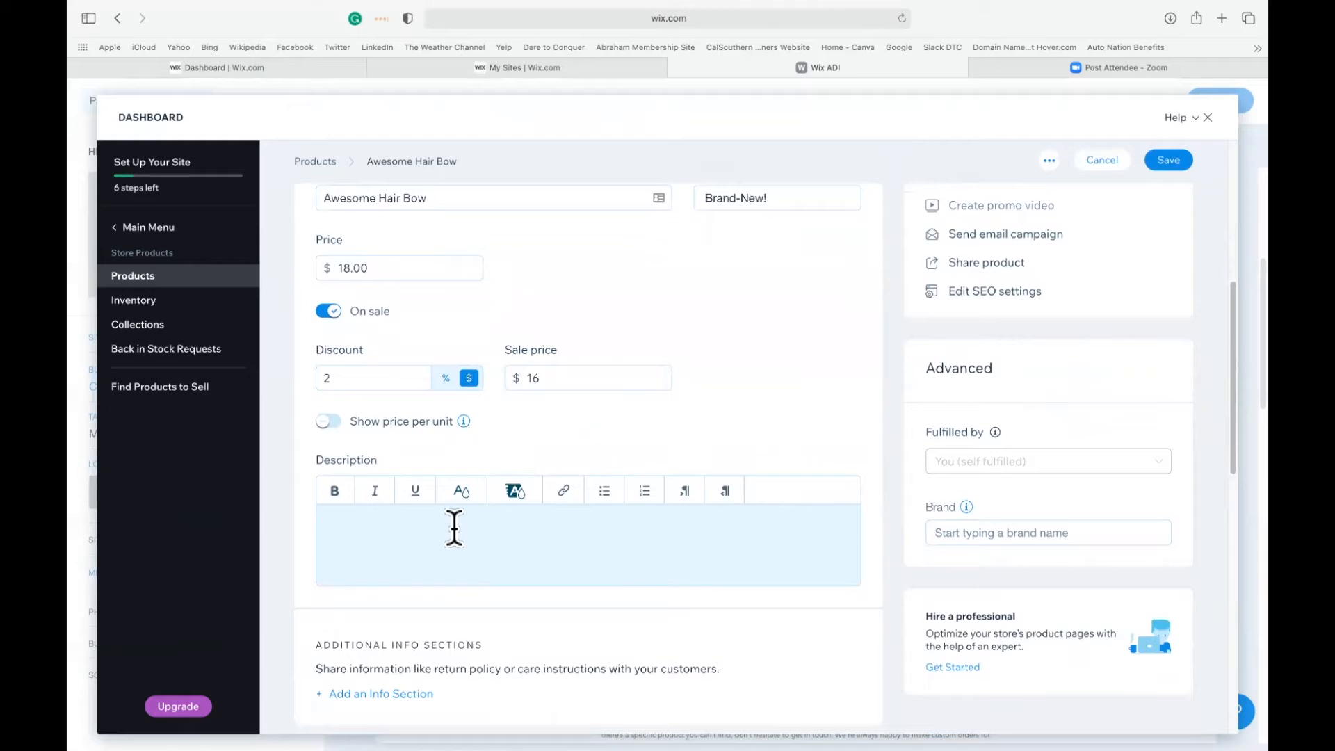
pyautogui.click(454, 529)
pyautogui.write('Th')
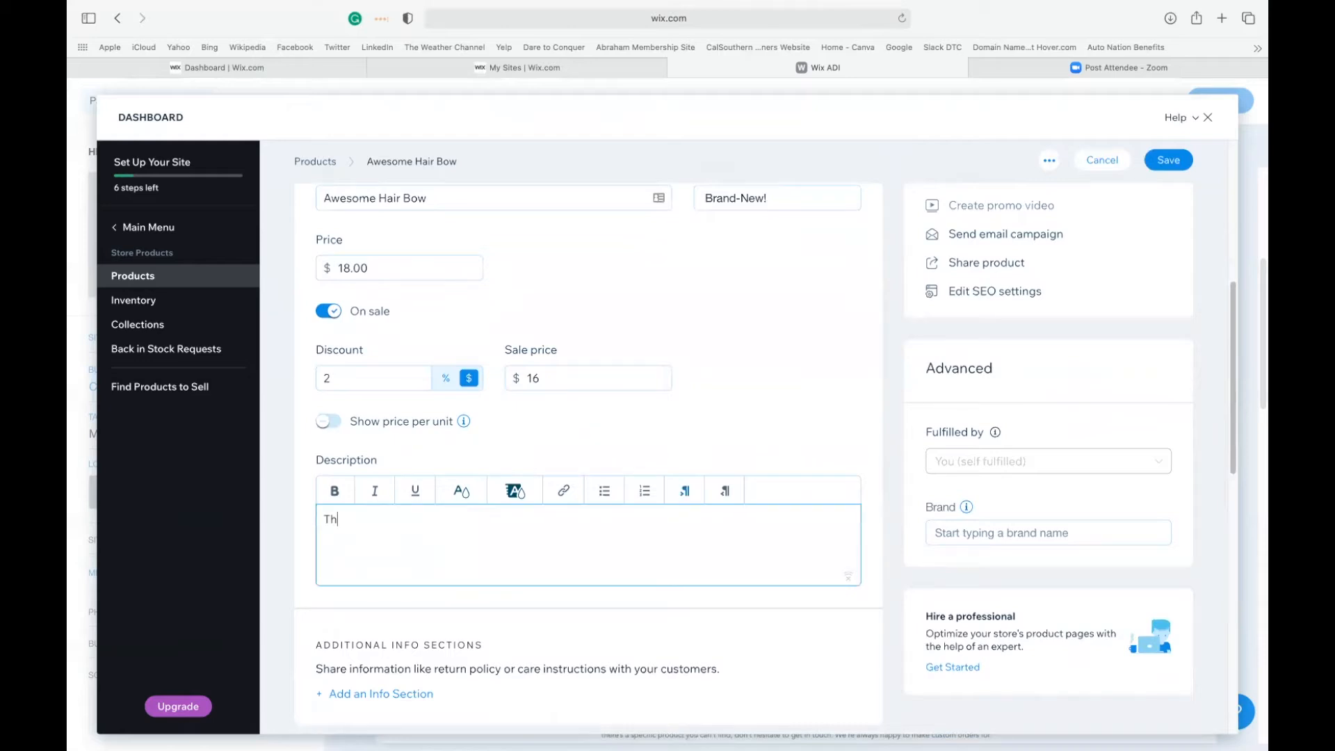
pyautogui.write('is is a handmade hair bow I made ms')
pyautogui.press('BackSpace')
pyautogui.write('yself usinf')
pyautogui.press('BackSpace')
pyautogui.press('BackSpace')
pyautogui.write('g')
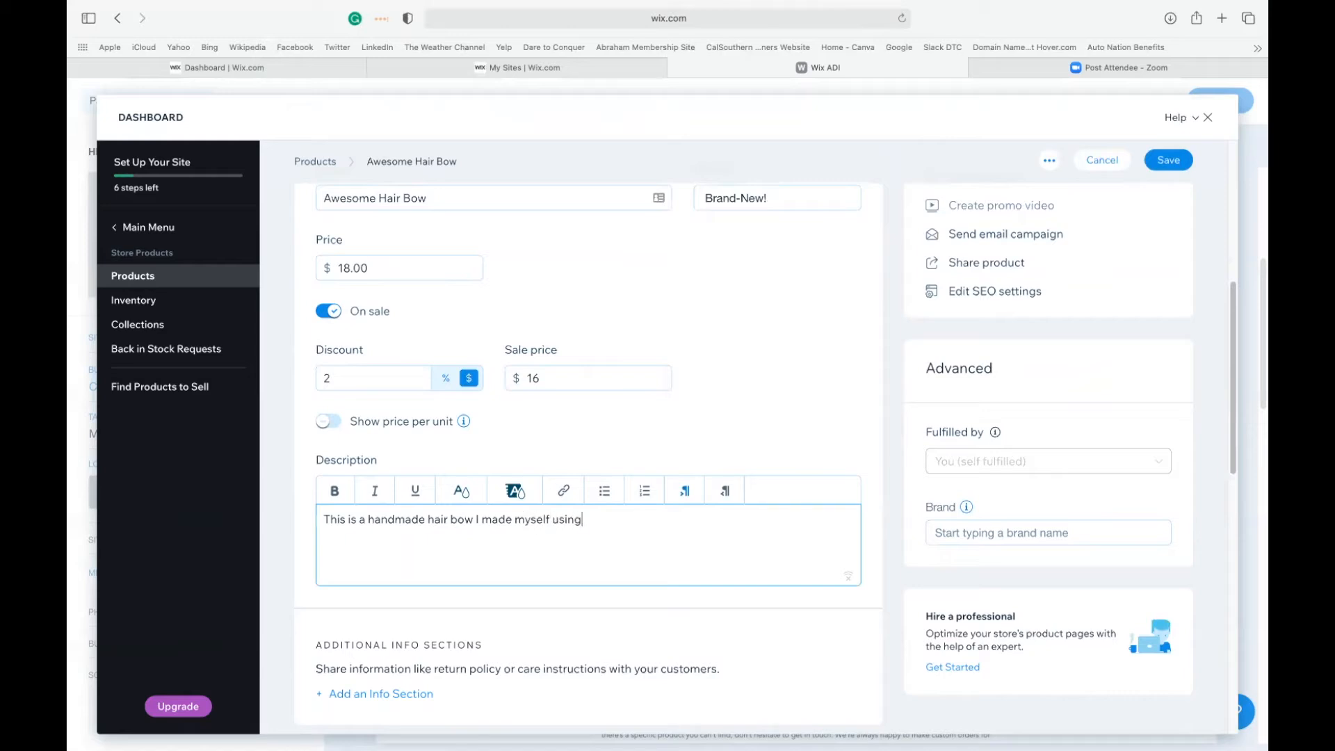
pyautogui.write(' grossgrain ribbon and MyClaynation Clays')
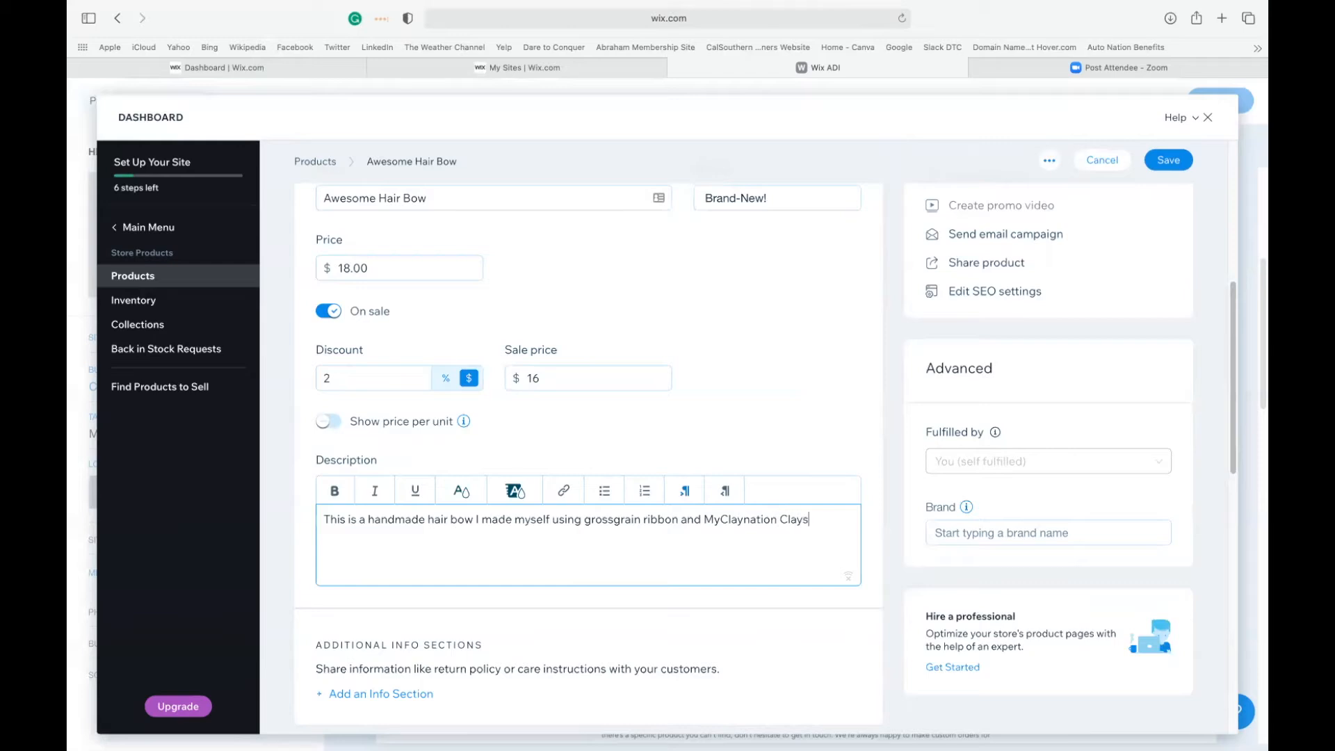
pyautogui.write('.')
# Open the additional info section form for the hair bow product and close it without adding a section.
pyautogui.scroll(-2, 438, 552)
pyautogui.scroll(-8, 644, 501)
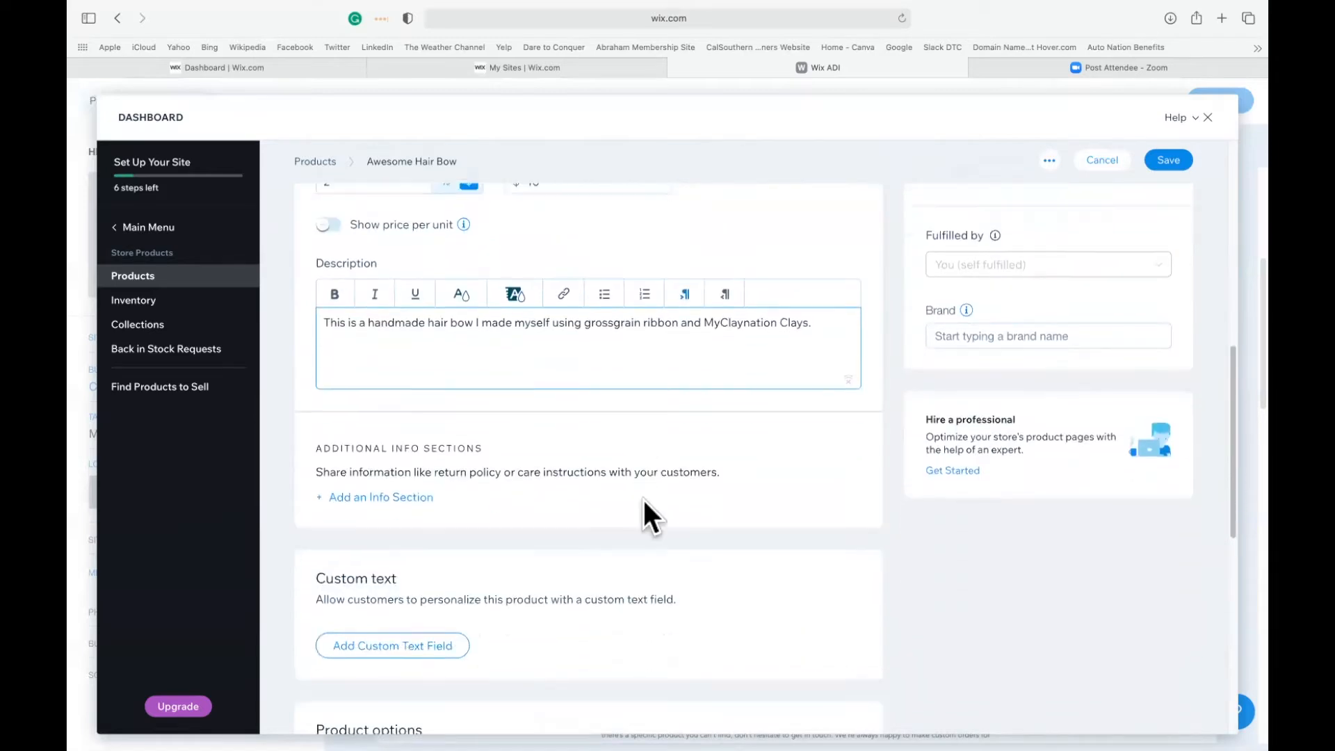
pyautogui.scroll(-4, 417, 320)
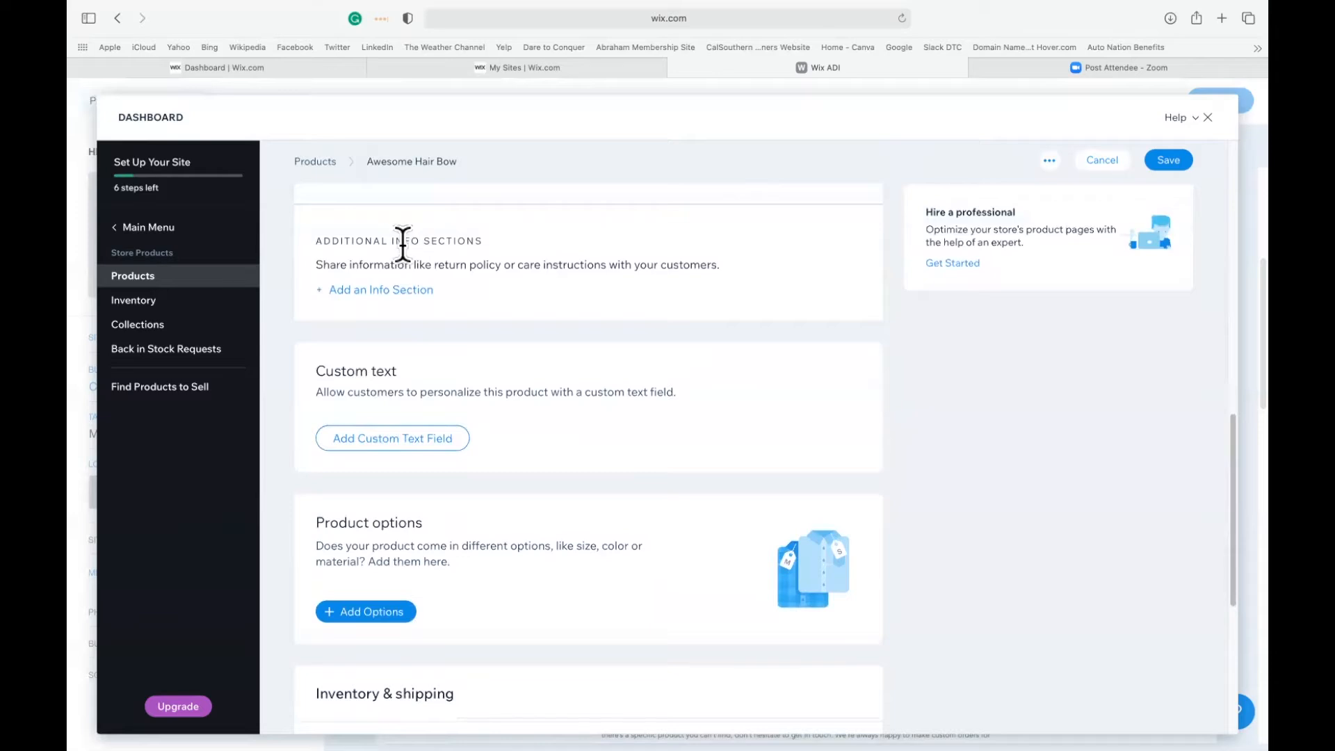
pyautogui.click(341, 290)
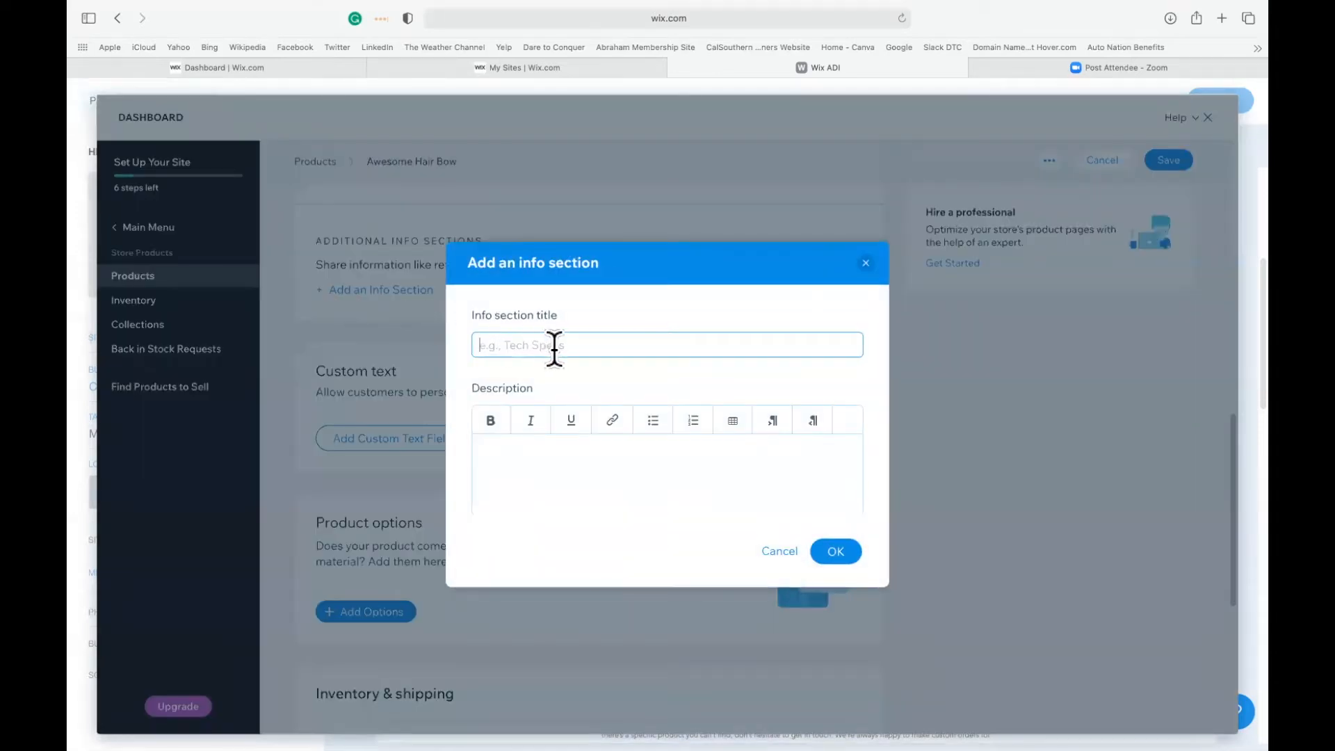
pyautogui.click(875, 257)
pyautogui.click(865, 263)
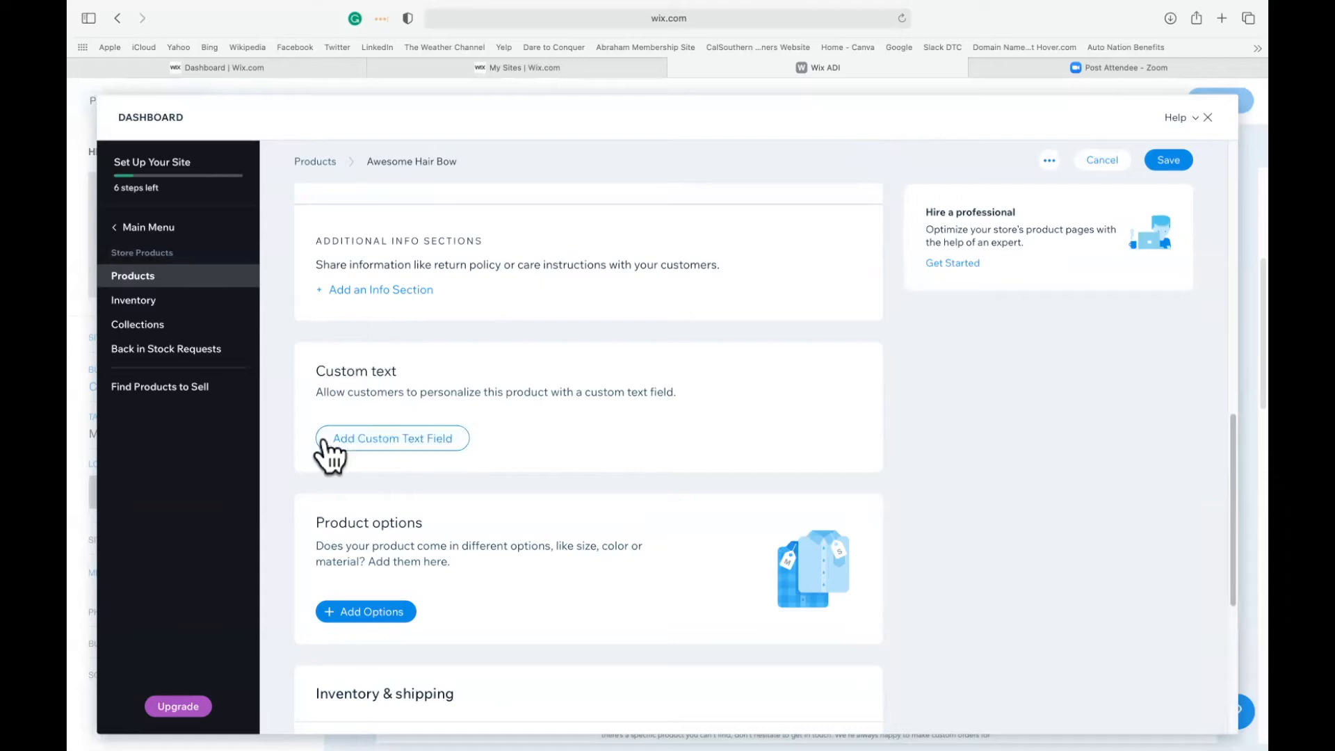
# View the product option form for the hair bow and close it without adding an option.
pyautogui.scroll(-3, 547, 605)
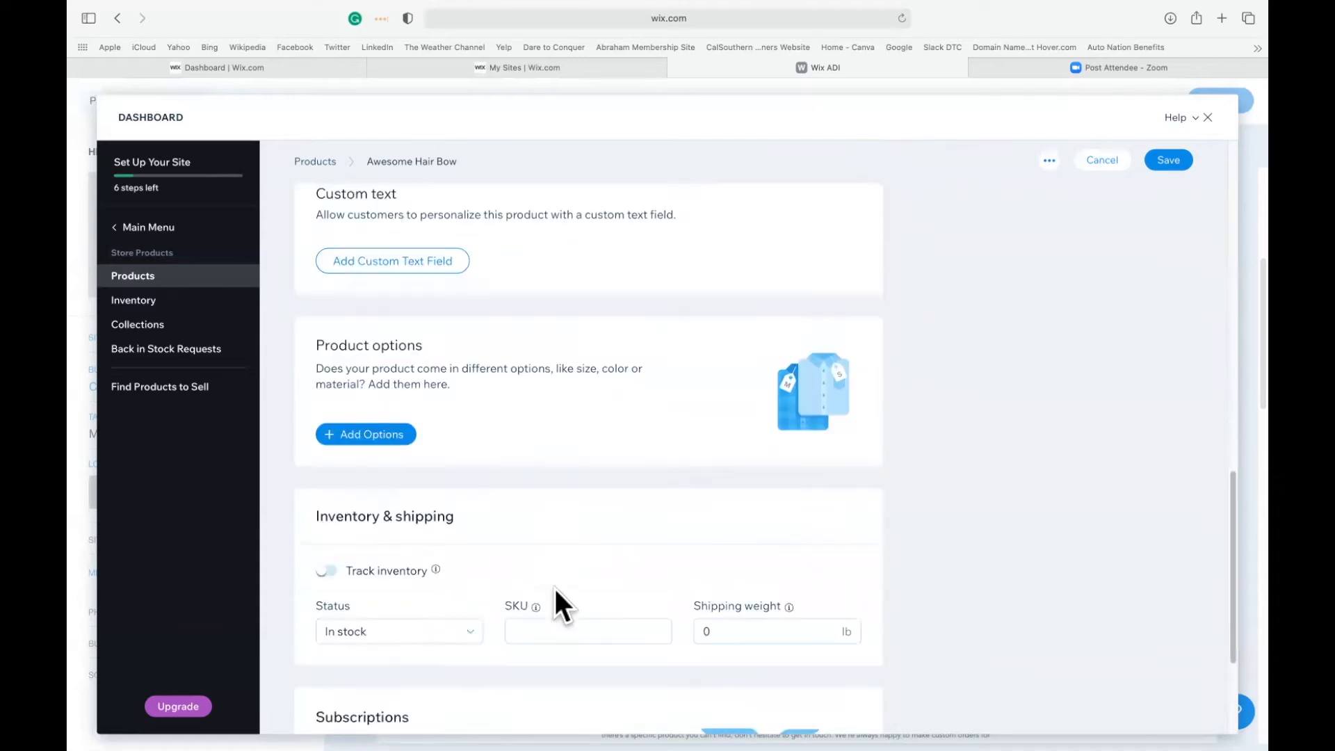
pyautogui.click(327, 437)
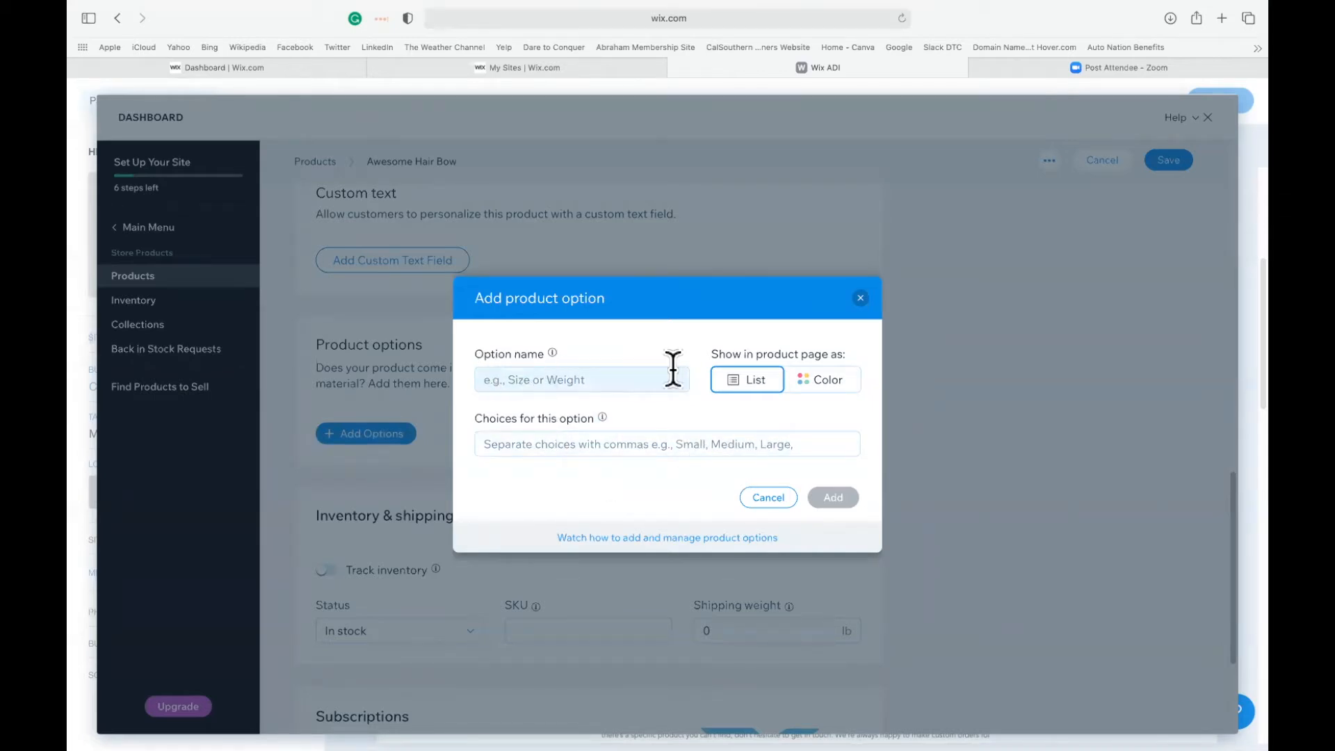
pyautogui.click(861, 301)
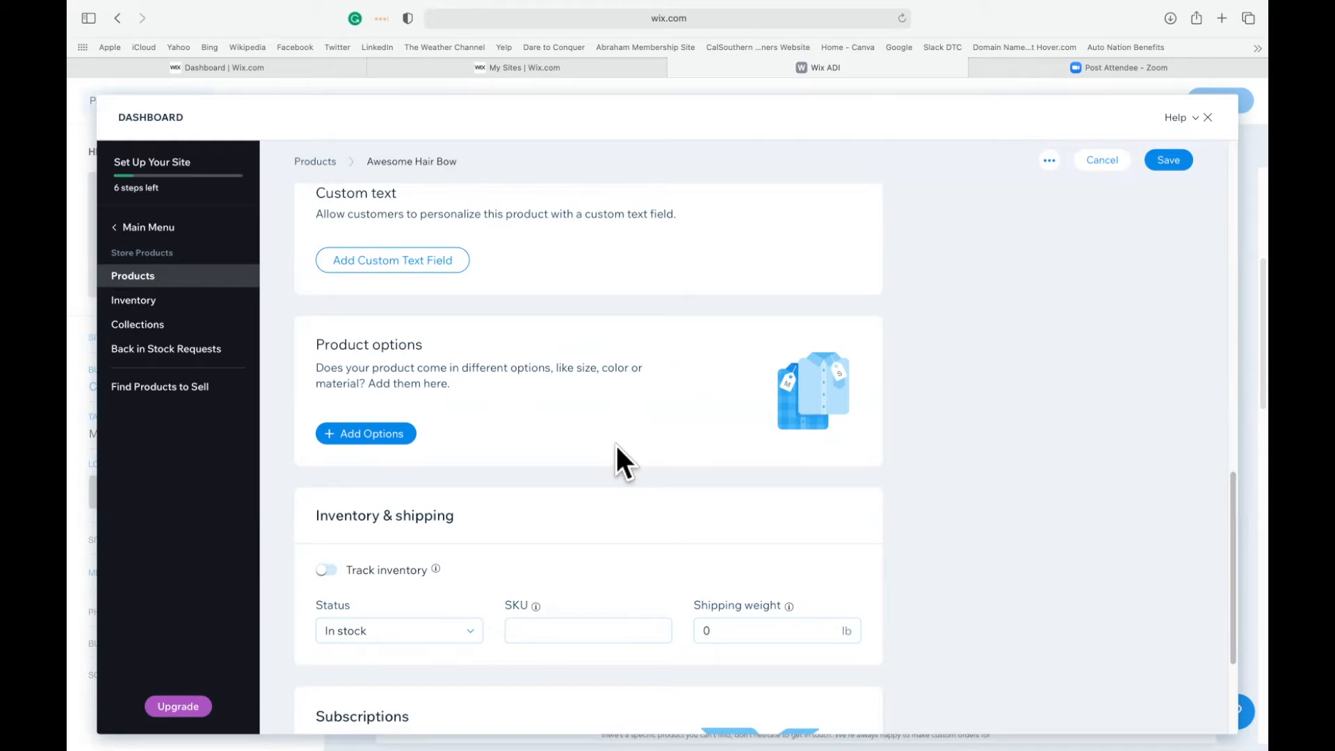
# Review the inventory and shipping settings and the subscription form, closing the form without creating a subscription.
pyautogui.scroll(-3, 616, 446)
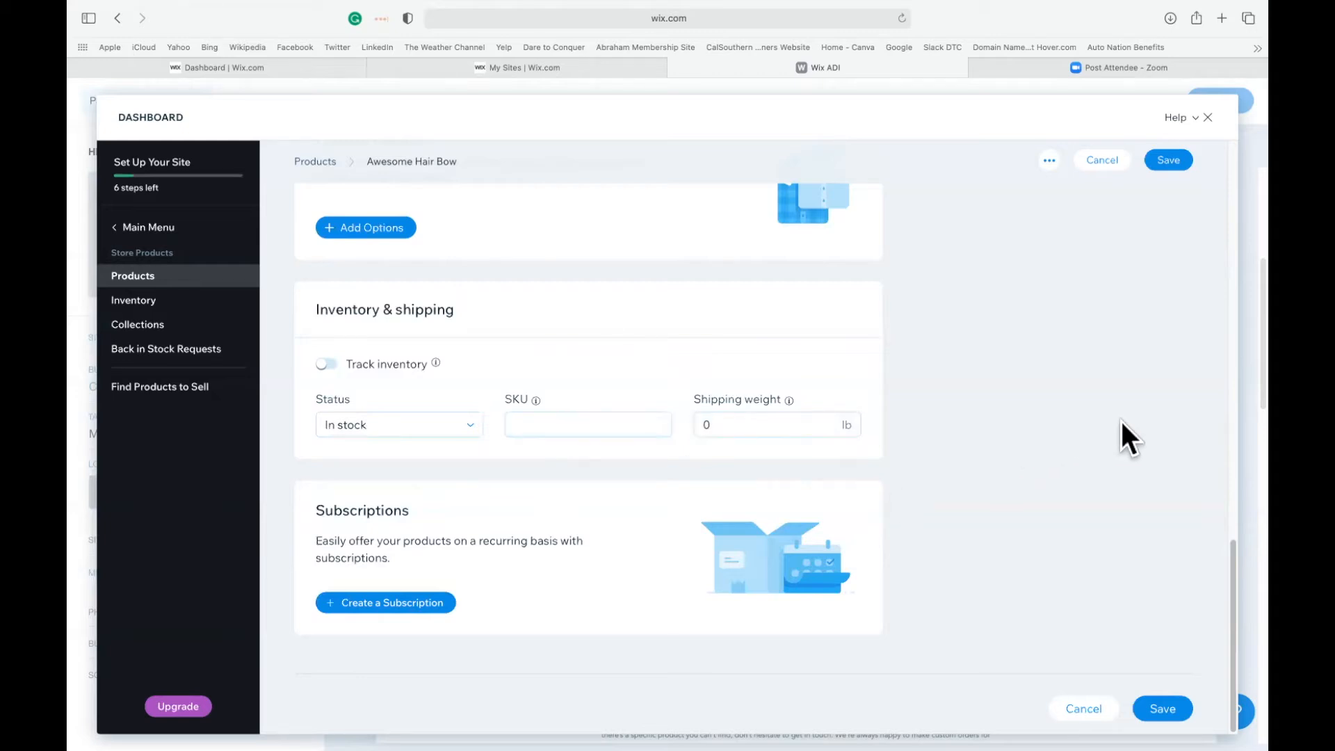
pyautogui.scroll(5, 1112, 430)
pyautogui.scroll(-5, 1113, 429)
pyautogui.click(333, 603)
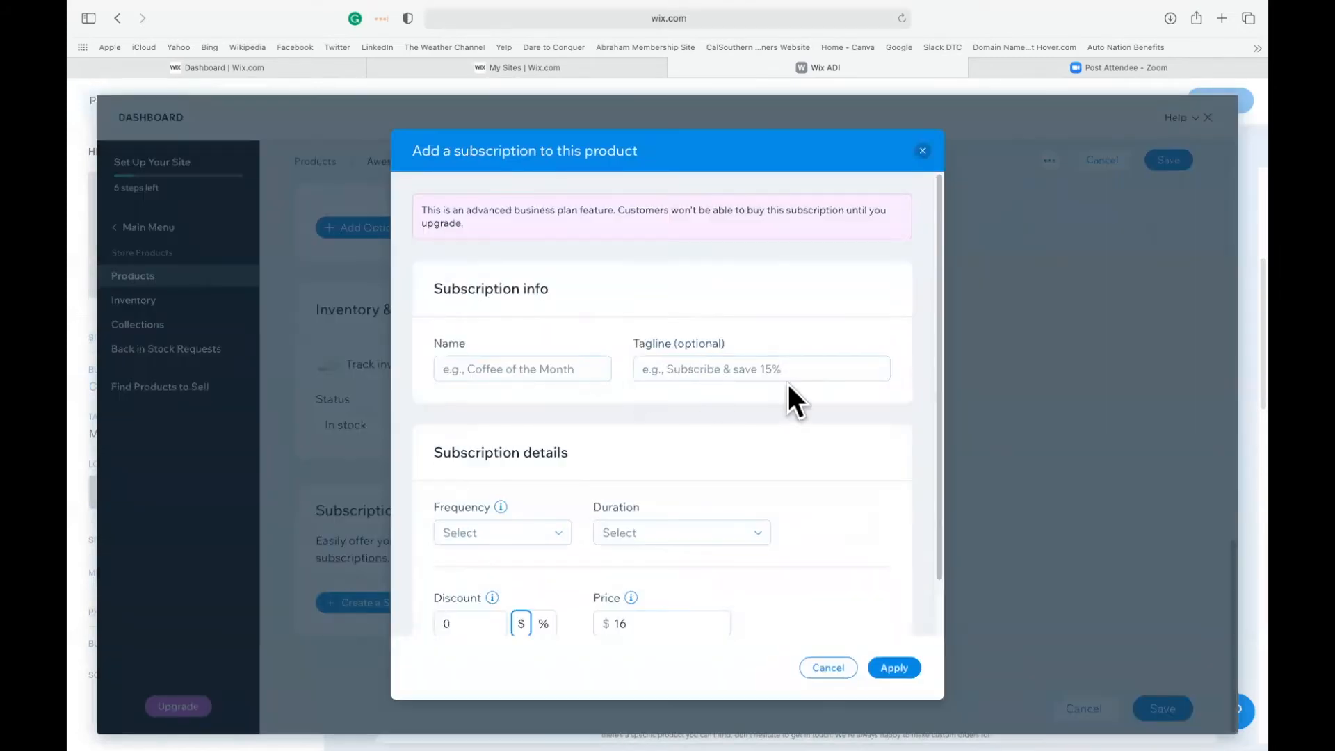
pyautogui.scroll(-3, 685, 479)
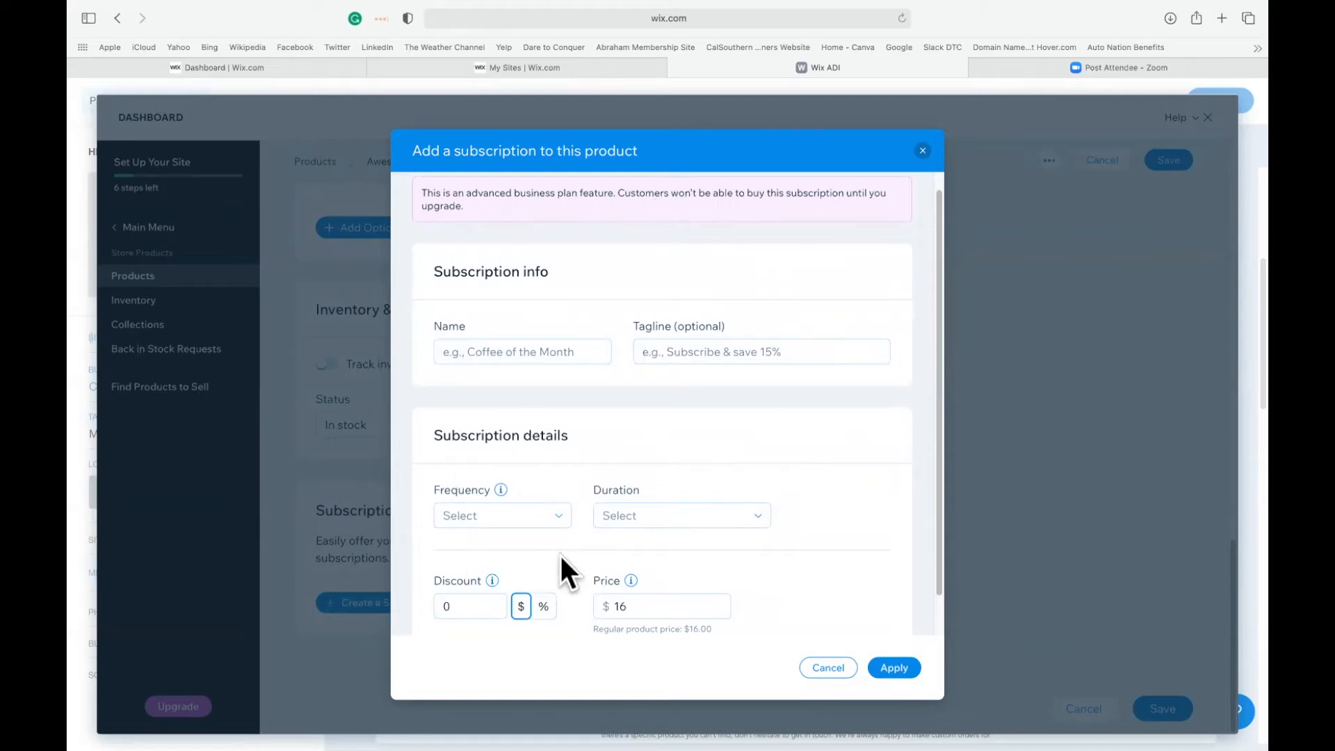
pyautogui.scroll(2, 706, 379)
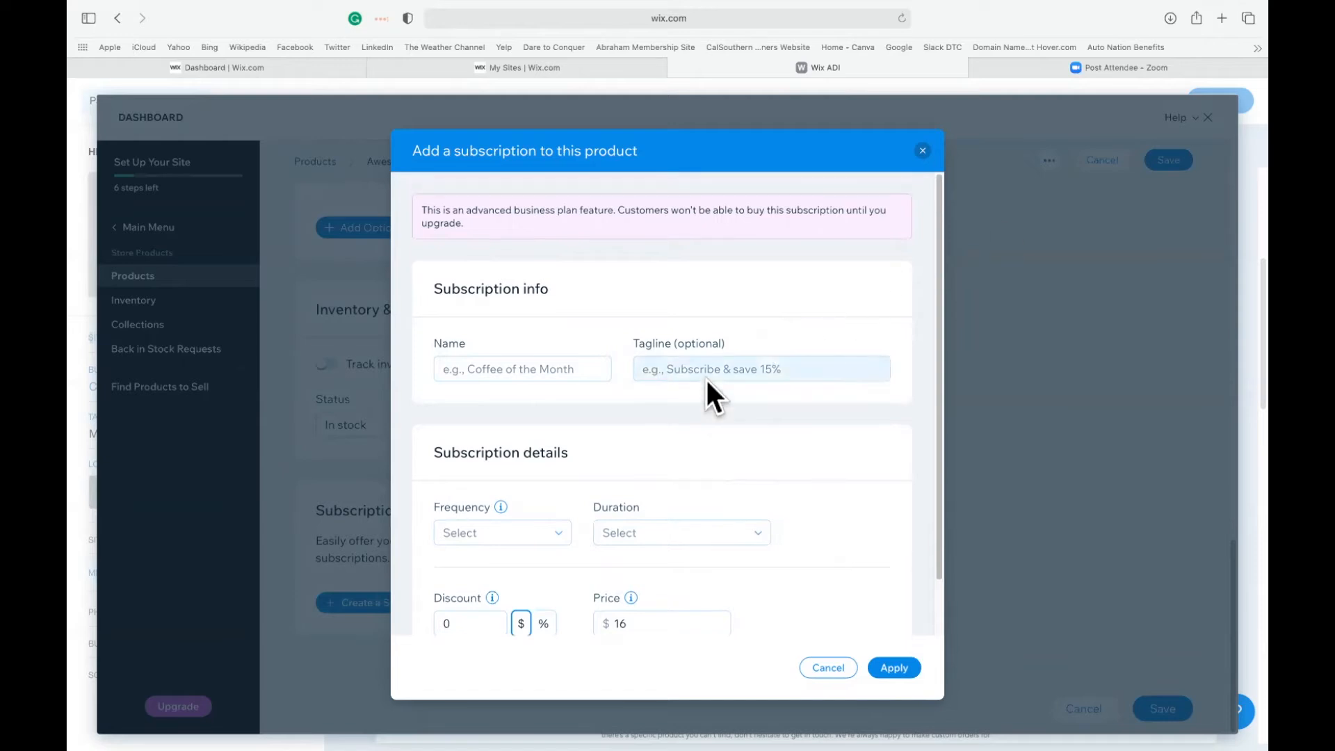
pyautogui.click(922, 150)
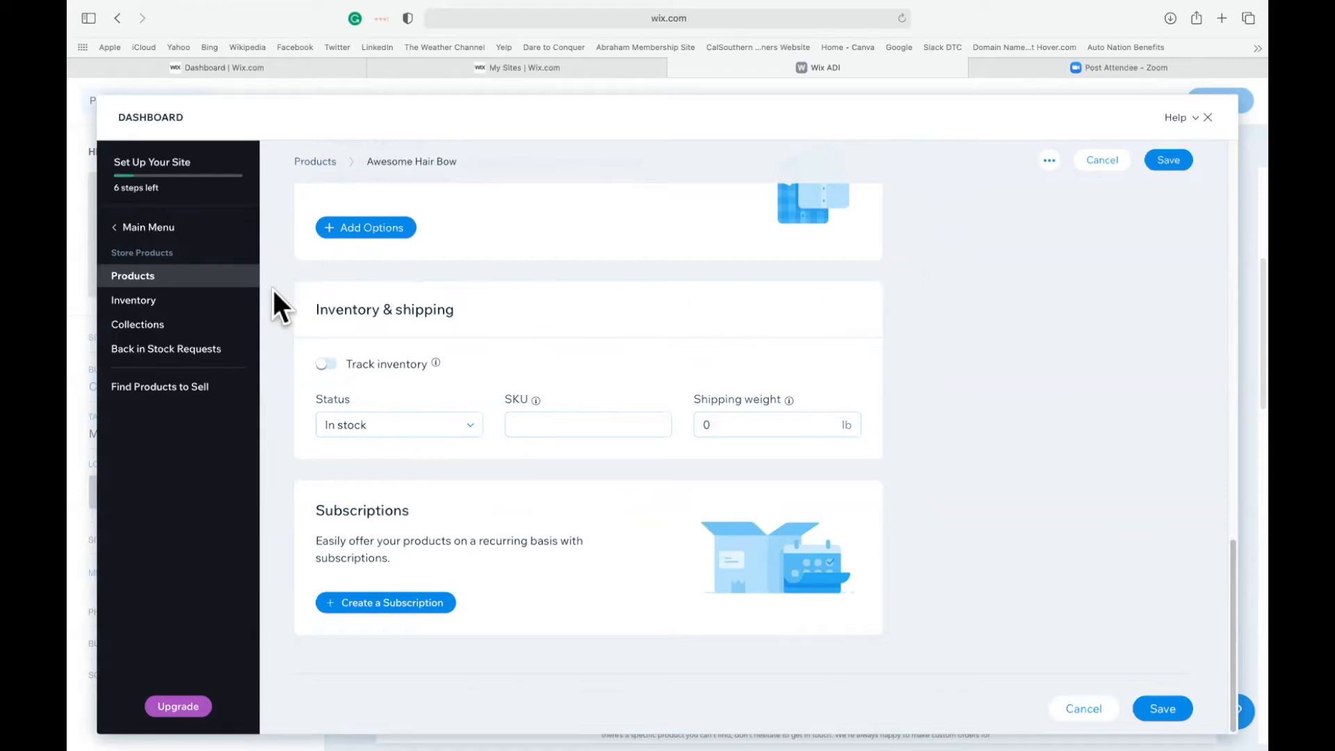
# Save the hair bow product while switching to the store's inventory list, and dismiss the payment methods tip.
pyautogui.click(136, 306)
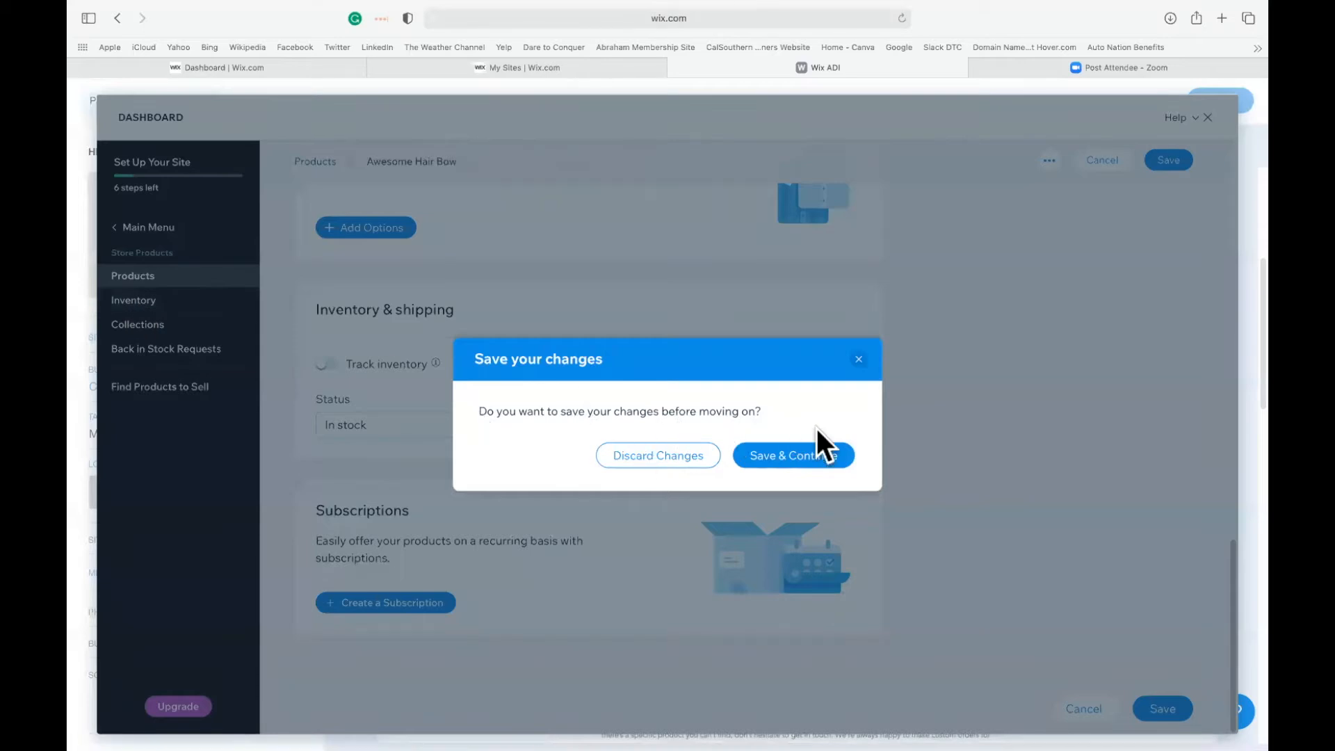
pyautogui.click(792, 455)
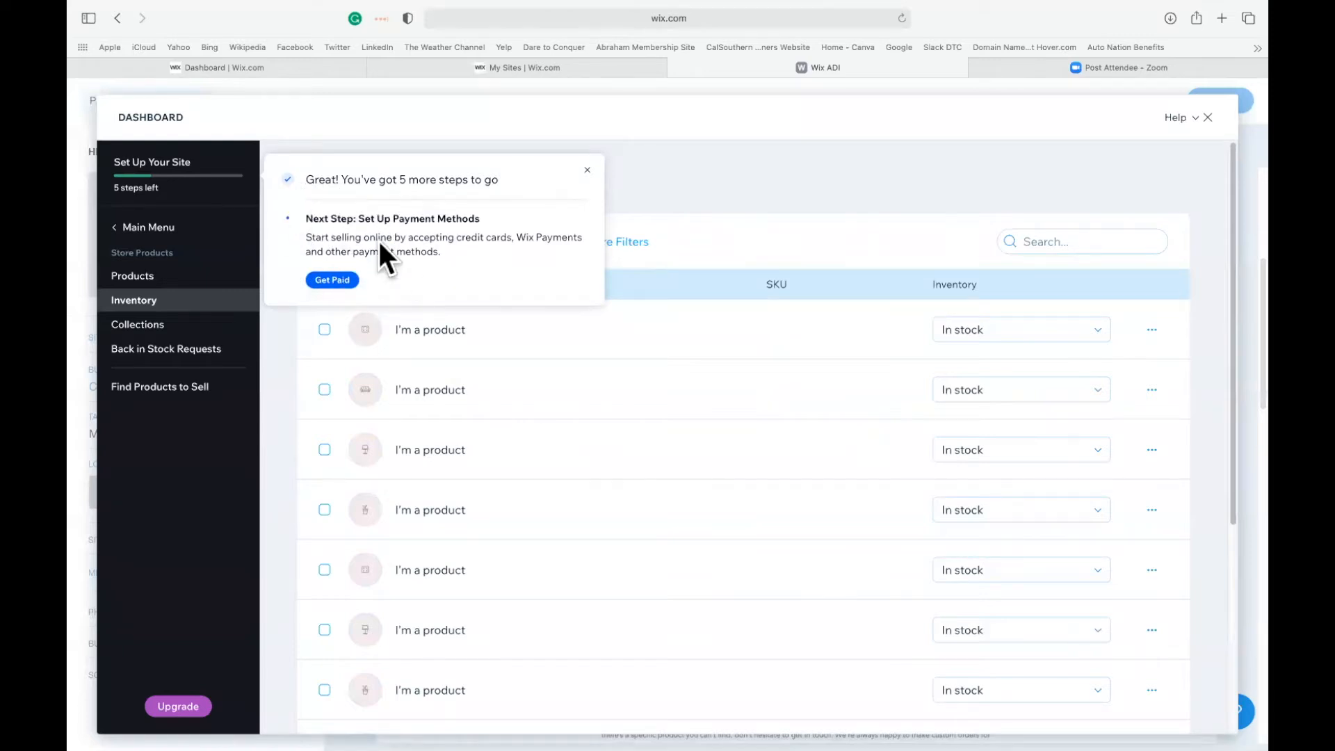
pyautogui.click(588, 170)
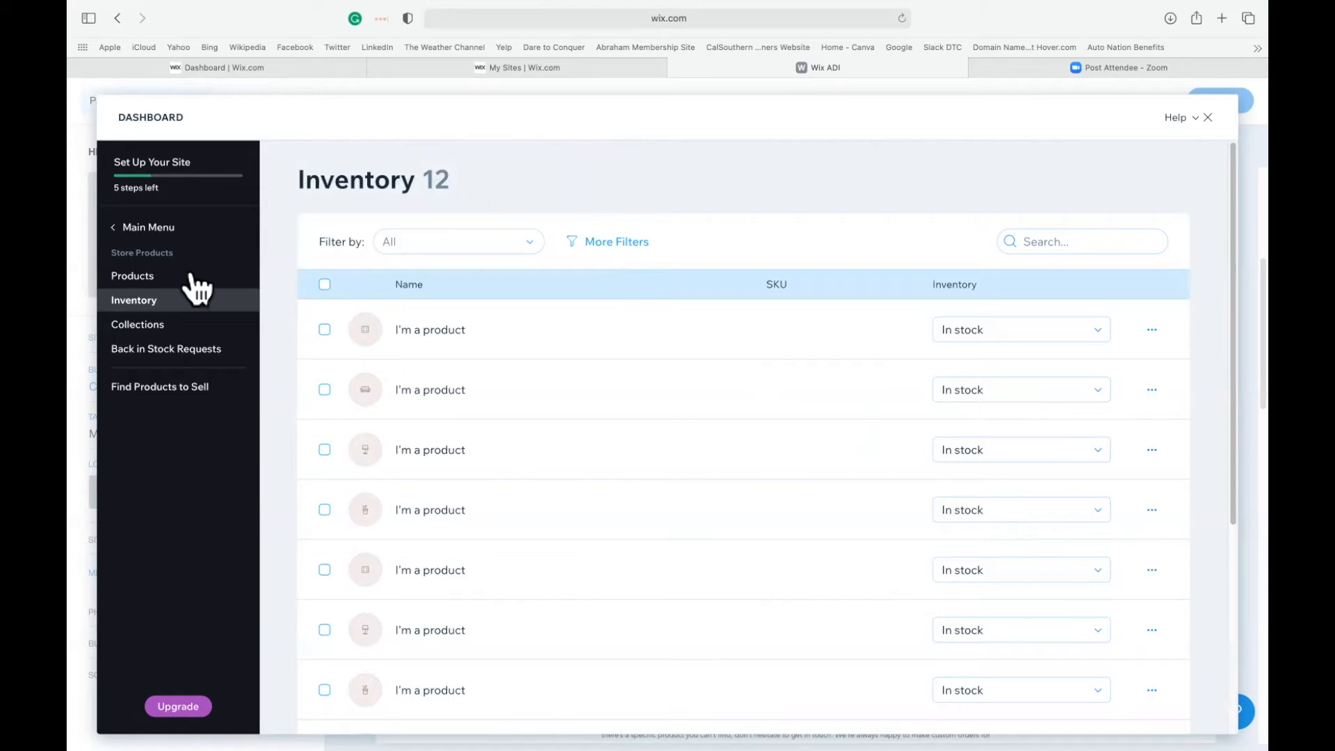
# Look over the Collections and Back in Stock Requests pages, return to the site editor and postpone adding a member's area.
pyautogui.click(146, 327)
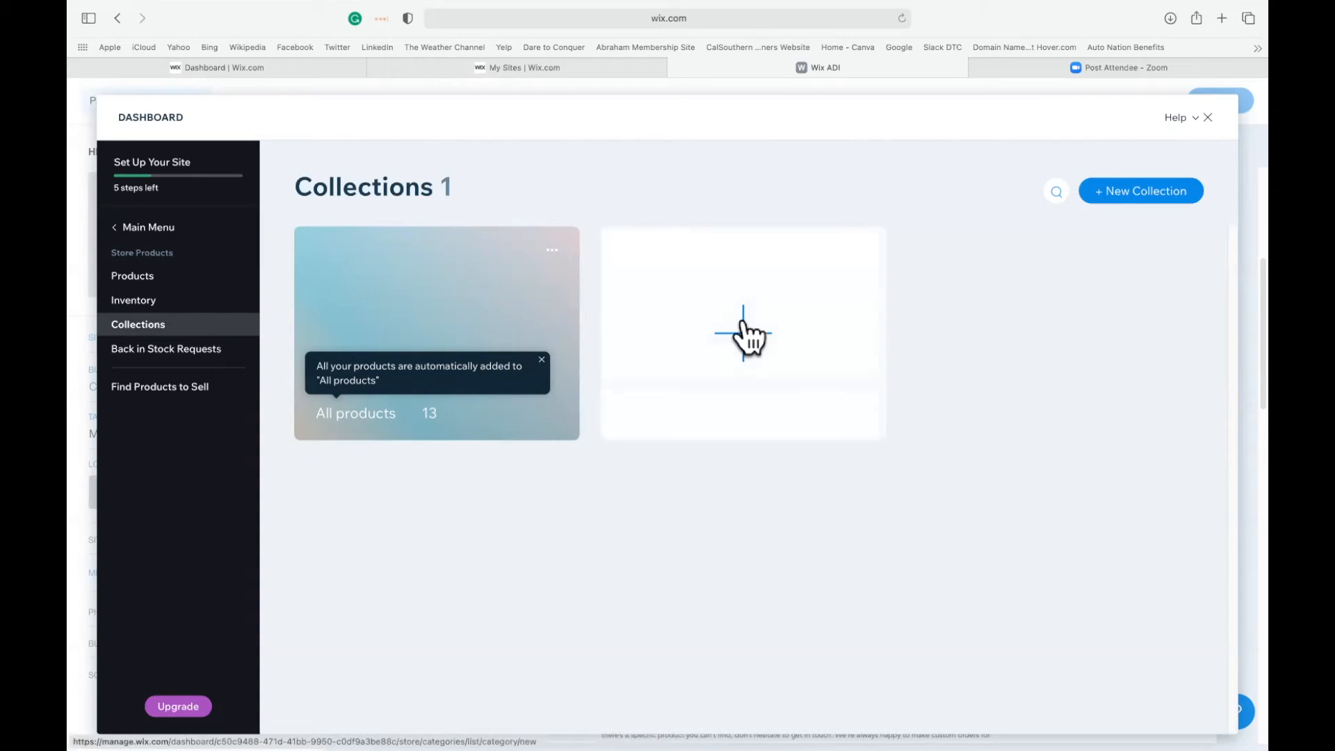
pyautogui.click(143, 348)
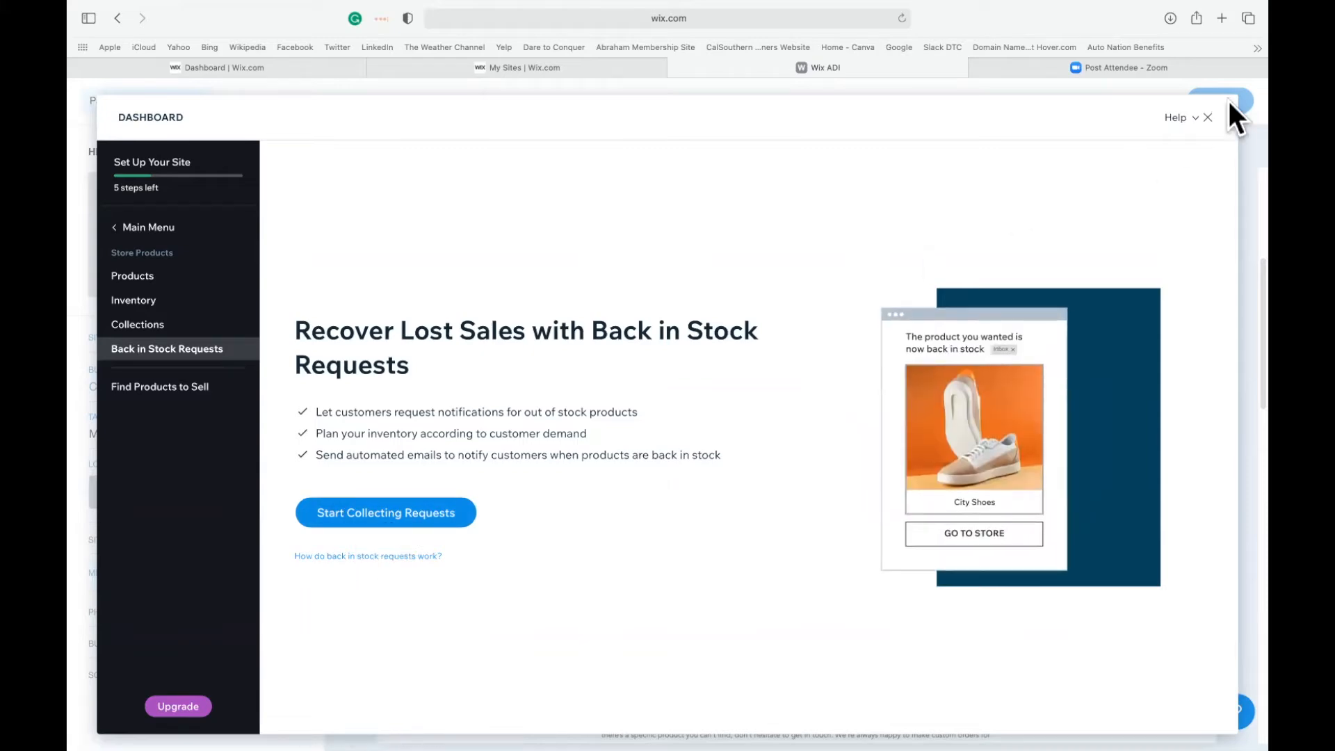
pyautogui.click(1209, 119)
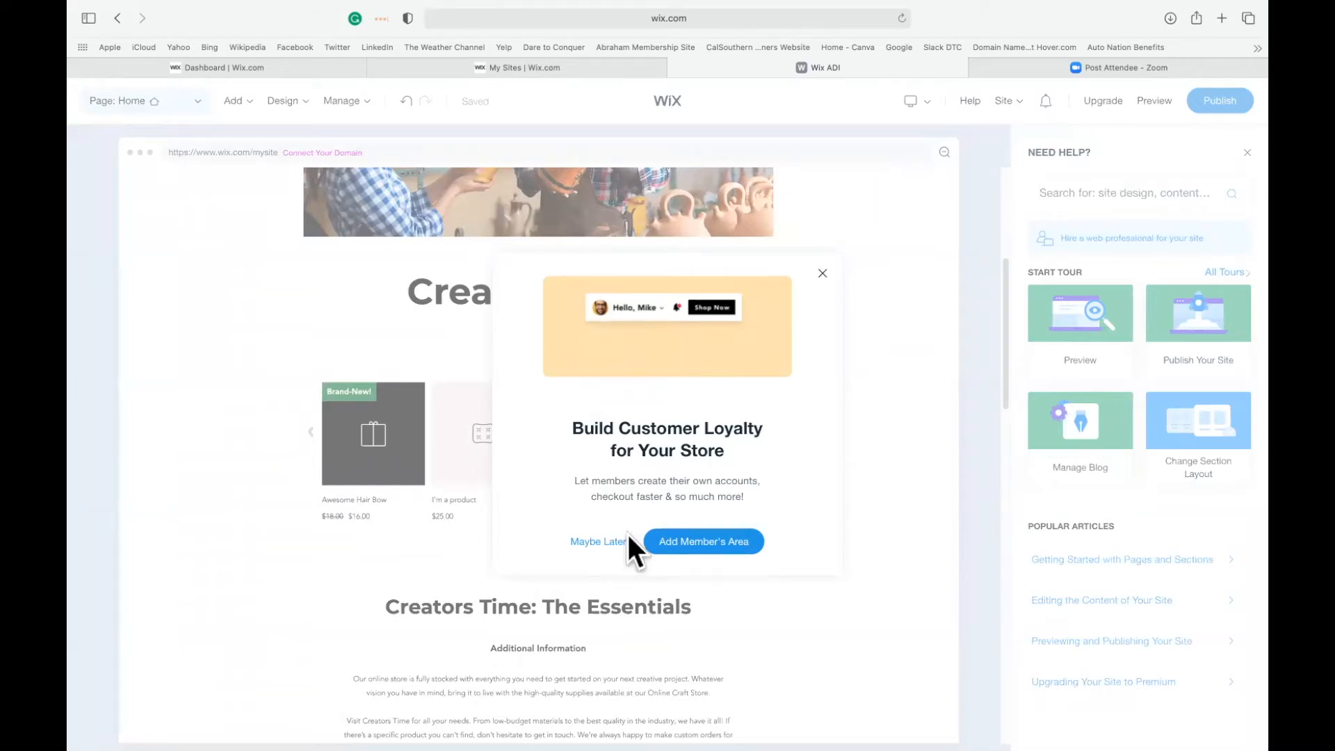
pyautogui.click(588, 544)
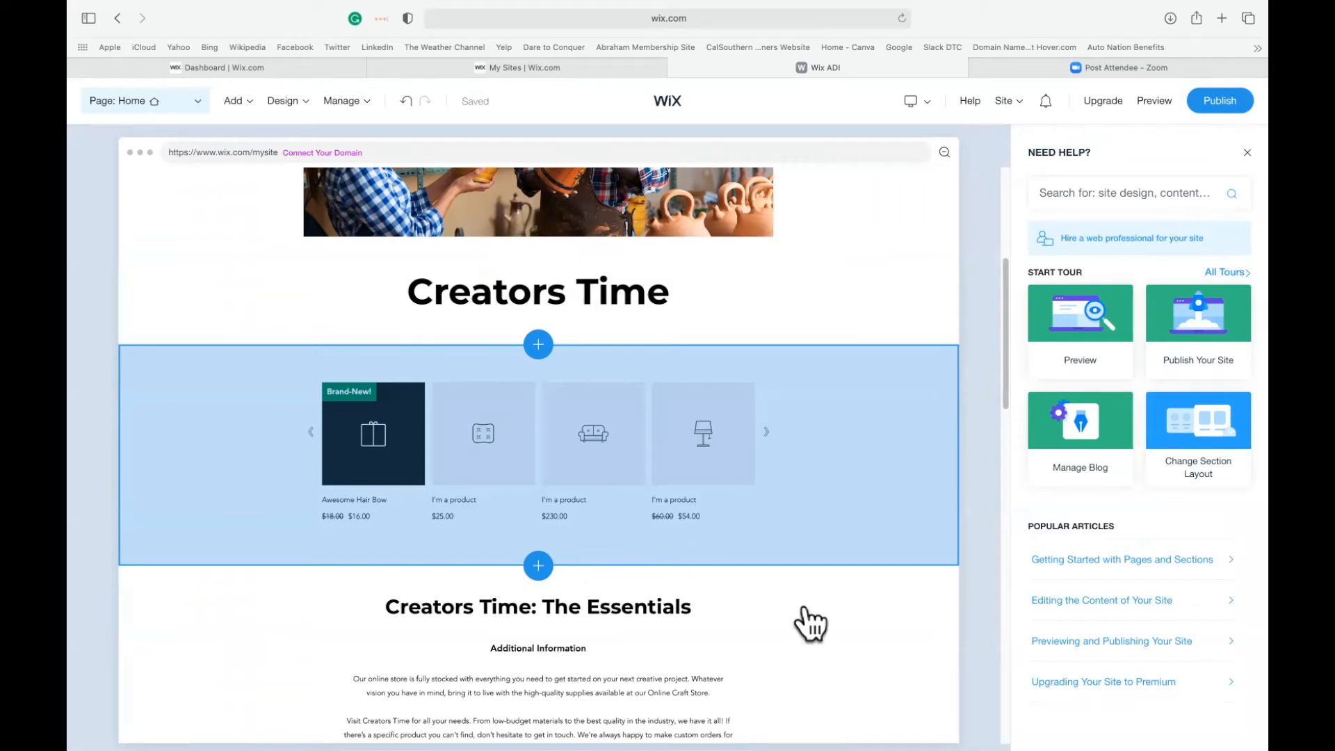
# Move the product gallery section below the "Creators Time: The Essentials" section and back above it.
pyautogui.scroll(-3, 842, 674)
pyautogui.scroll(1, 842, 675)
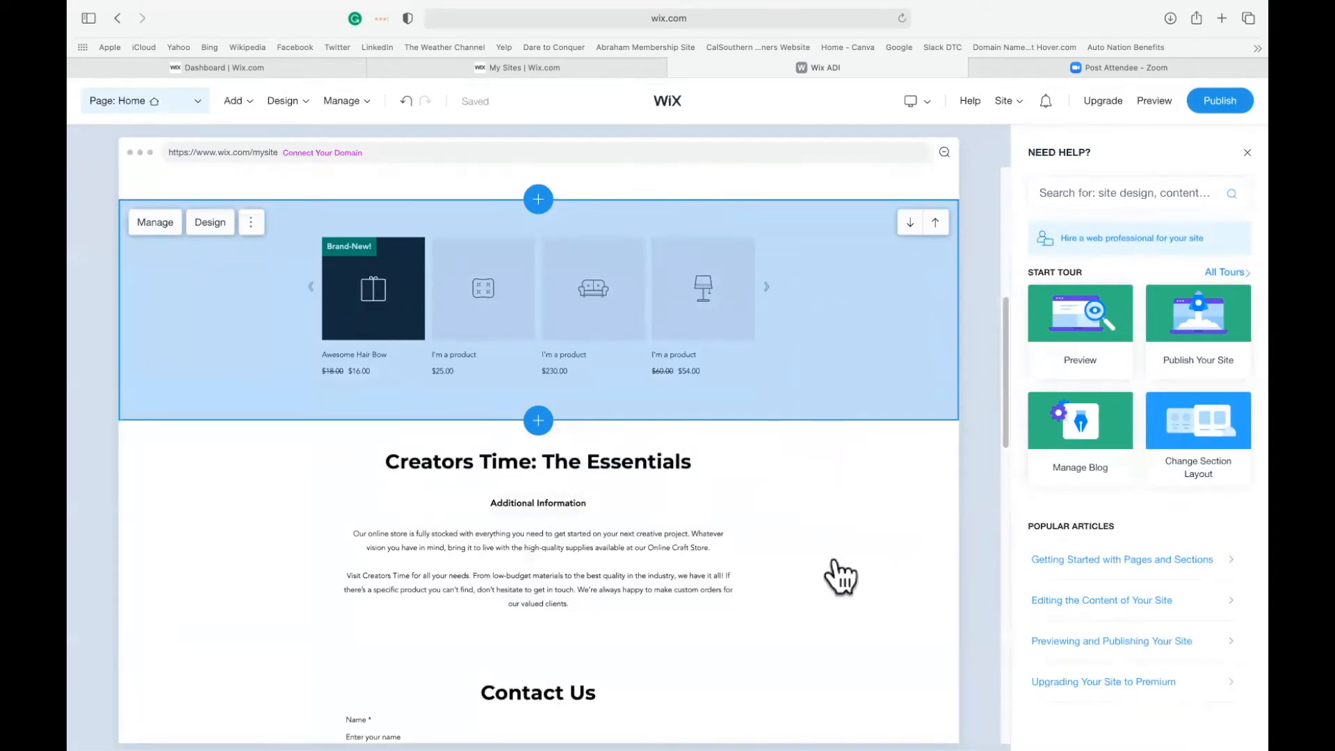
pyautogui.click(910, 222)
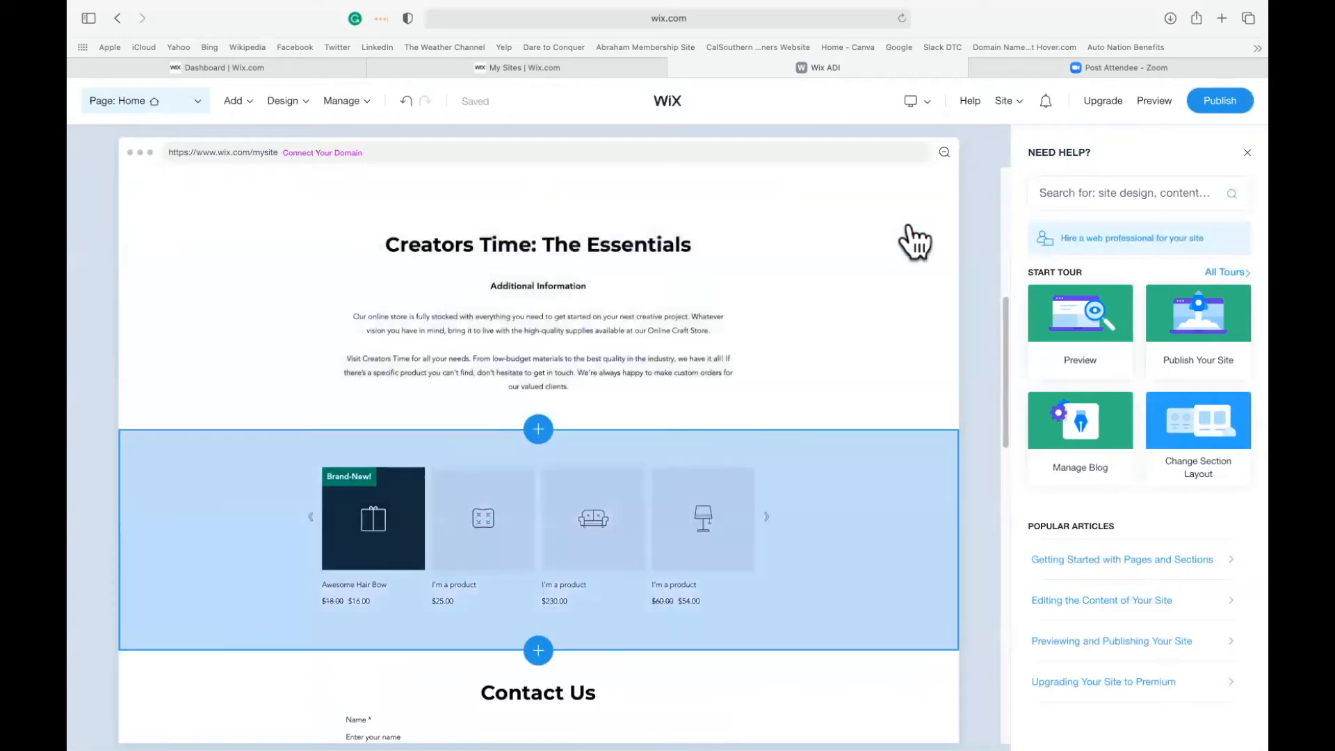
pyautogui.scroll(-3, 887, 500)
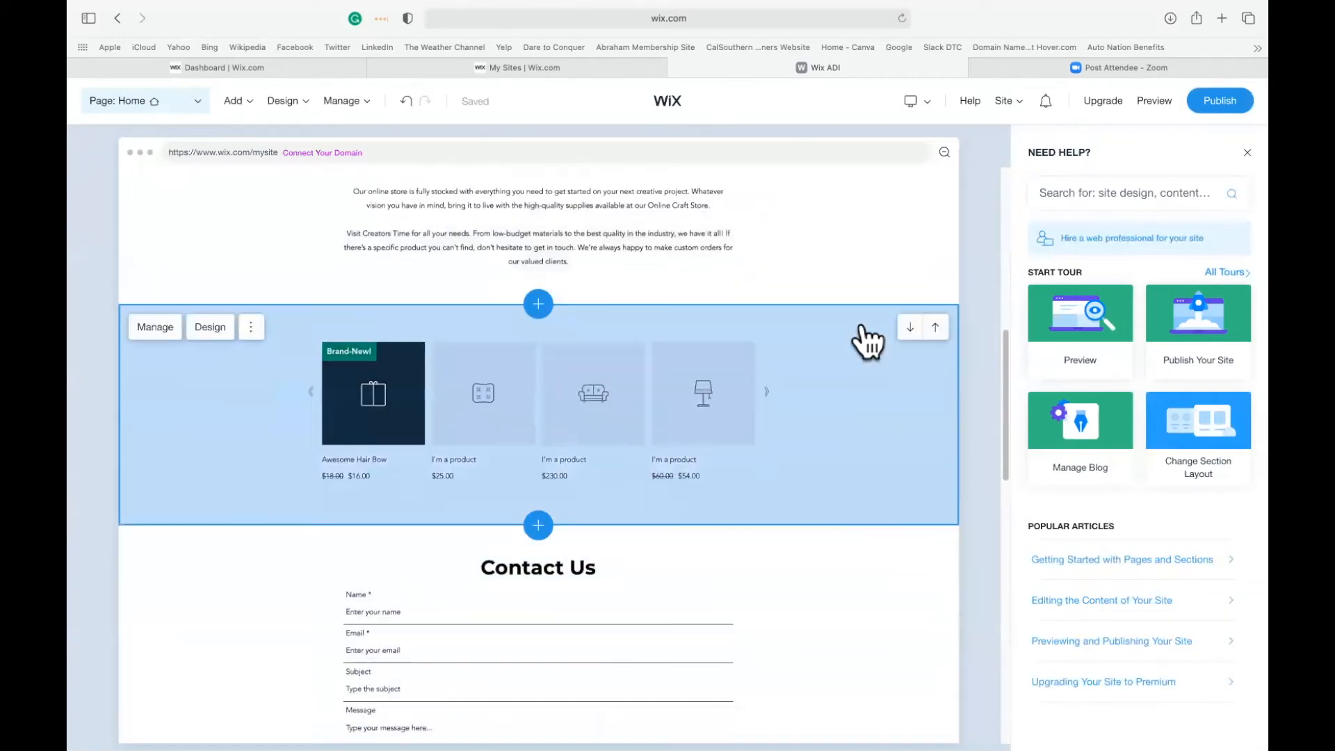
pyautogui.scroll(2, 868, 341)
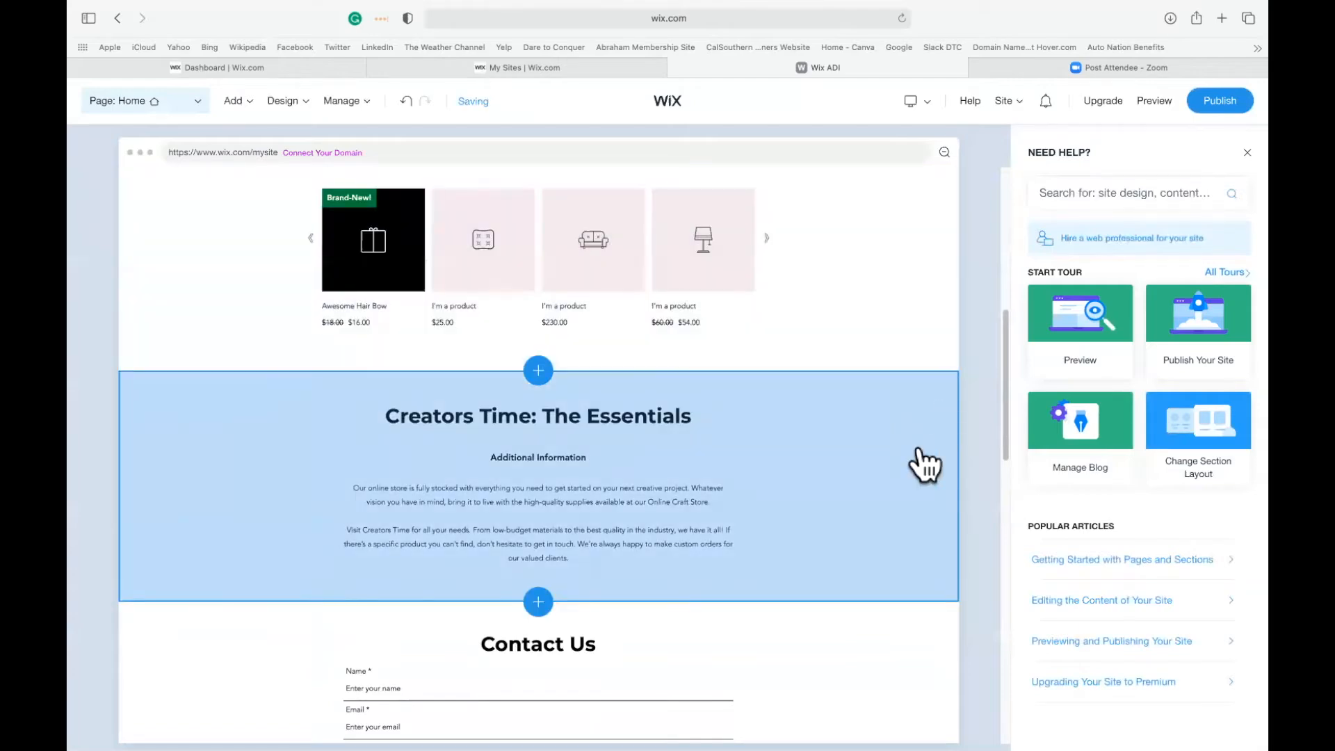
# Look over the contact form and blog feed sections of the home page and dismiss the autosave notice.
pyautogui.scroll(-1, 892, 604)
pyautogui.scroll(-10, 892, 604)
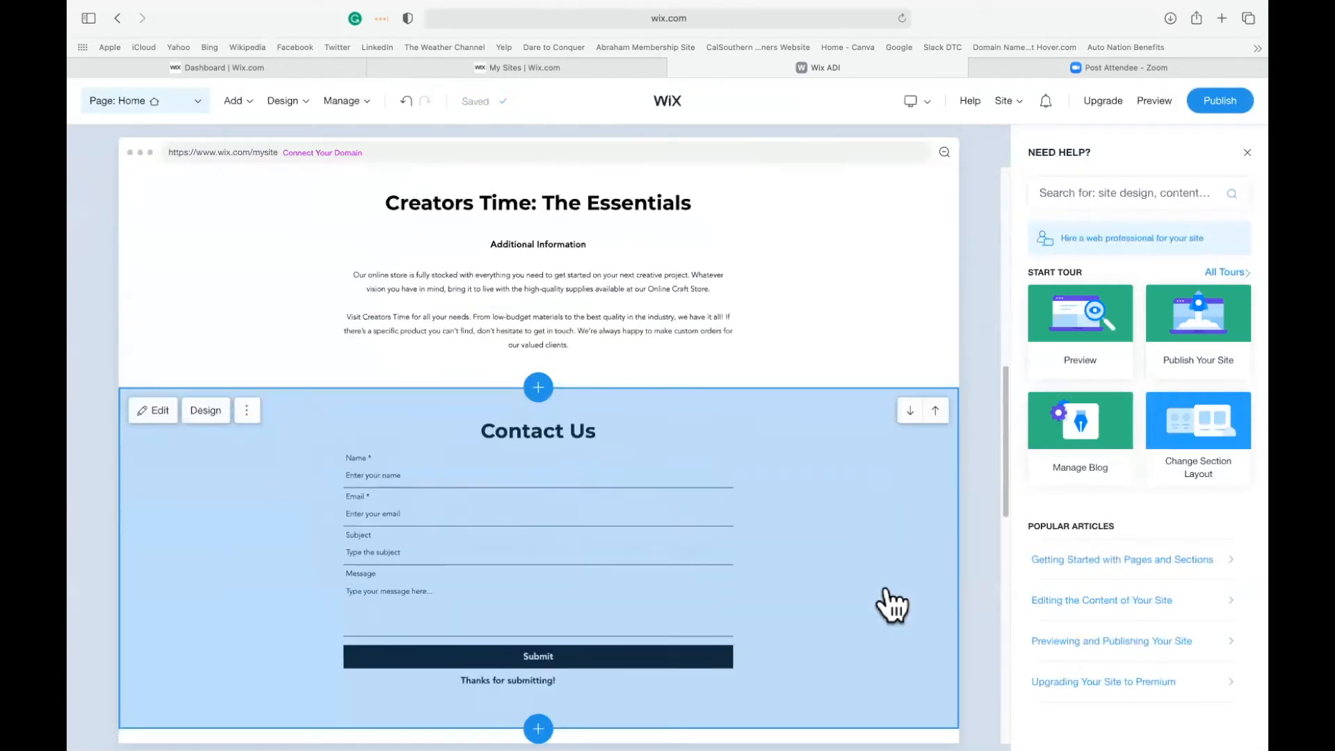
pyautogui.scroll(-2, 892, 605)
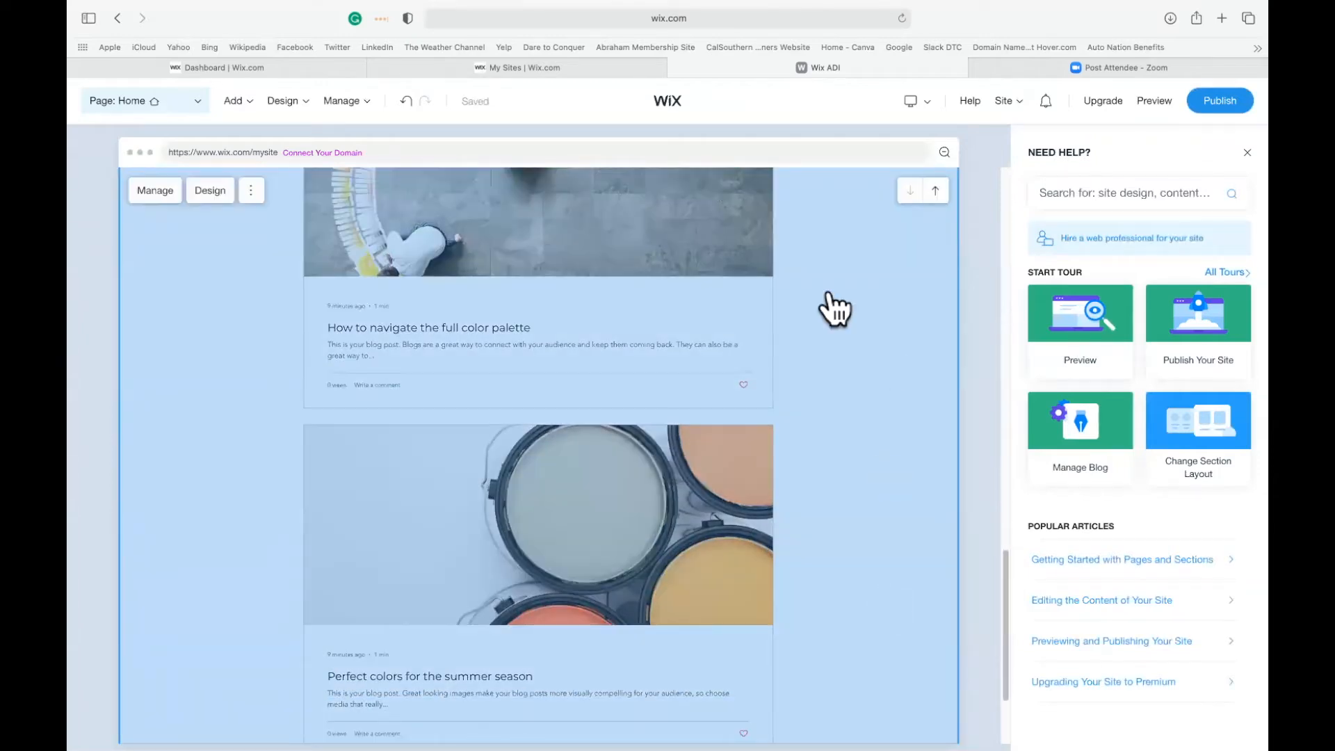
pyautogui.scroll(3, 668, 292)
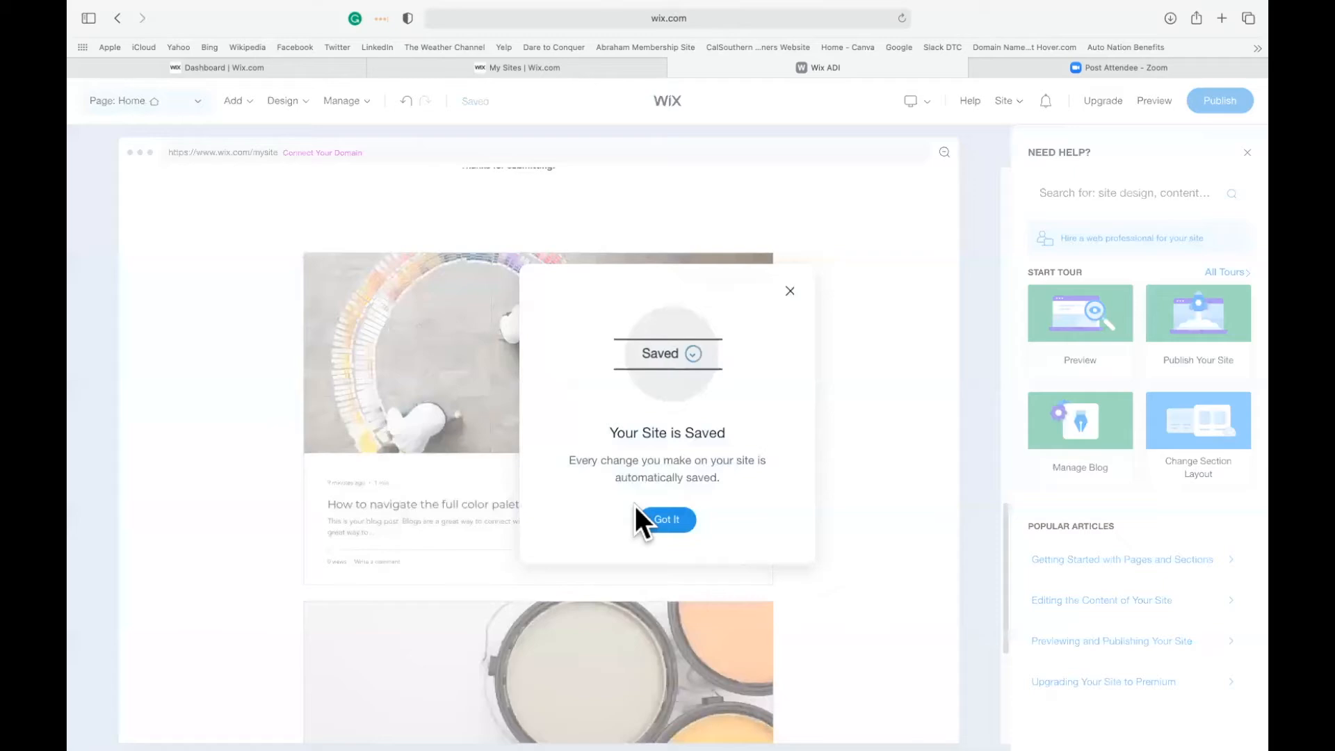
pyautogui.click(676, 526)
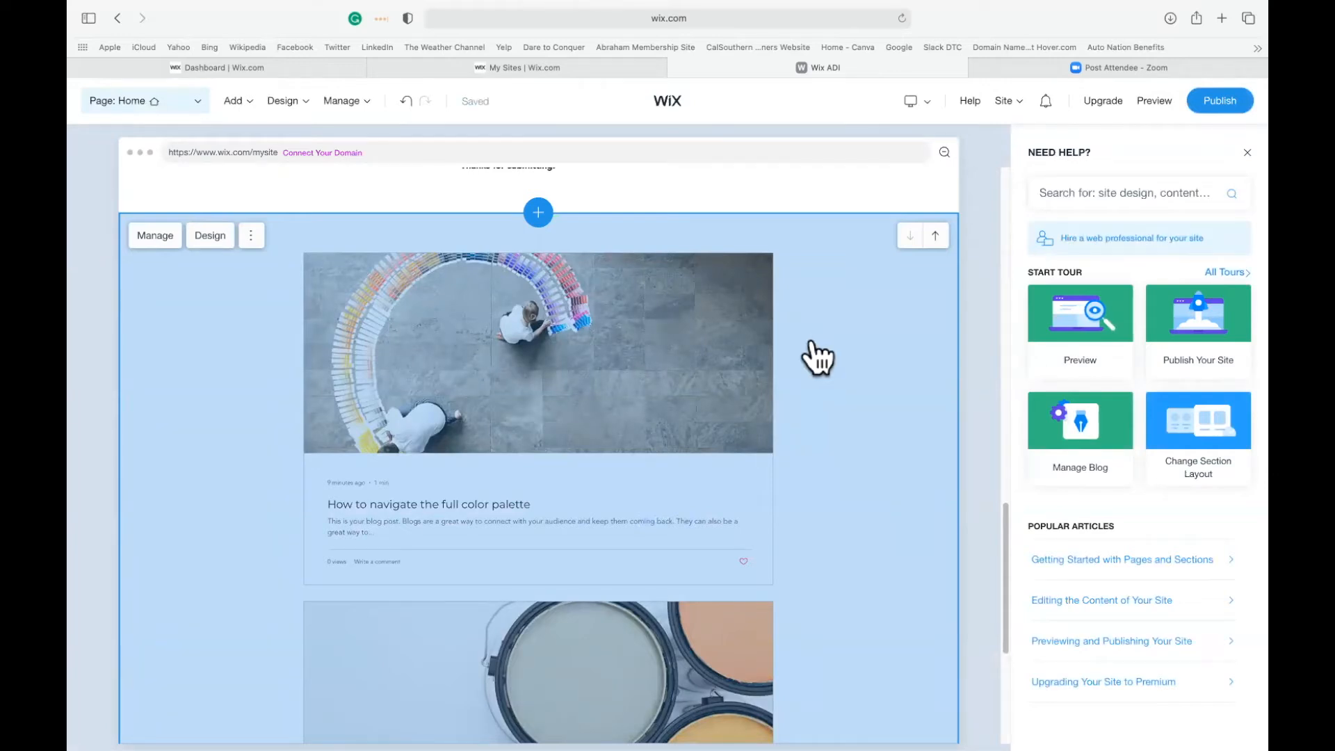
# Try the image-beside-text list layout for the blog feed section, and settle on the two-column layout with titles over the images.
pyautogui.click(211, 237)
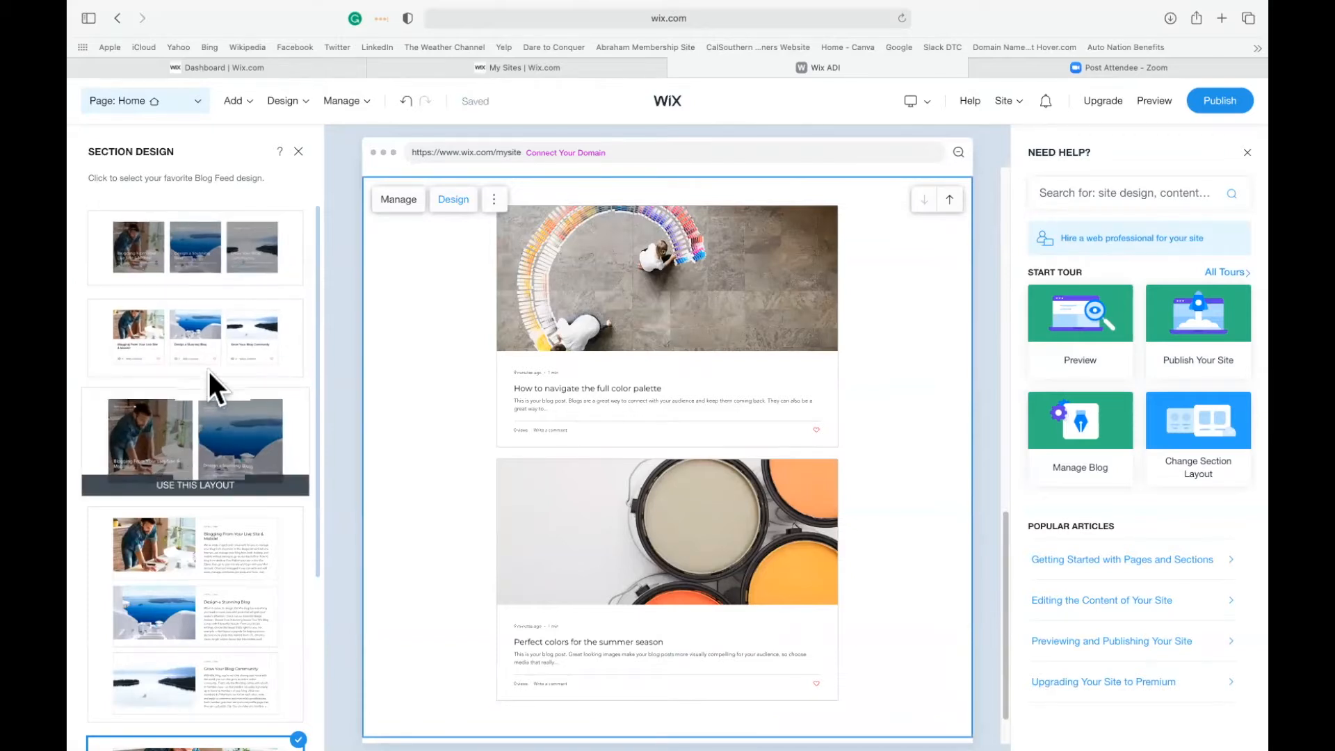
pyautogui.click(169, 619)
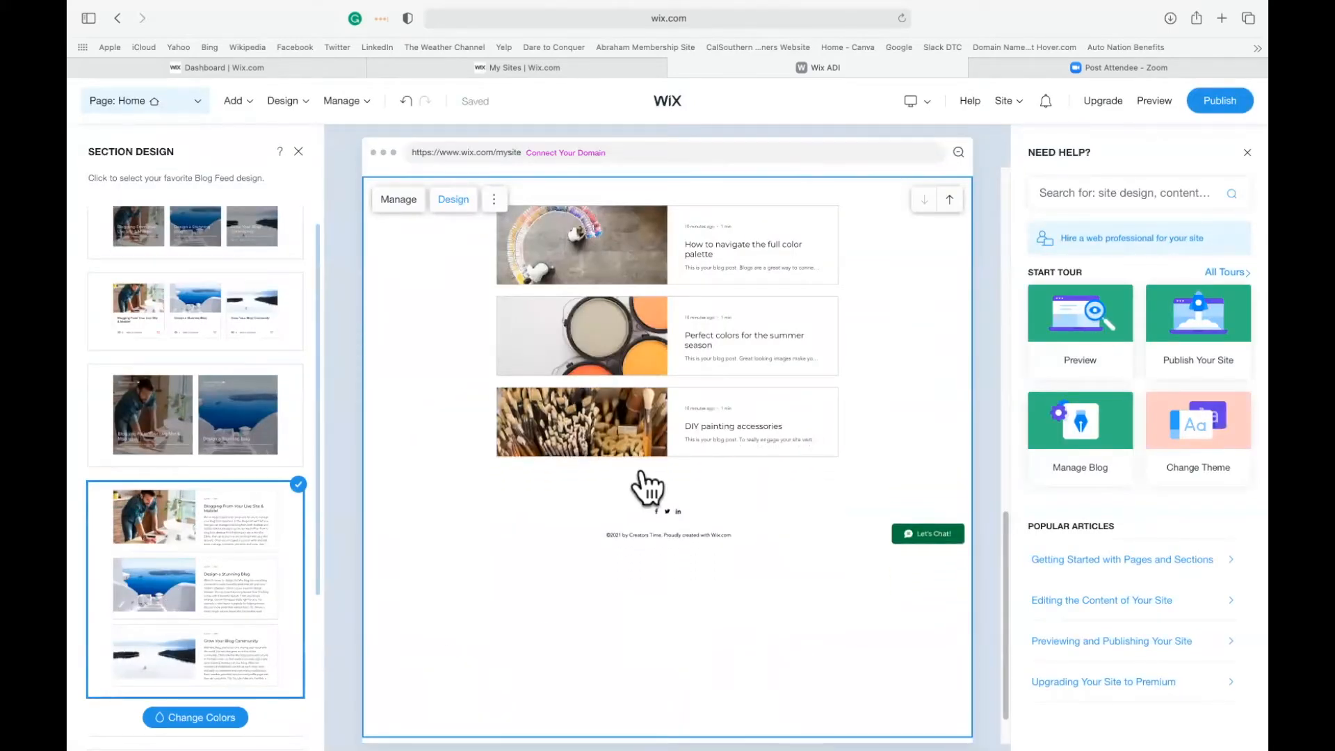
pyautogui.scroll(3, 667, 388)
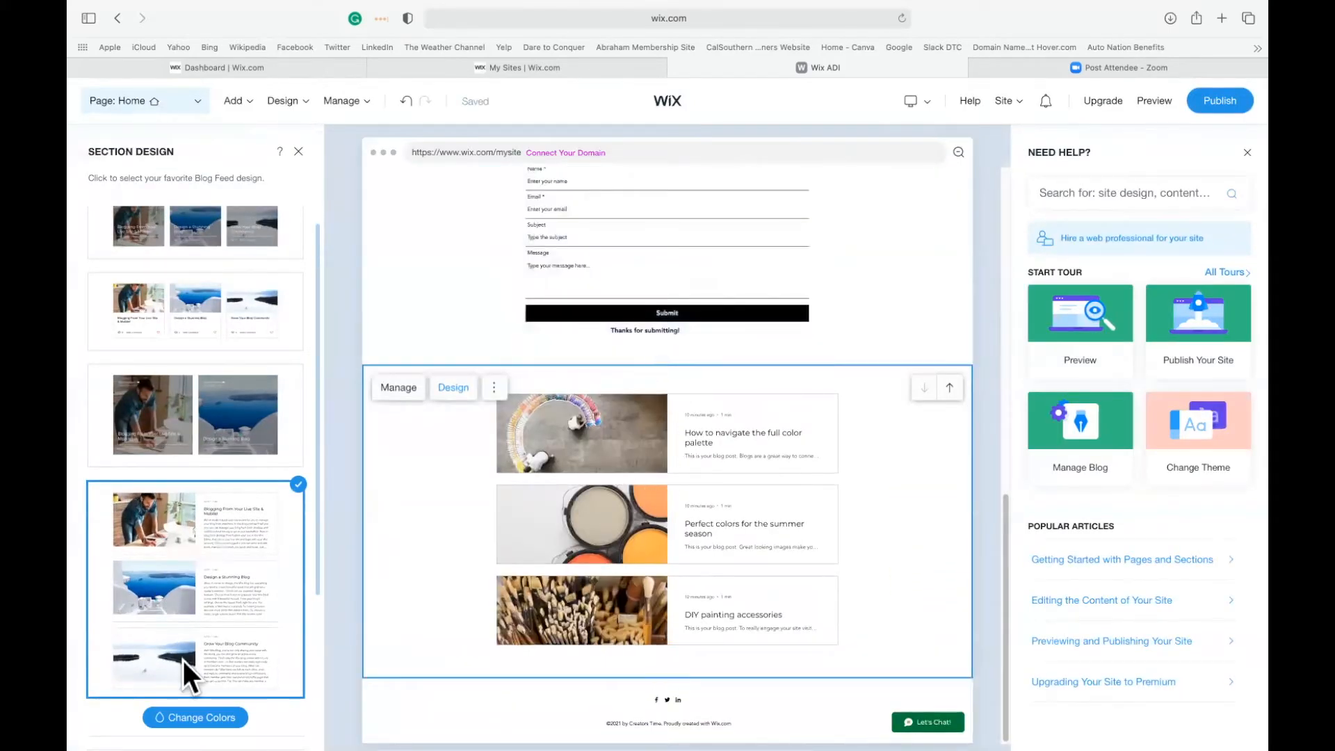
pyautogui.click(184, 449)
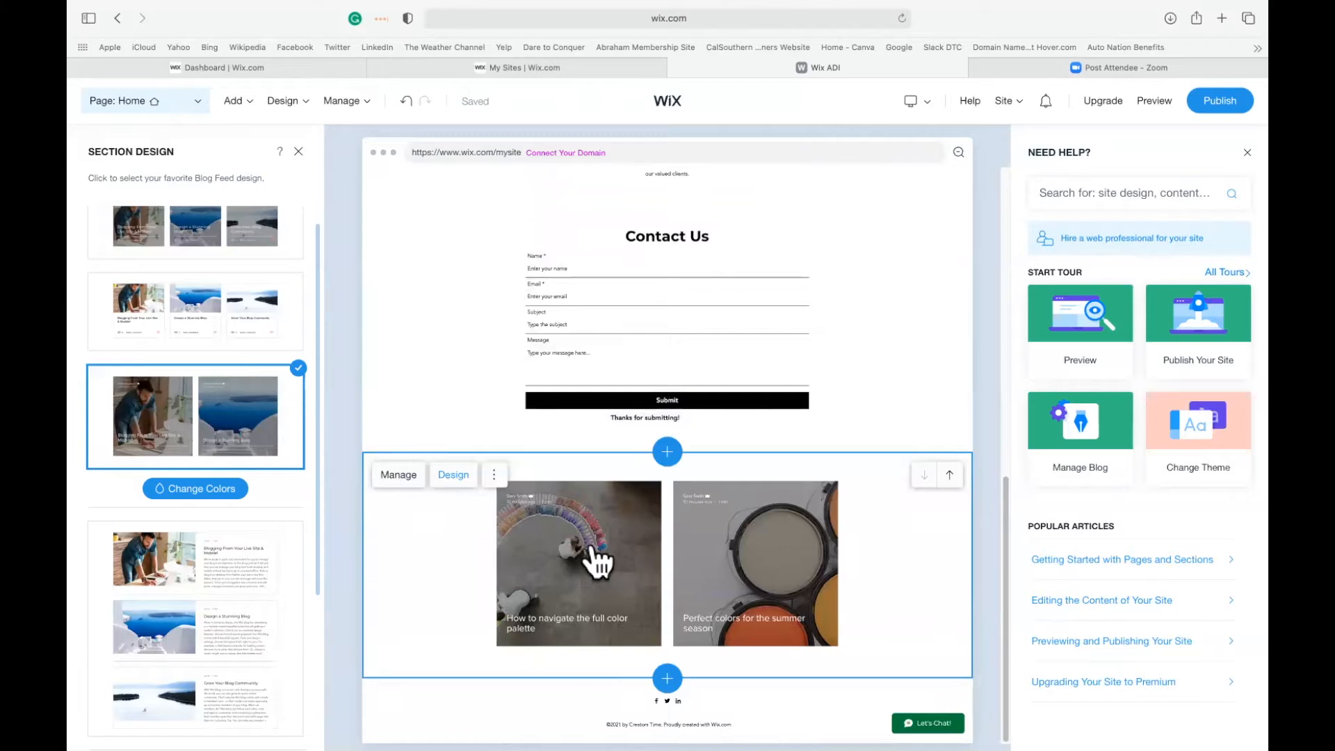
pyautogui.click(494, 476)
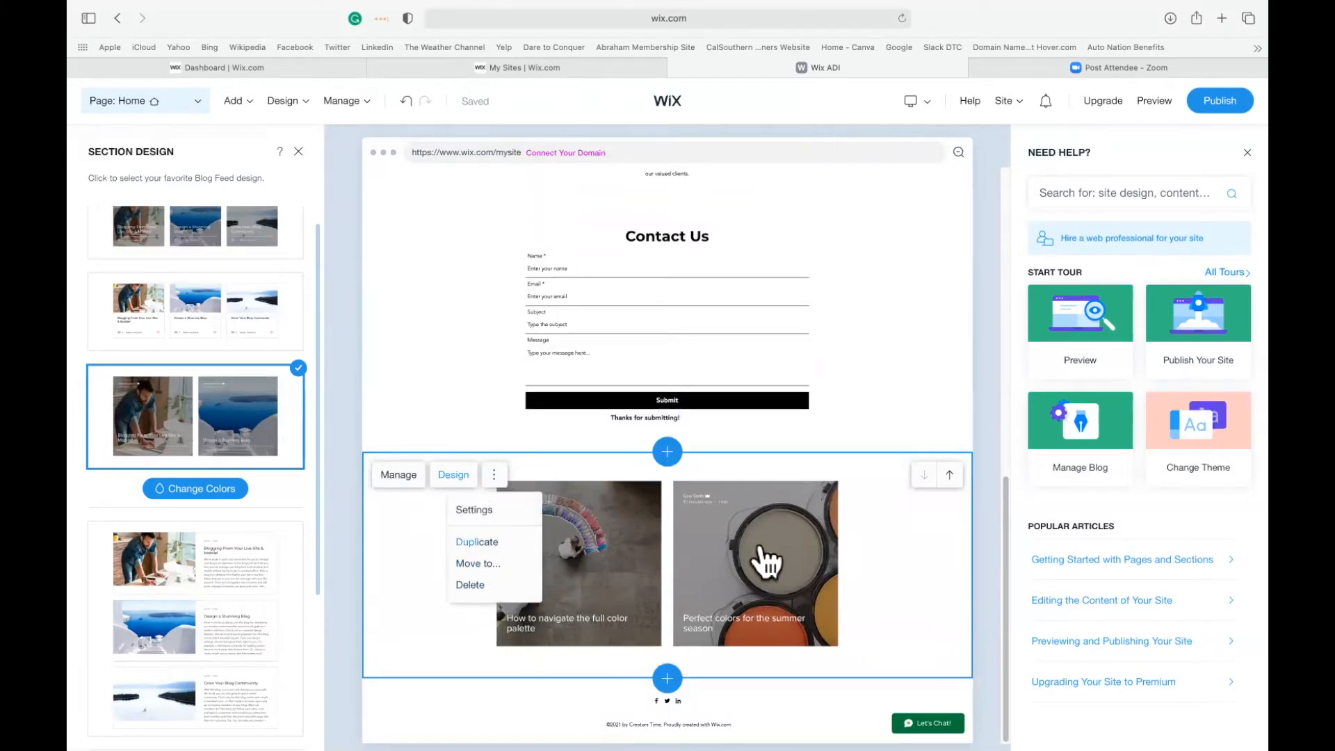
pyautogui.click(664, 496)
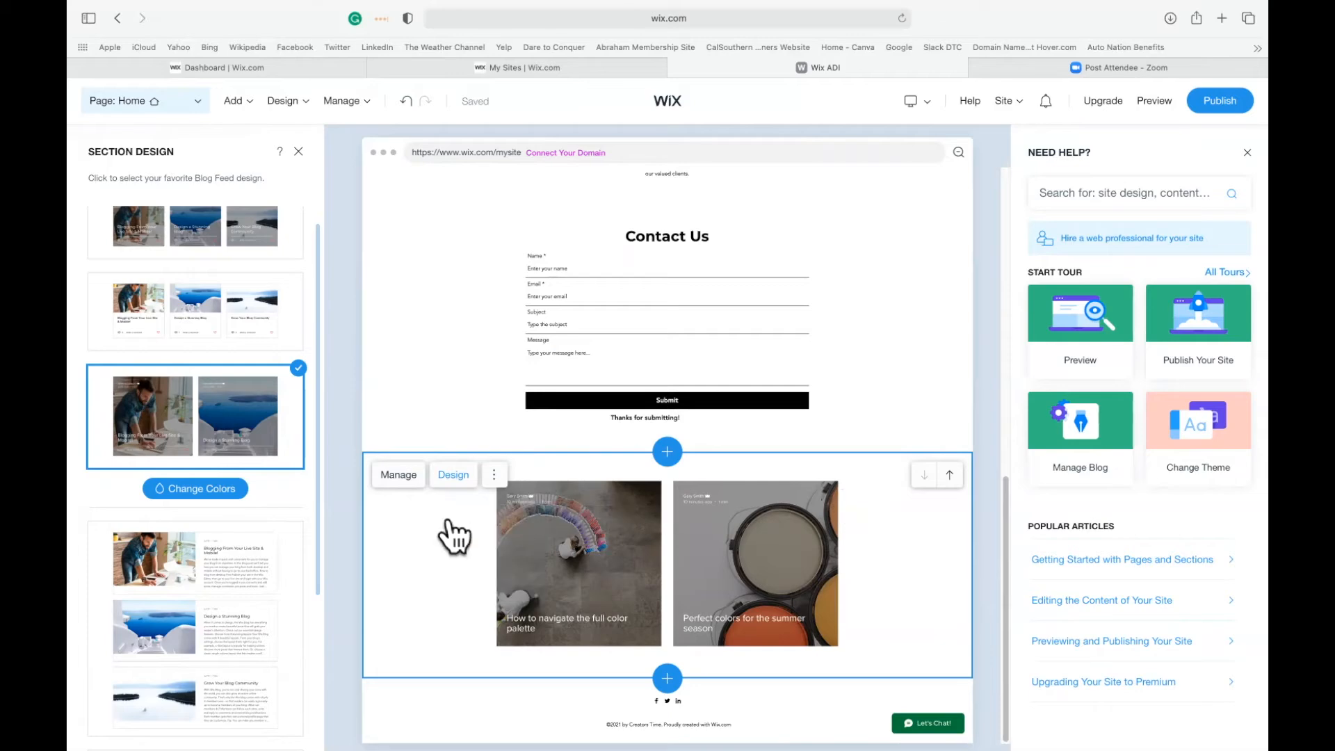
# Manage the blog feed's posts and open "How to navigate the full color palette" for editing.
pyautogui.click(390, 473)
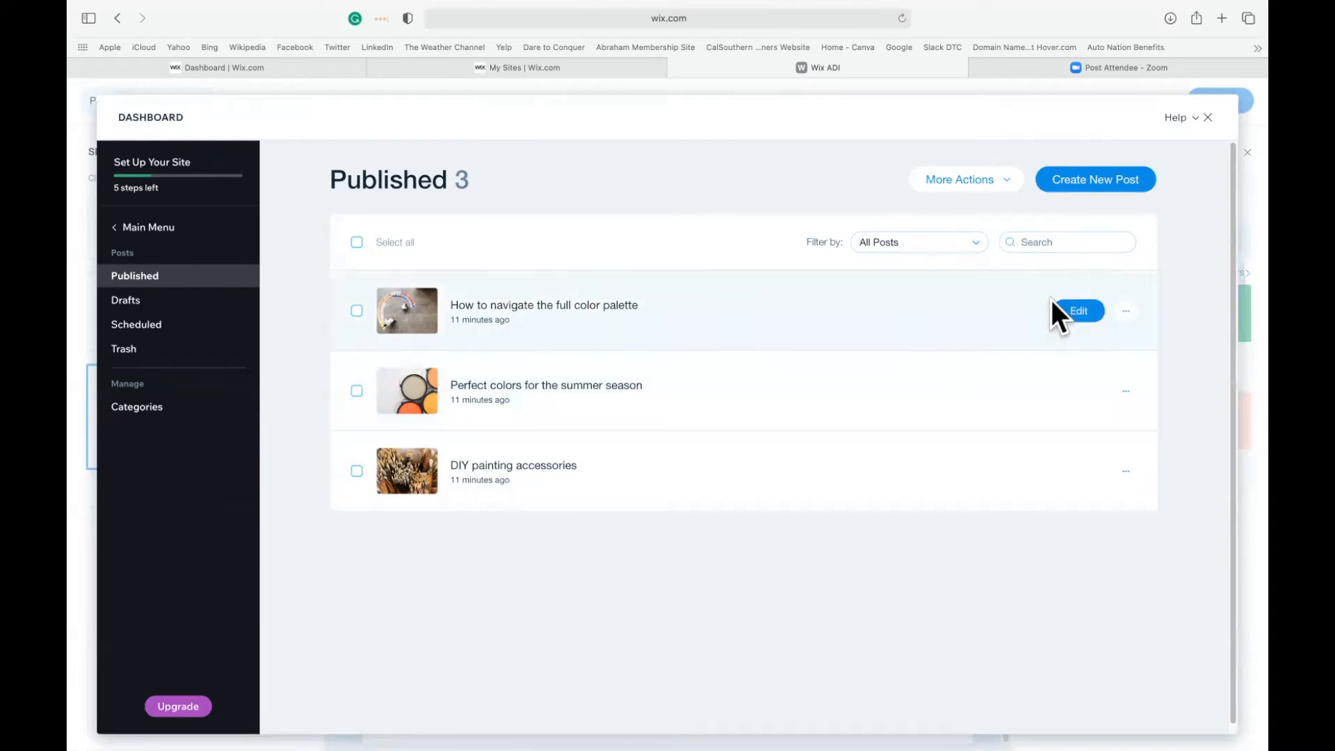
pyautogui.click(1077, 311)
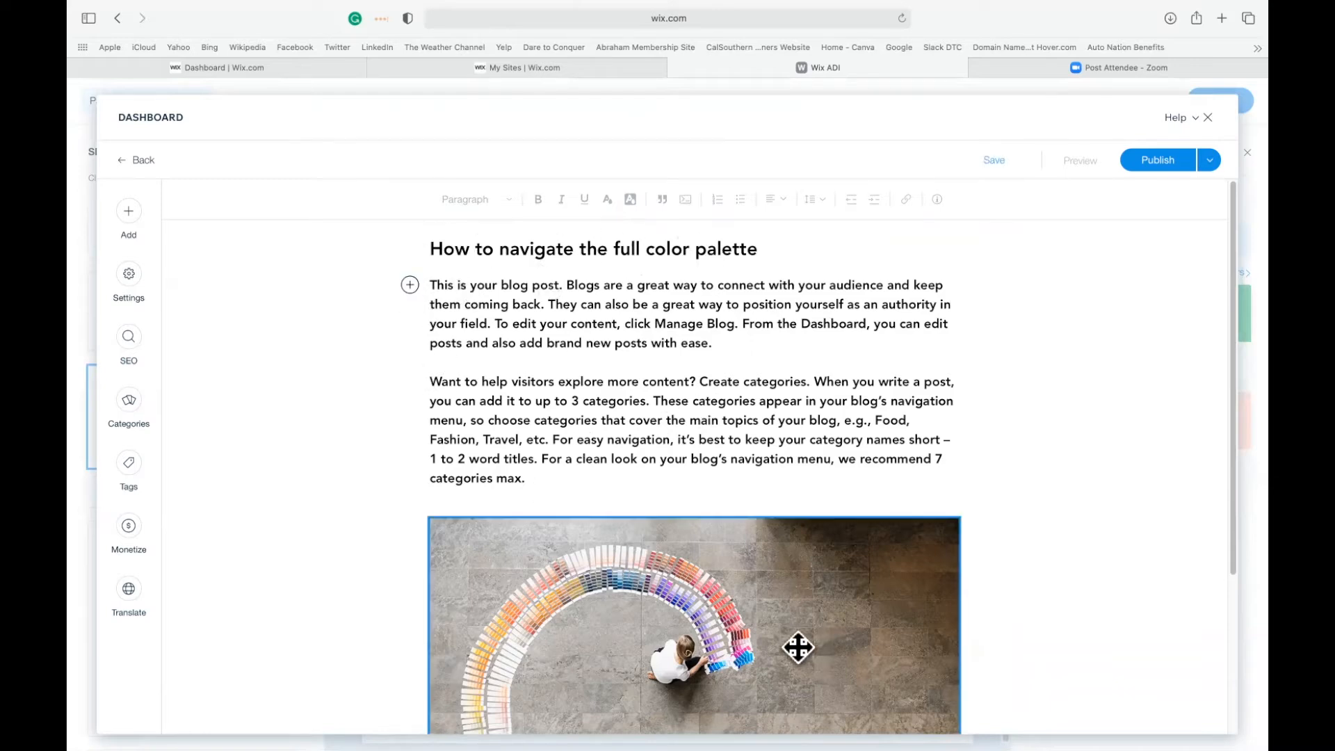
# Insert the Awesome Hair Bow product into the color palette blog post below its hashtags, and close the dashboard.
pyautogui.scroll(-5, 799, 656)
pyautogui.click(802, 619)
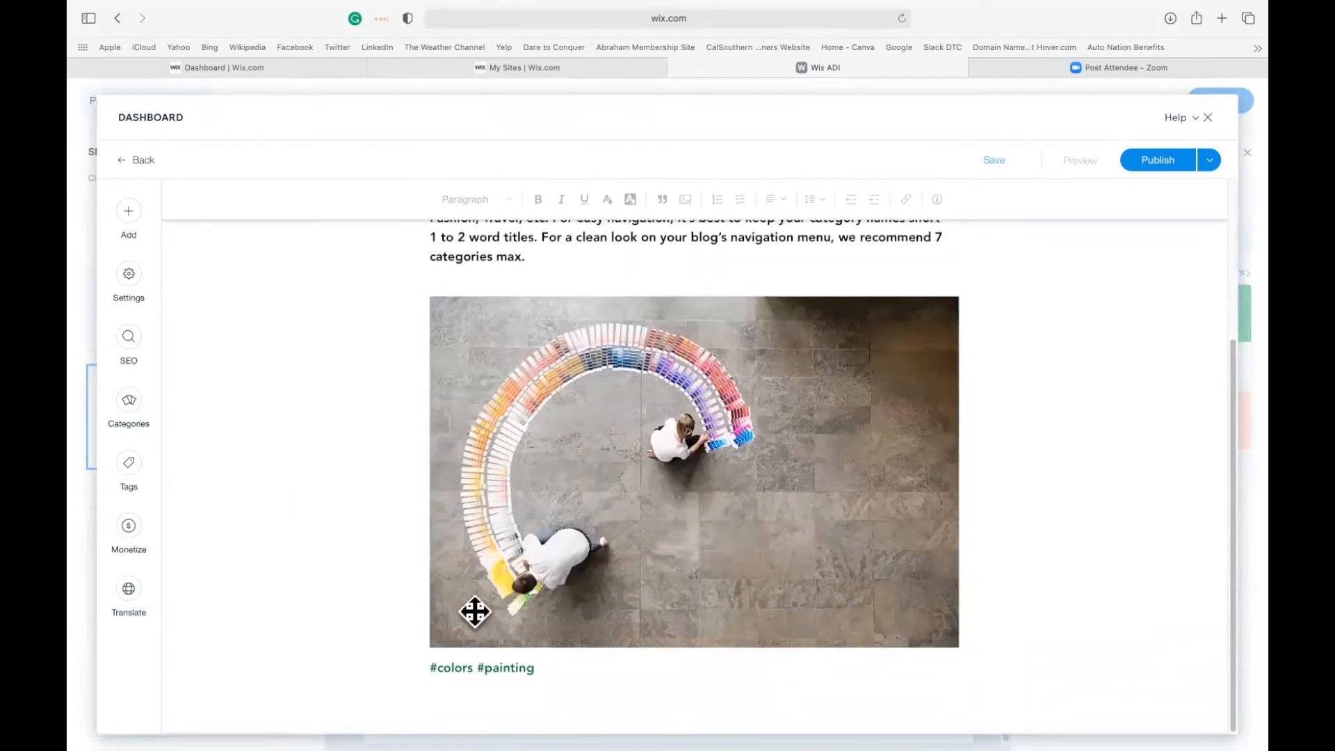
pyautogui.click(130, 211)
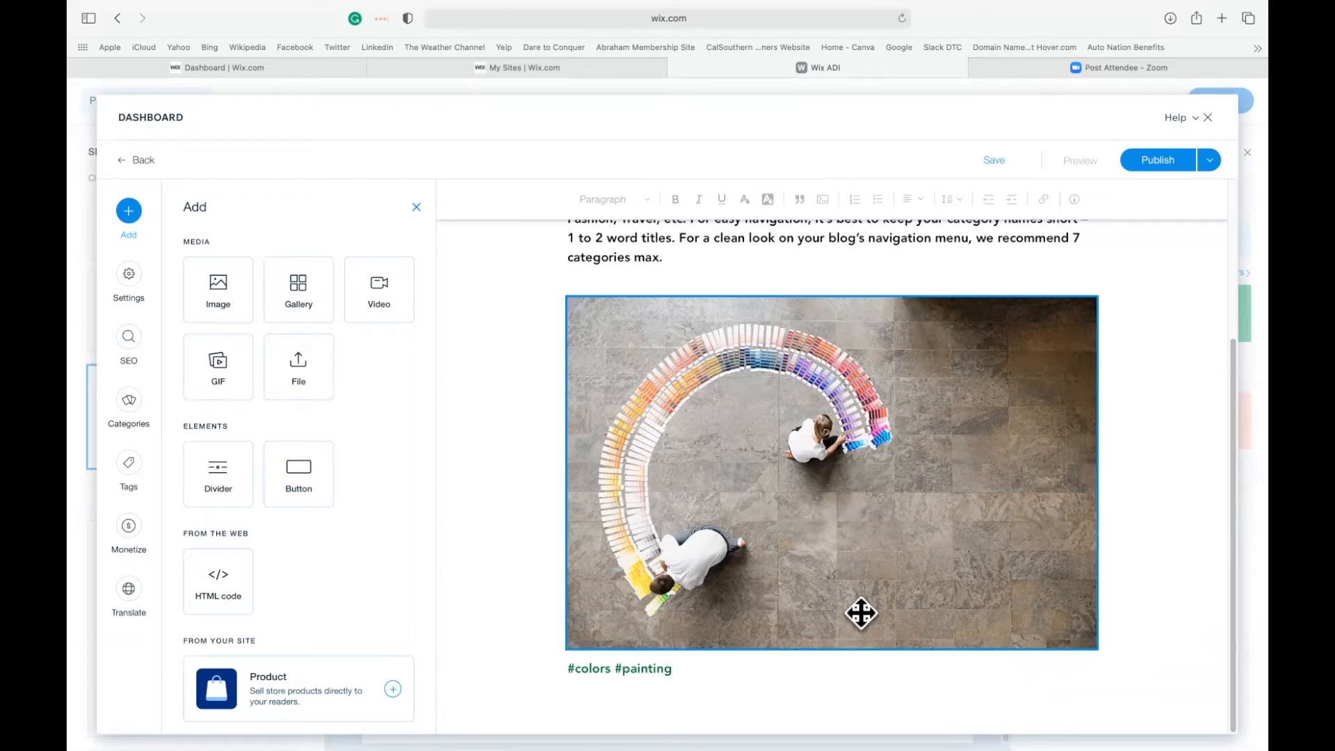
pyautogui.click(301, 697)
pyautogui.click(549, 363)
pyautogui.click(807, 598)
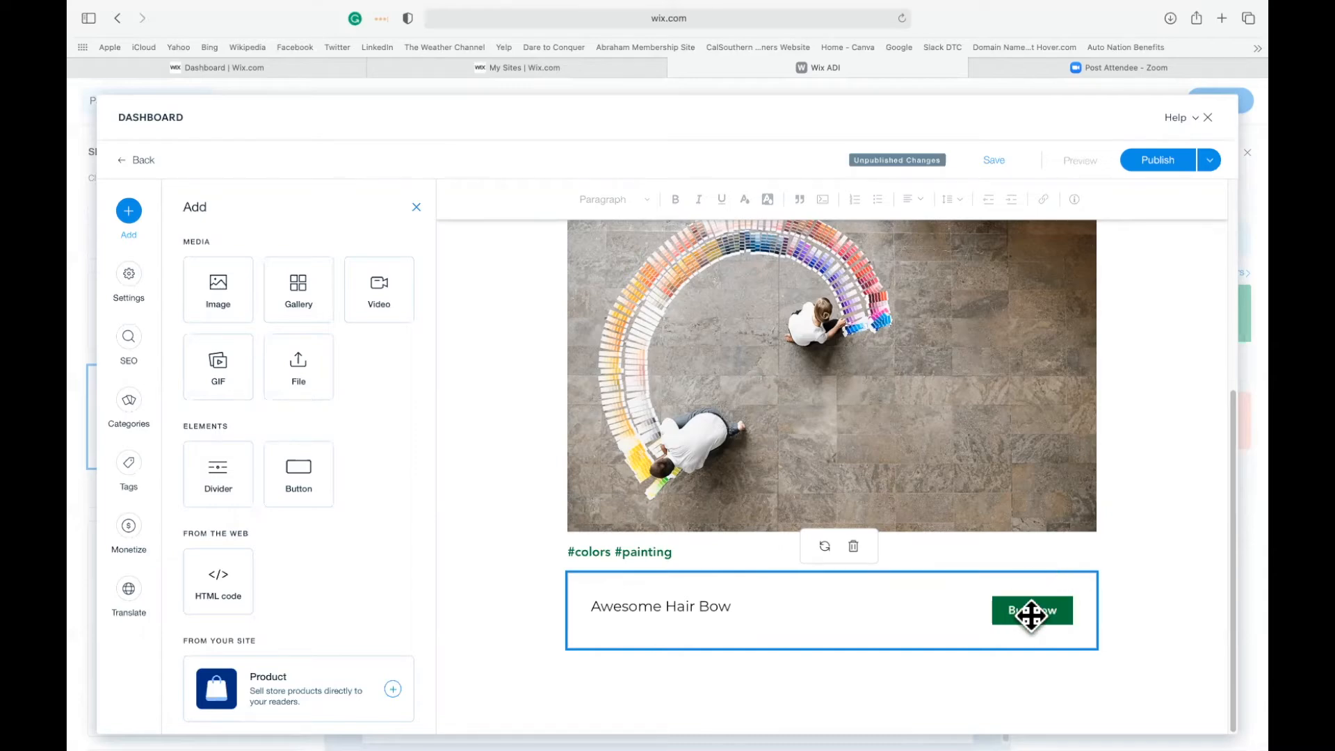
pyautogui.click(1210, 162)
pyautogui.click(1210, 114)
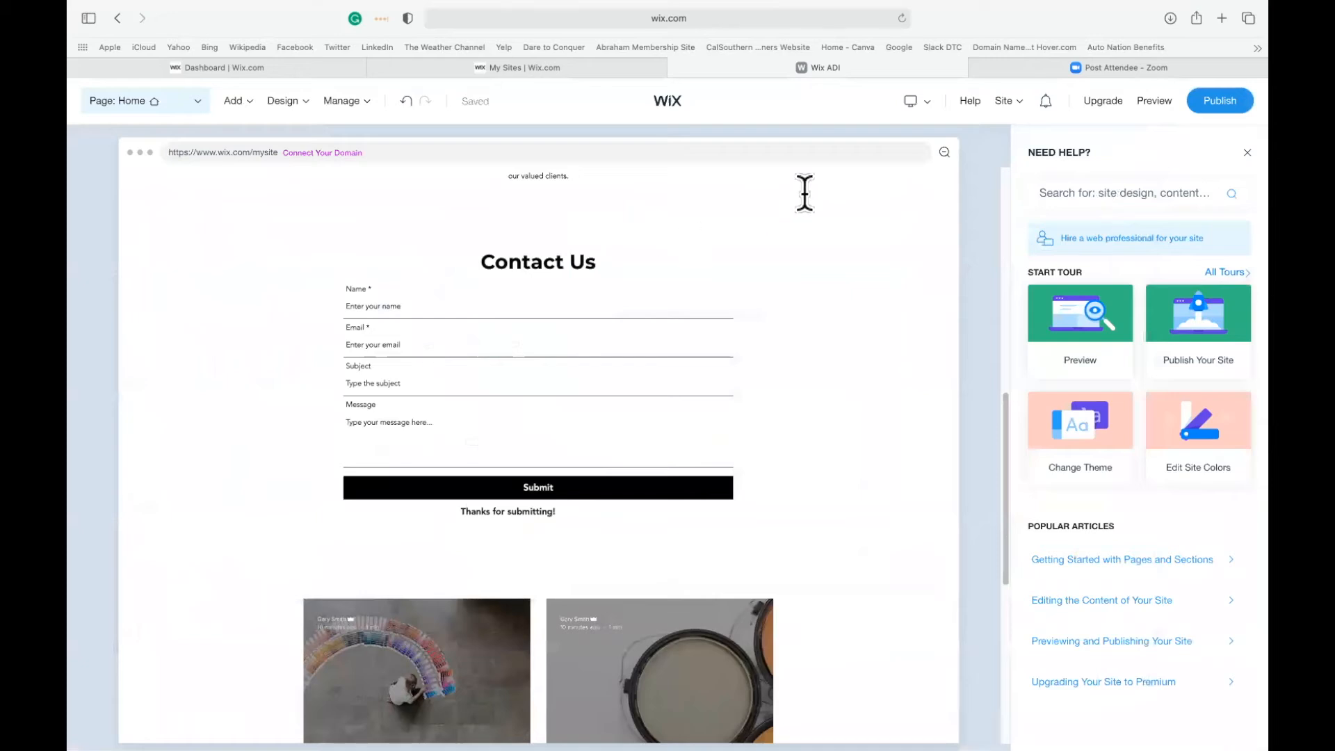
# Look over the home page's contact form and blog section, and open the site themes.
pyautogui.scroll(-5, 773, 556)
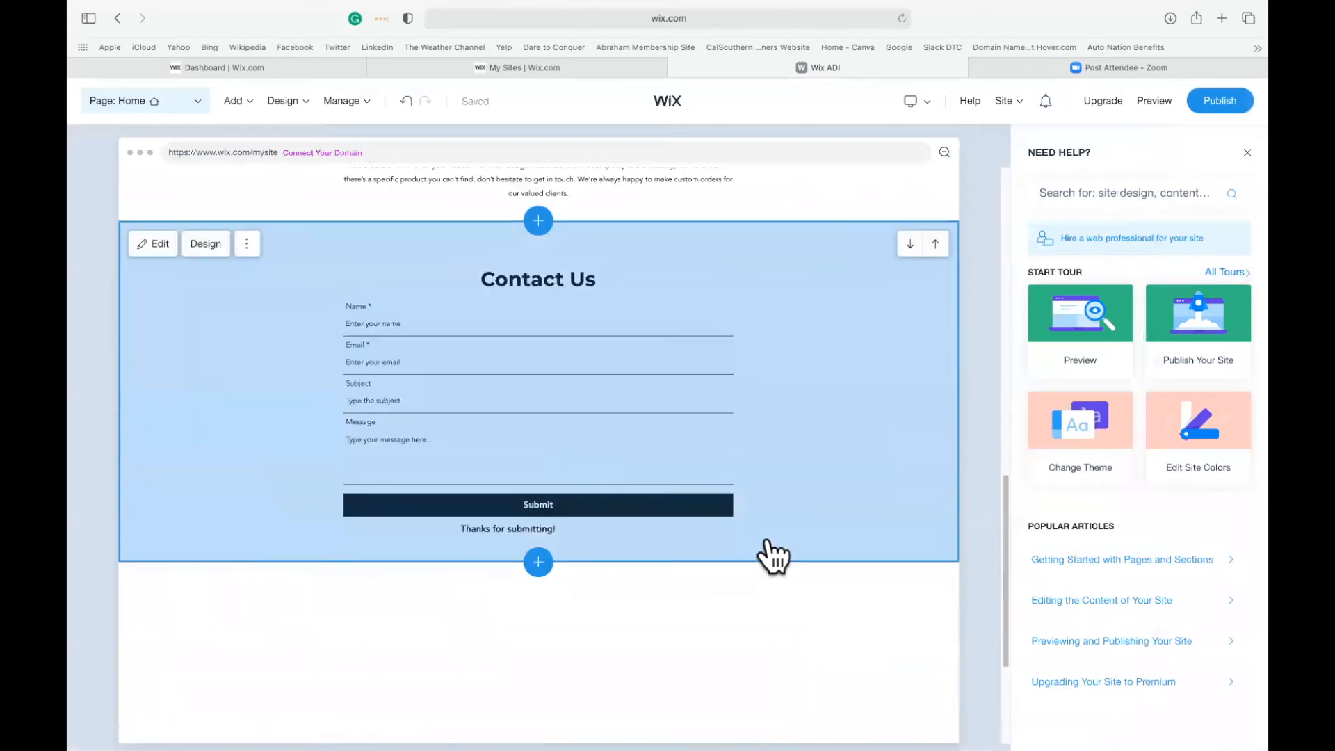
pyautogui.scroll(-3, 773, 557)
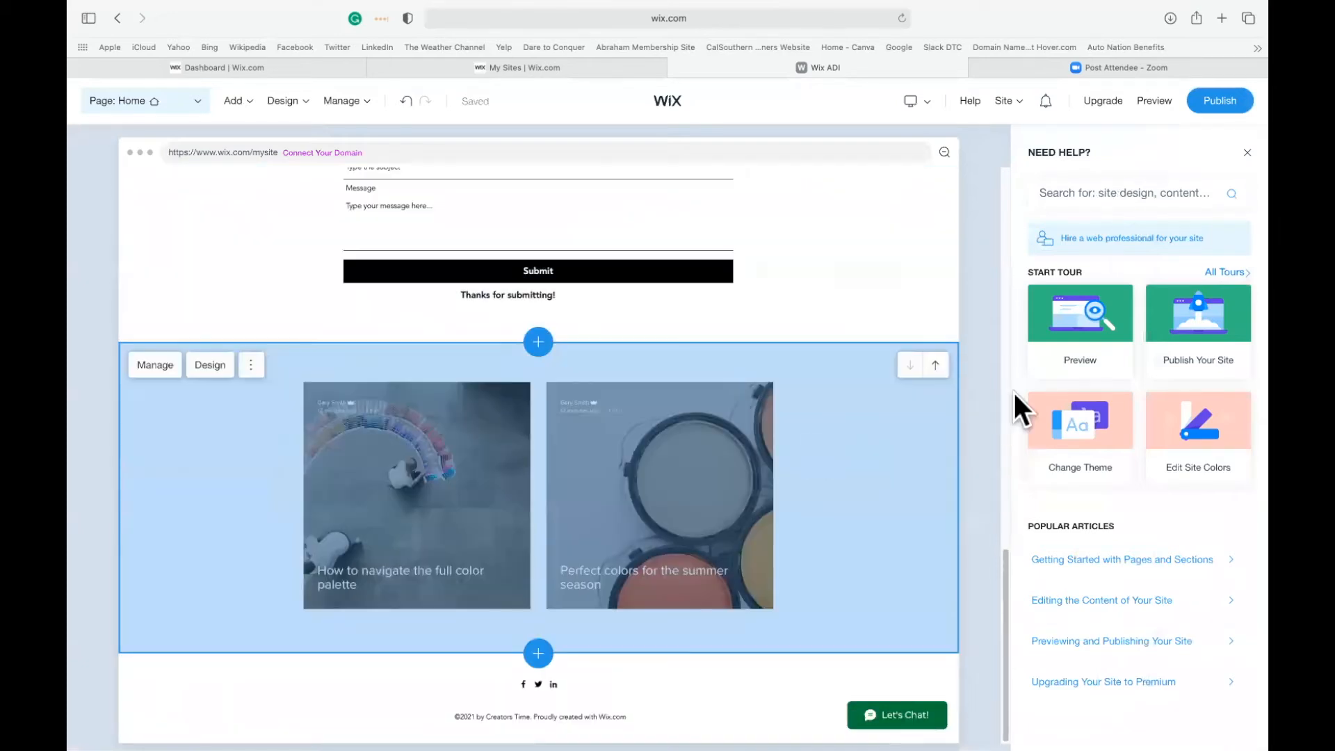
pyautogui.moveTo(1080, 442)
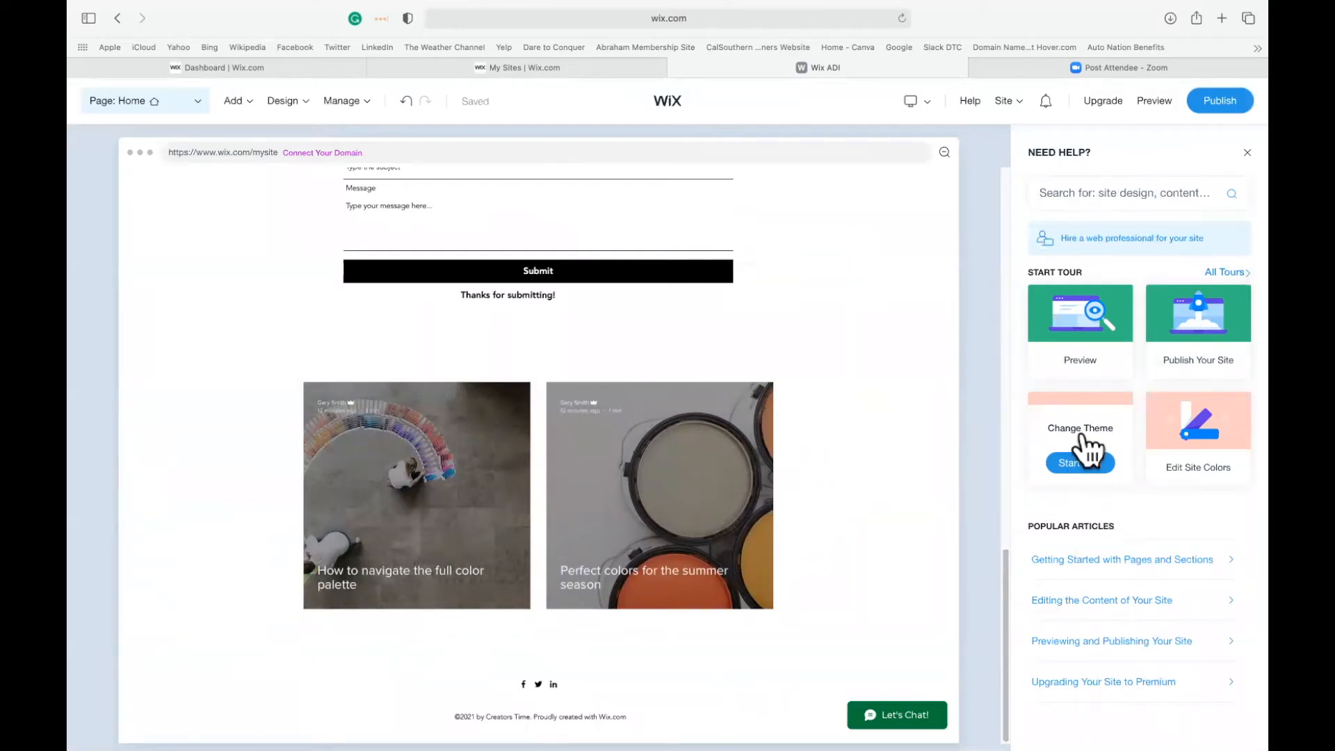
pyautogui.moveTo(309, 107)
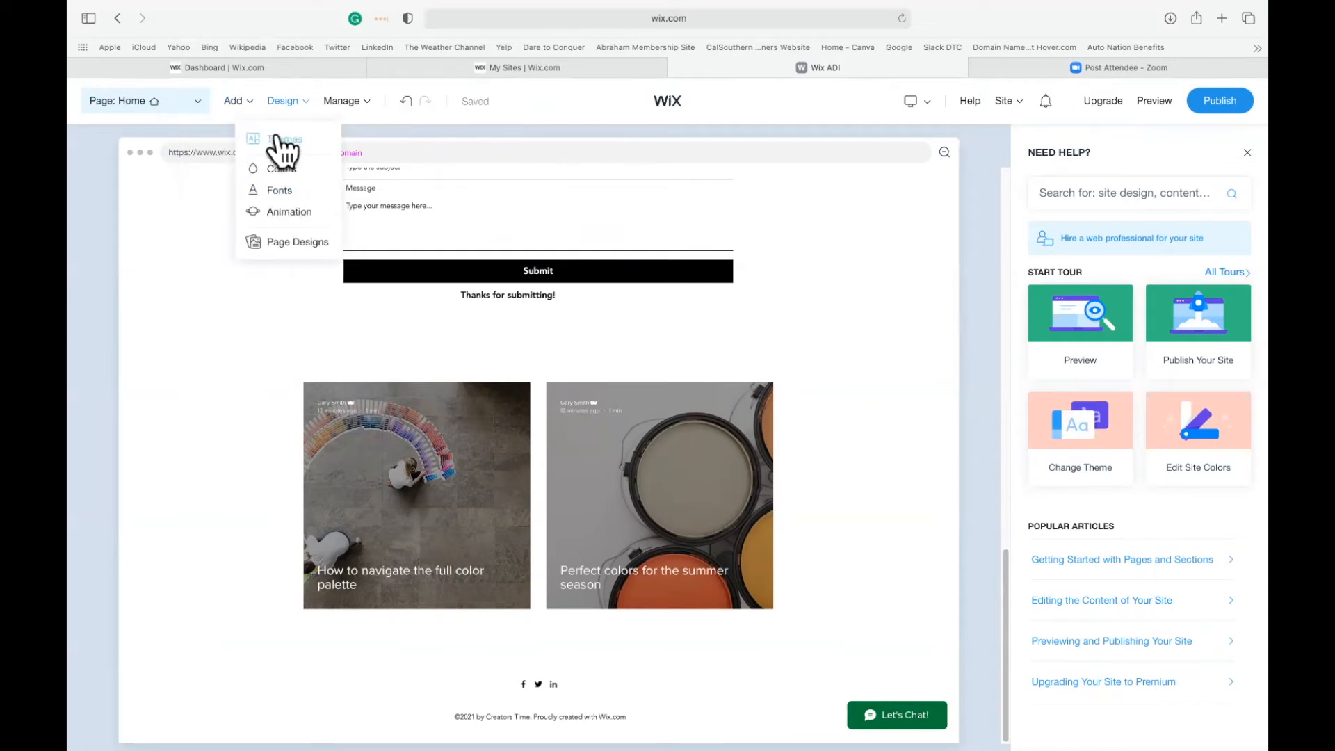
pyautogui.click(280, 139)
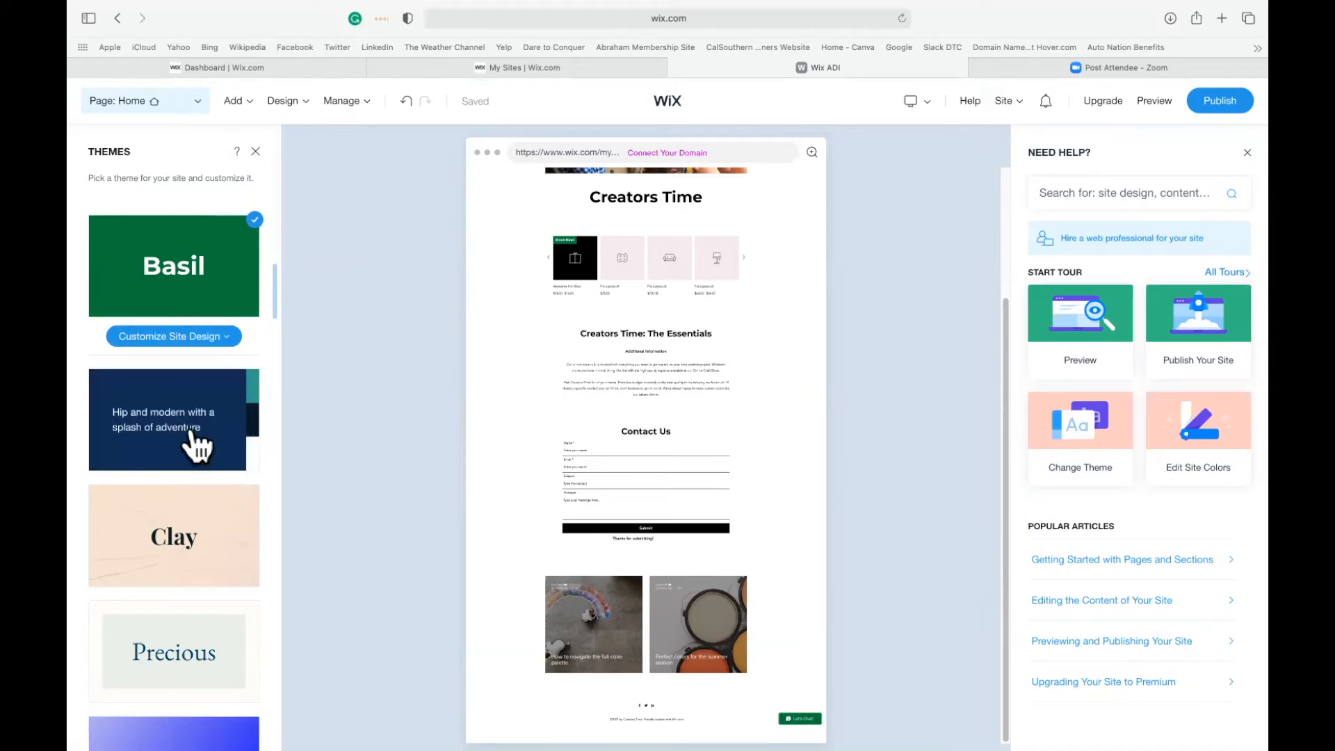
# Try the Bounce theme on the site.
pyautogui.scroll(-1, 224, 501)
pyautogui.scroll(-15, 224, 502)
pyautogui.scroll(-10, 224, 502)
pyautogui.scroll(-3, 224, 501)
pyautogui.click(230, 421)
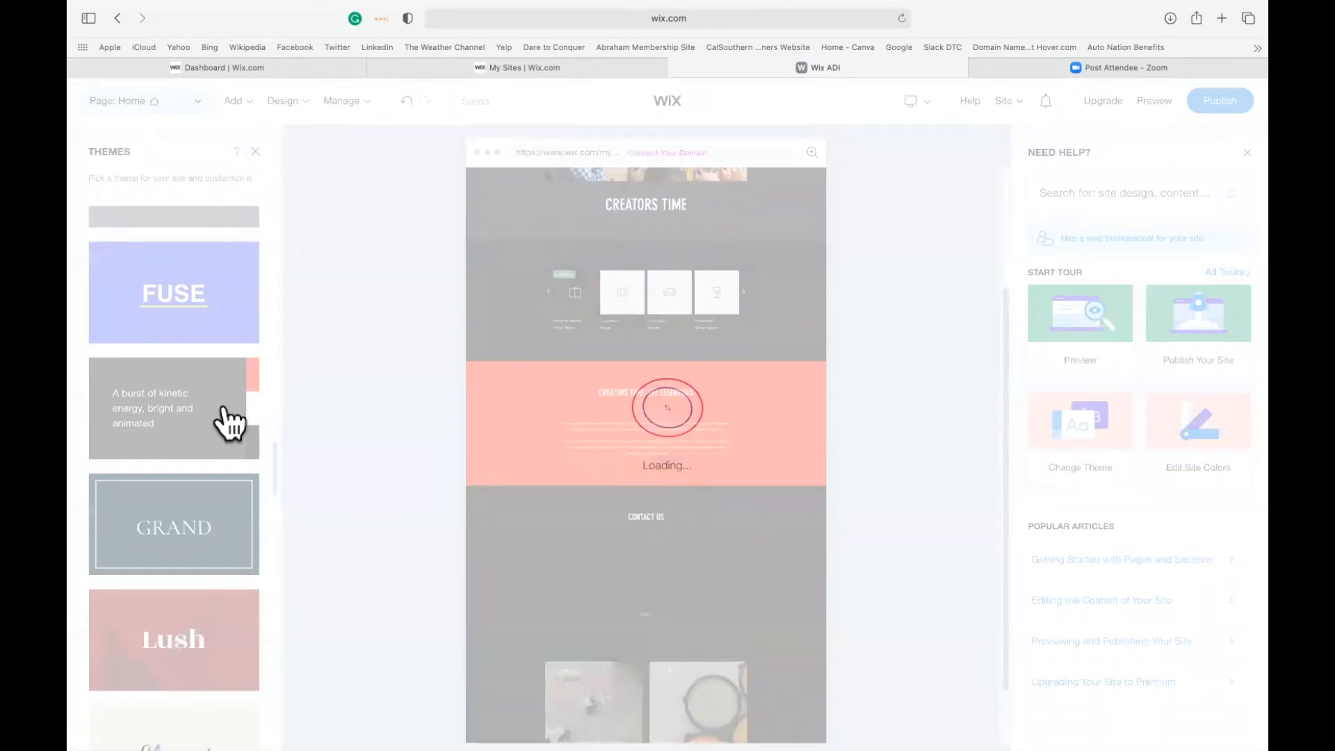
# Apply the Elegant theme to the site and look over the restyled home page.
pyautogui.scroll(-2, 224, 410)
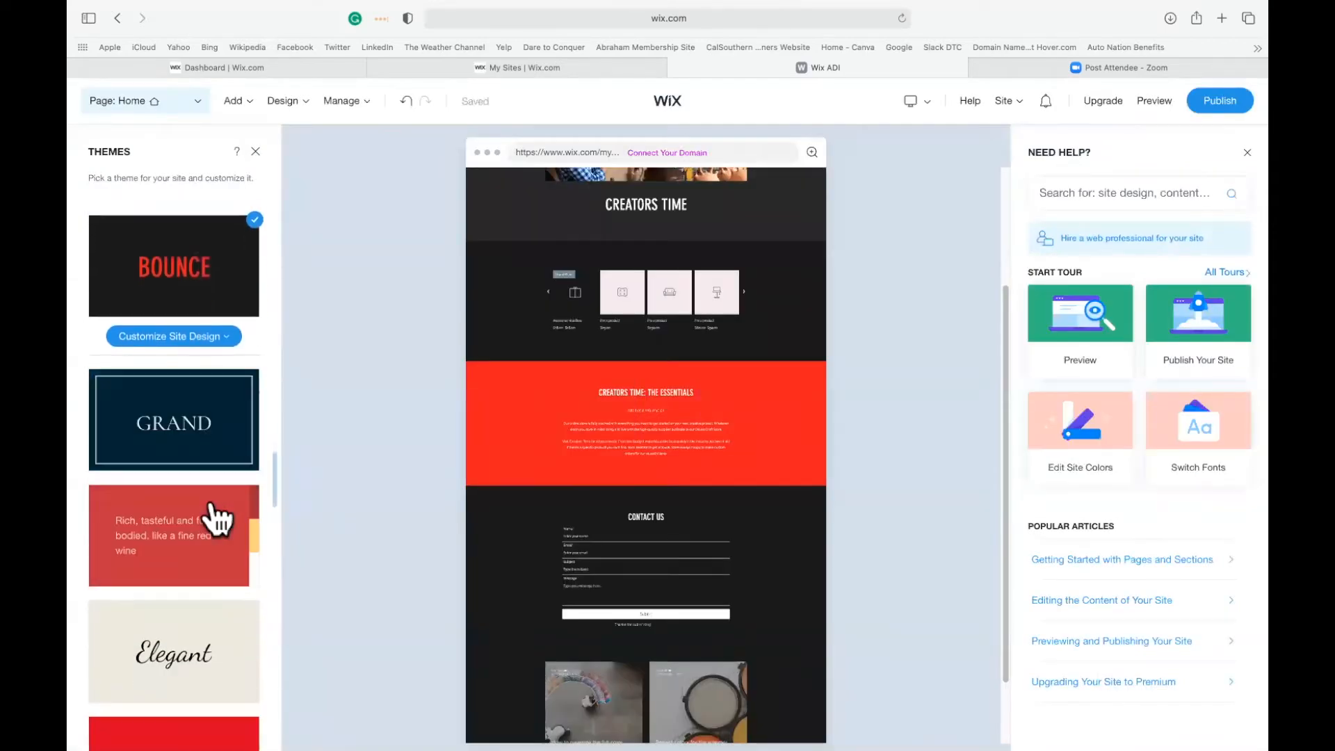
pyautogui.click(182, 645)
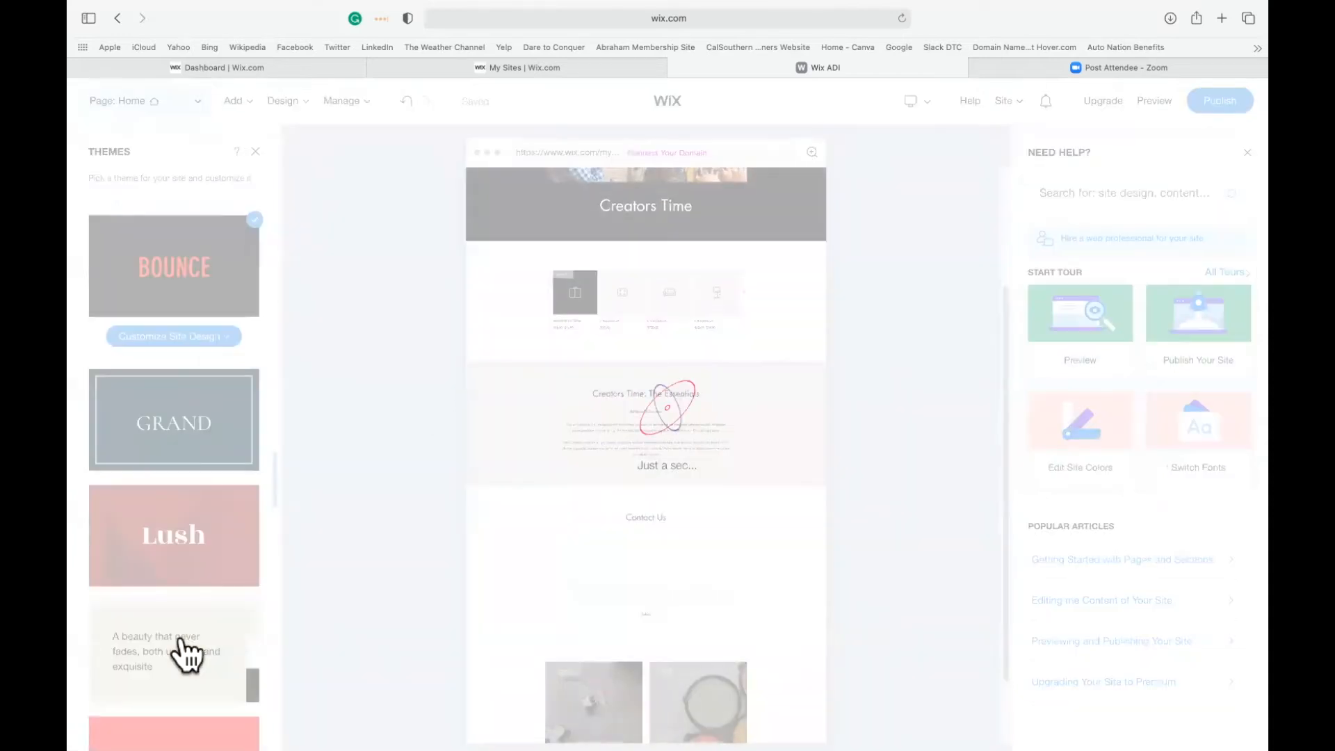
pyautogui.scroll(-4, 181, 635)
pyautogui.scroll(-2, 181, 635)
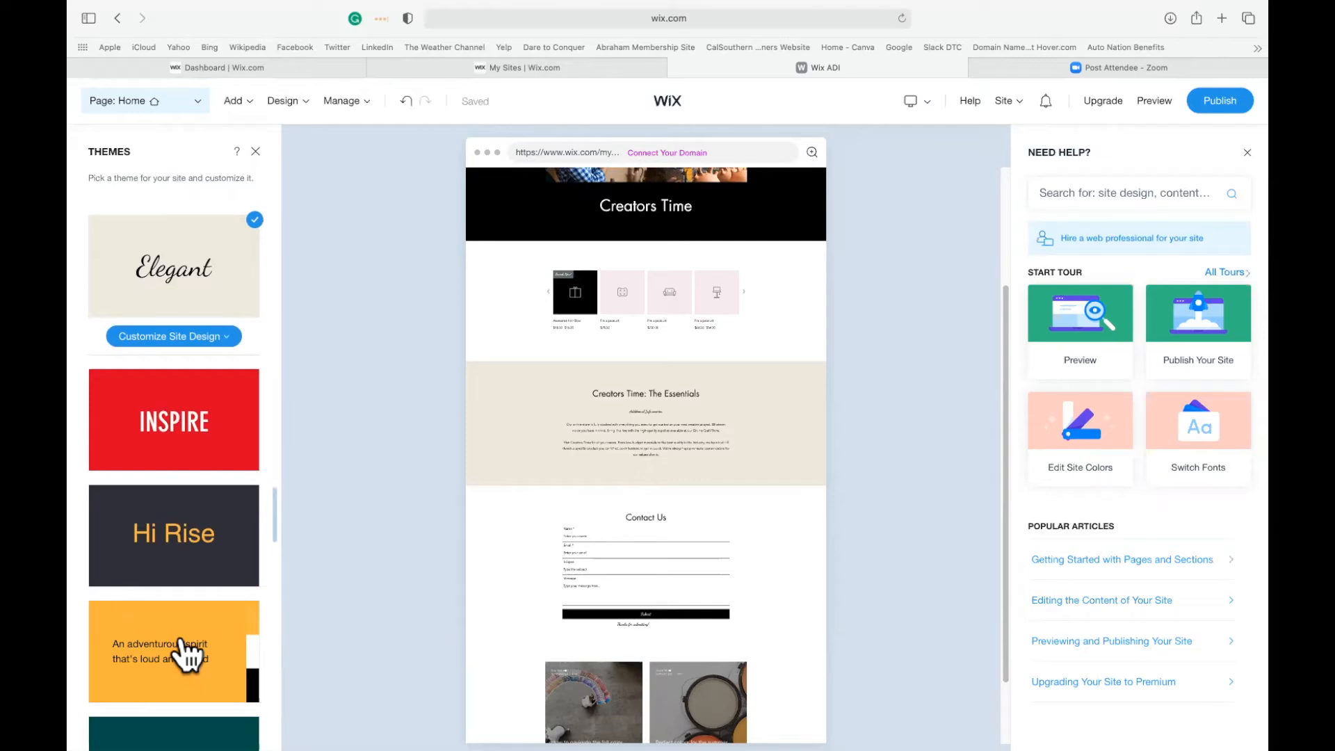
pyautogui.scroll(3, 944, 608)
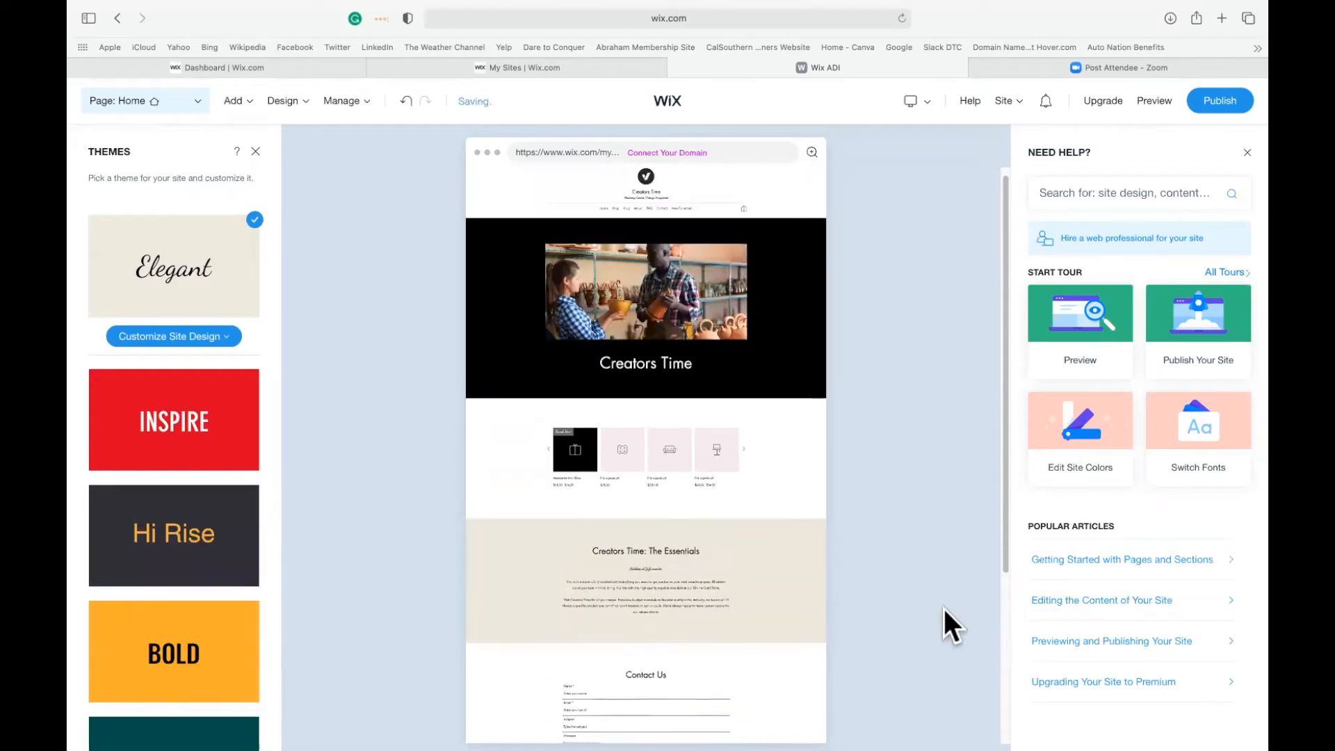
pyautogui.scroll(-5, 945, 607)
pyautogui.scroll(5, 944, 607)
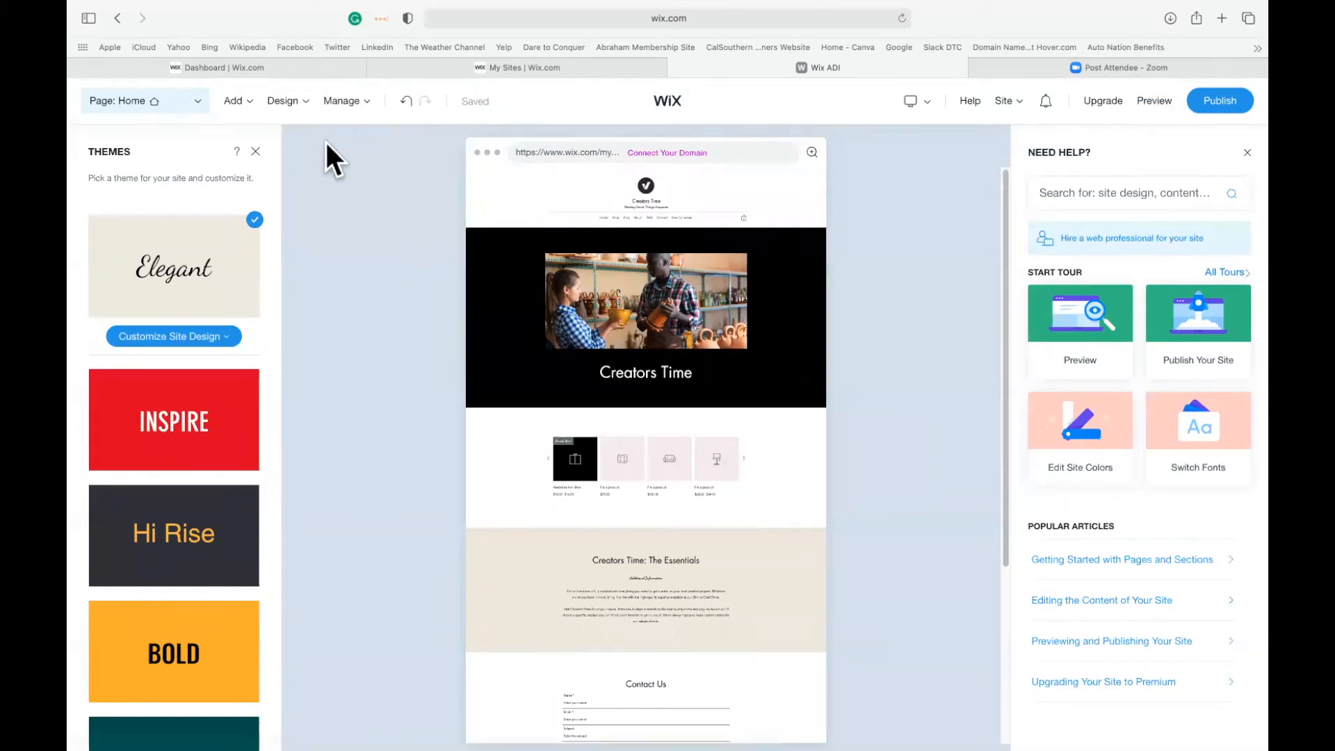
# Check the page types available to add, and open the site in preview mode.
pyautogui.moveTo(252, 101)
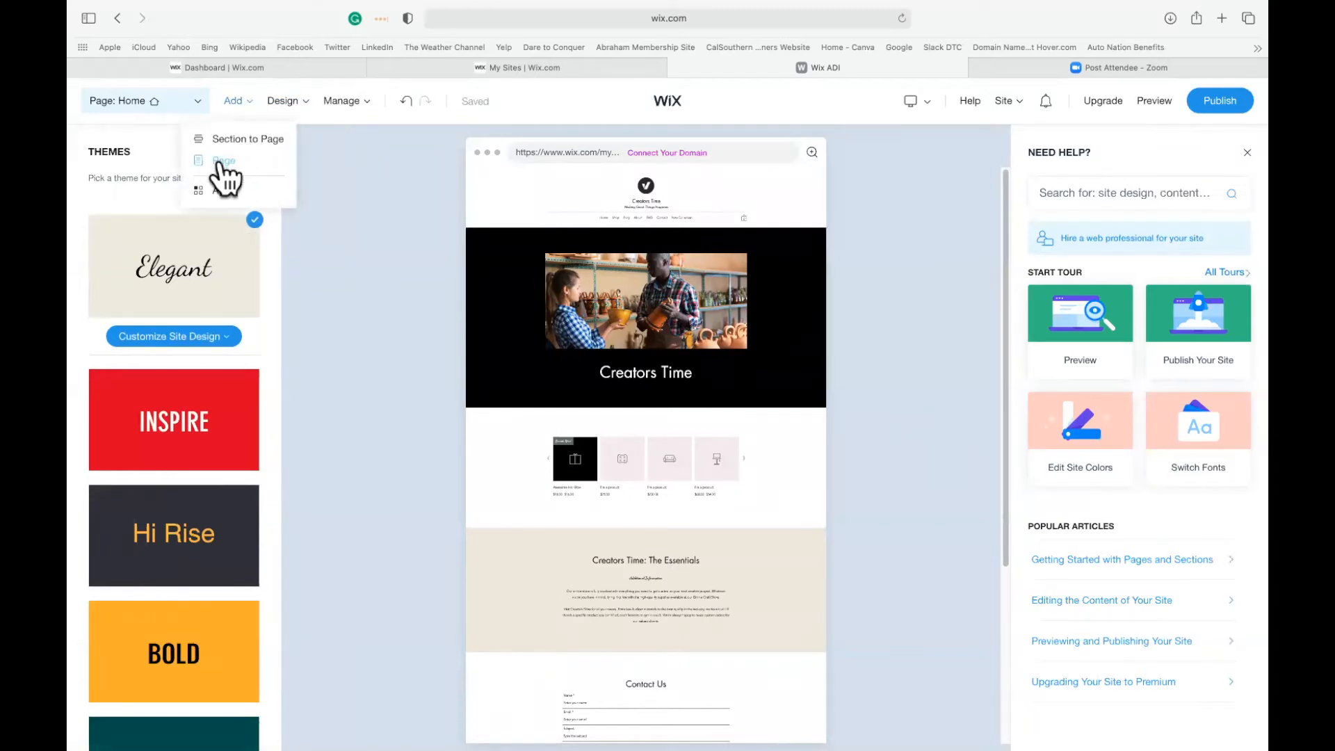
pyautogui.click(222, 161)
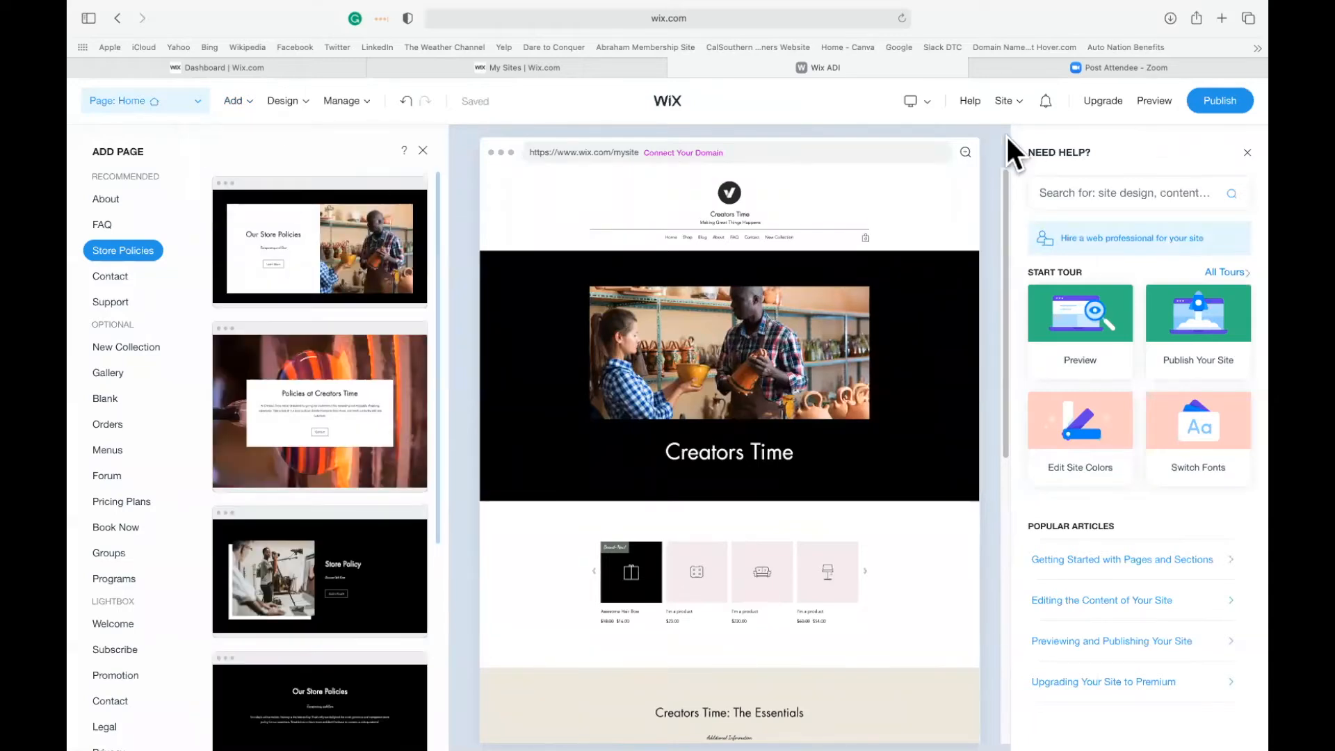
pyautogui.click(1146, 99)
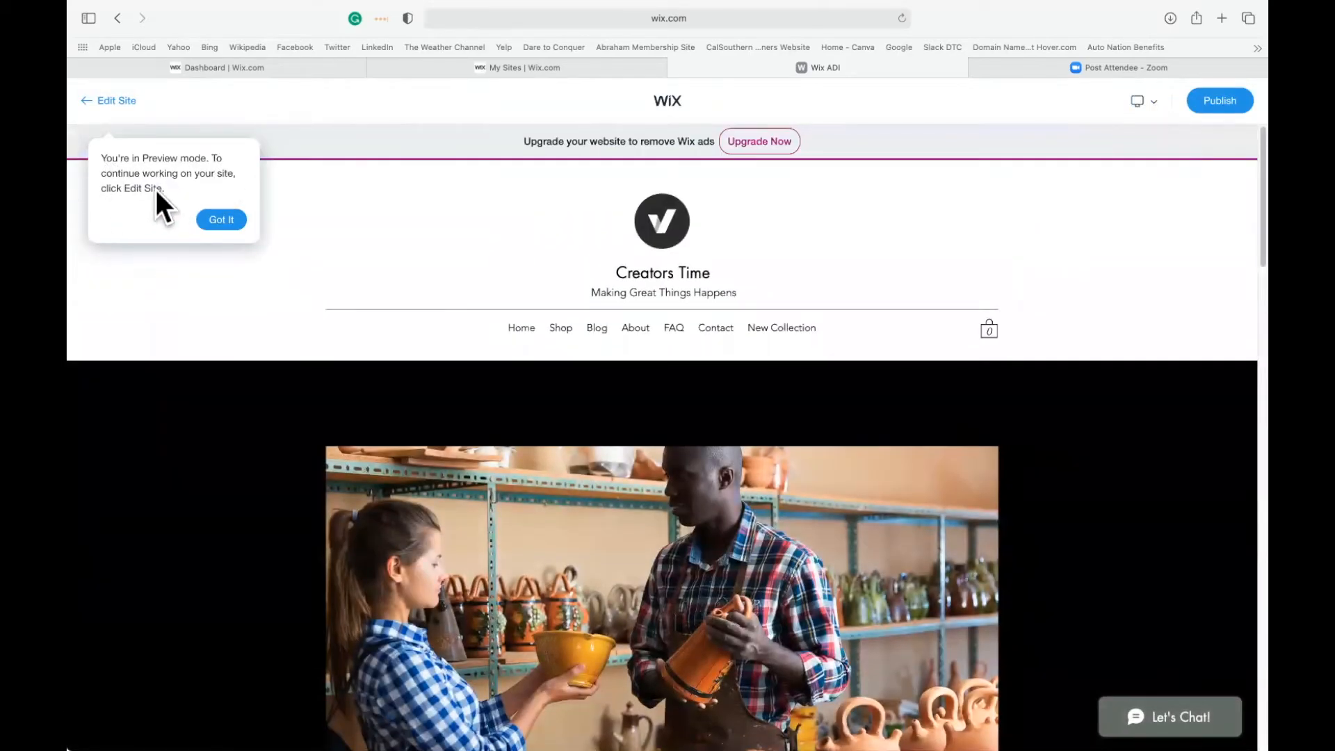
pyautogui.click(223, 219)
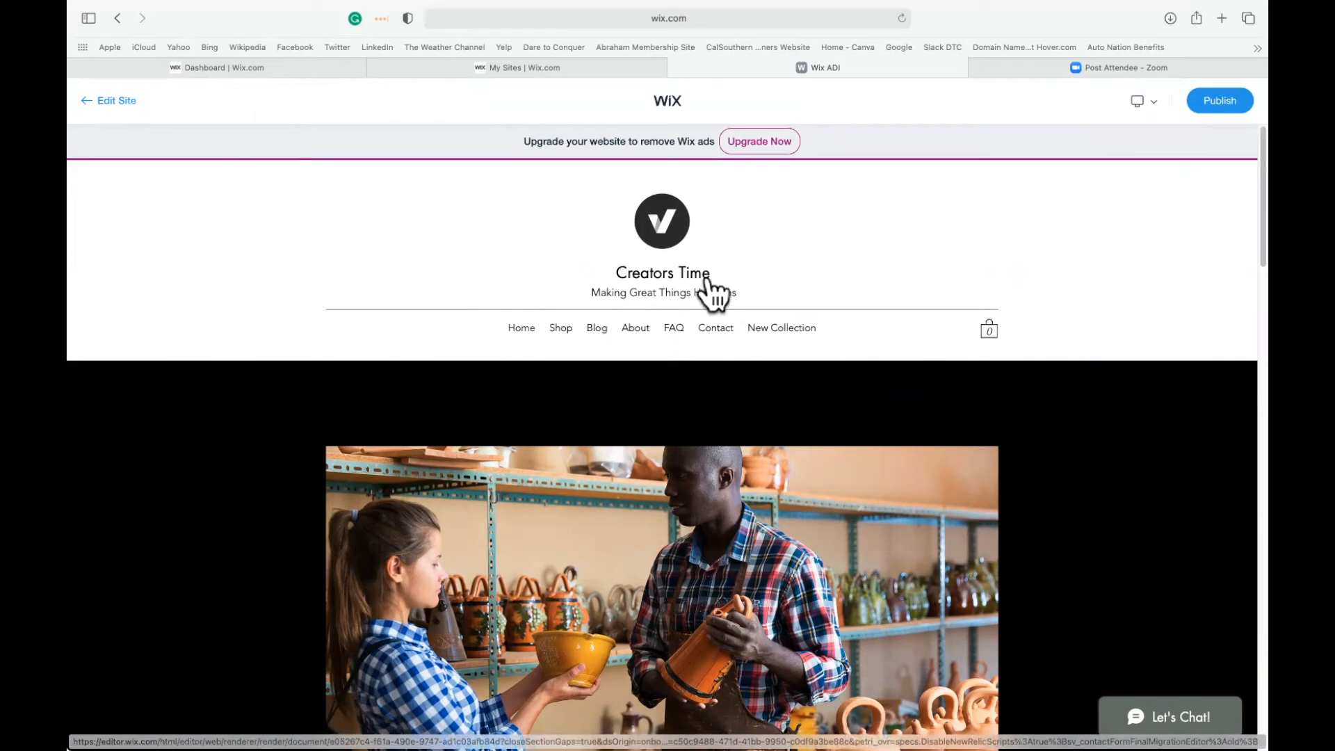
# Look over the previewed home page, and open the Awesome Hair Bow product page to examine its details.
pyautogui.scroll(-4, 1042, 497)
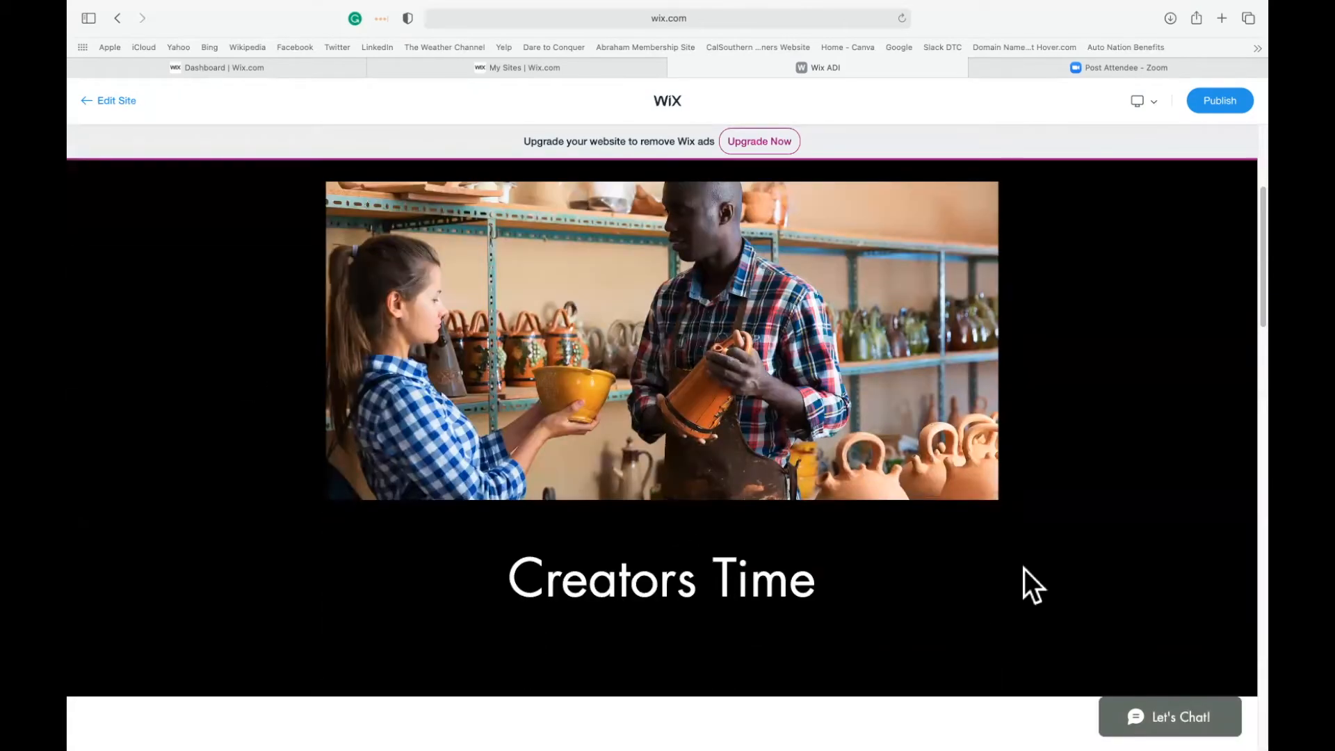
pyautogui.scroll(-6, 1024, 569)
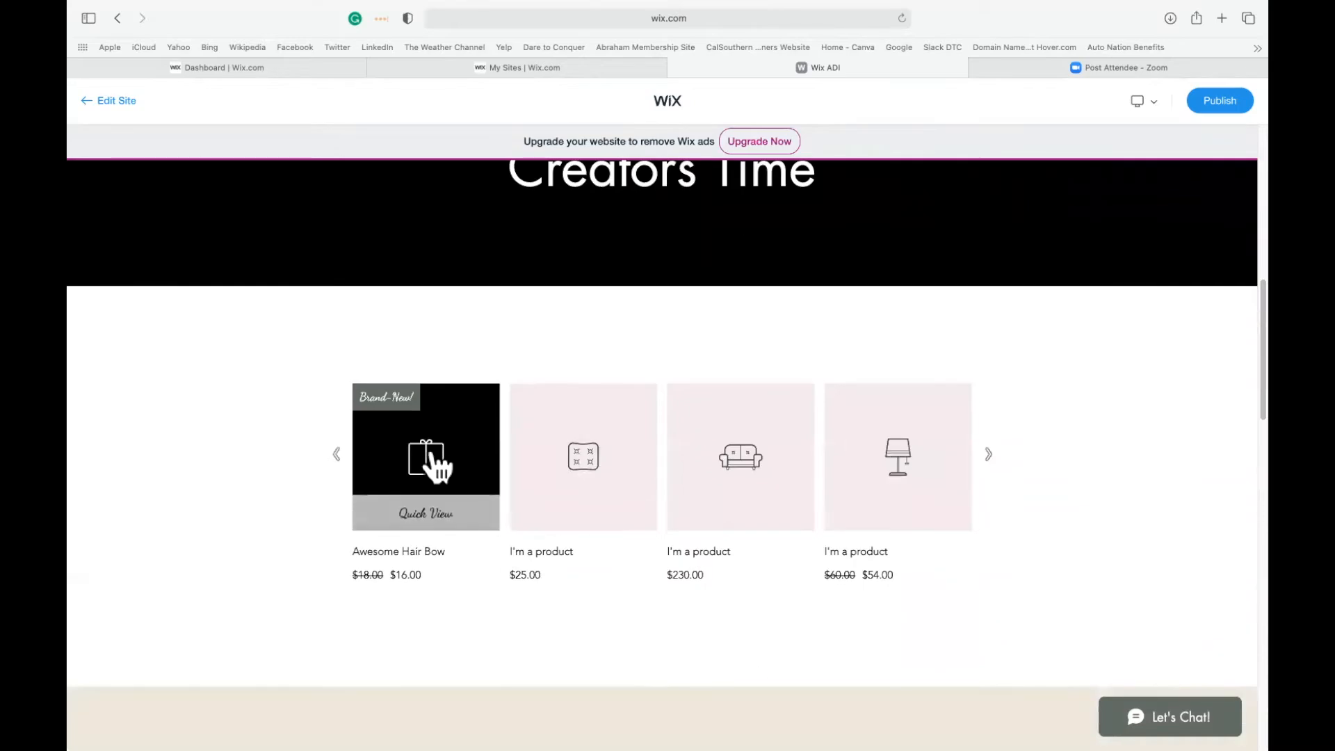
pyautogui.scroll(-12, 1154, 445)
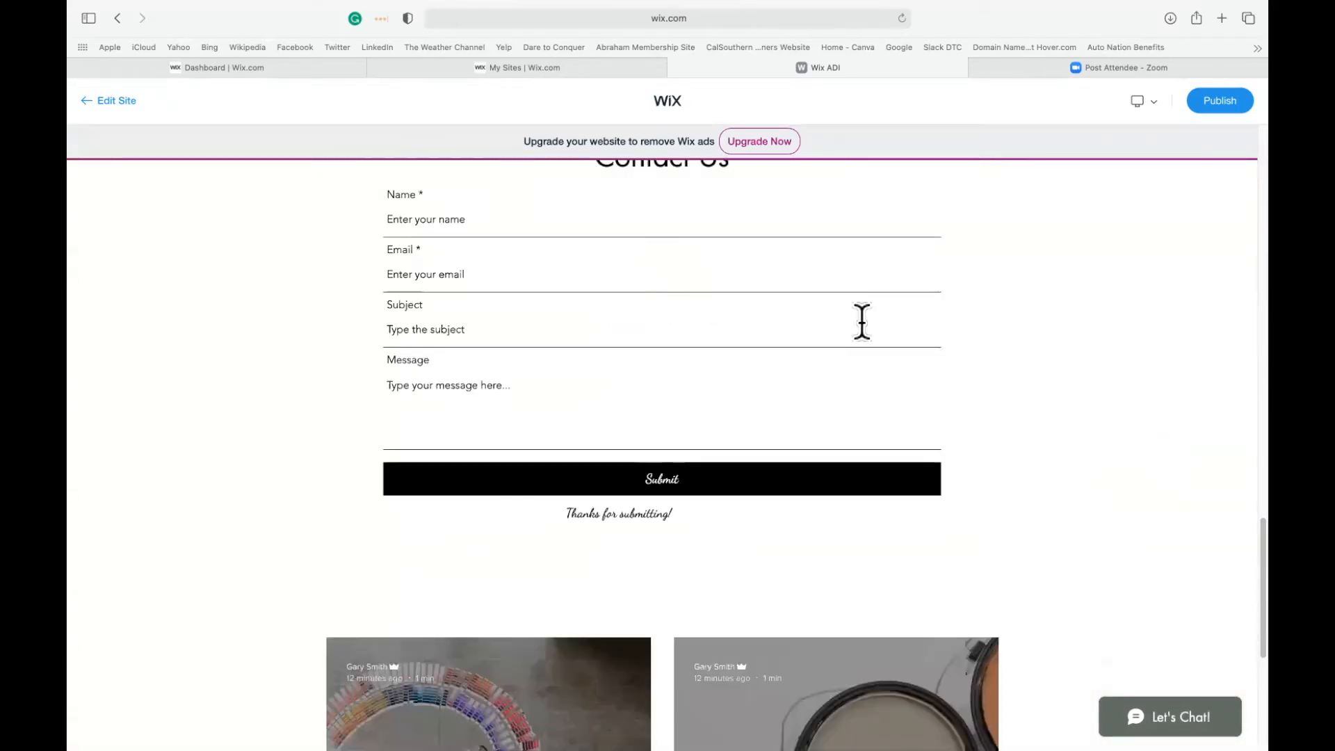
pyautogui.scroll(-6, 901, 382)
pyautogui.scroll(20, 901, 389)
pyautogui.moveTo(442, 493)
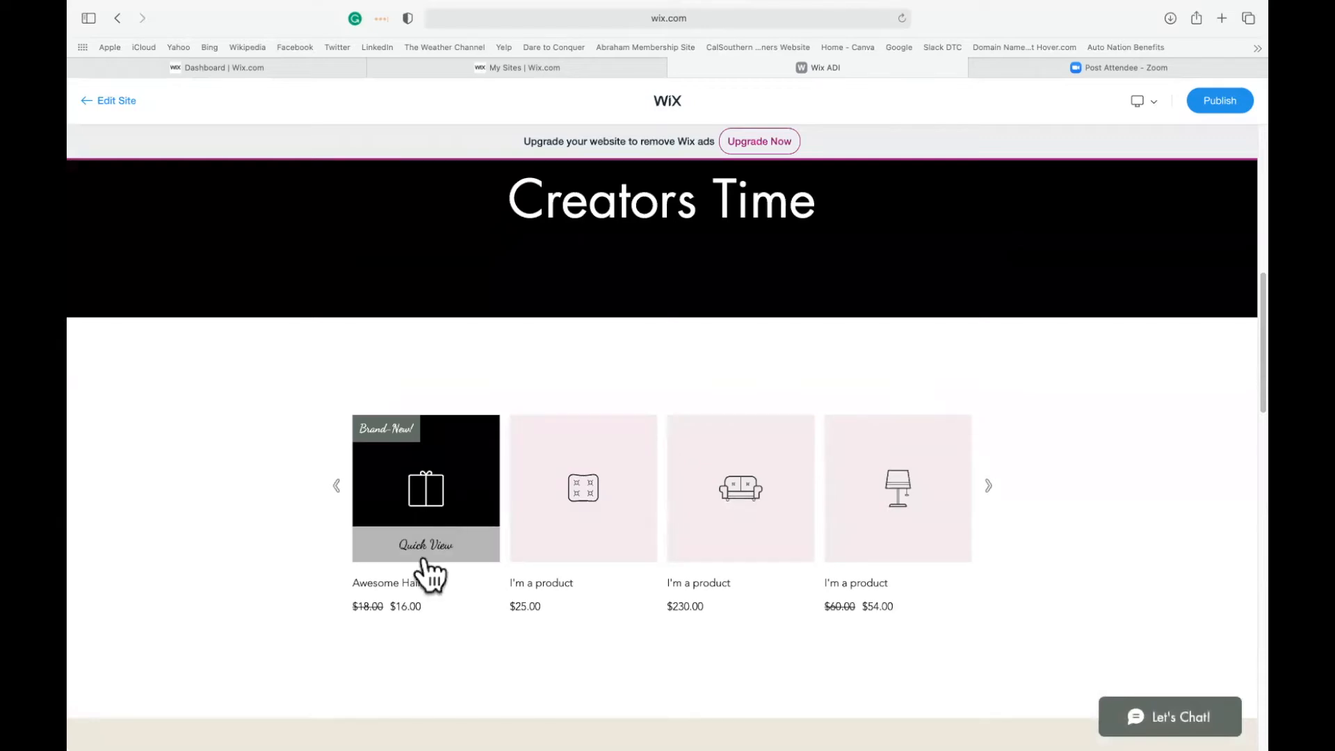
pyautogui.click(428, 544)
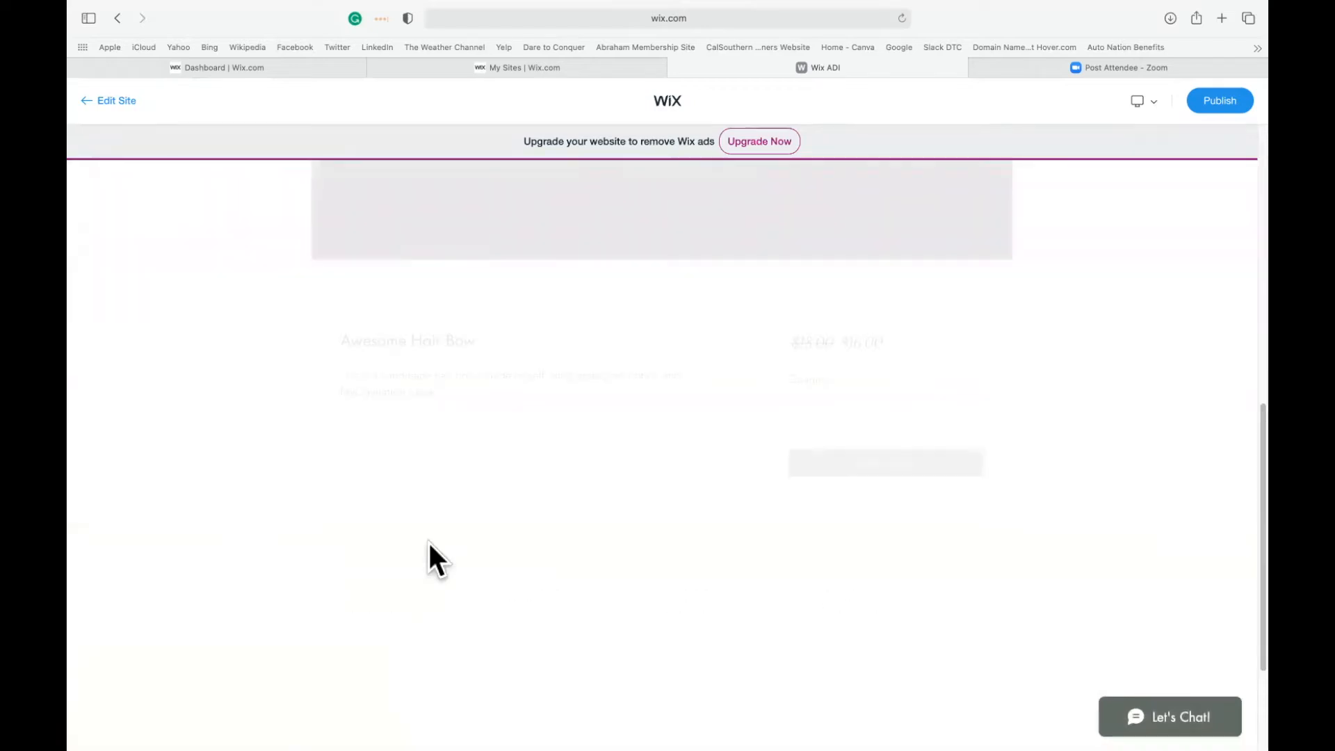
pyautogui.scroll(7, 1066, 354)
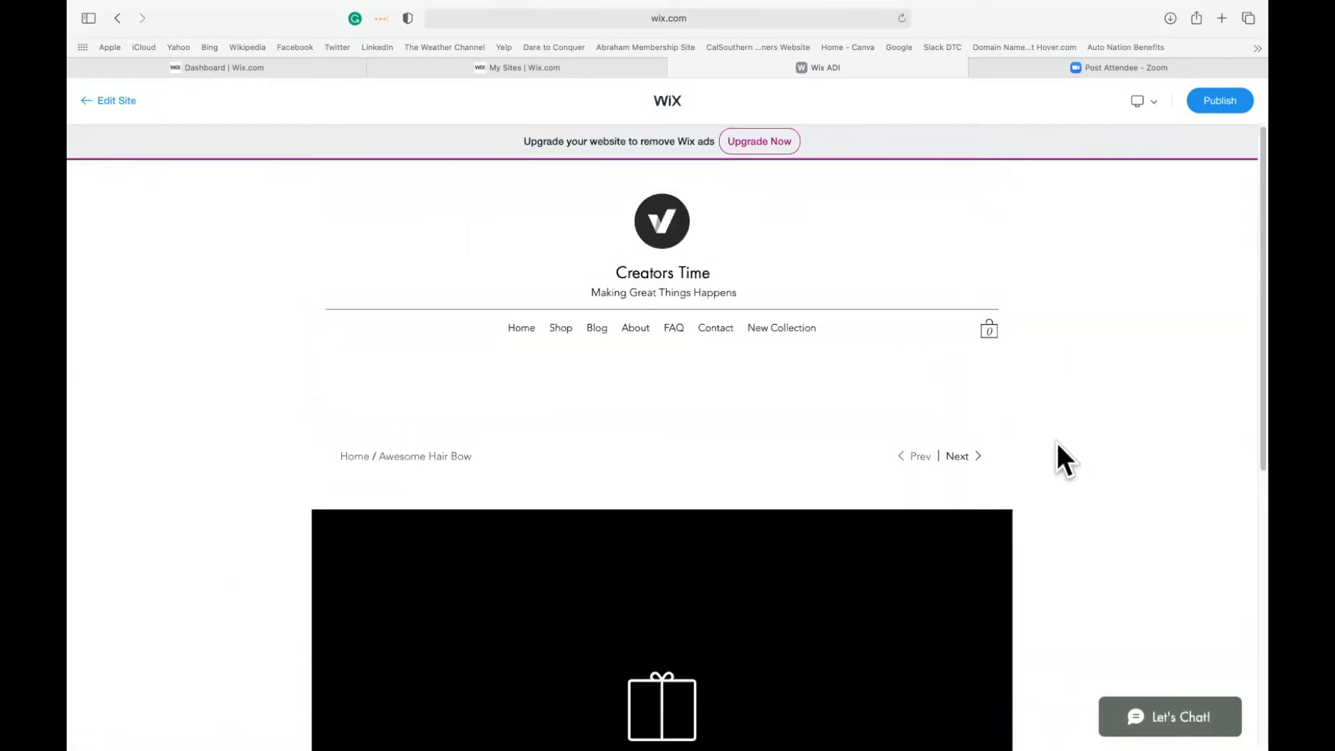
pyautogui.scroll(-5, 1058, 456)
pyautogui.scroll(-3, 1057, 453)
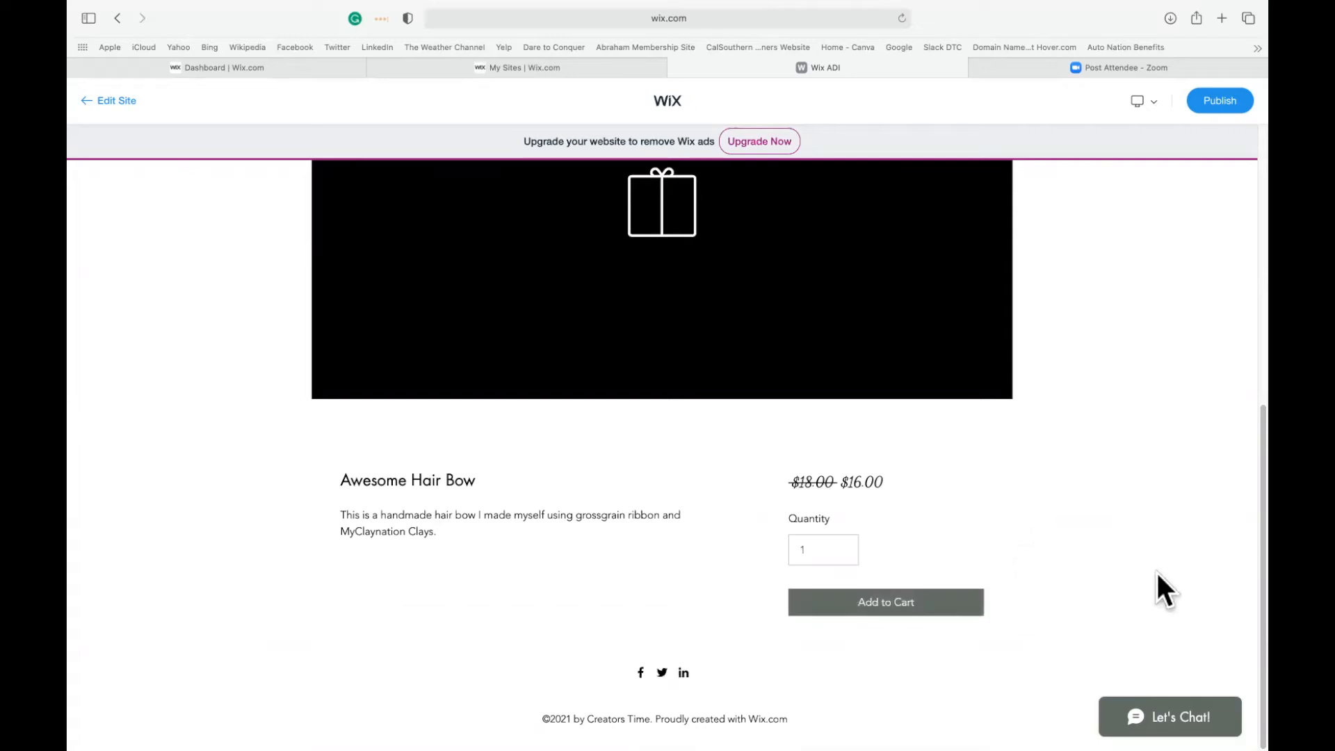
# Send the test message "hello" through the site's chat in the preview, and close the chat.
pyautogui.click(1170, 716)
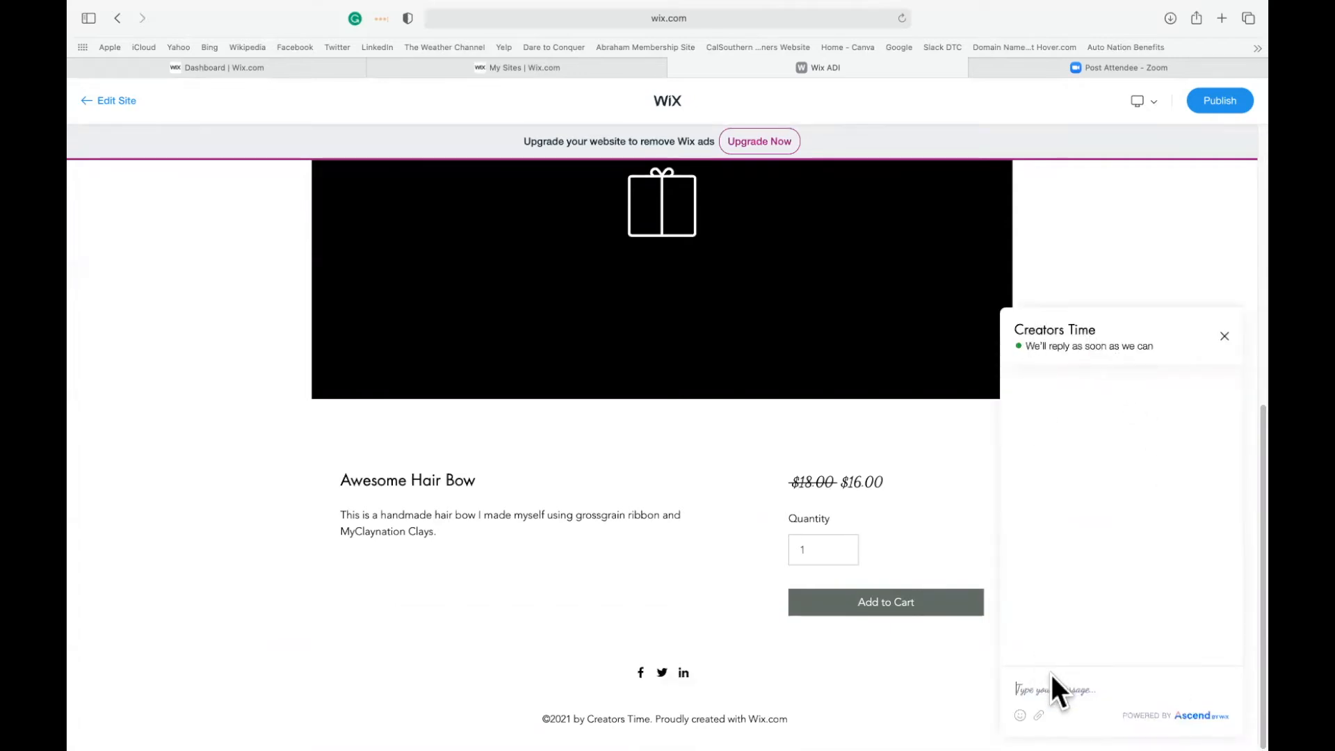
pyautogui.write('hello')
pyautogui.press('Return')
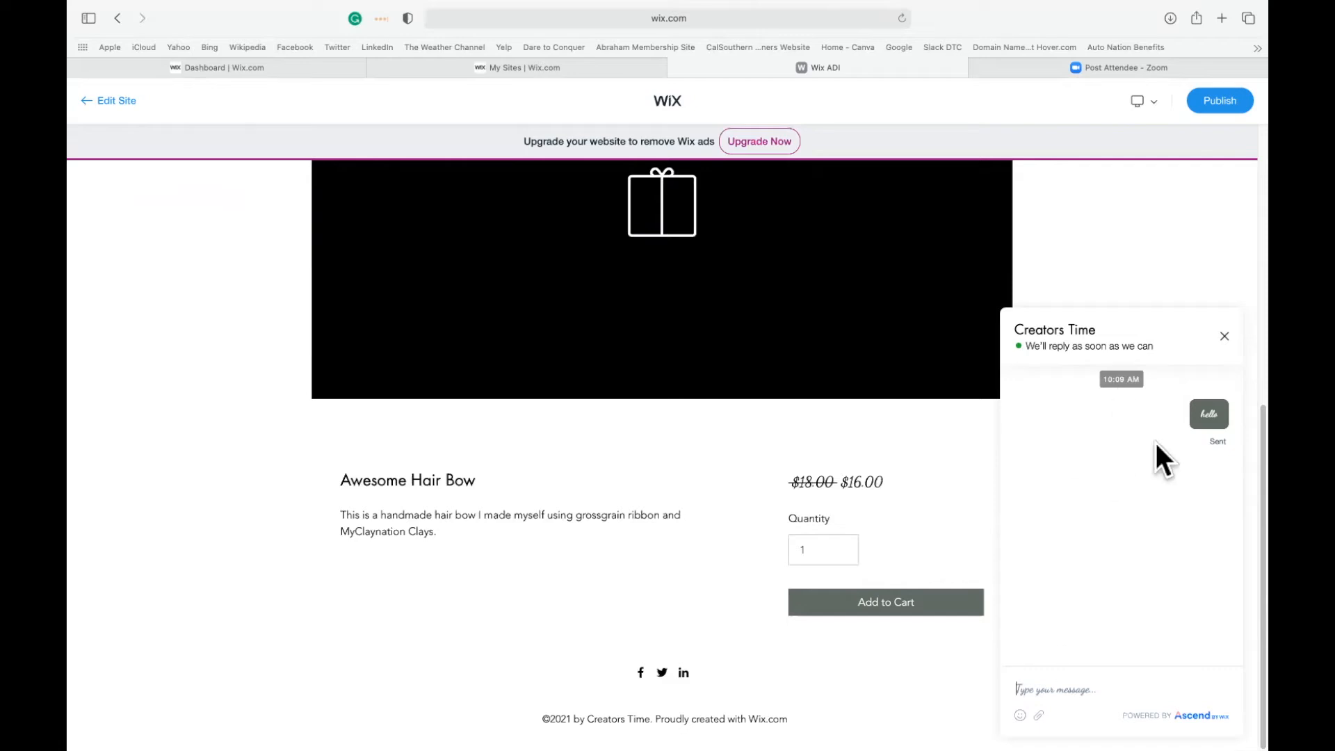
pyautogui.click(1224, 336)
pyautogui.scroll(5, 855, 403)
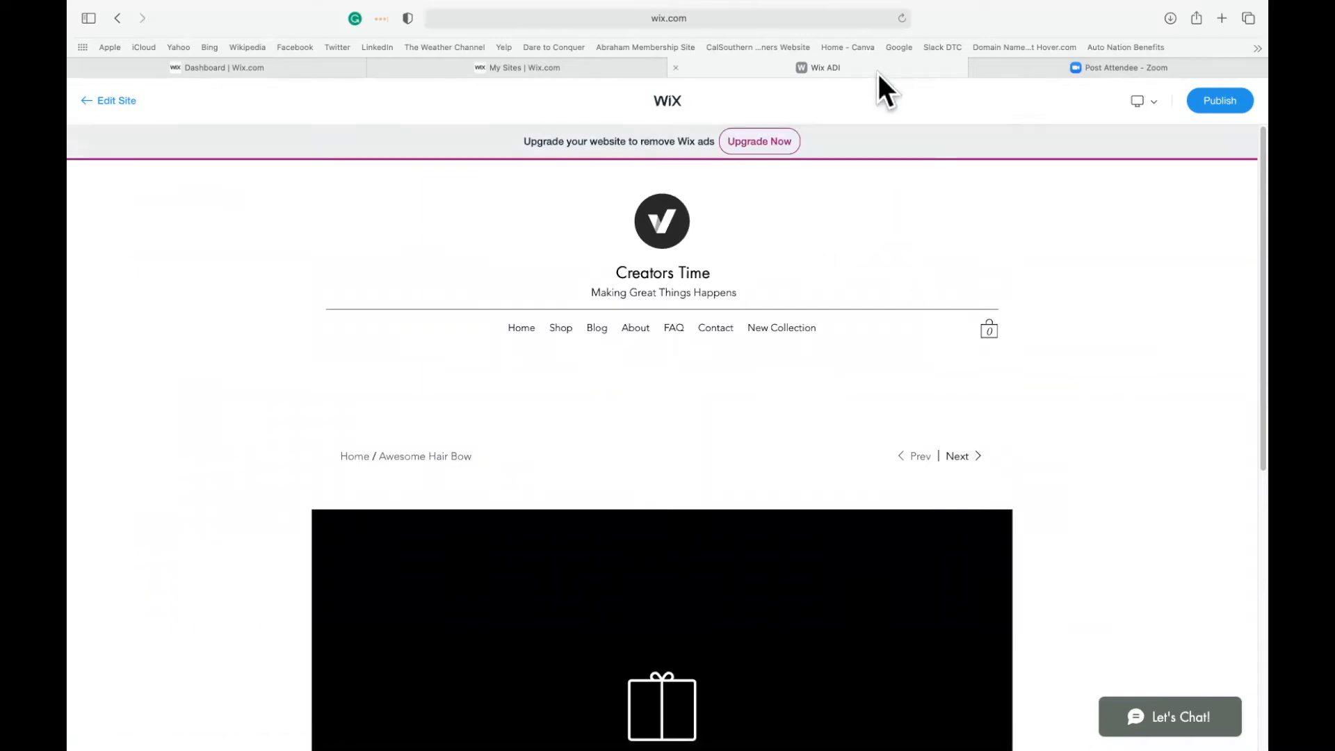
# Close the Wix ADI editor, confirm leaving the page, and return to the My Sites overview.
pyautogui.click(624, 67)
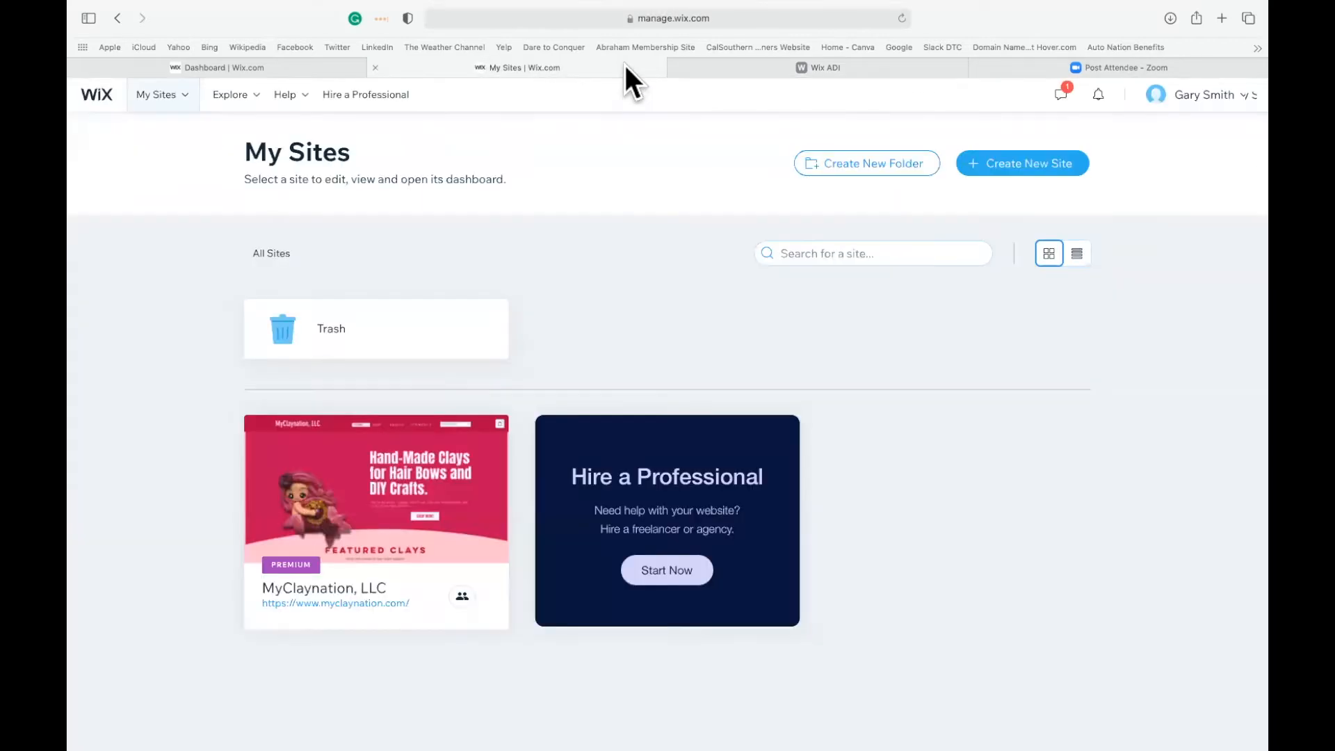
pyautogui.click(699, 69)
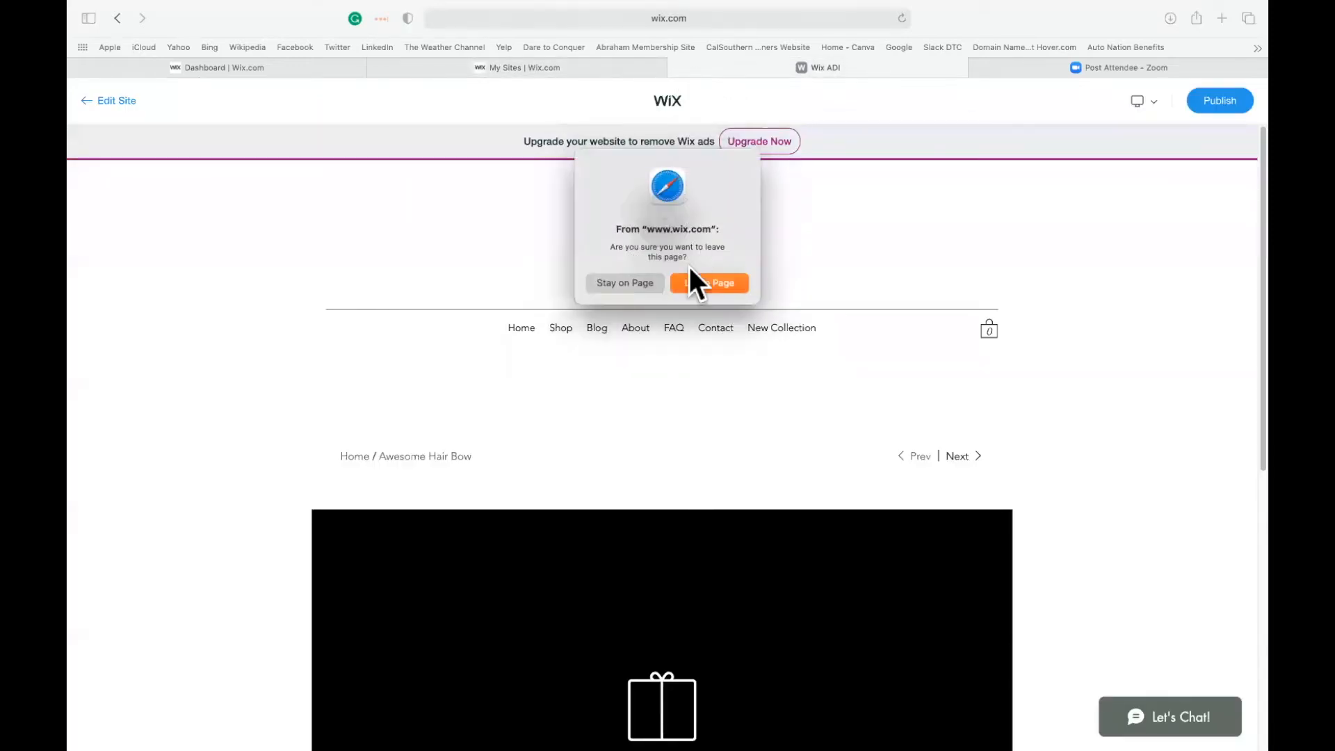
pyautogui.click(702, 277)
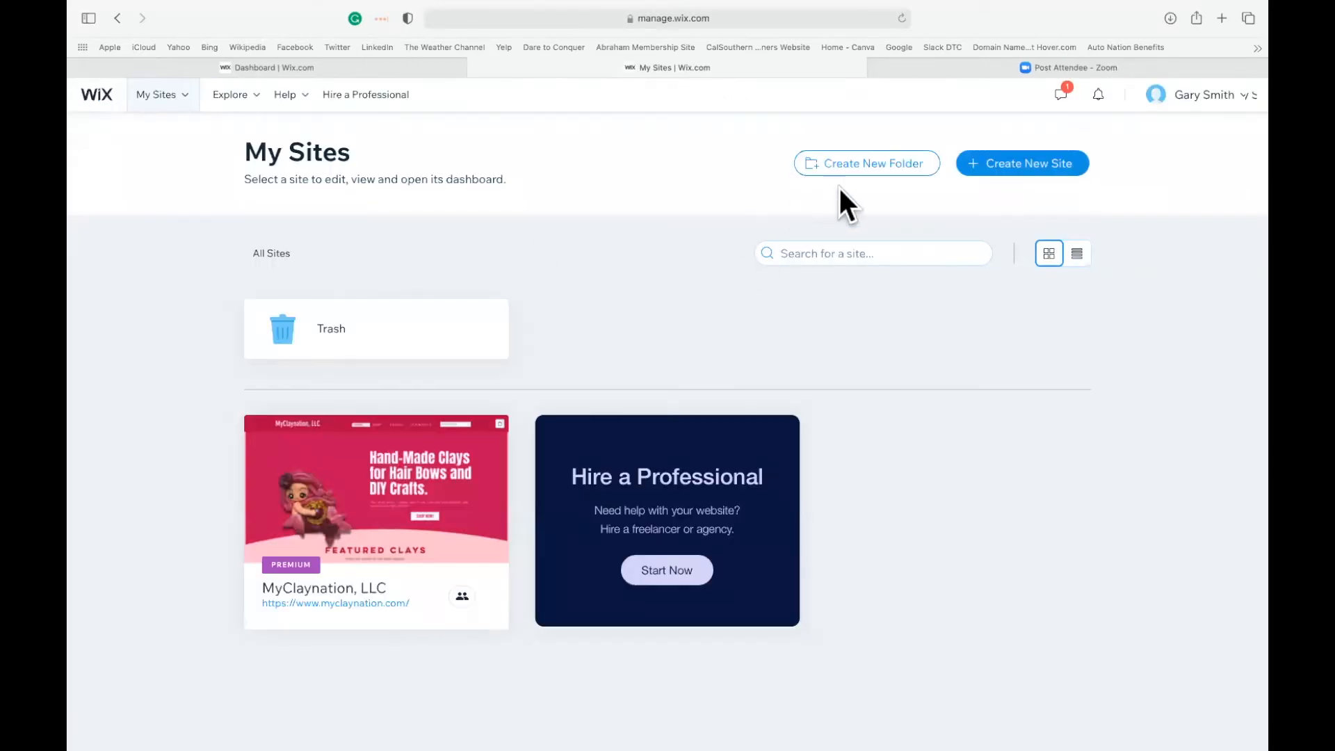
# Start creating a new site with Online Craft Store as the website type, and continue to the creation method choice.
pyautogui.click(1004, 166)
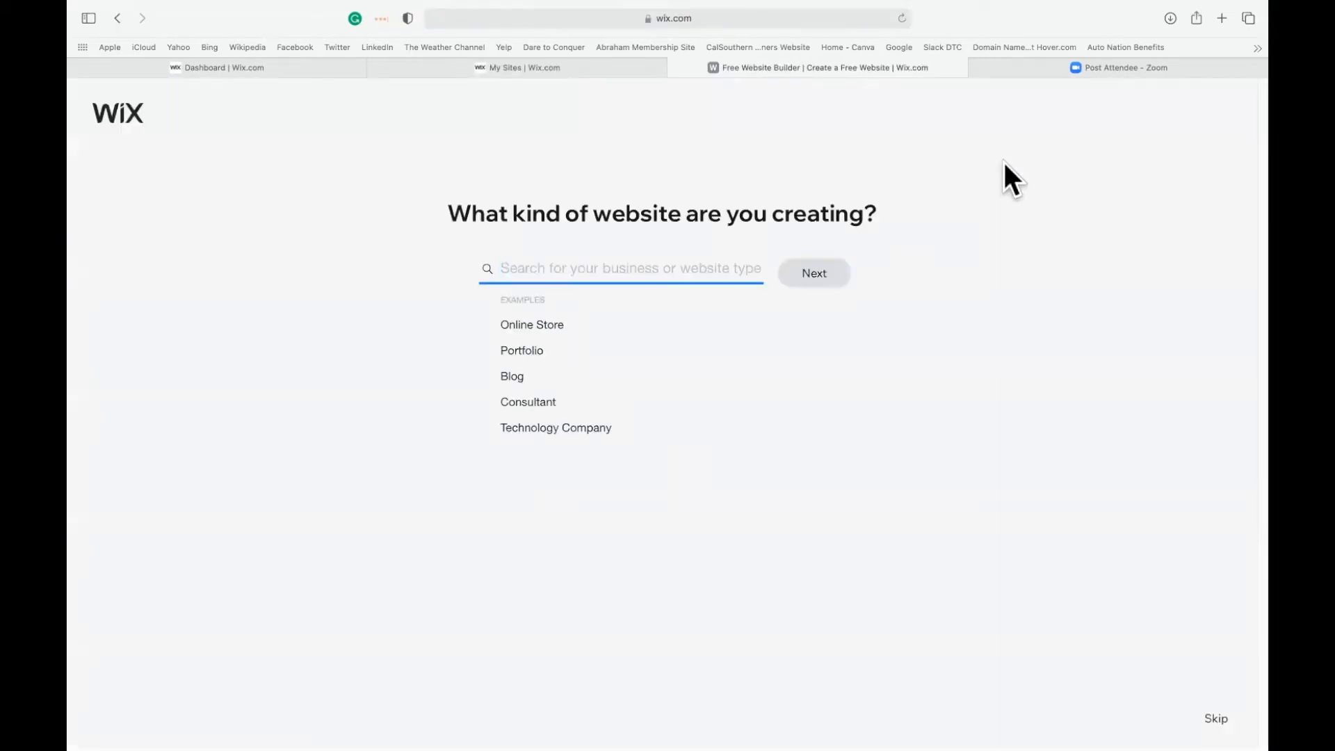
pyautogui.click(531, 324)
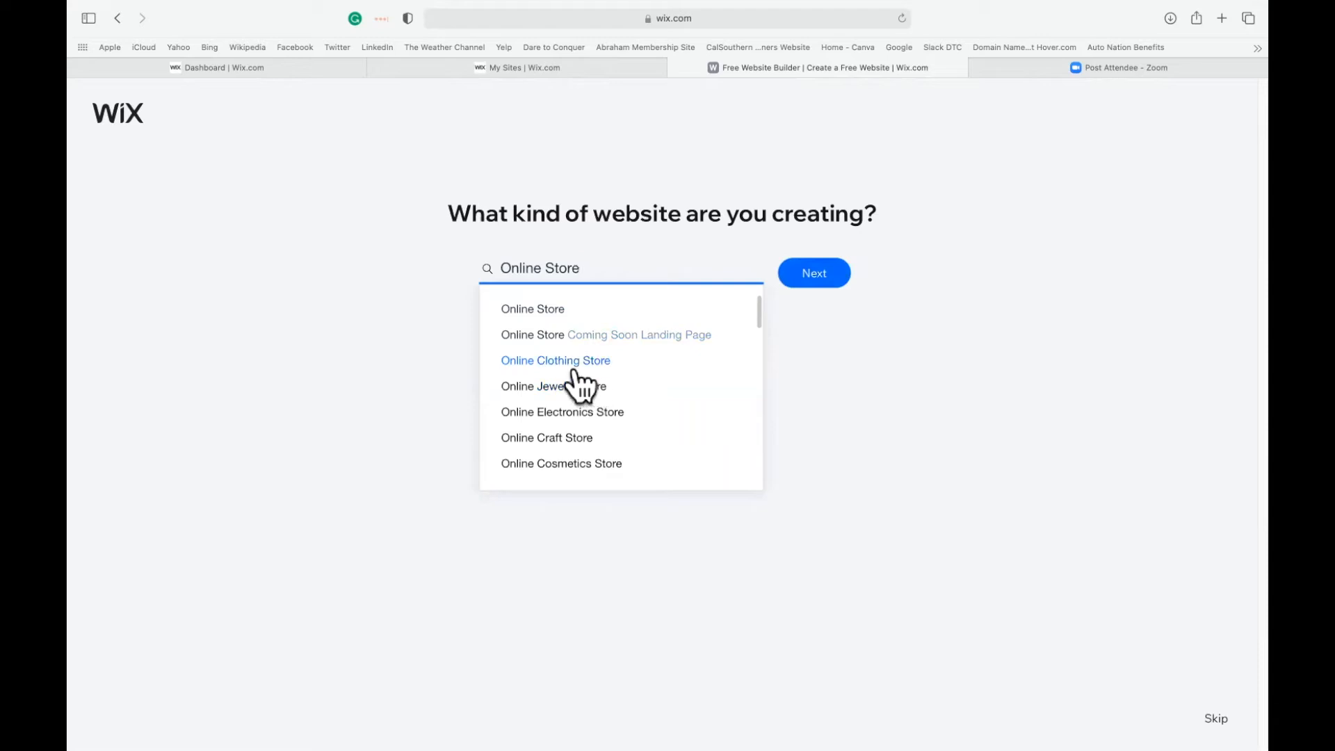
pyautogui.click(558, 438)
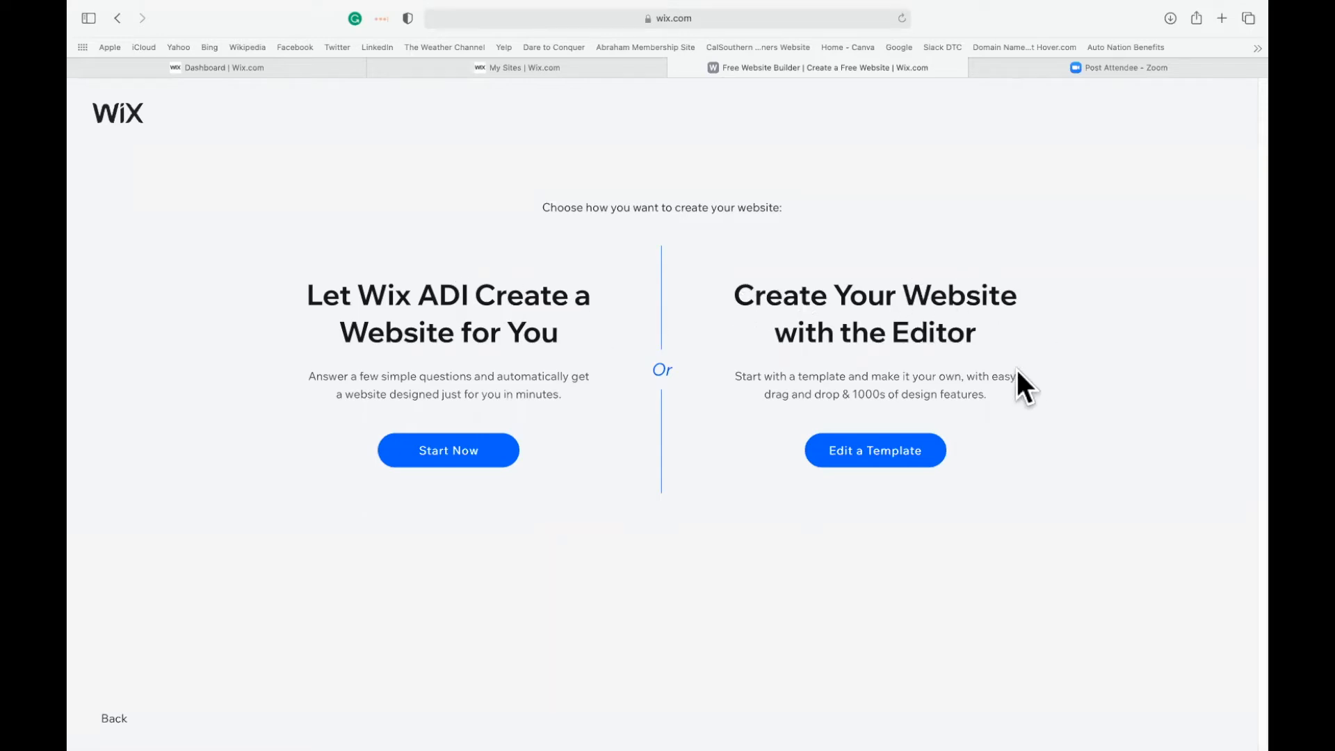
# Choose to create the website with the Editor from a template, and browse the first page of Online Craft Store templates.
pyautogui.click(859, 449)
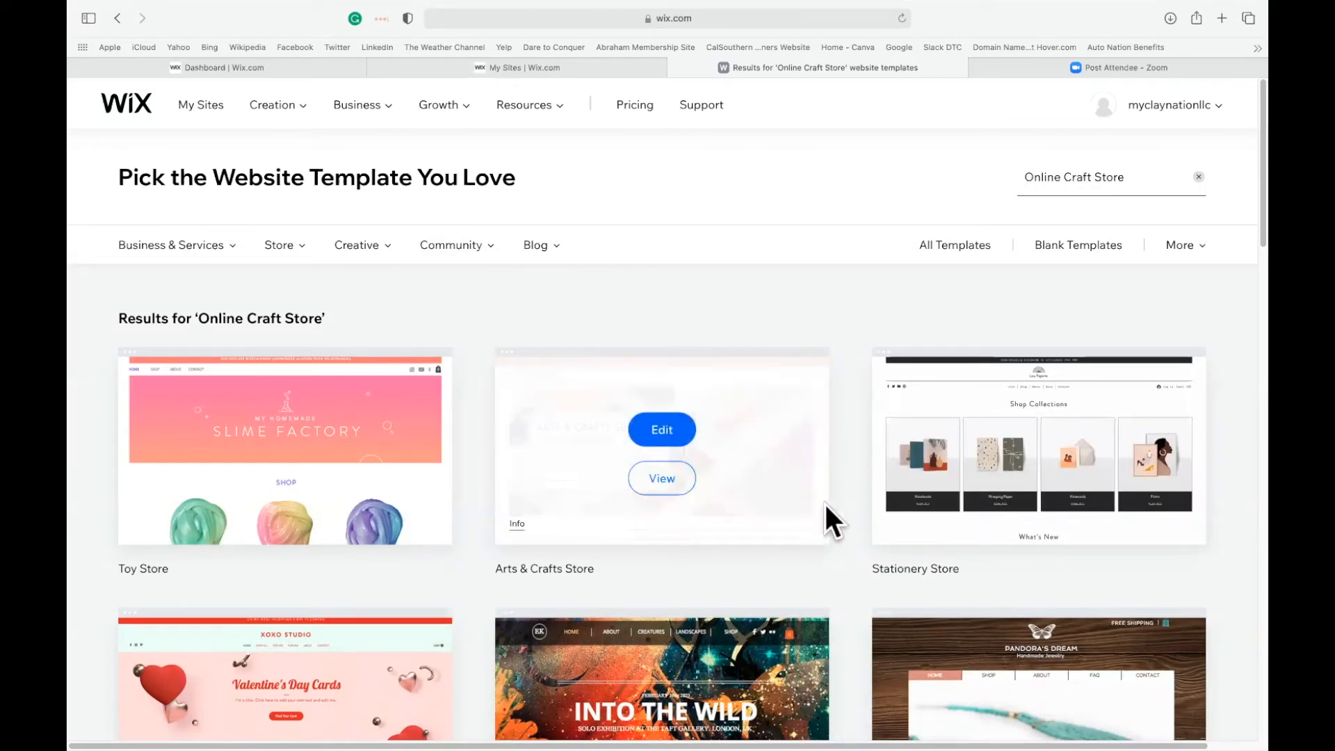
pyautogui.scroll(-15, 841, 556)
pyautogui.scroll(-5, 841, 556)
pyautogui.scroll(6, 845, 567)
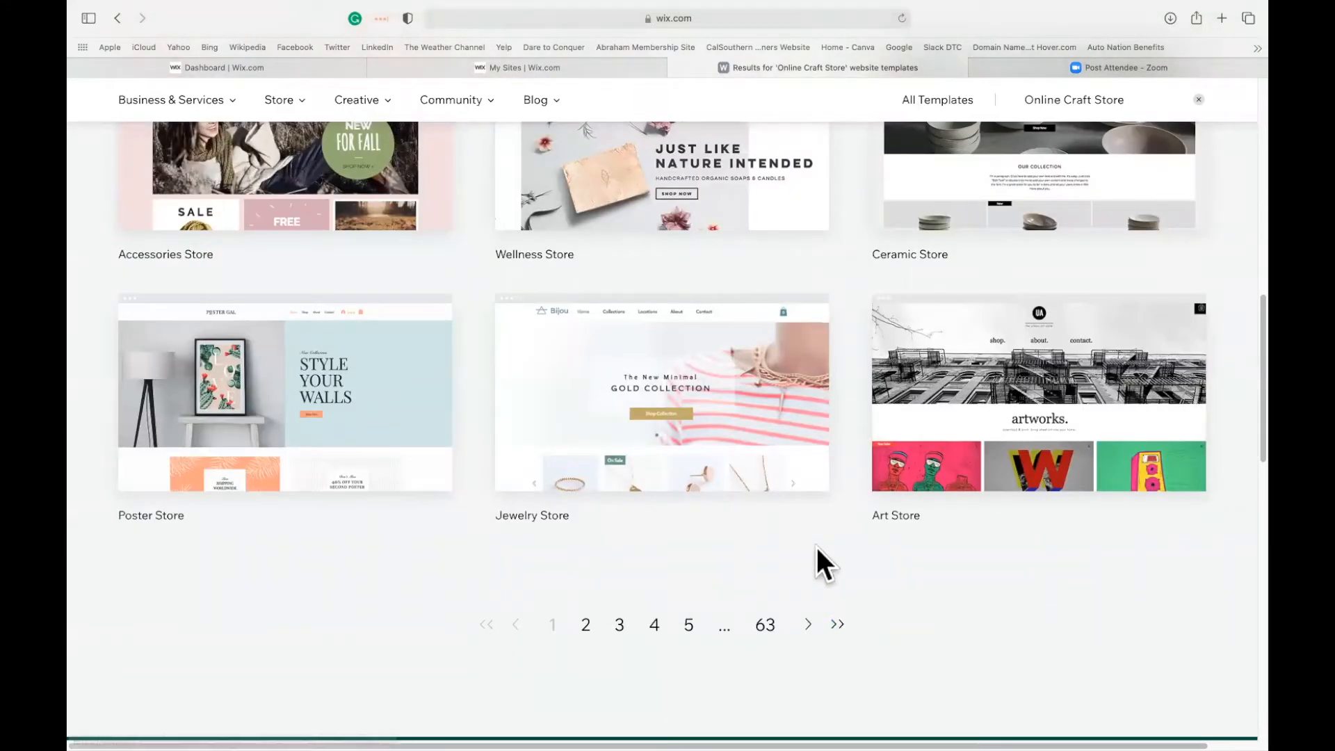
pyautogui.scroll(20, 816, 548)
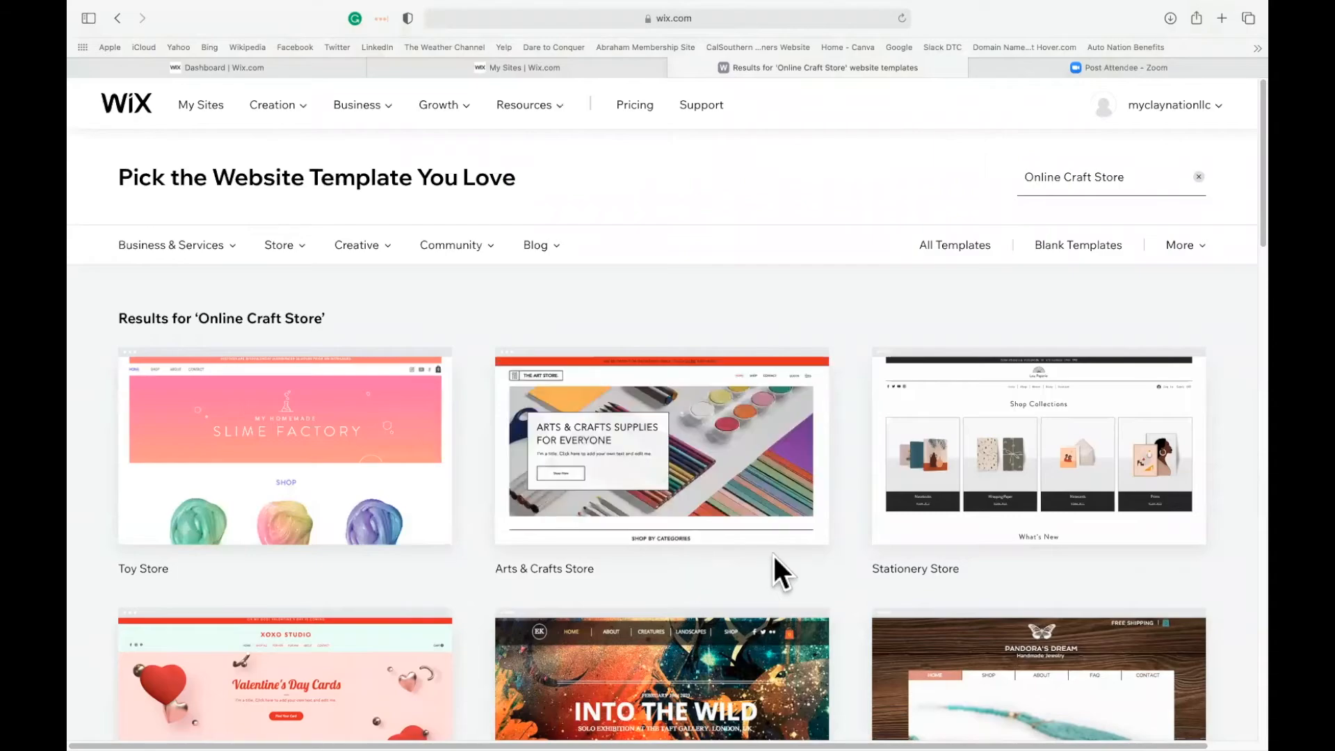
pyautogui.scroll(-8, 769, 552)
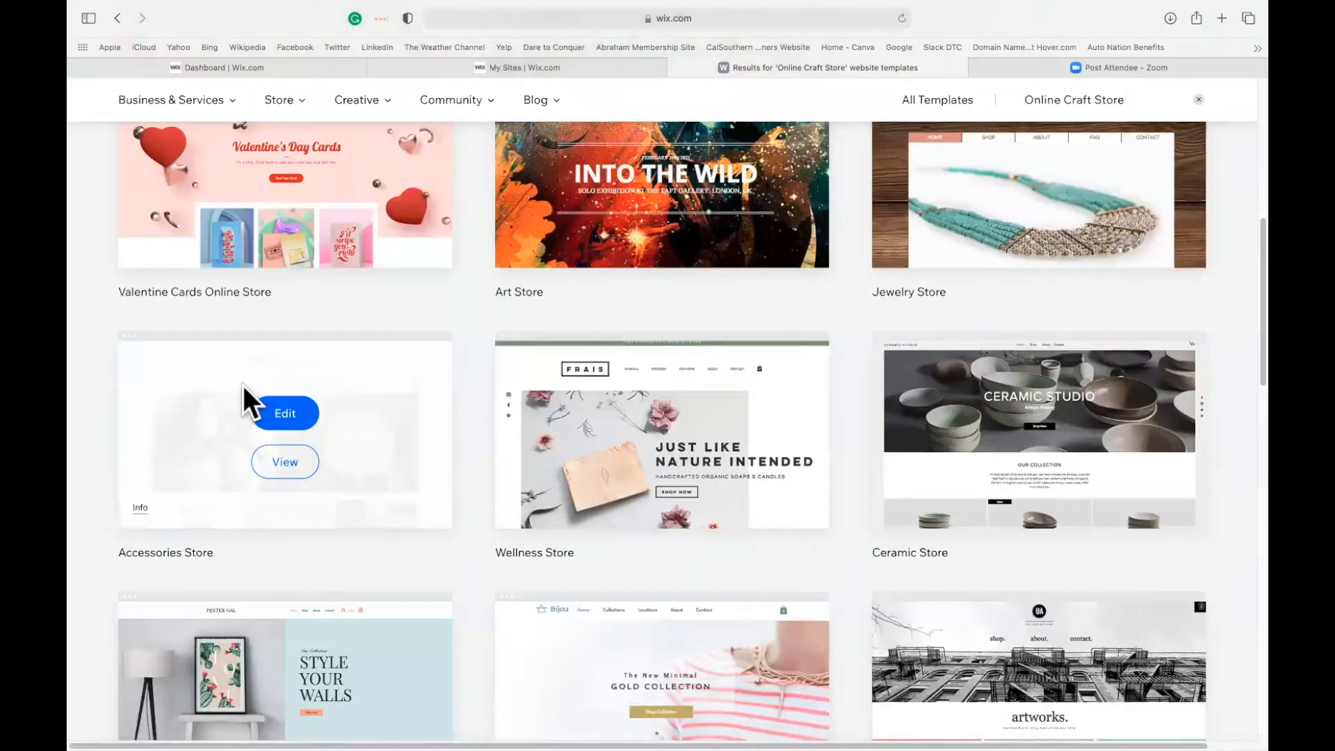
pyautogui.scroll(-6, 491, 421)
# Go to page 2 of the Online Craft Store template results and look through its store designs.
pyautogui.click(586, 495)
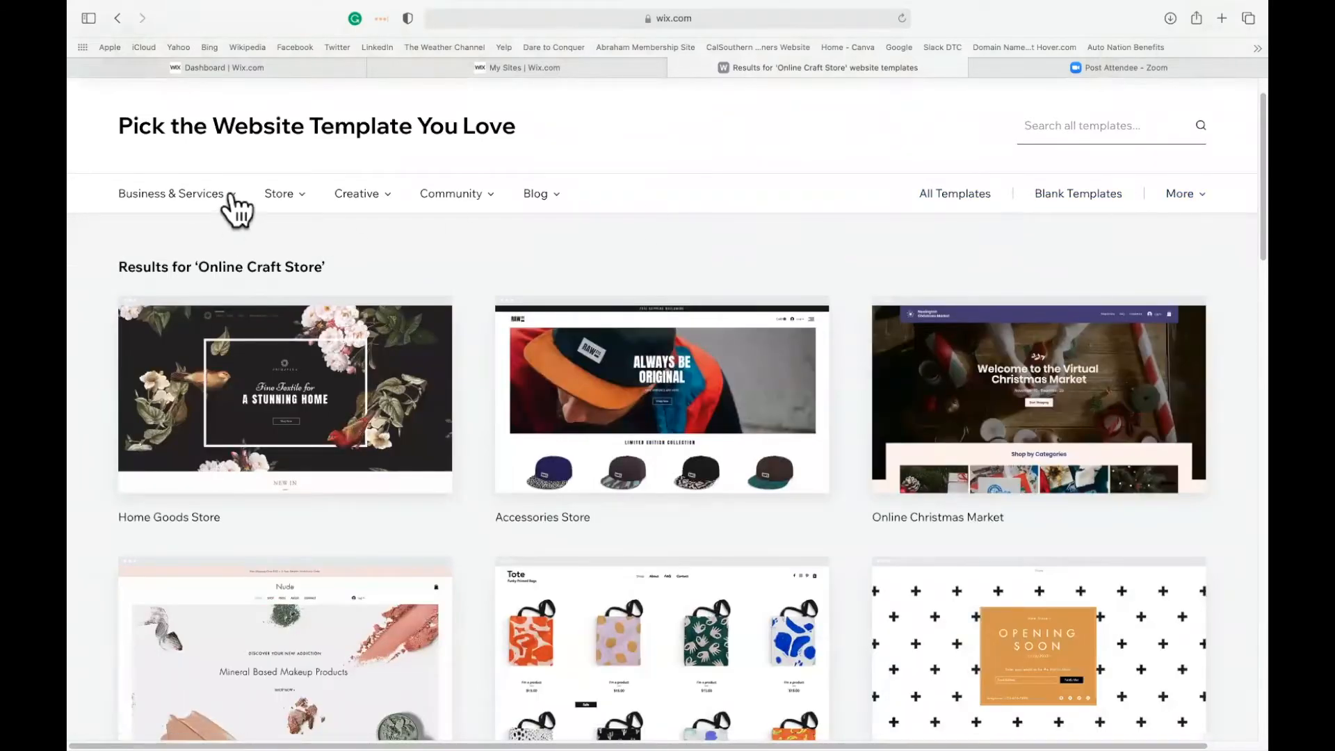
pyautogui.moveTo(232, 195)
pyautogui.scroll(-5, 835, 581)
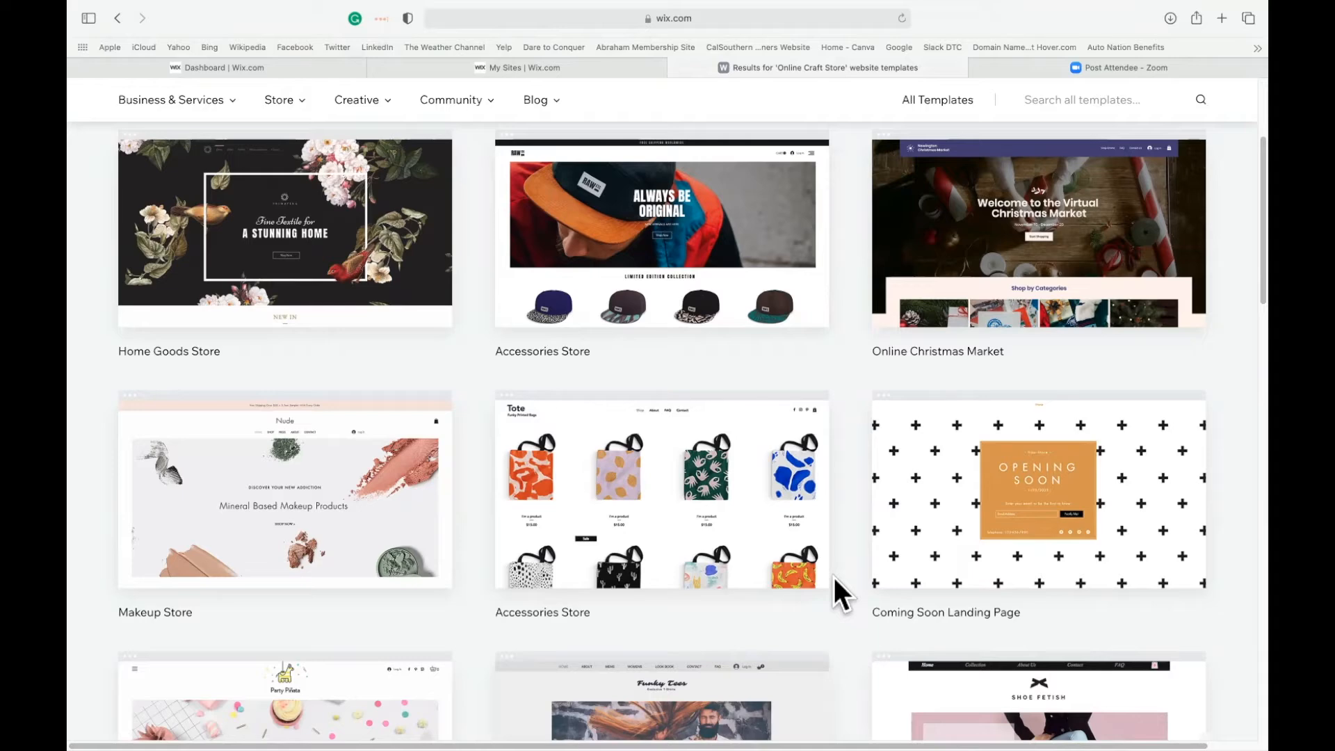
pyautogui.scroll(-5, 833, 577)
pyautogui.scroll(-3, 833, 577)
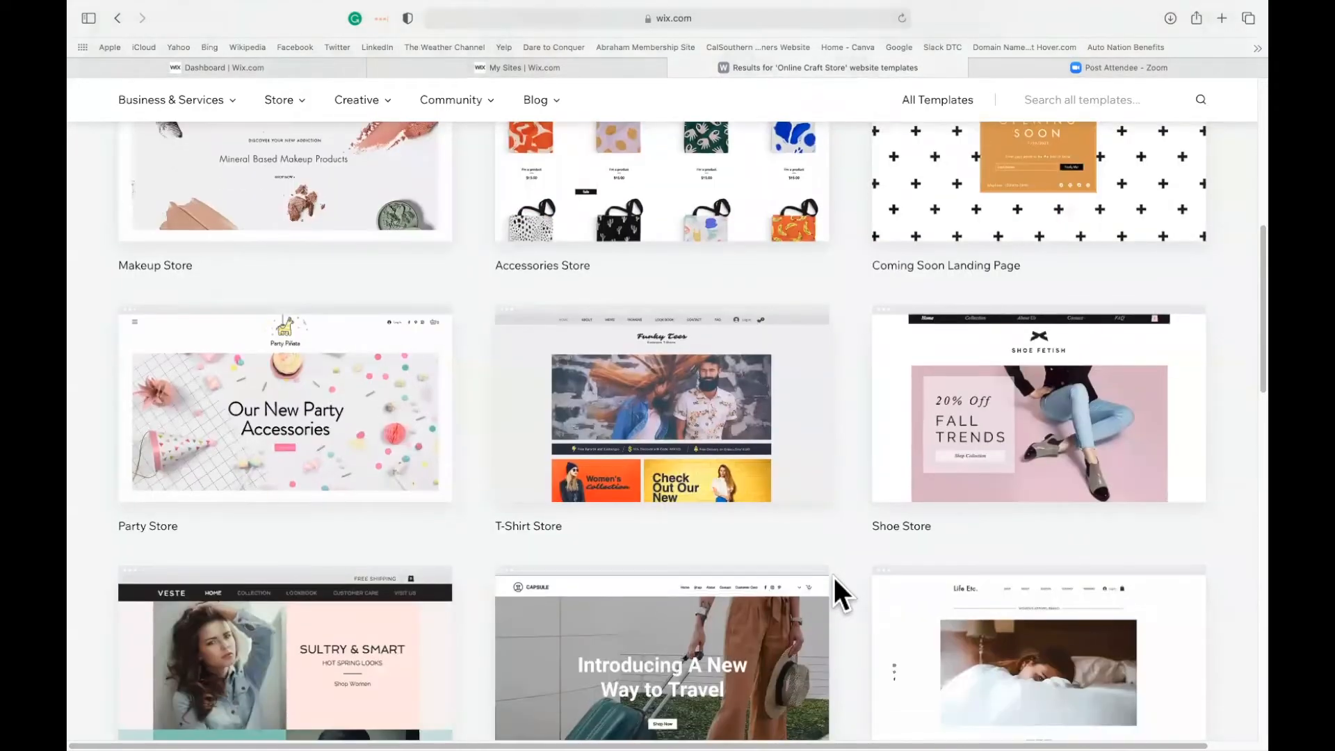
# View the VESTE Clothing Store template and open its full demo.
pyautogui.moveTo(248, 507)
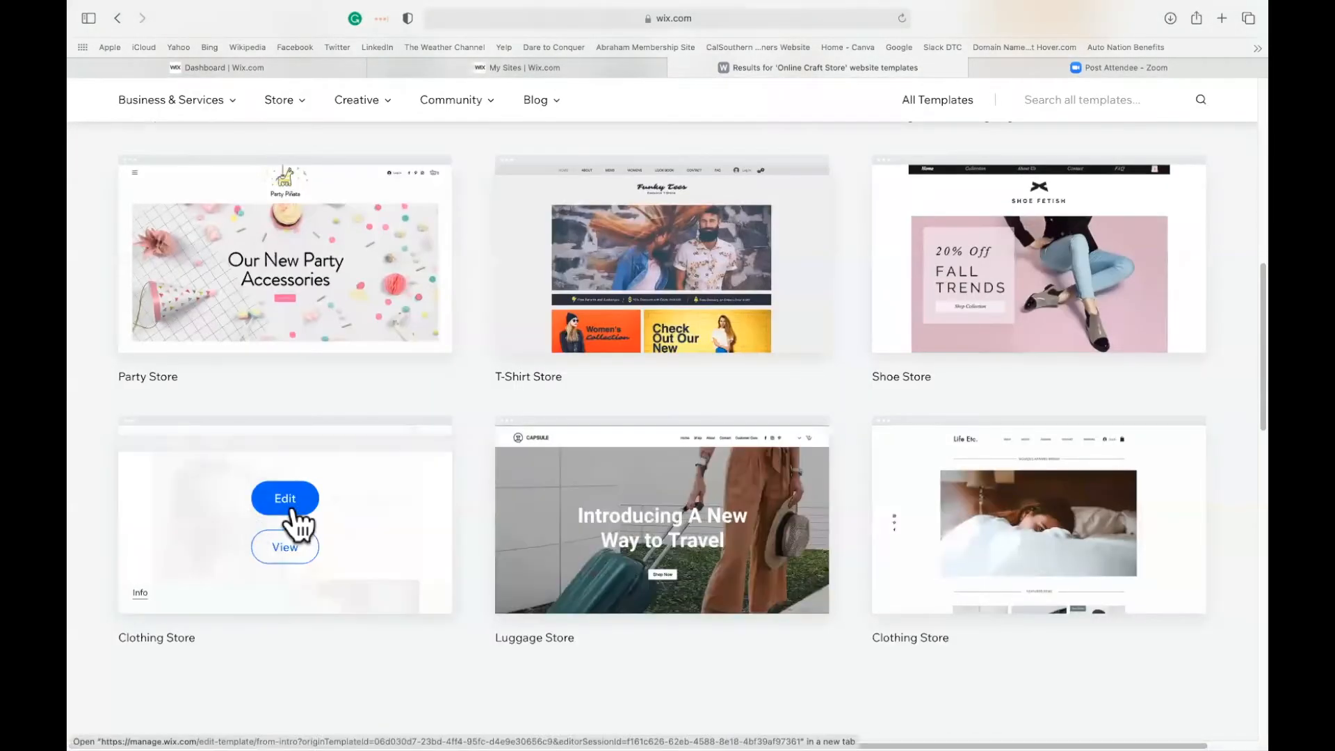
pyautogui.click(289, 549)
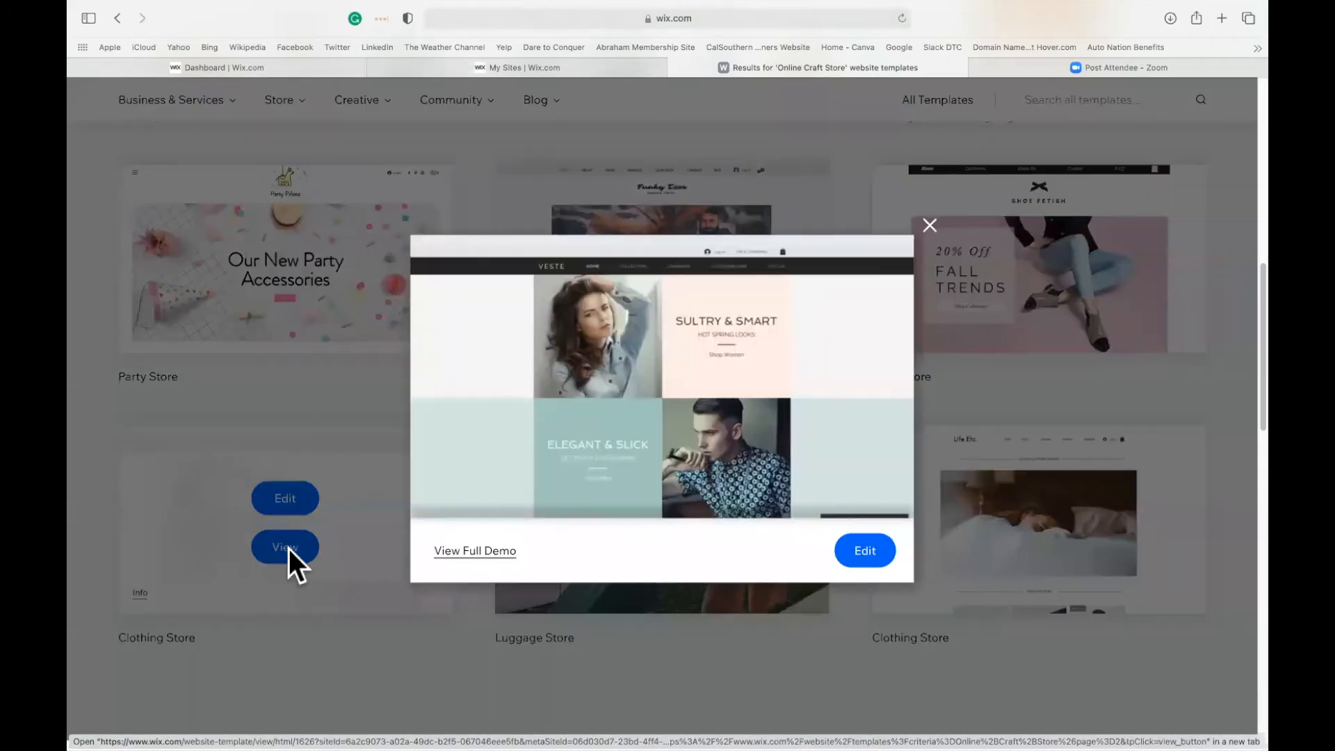
pyautogui.scroll(-5, 721, 420)
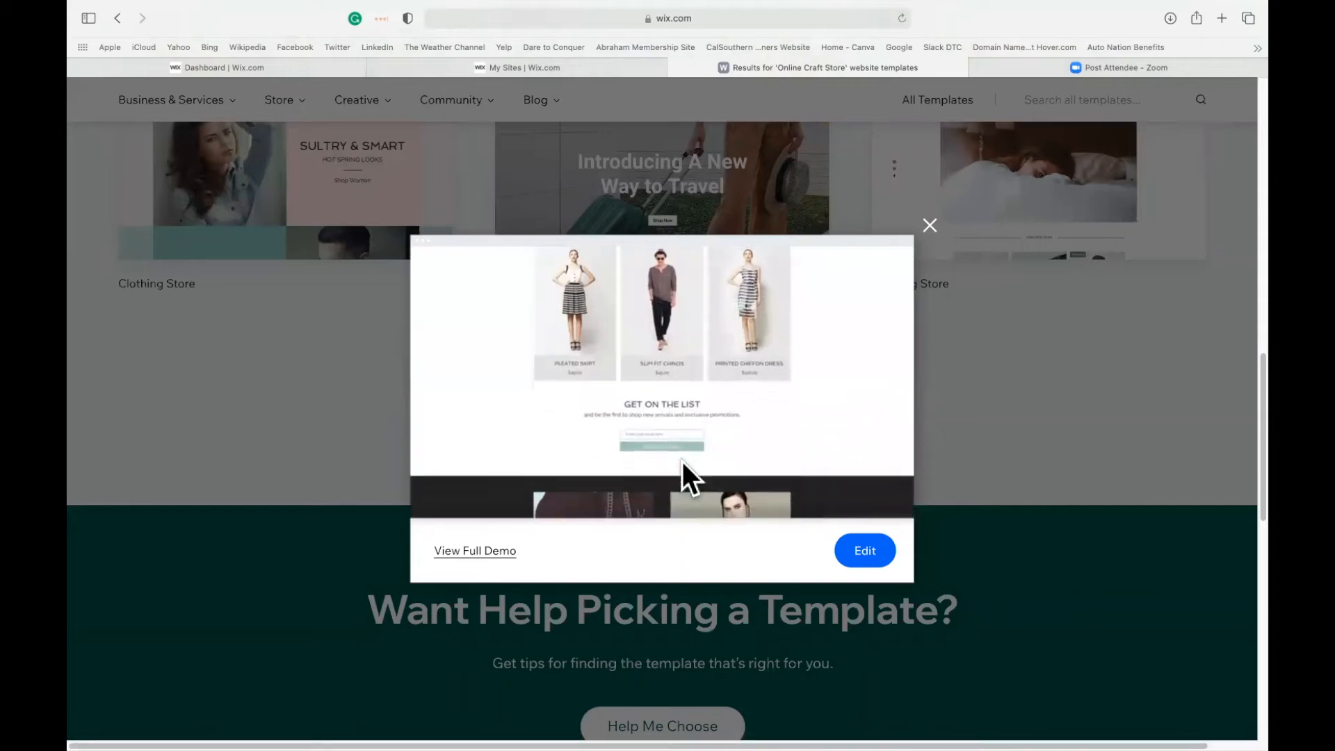
pyautogui.click(479, 551)
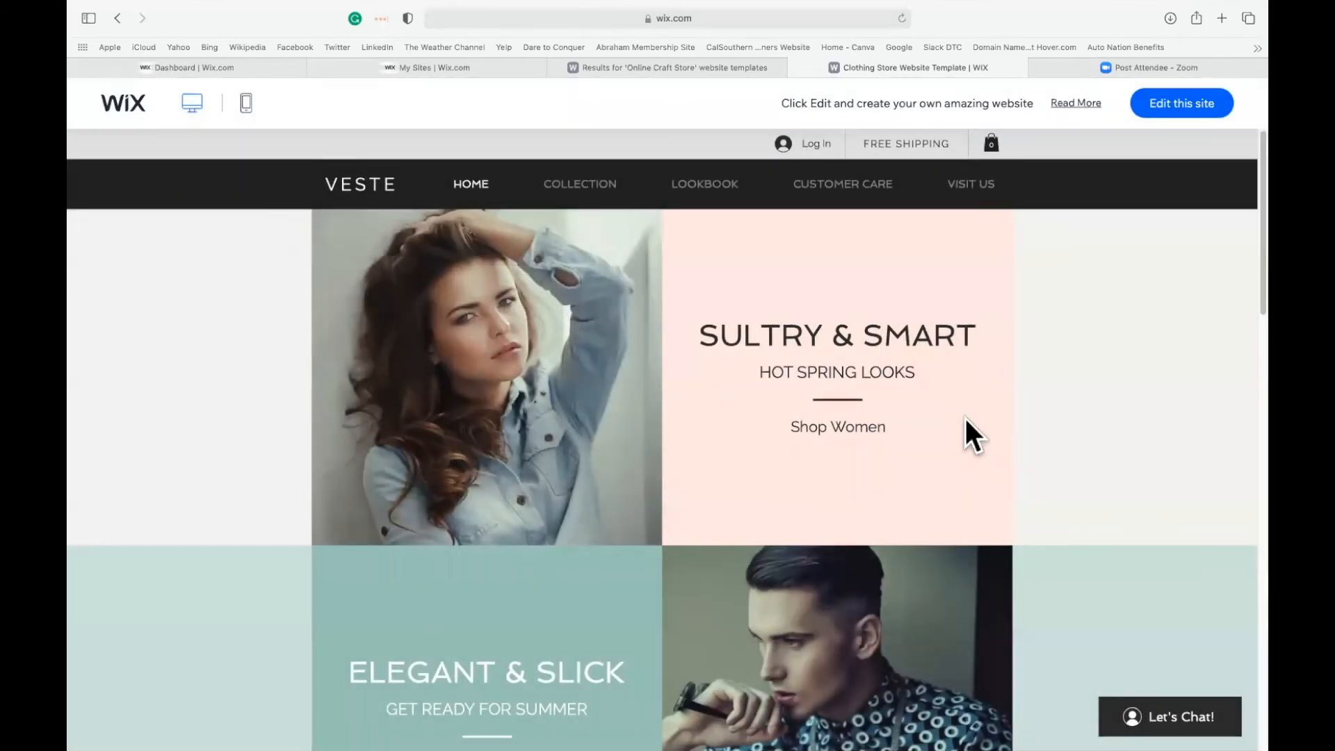
# Look over the whole home page of the VESTE template demo, from the banners to the footer.
pyautogui.scroll(-15, 965, 431)
pyautogui.scroll(-1, 1045, 476)
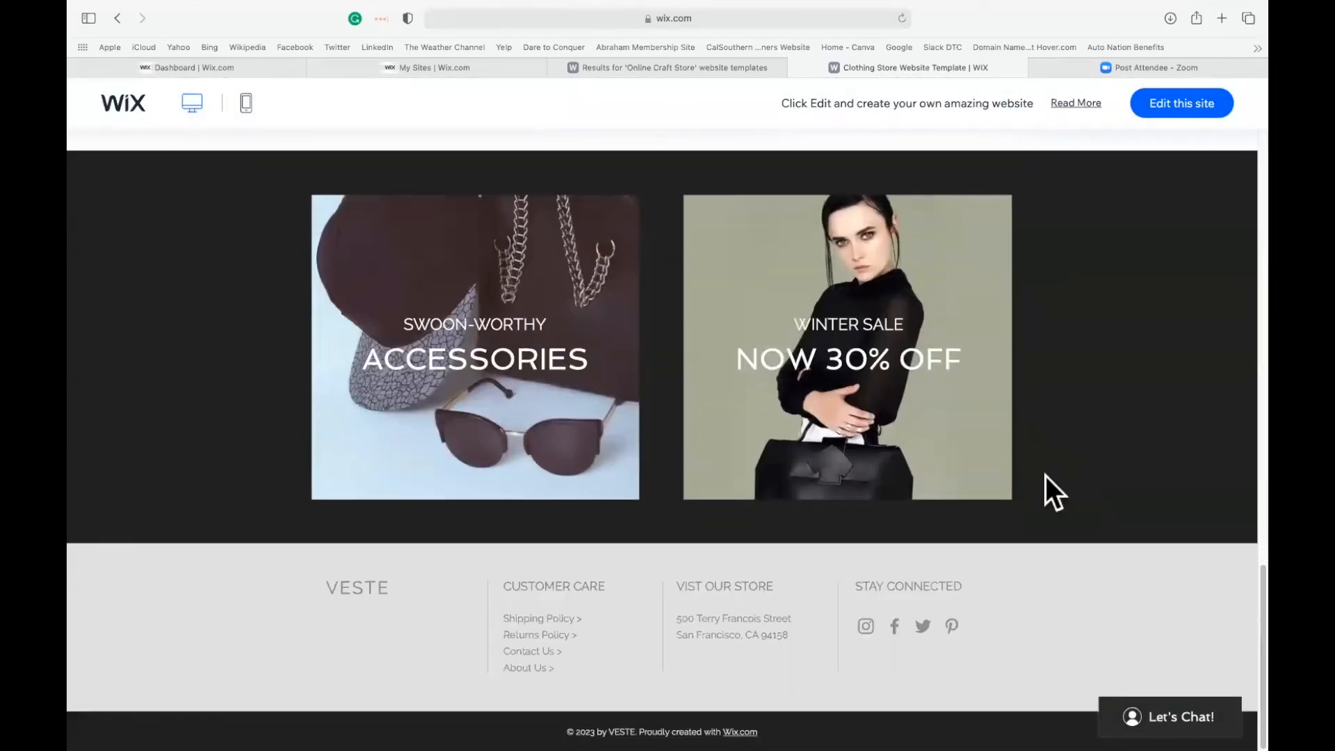
pyautogui.scroll(6, 1045, 476)
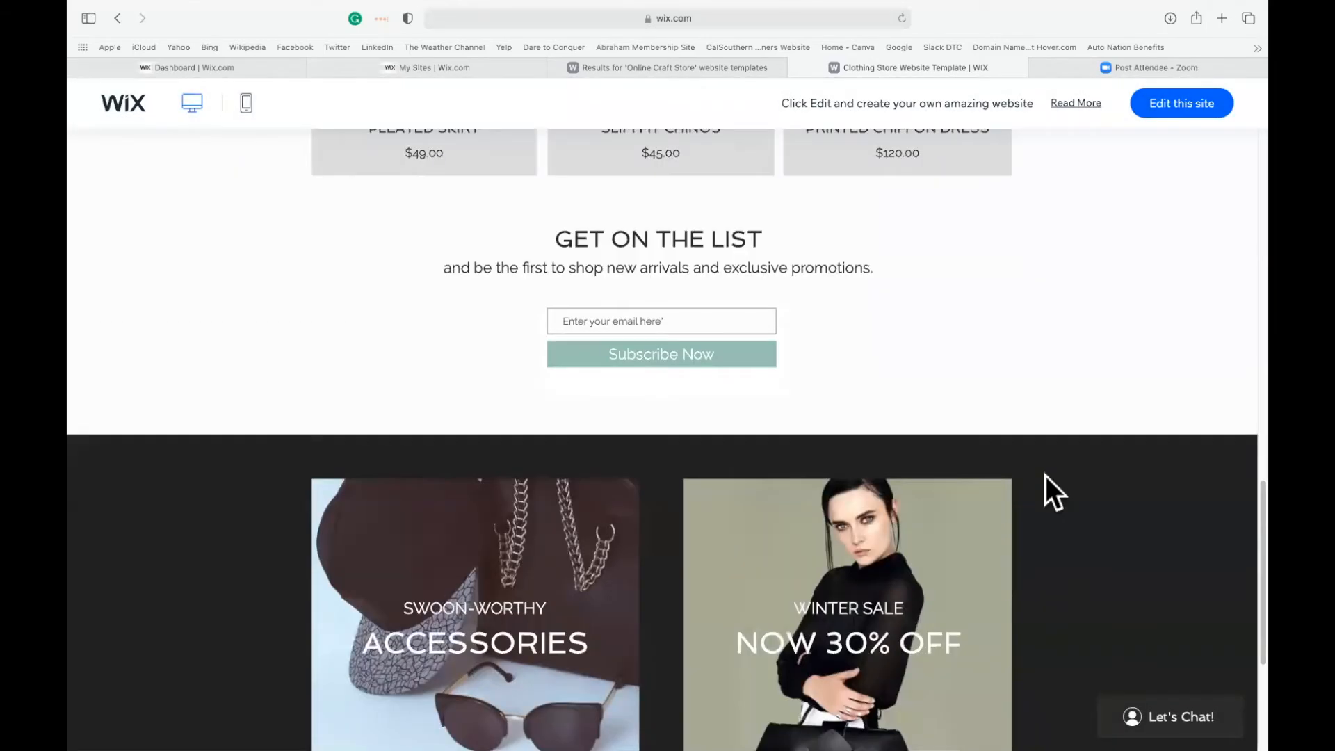
pyautogui.scroll(7, 1045, 475)
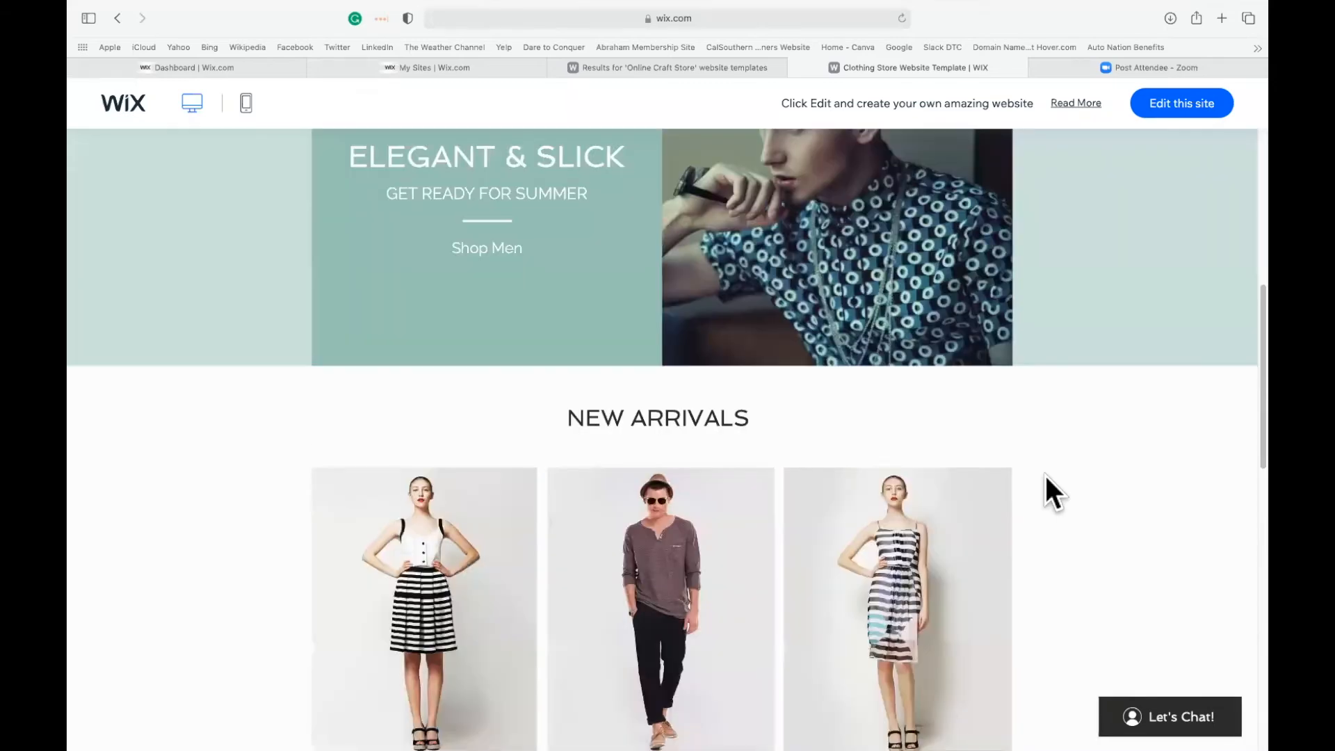
pyautogui.scroll(4, 1045, 475)
pyautogui.scroll(2, 1044, 473)
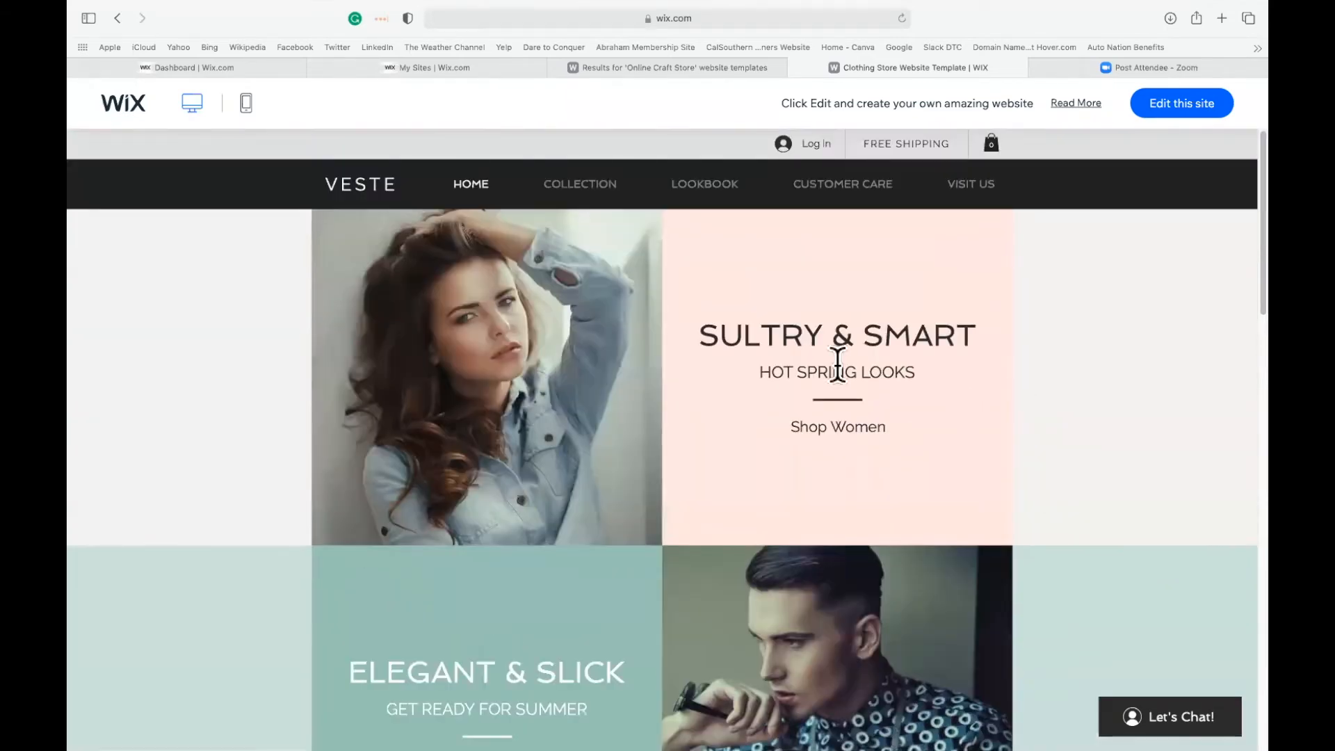
# Open the Women page of the demo's Collection and examine its product listings.
pyautogui.moveTo(587, 189)
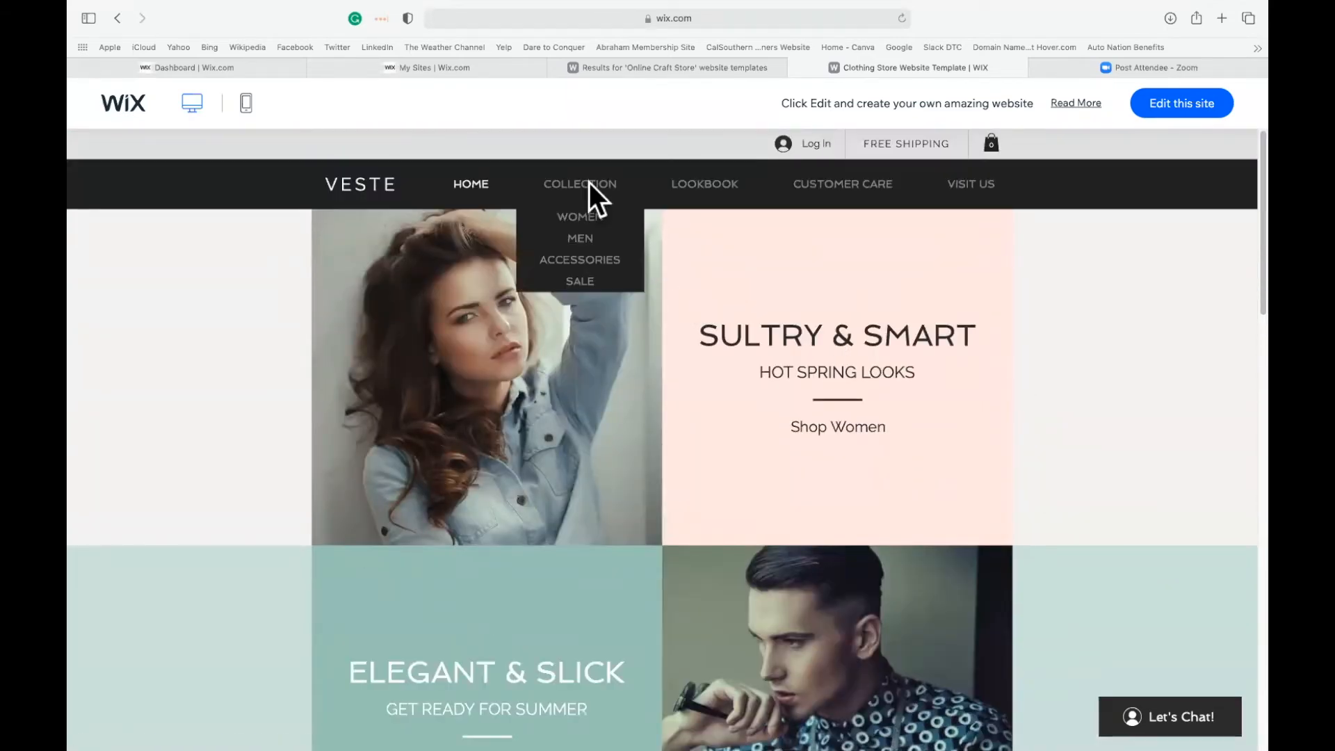
pyautogui.click(575, 216)
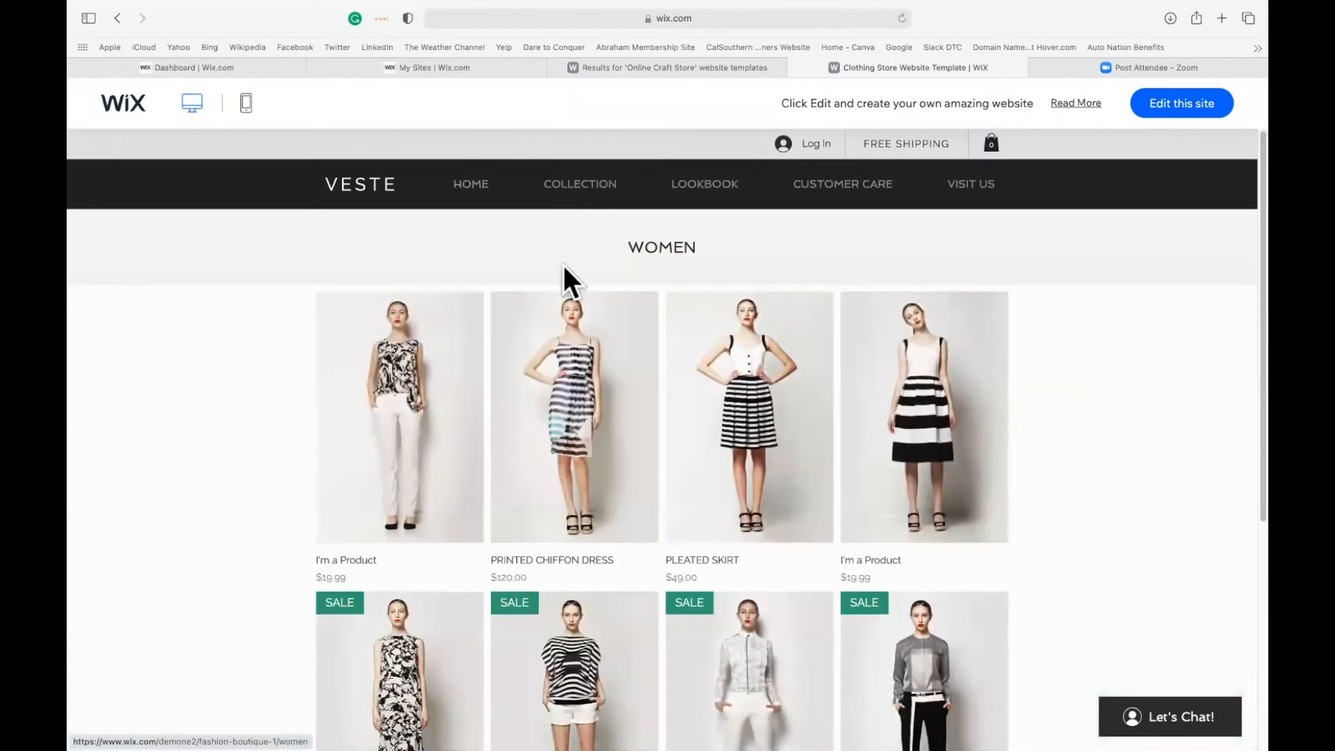
pyautogui.scroll(-3, 1094, 421)
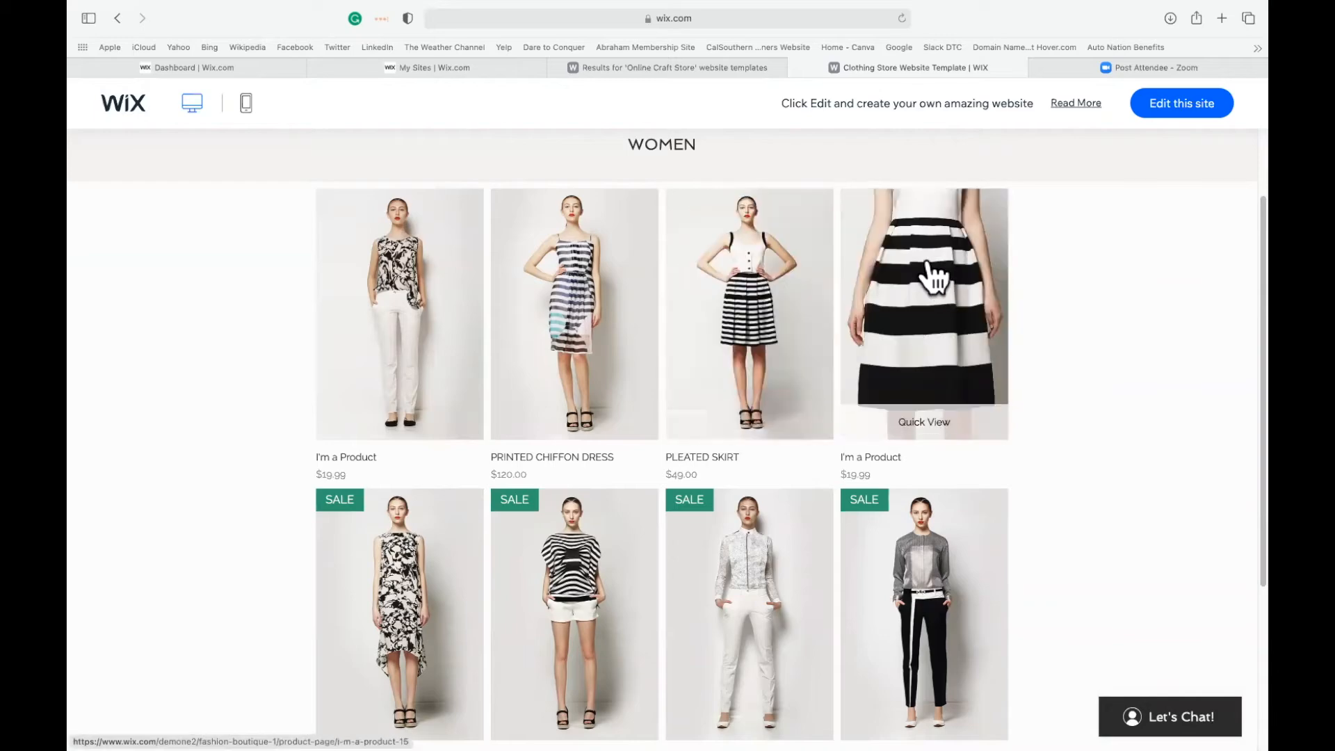
pyautogui.scroll(-4, 947, 593)
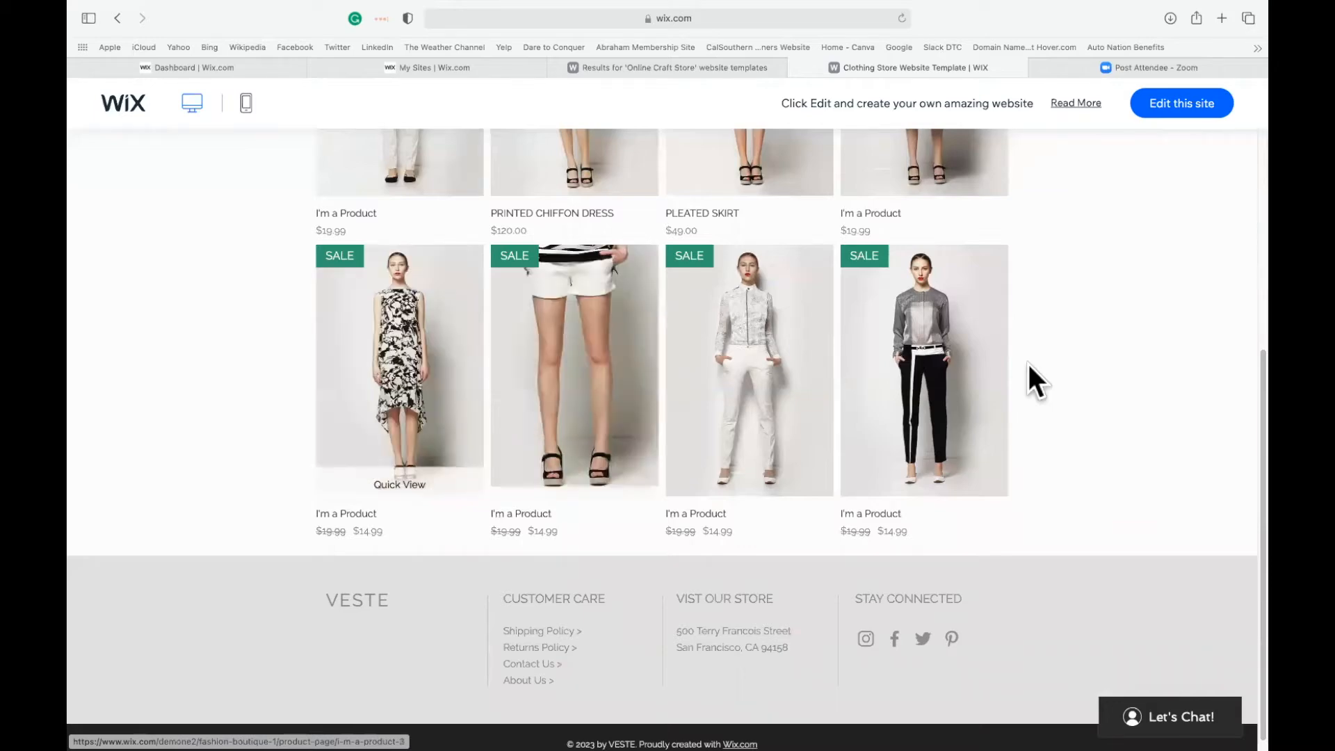
pyautogui.scroll(5, 1075, 358)
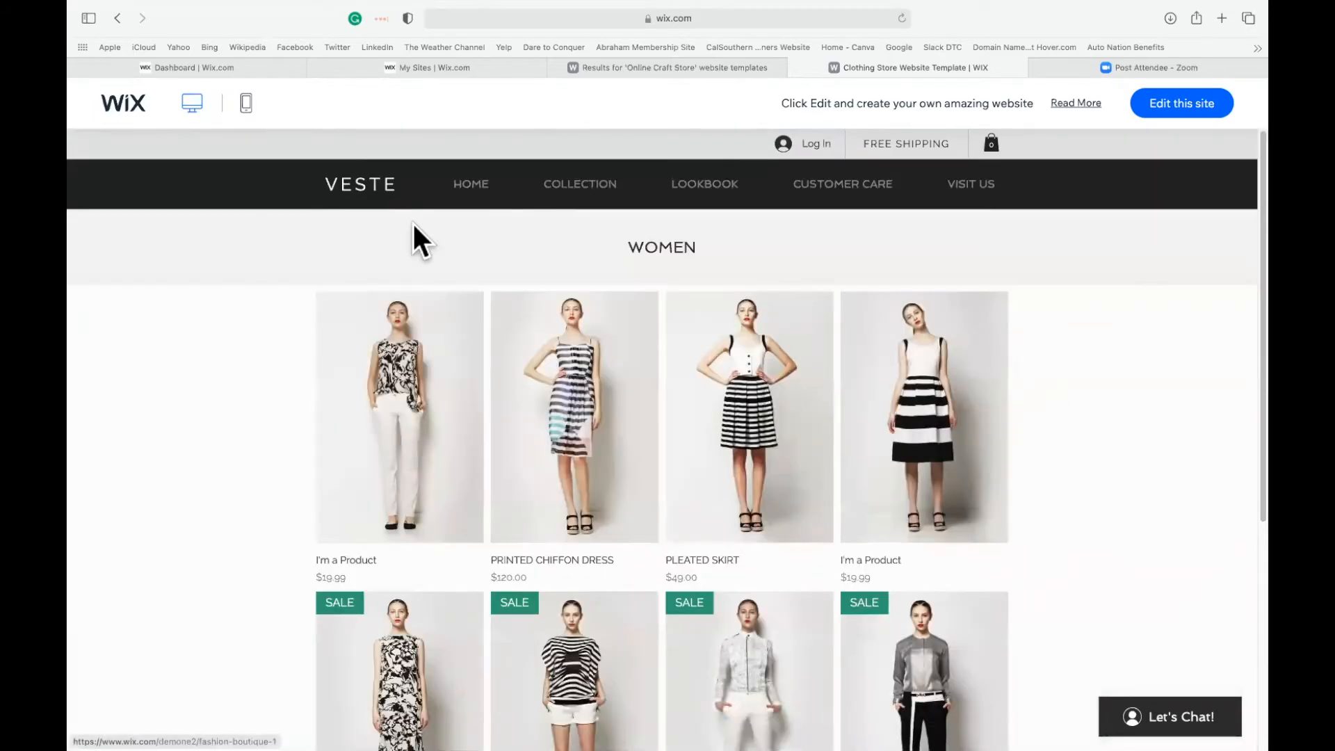
# Open the demo's Lookbook page and look over its Spring / Summer 2023 photo galleries.
pyautogui.click(706, 195)
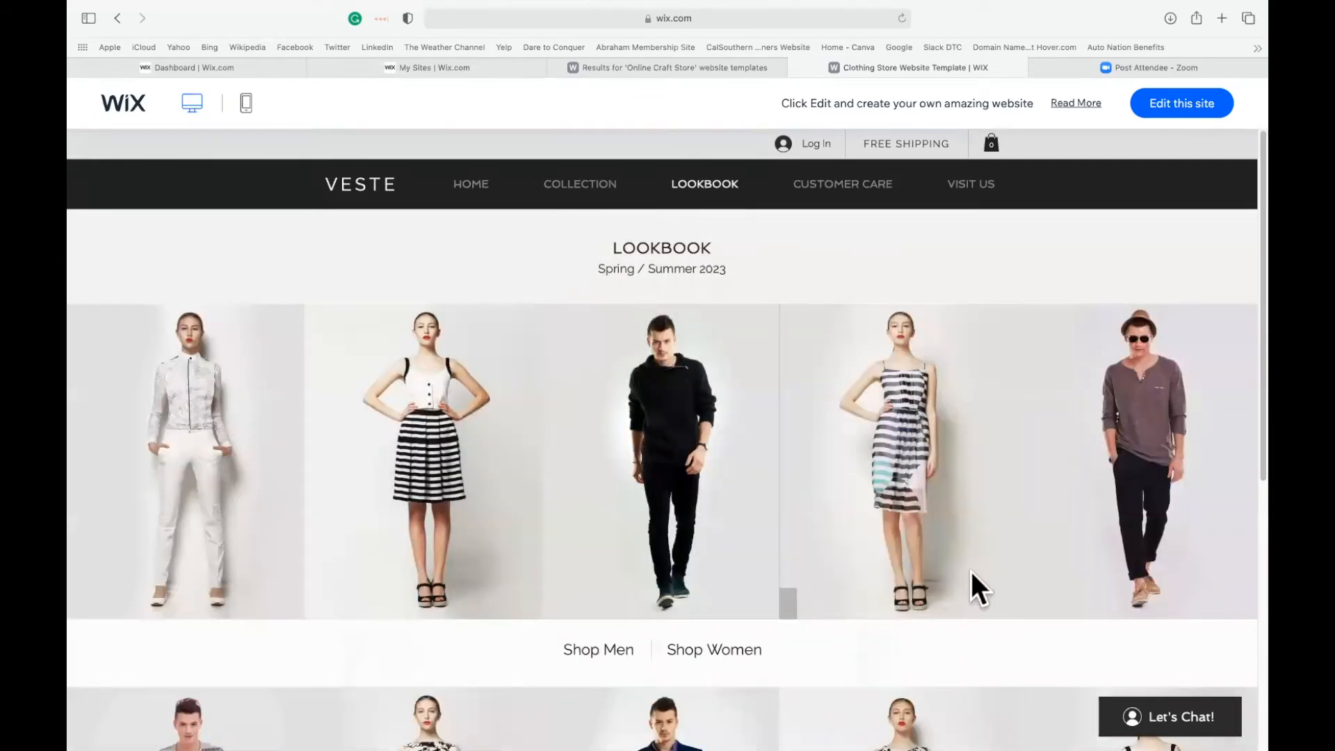
pyautogui.scroll(-7, 967, 607)
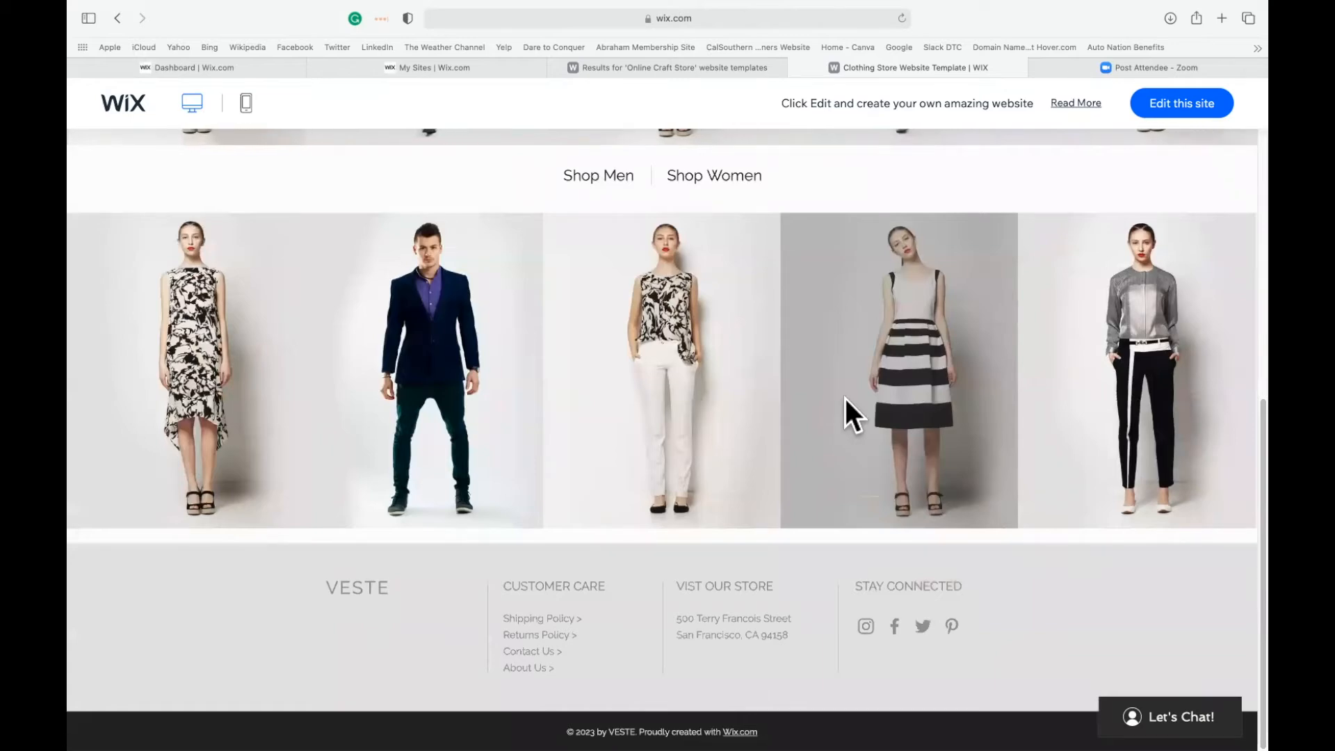
pyautogui.scroll(7, 845, 399)
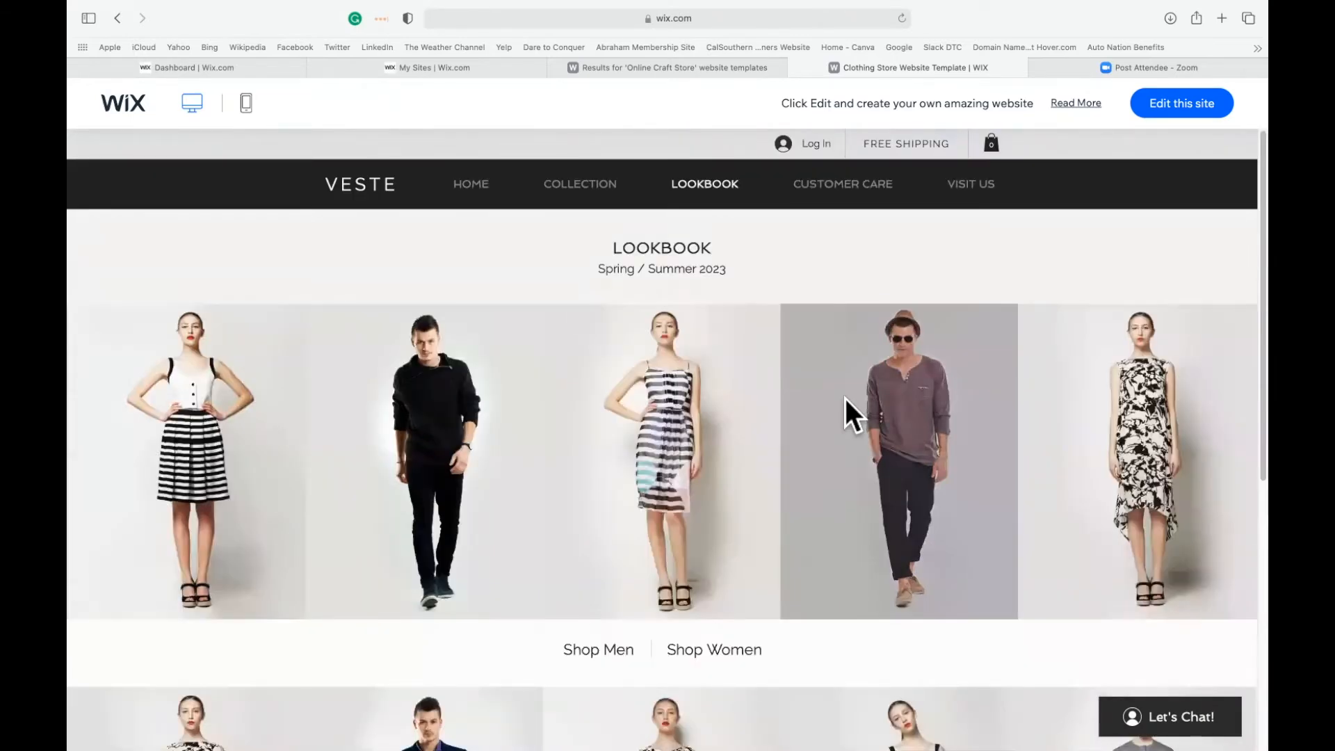
# Examine the contact form and FAQ on the demo's Customer Care page, and view the Visit Us page.
pyautogui.click(854, 203)
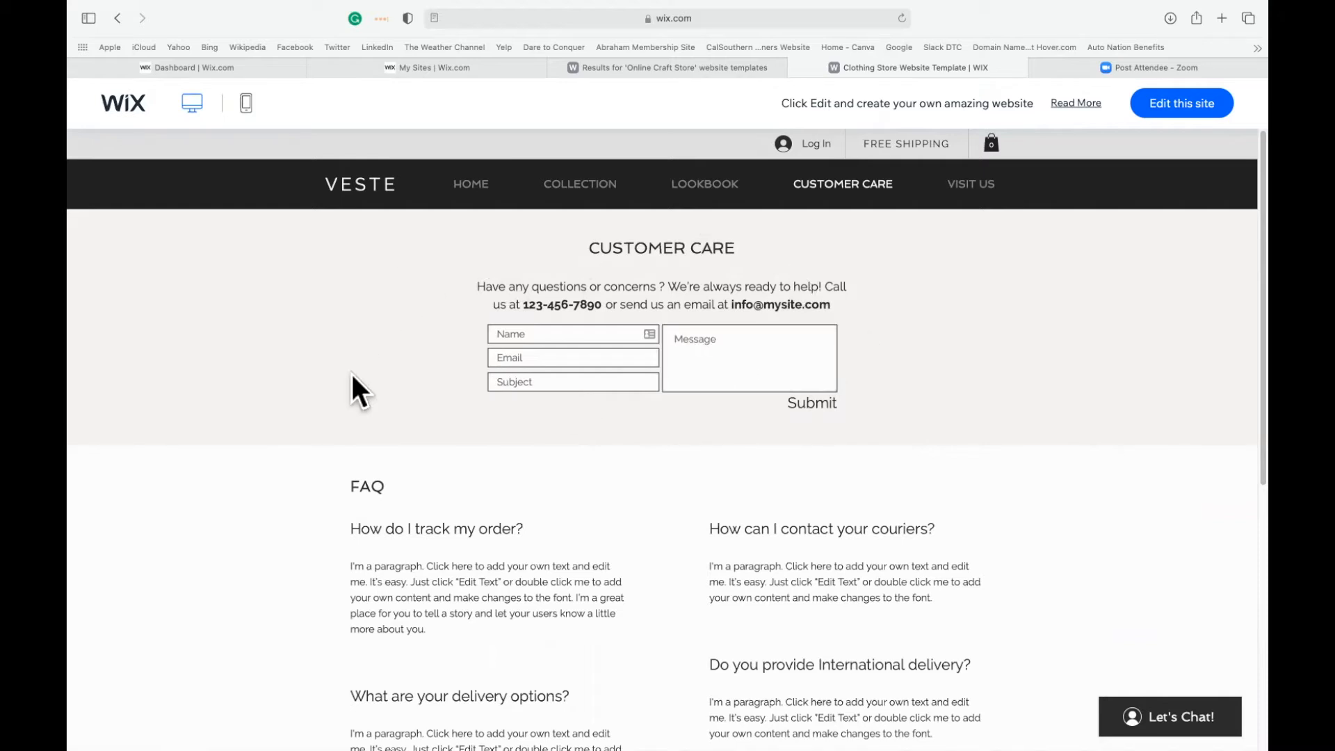
pyautogui.scroll(-3, 697, 563)
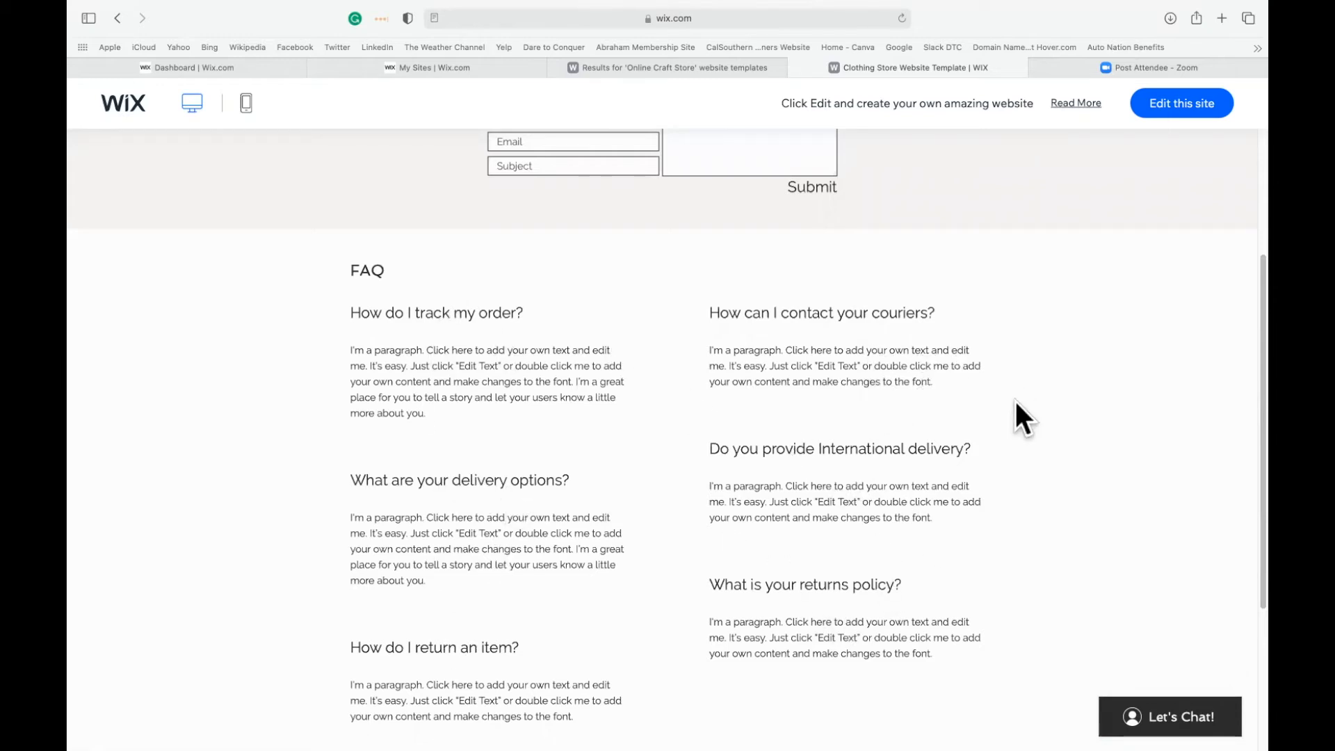
pyautogui.scroll(5, 1015, 417)
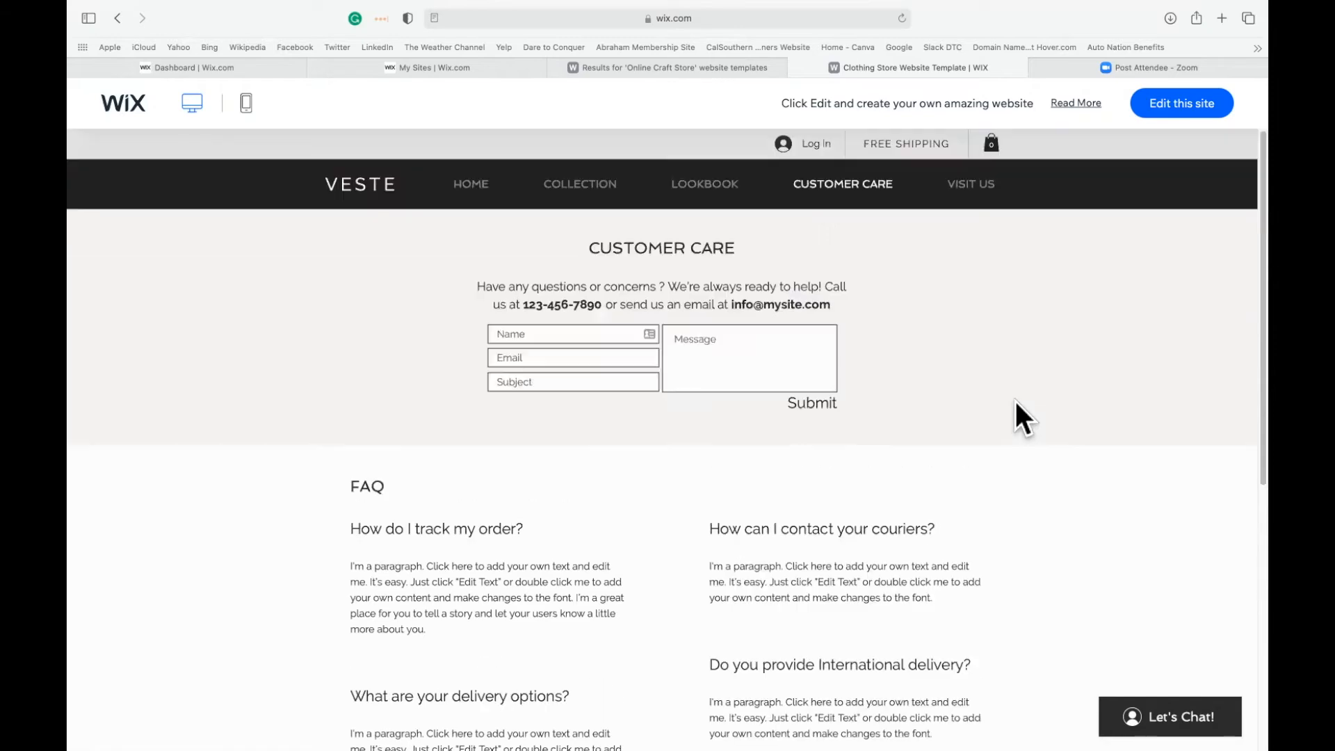
pyautogui.click(962, 188)
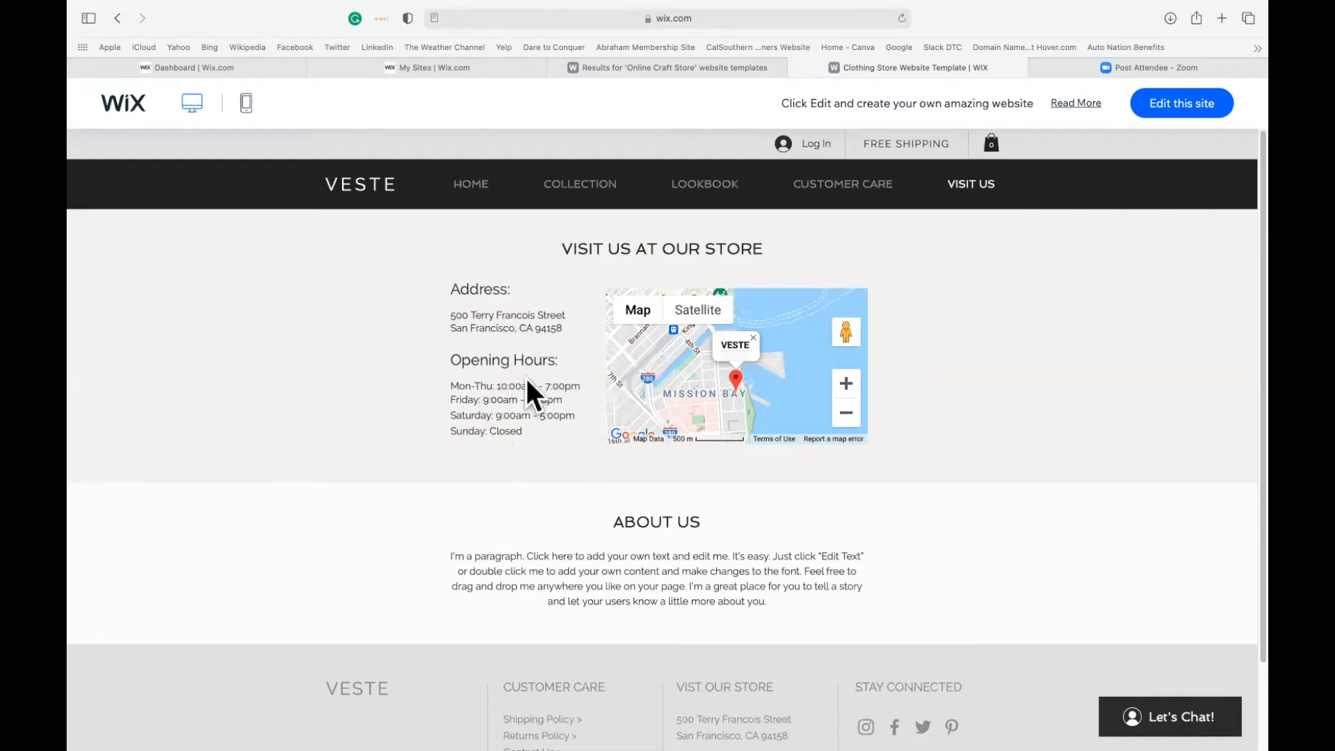
# Open the VESTE template for editing, and check the site's menu of pages.
pyautogui.click(1175, 116)
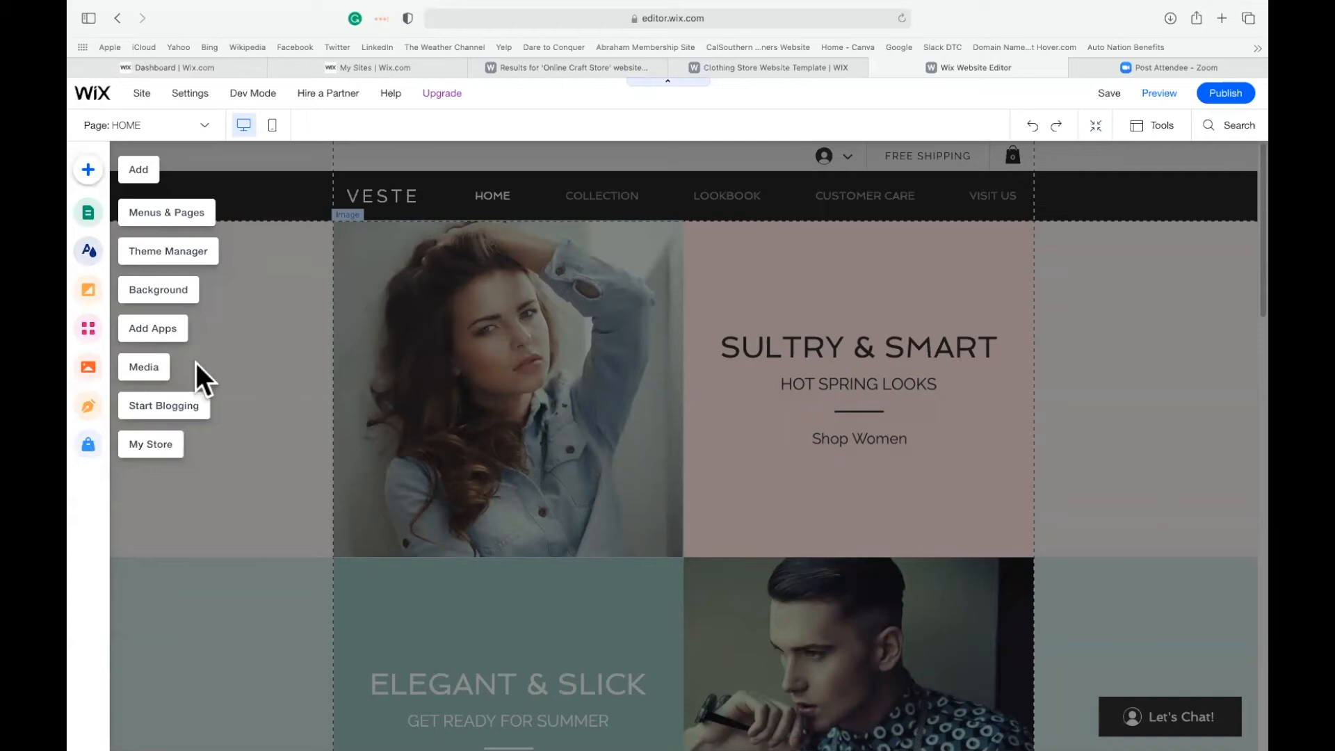
pyautogui.click(151, 210)
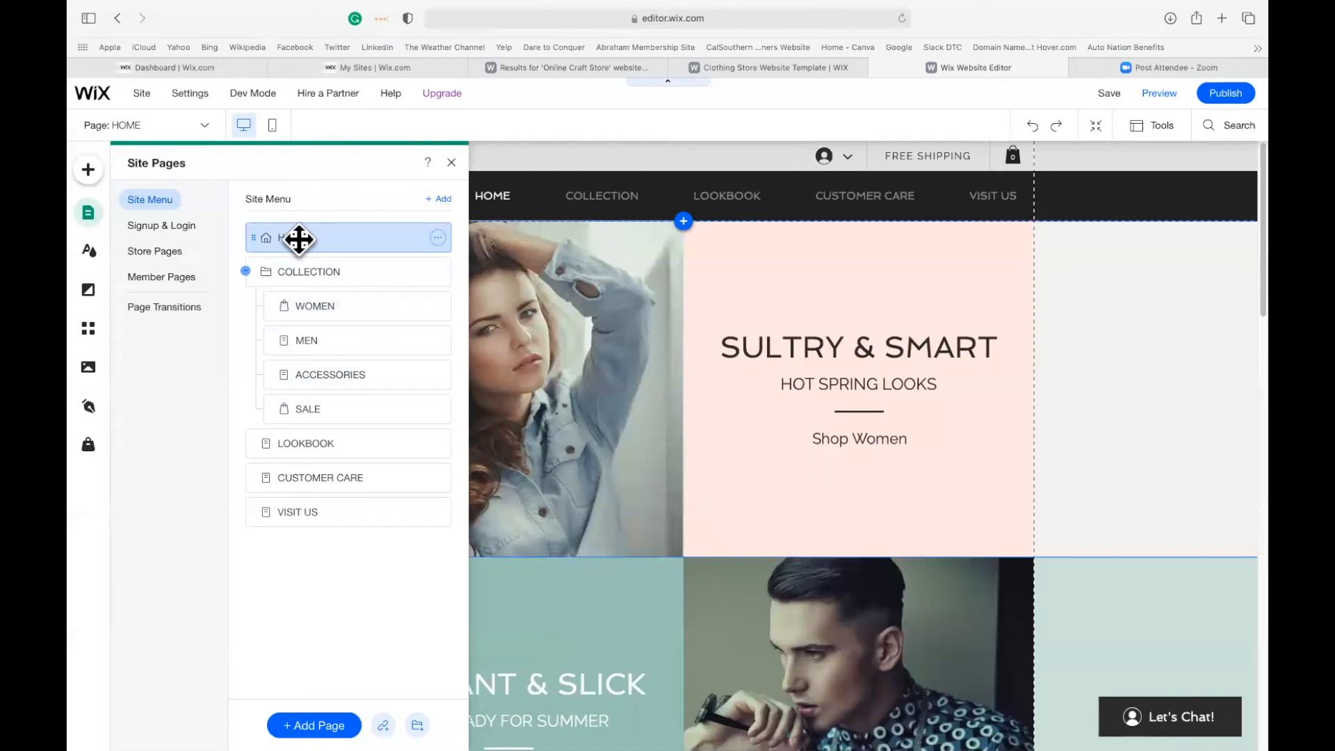
pyautogui.click(451, 162)
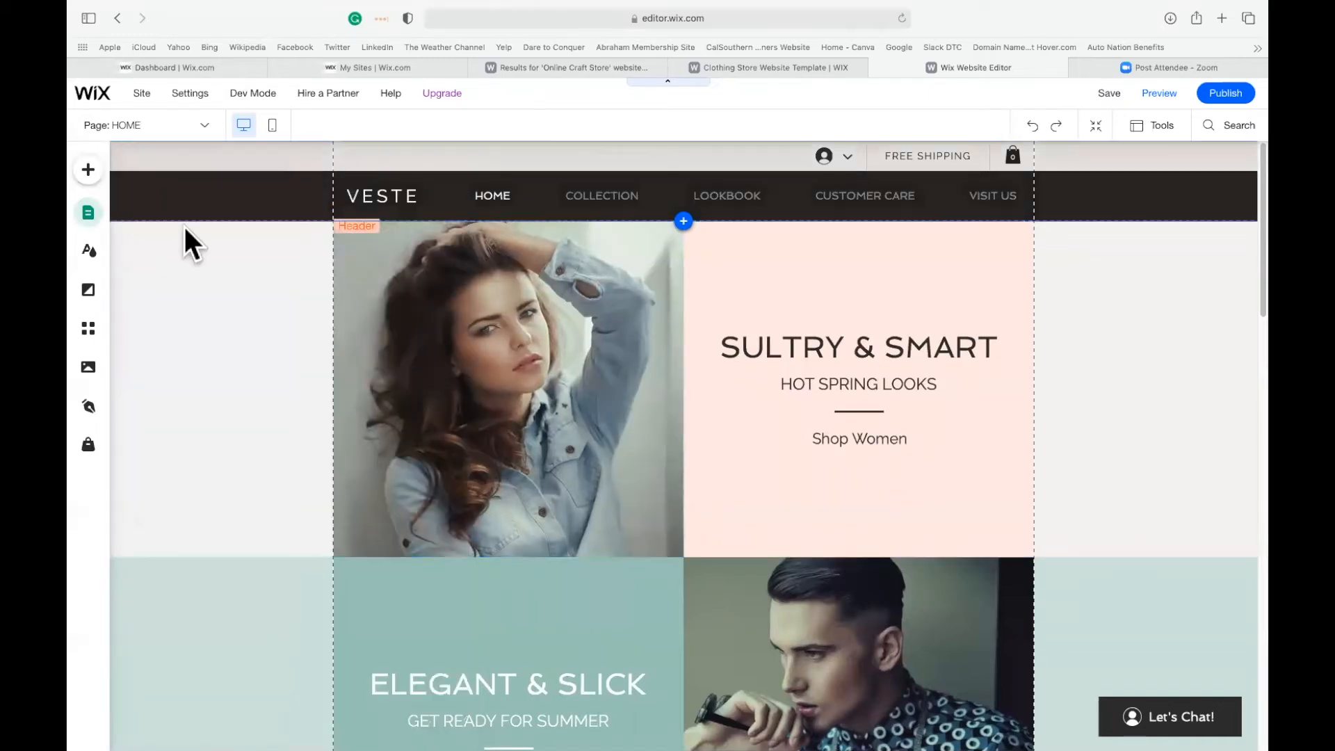
# Replace the woman's photo in the home page's first strip with the Media from Wix photo of a child holding a chicken.
pyautogui.click(515, 313)
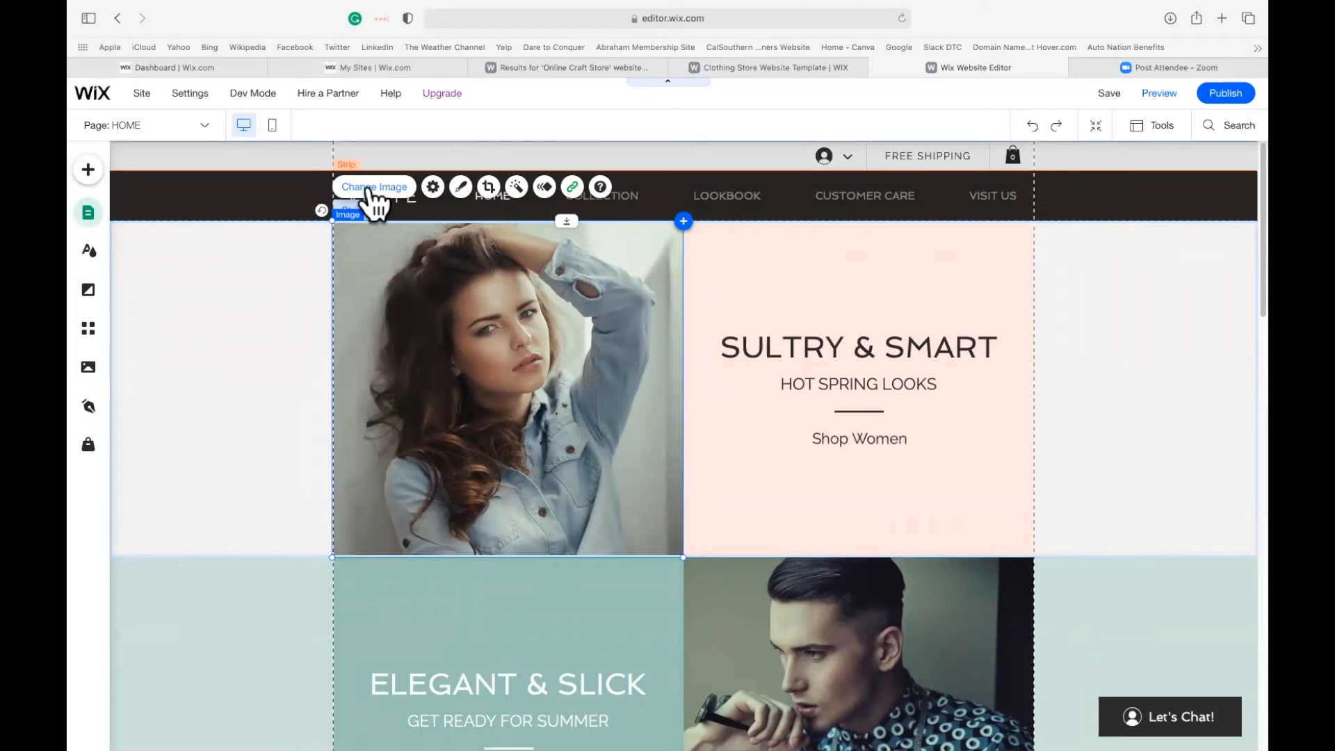
pyautogui.click(374, 188)
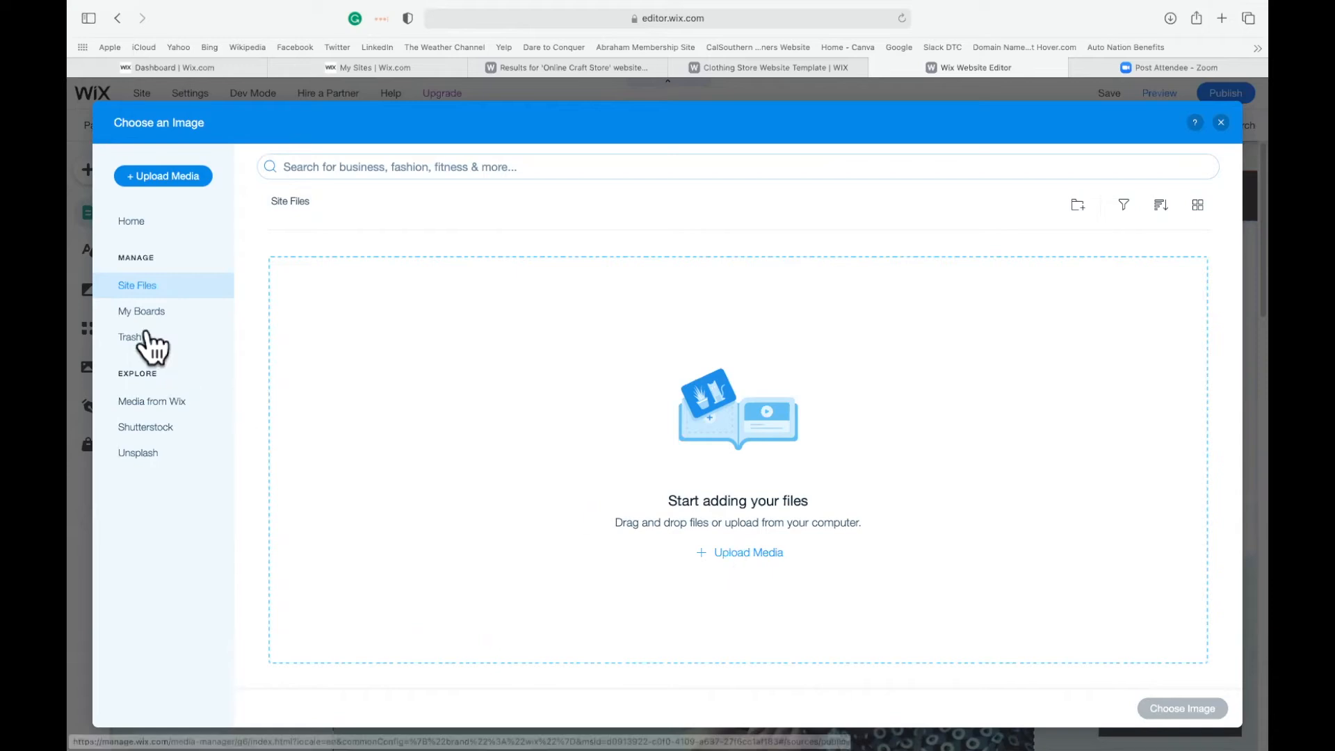
pyautogui.click(156, 404)
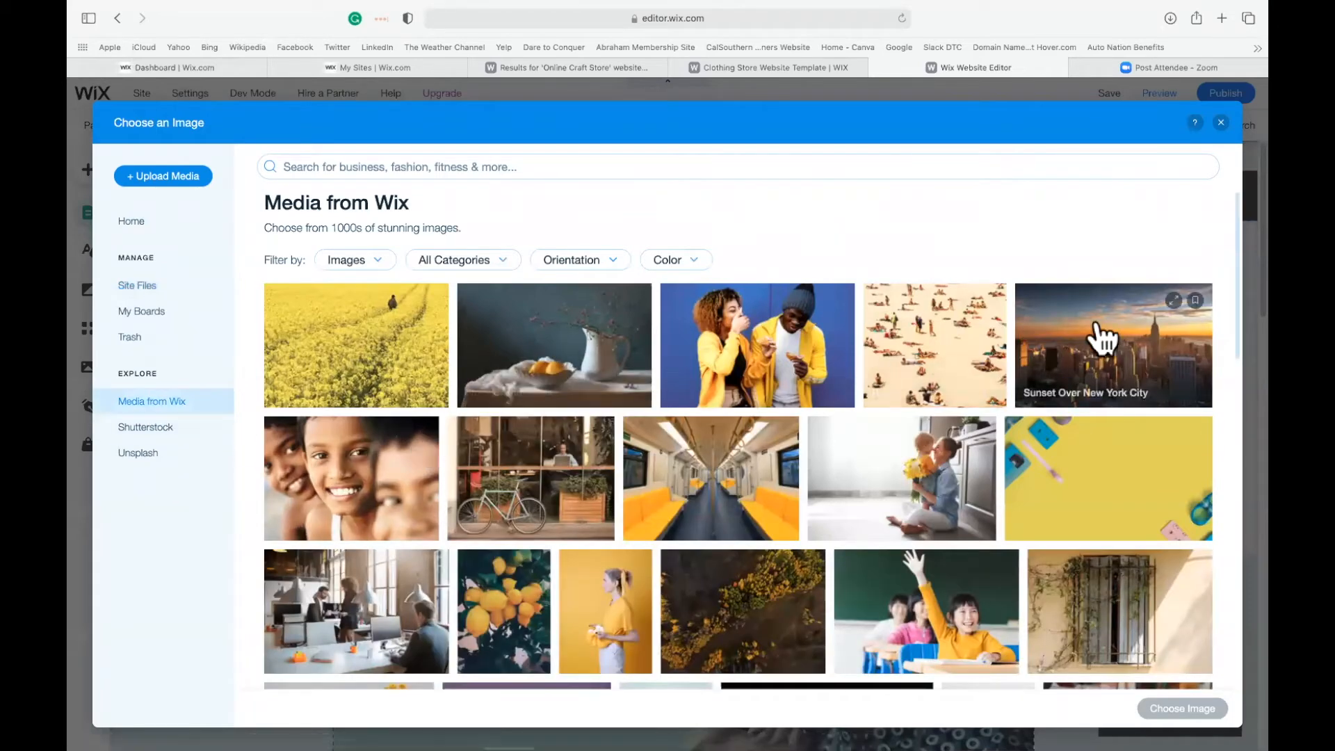
pyautogui.scroll(-4, 1001, 456)
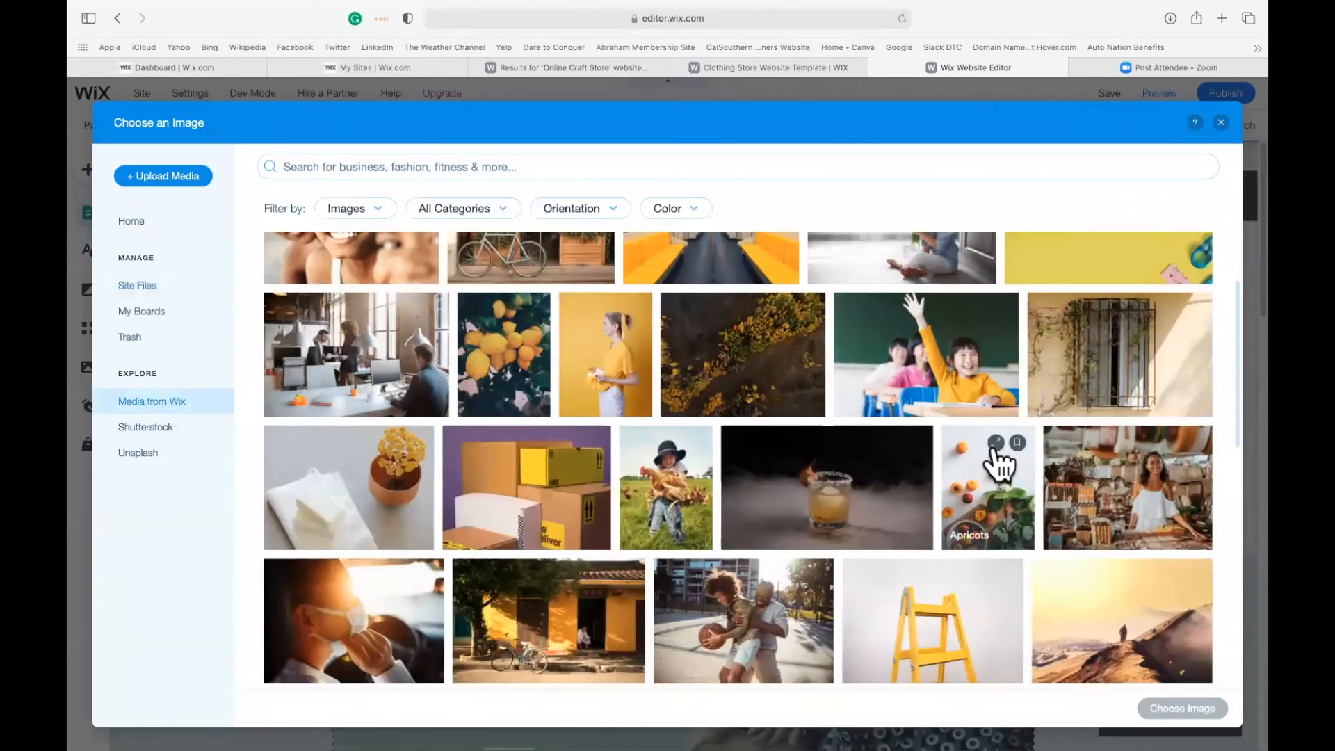
pyautogui.scroll(-1, 921, 528)
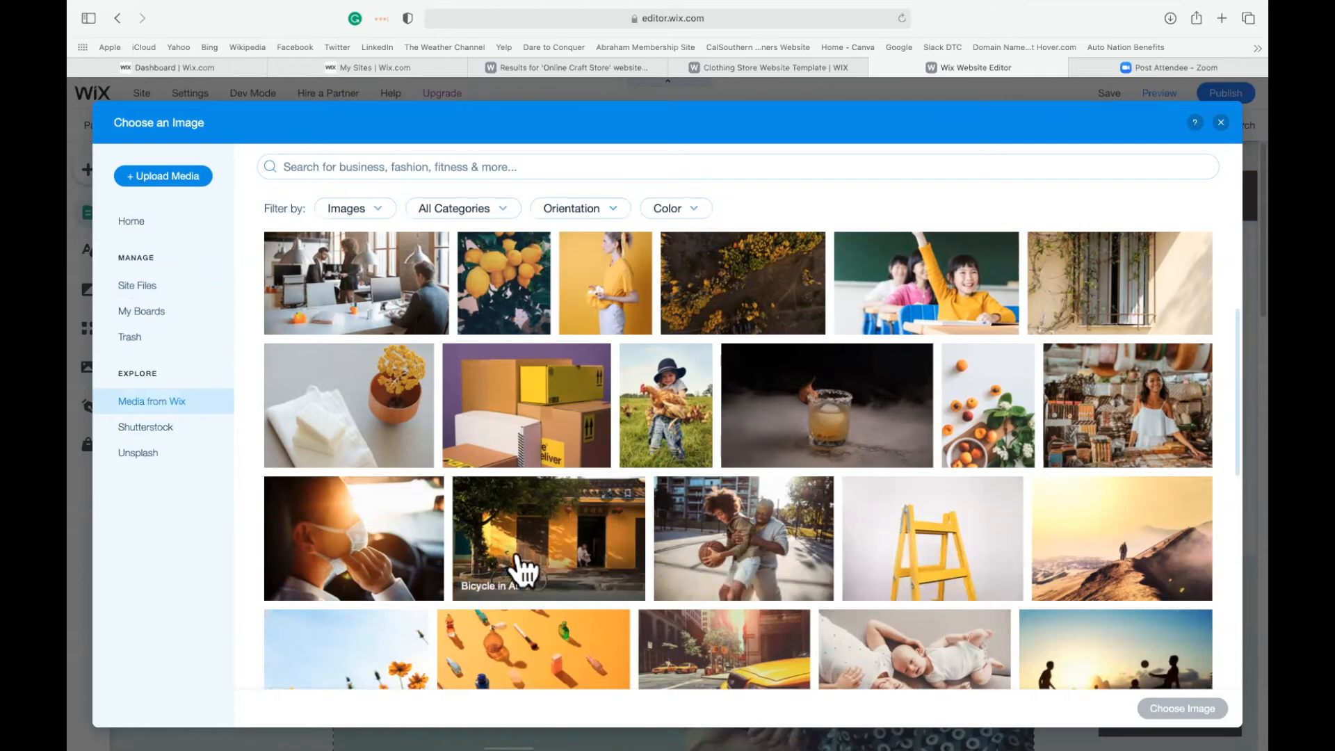
pyautogui.click(664, 421)
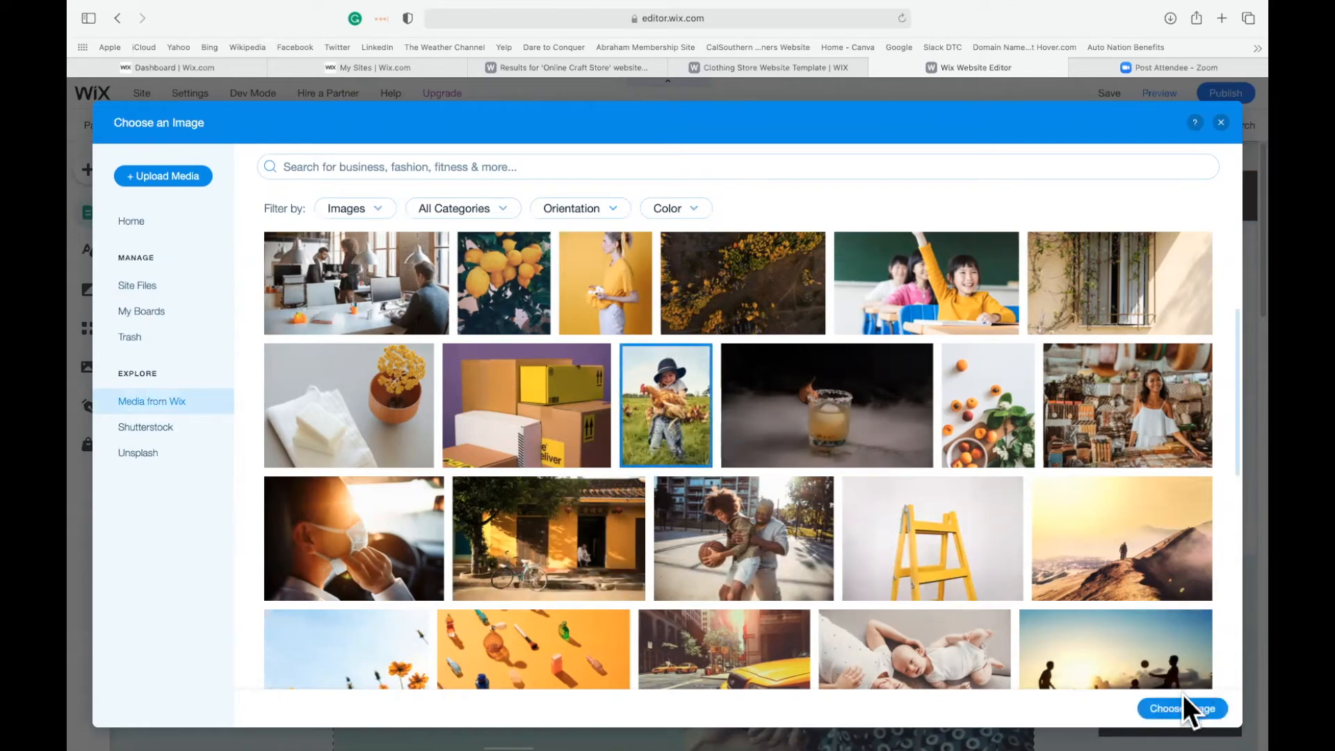
pyautogui.press('Escape')
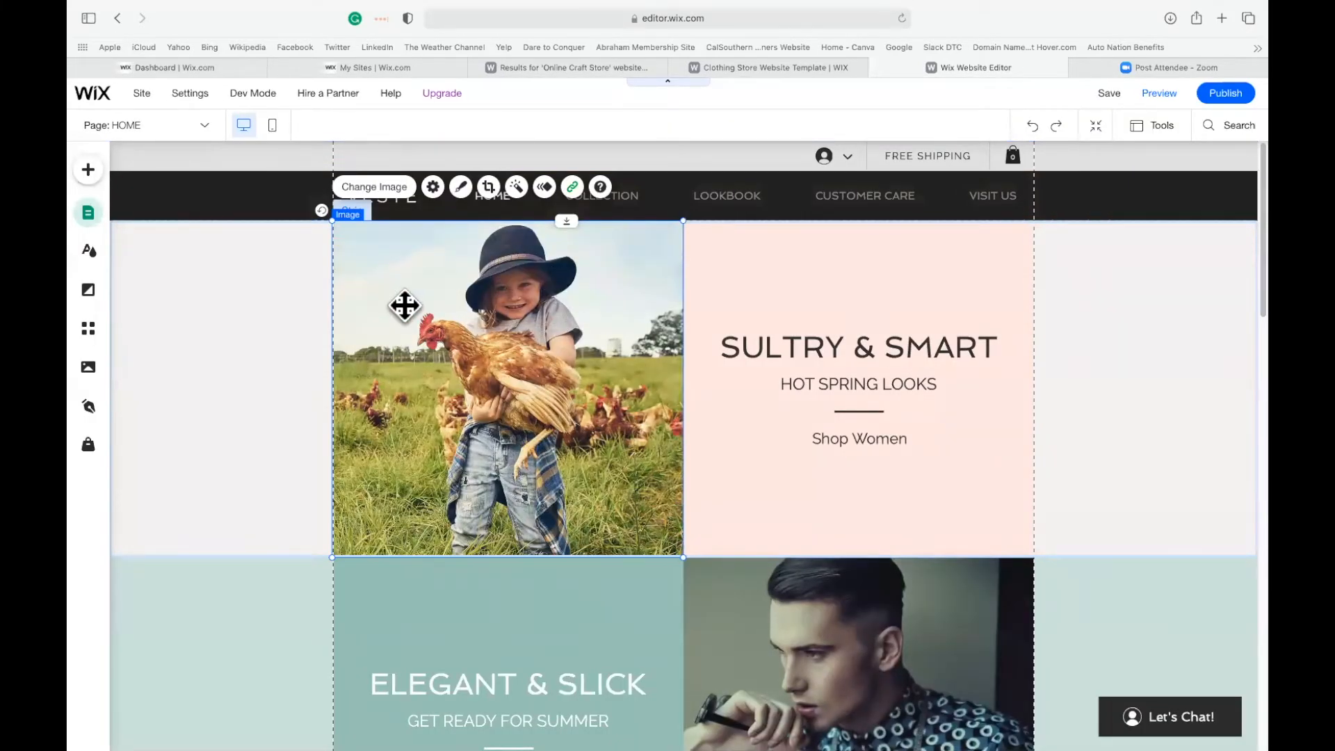
# Set the background color of the home page's first strip to the custom red #FF4040.
pyautogui.click(1184, 393)
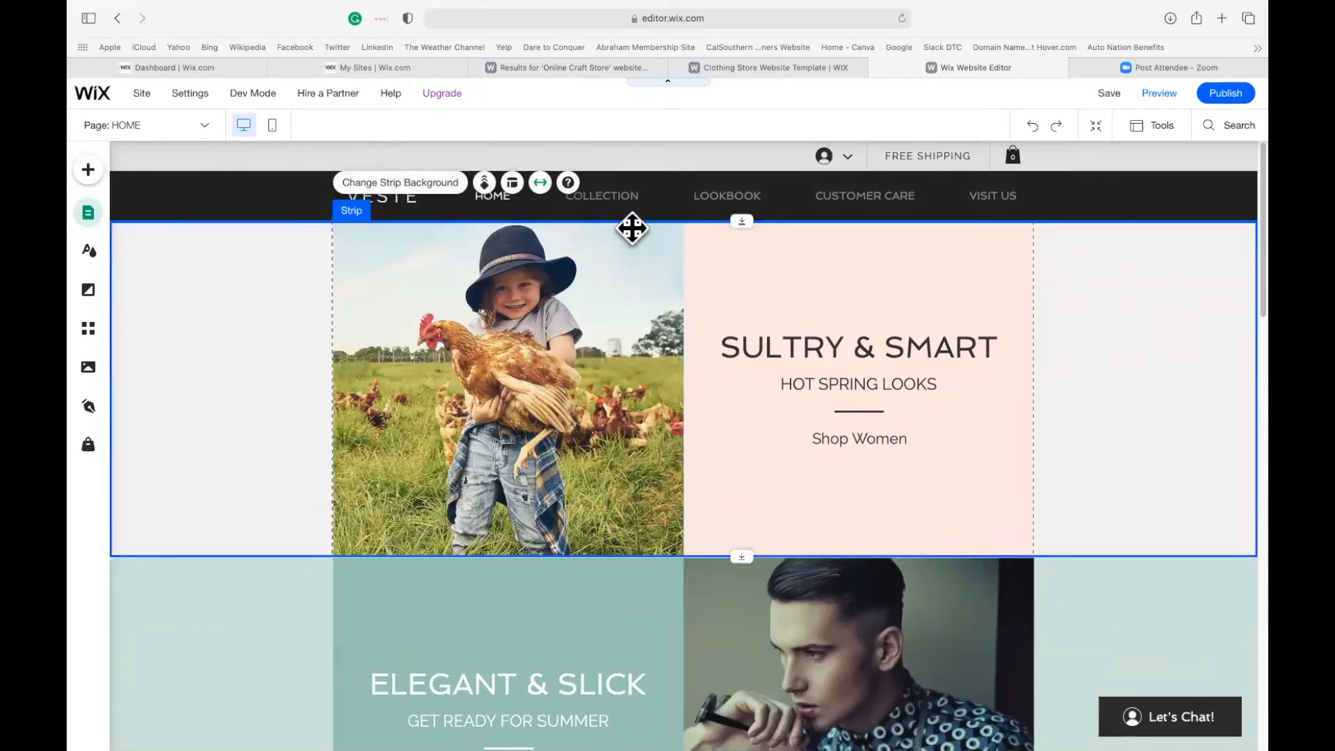
pyautogui.click(414, 184)
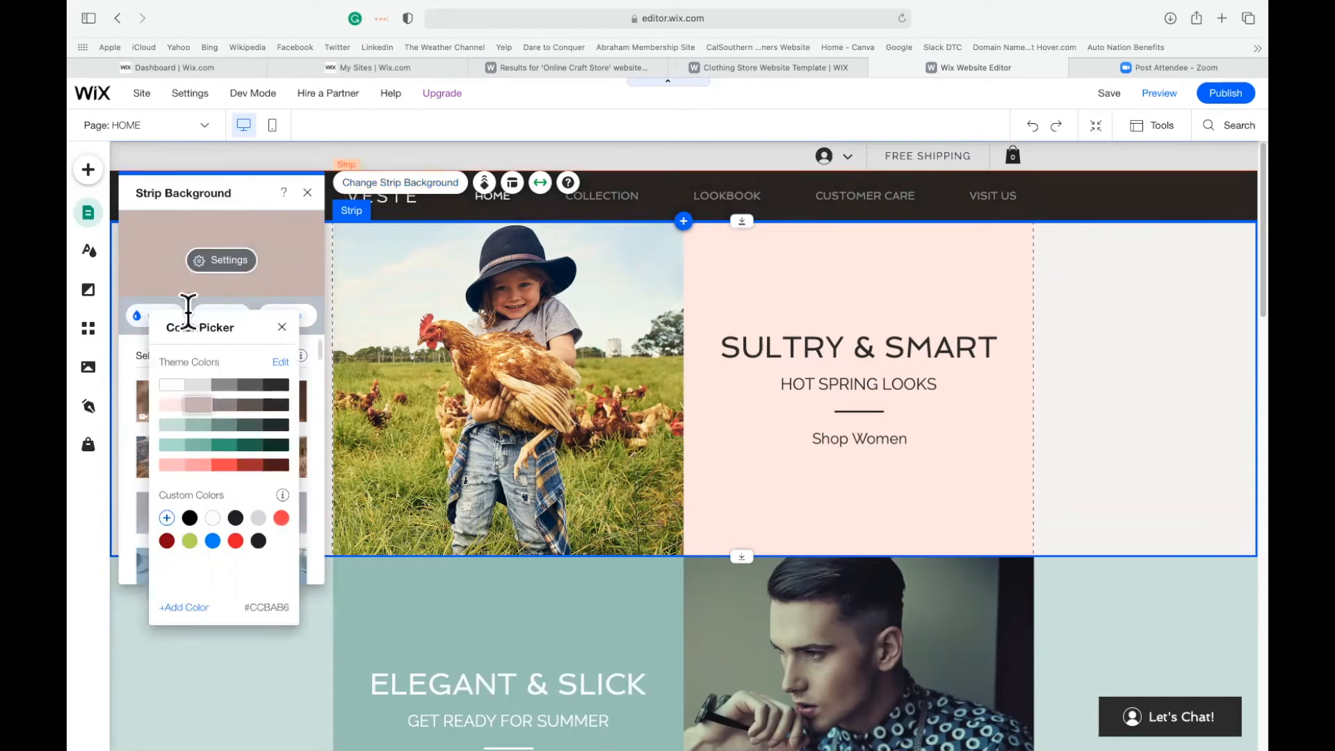
pyautogui.click(281, 518)
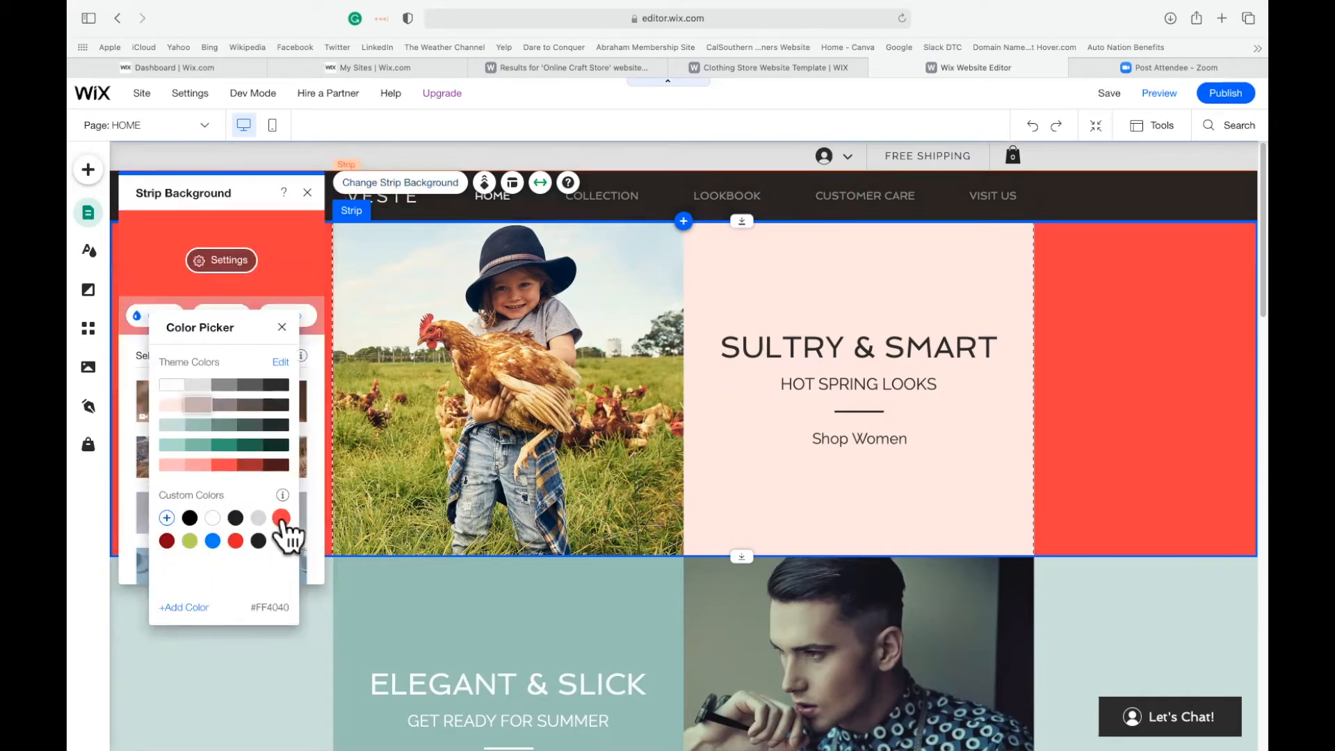
pyautogui.click(281, 329)
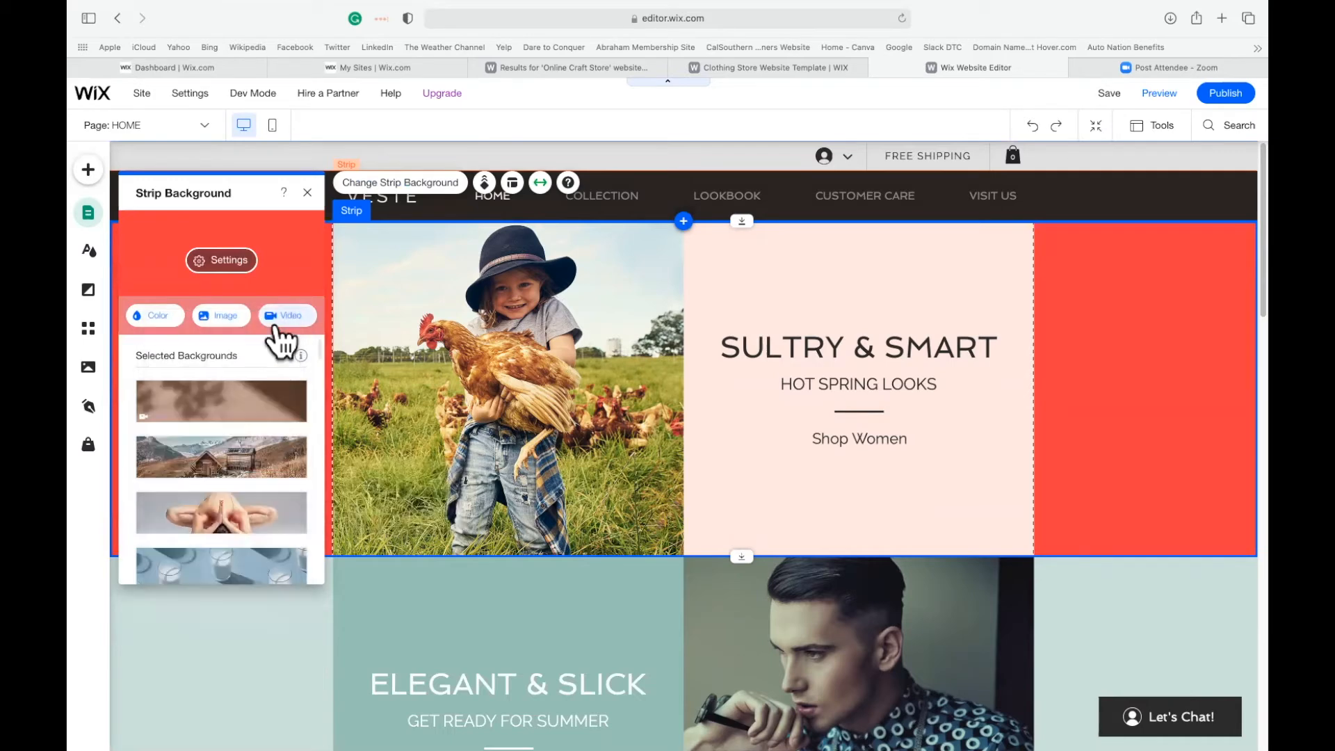
pyautogui.click(307, 193)
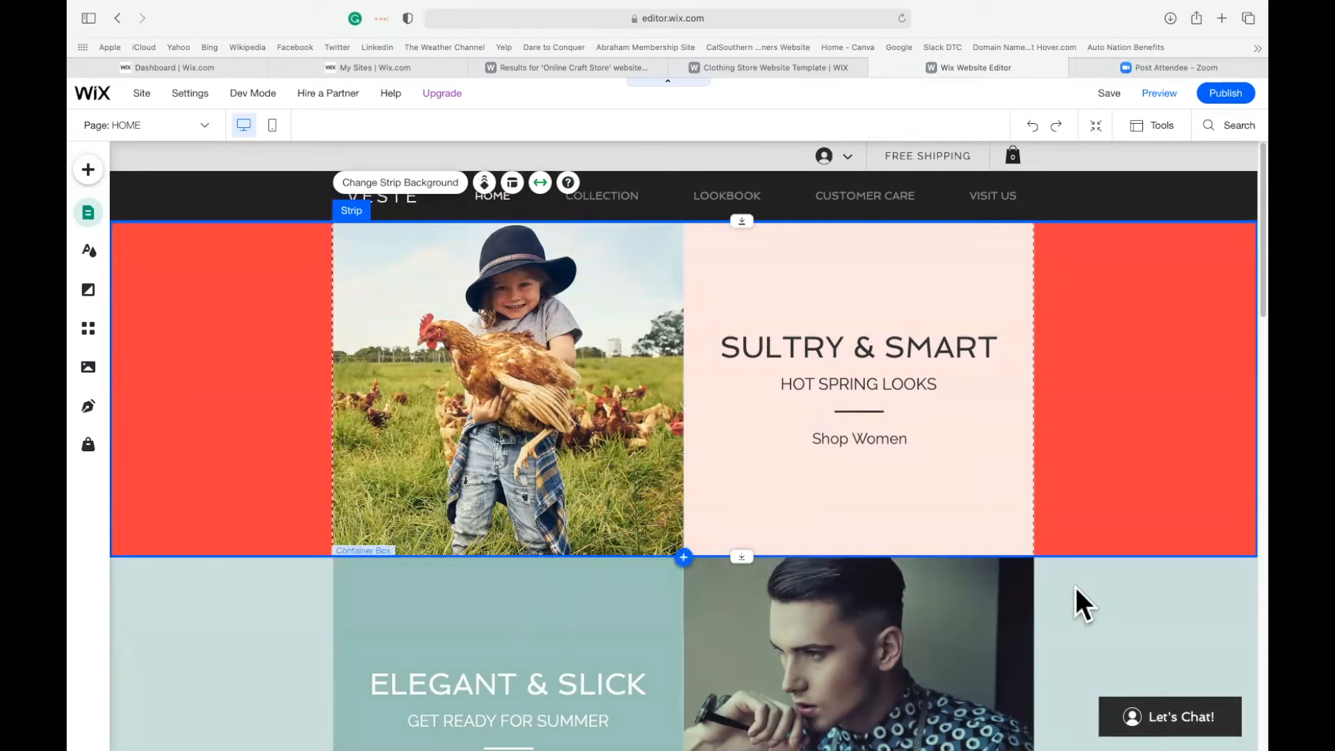
# Change the background color of the home page's first strip to the custom blue.
pyautogui.click(1157, 564)
pyautogui.scroll(-4, 1157, 564)
pyautogui.scroll(-5, 1157, 563)
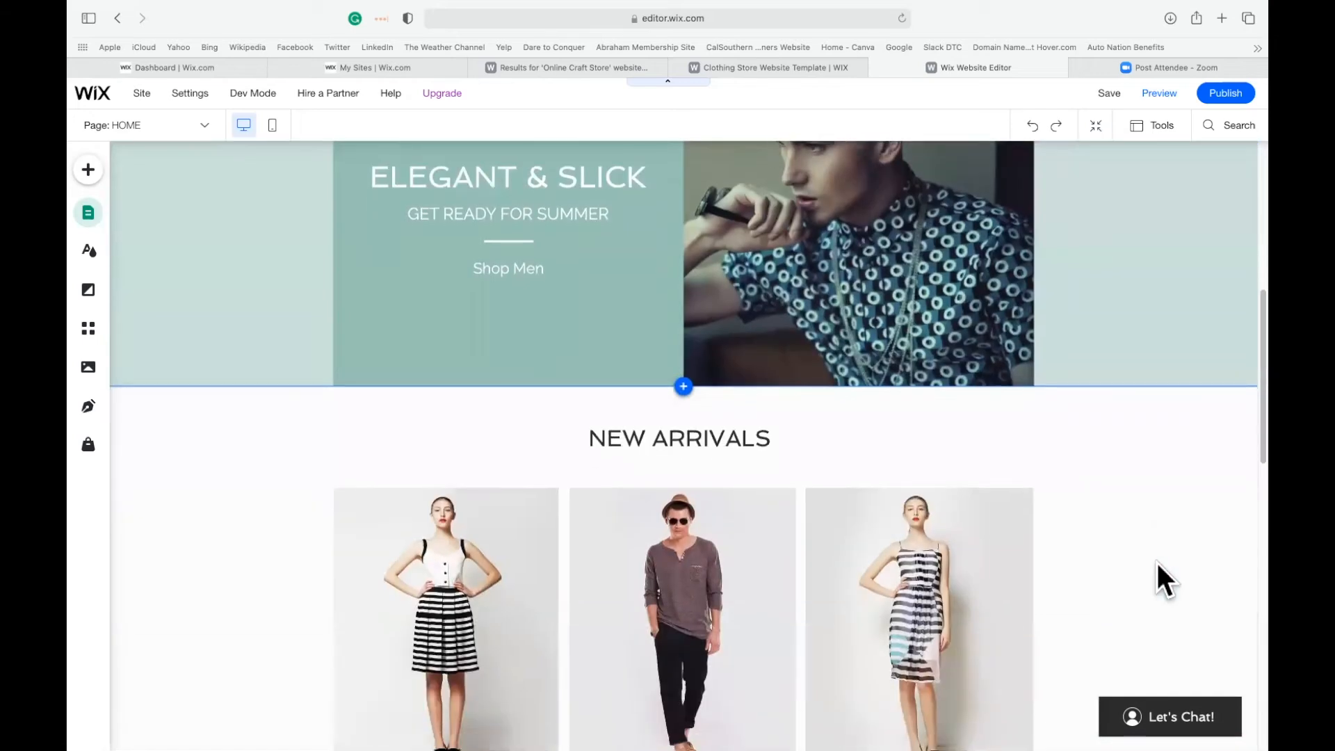
pyautogui.scroll(8, 1155, 560)
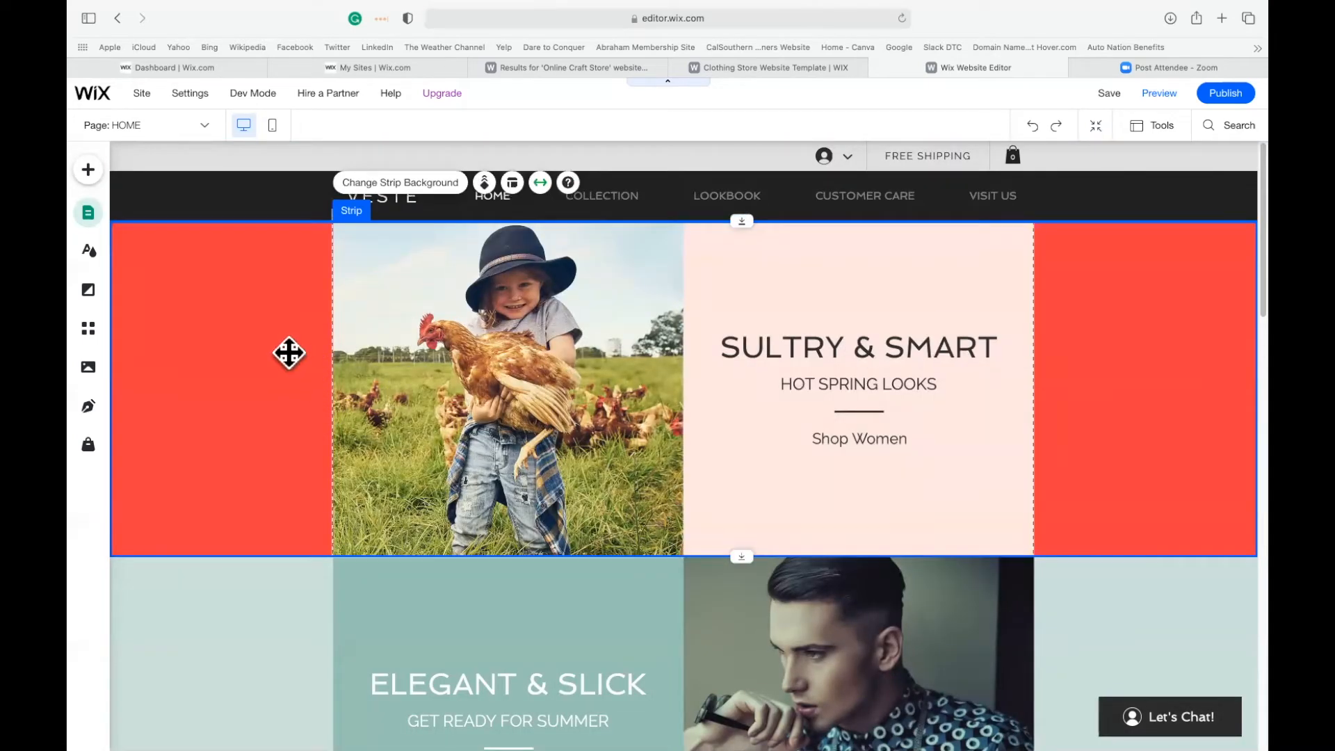
pyautogui.click(394, 183)
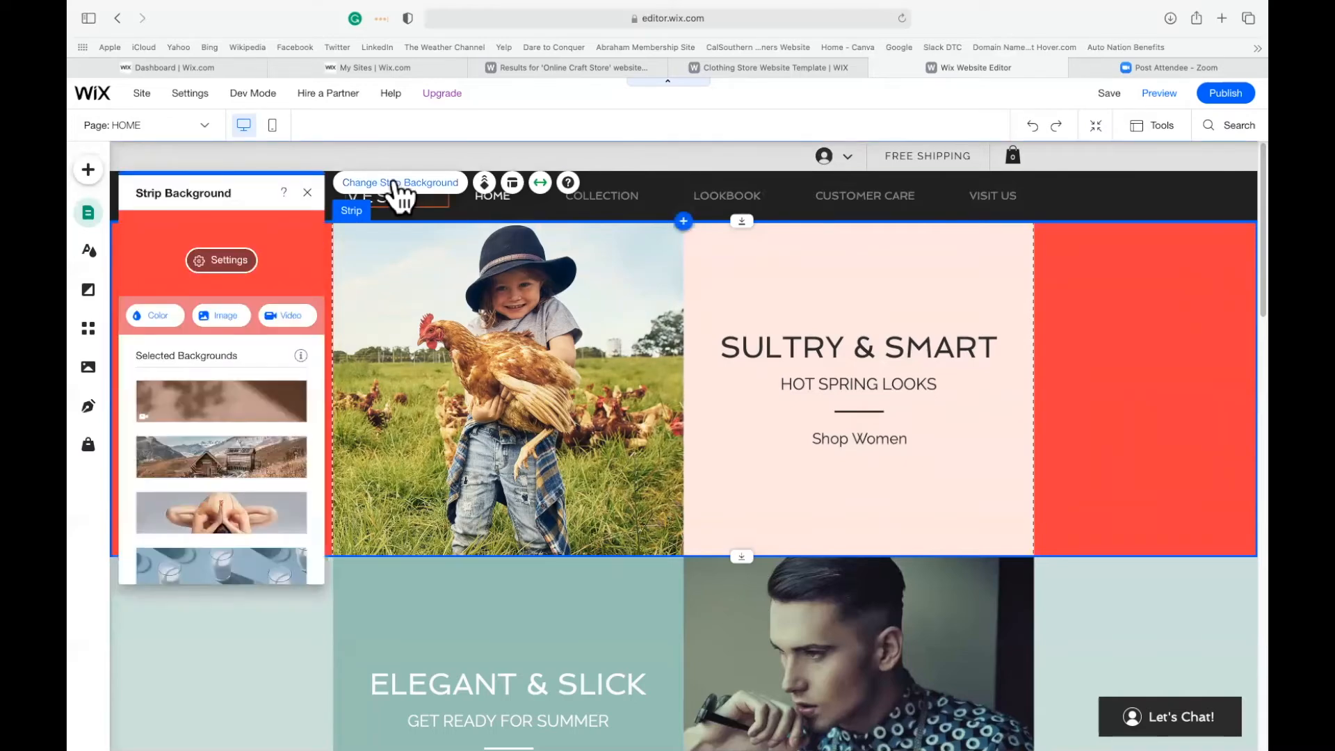
pyautogui.click(141, 318)
pyautogui.click(204, 548)
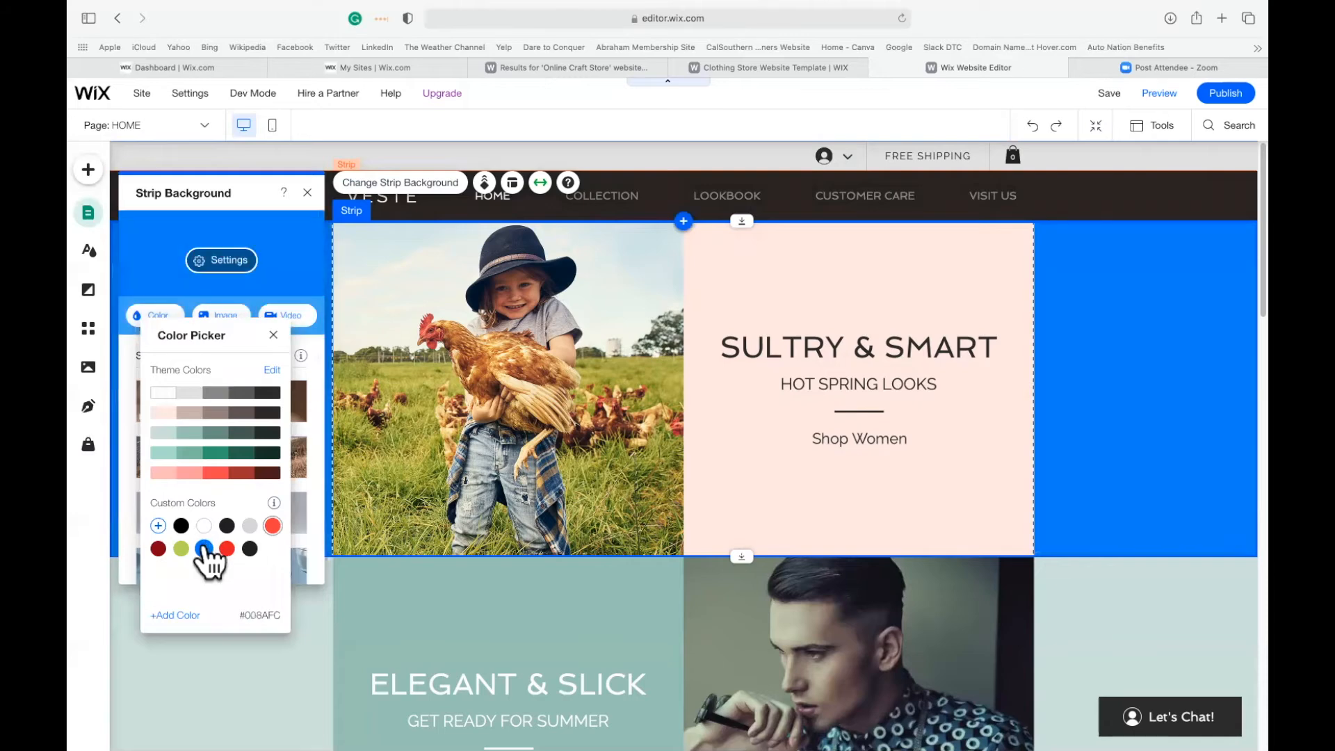
pyautogui.click(273, 335)
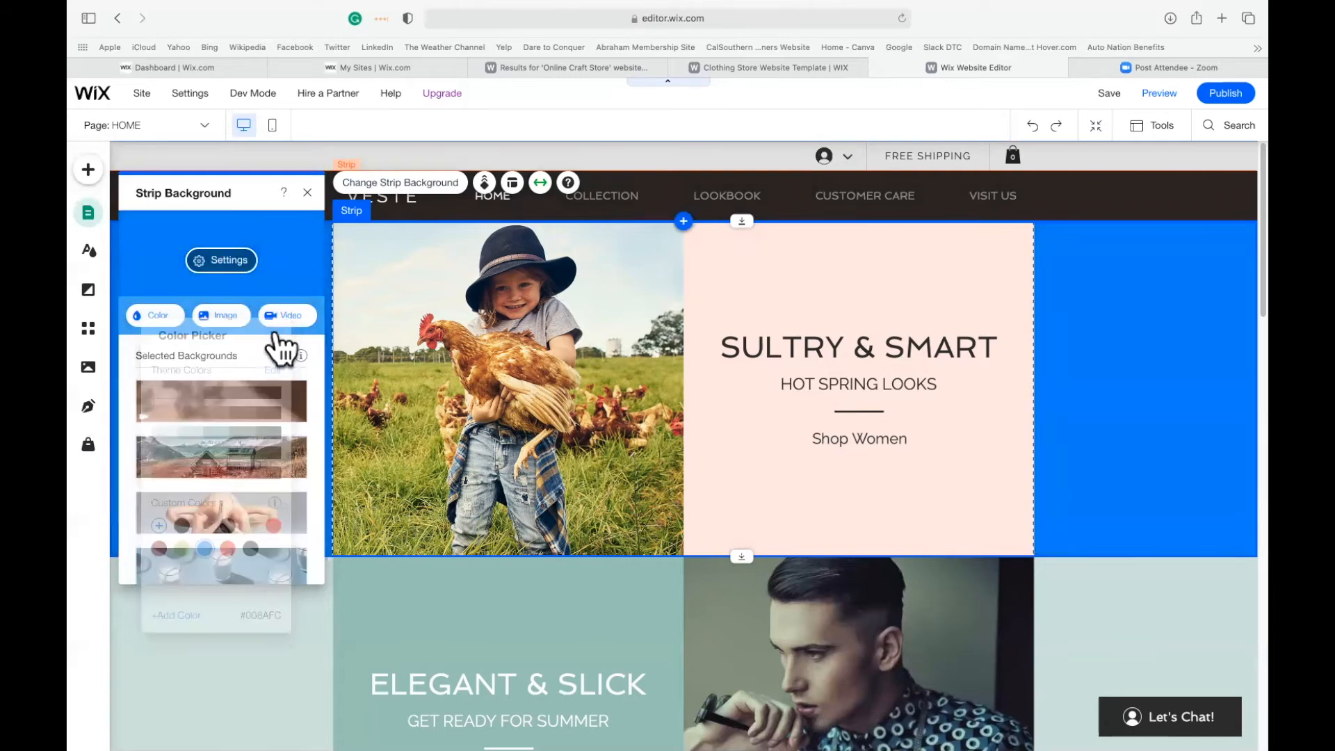
pyautogui.click(307, 192)
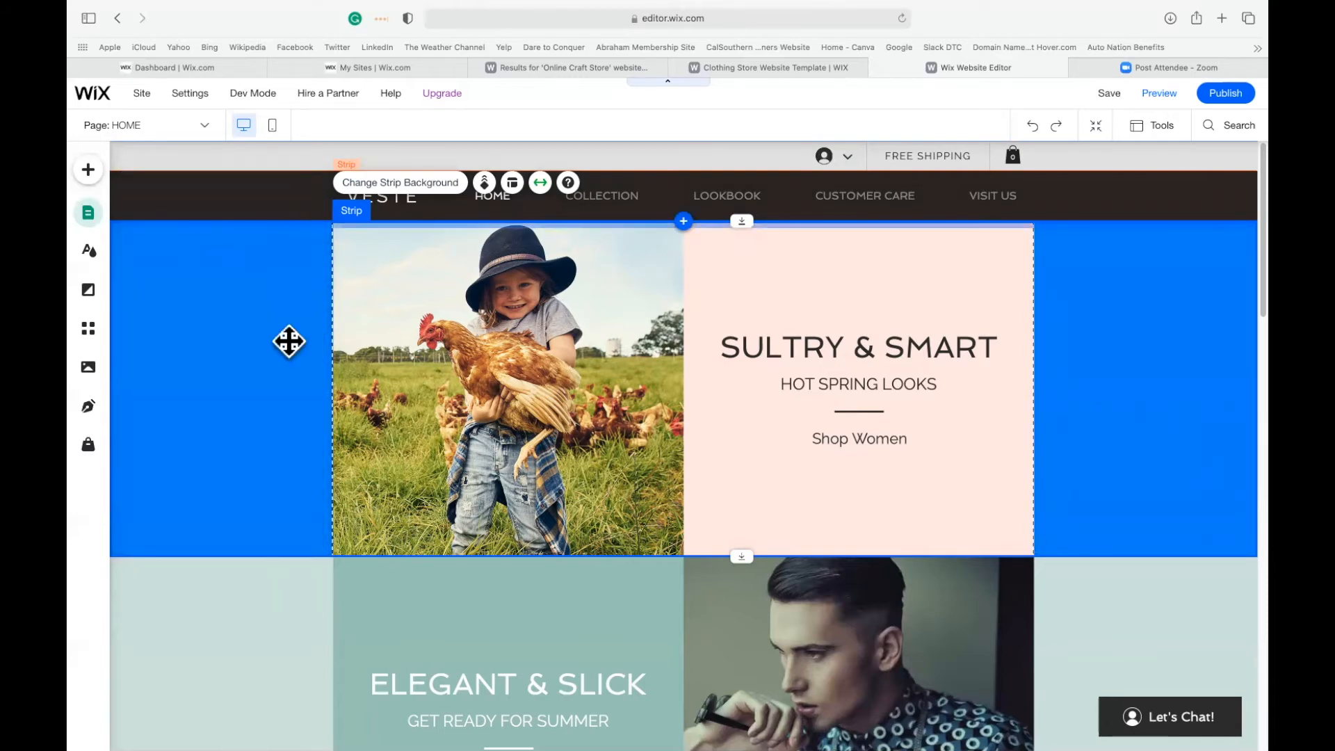
# Add a social bar with full-color icons and place it over the lower part of the child's photo.
pyautogui.click(88, 171)
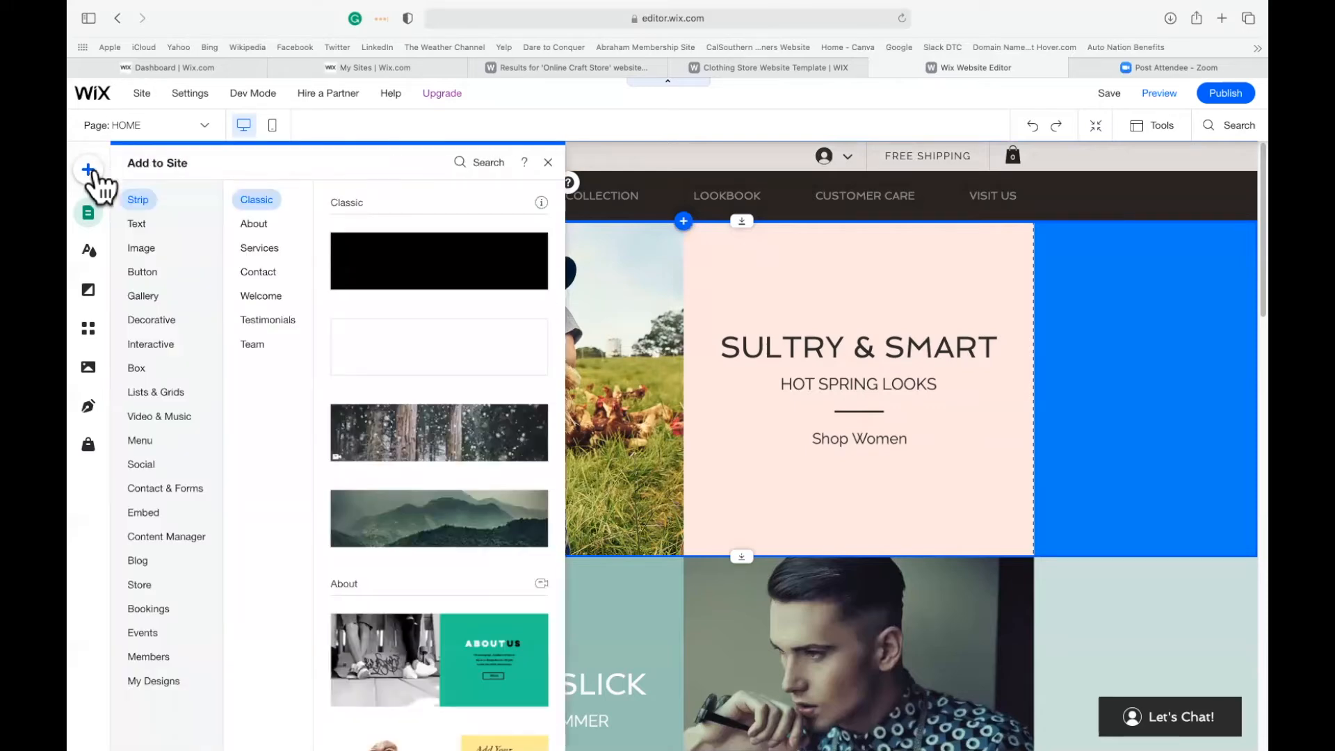
pyautogui.click(139, 224)
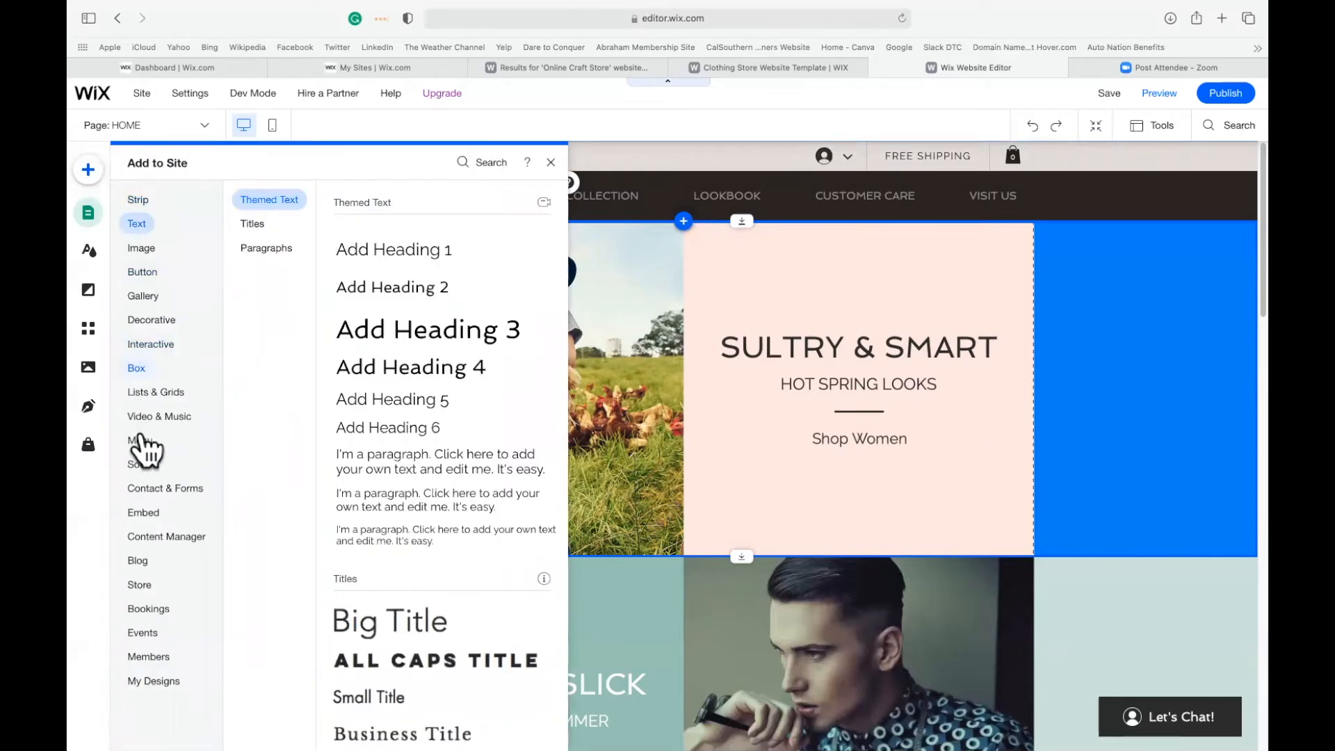
pyautogui.click(141, 464)
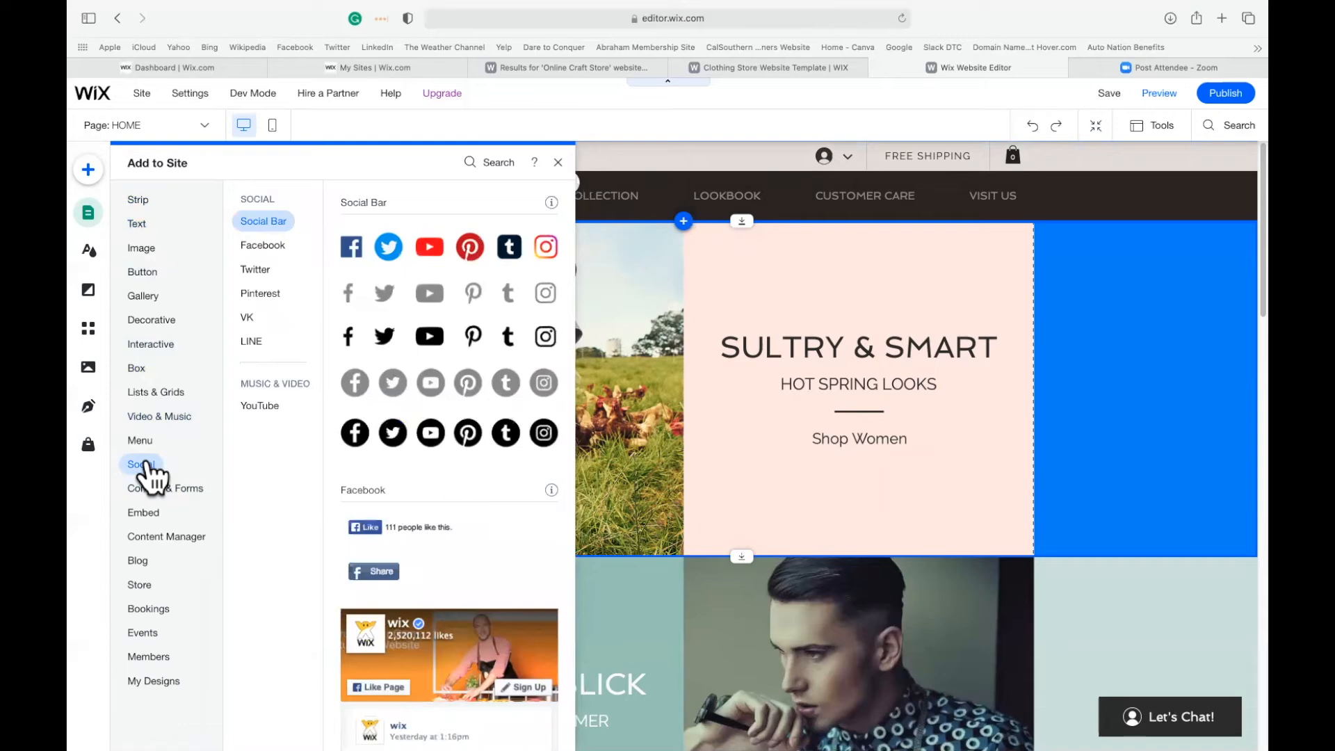
pyautogui.click(356, 244)
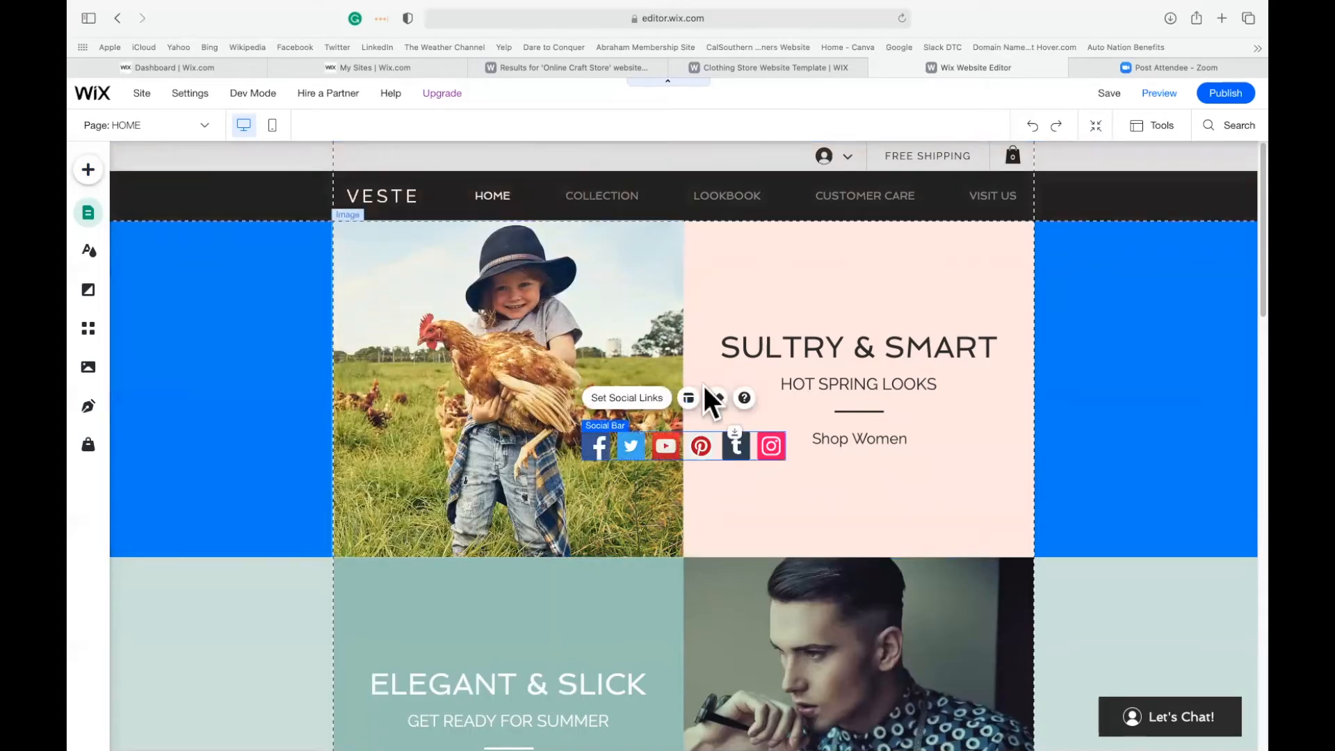
pyautogui.moveTo(636, 478); pyautogui.dragTo(457, 516)
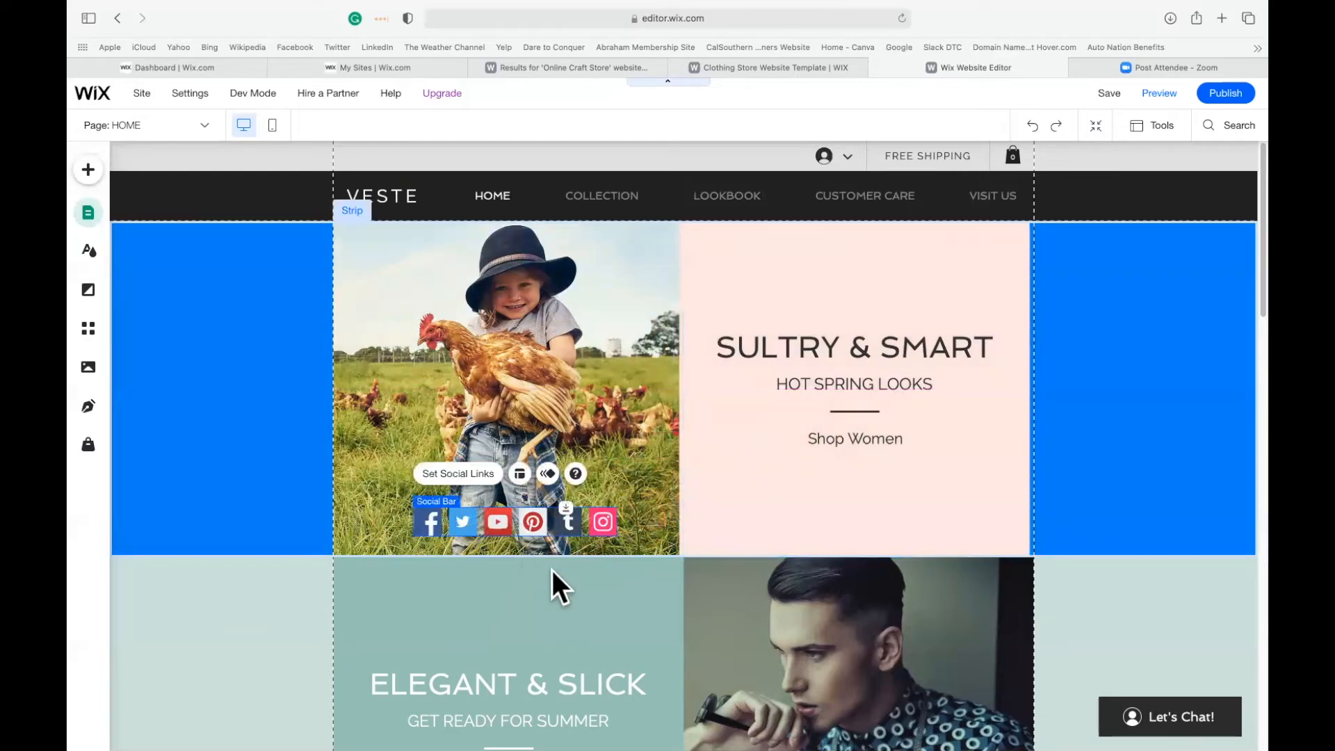
pyautogui.click(1053, 416)
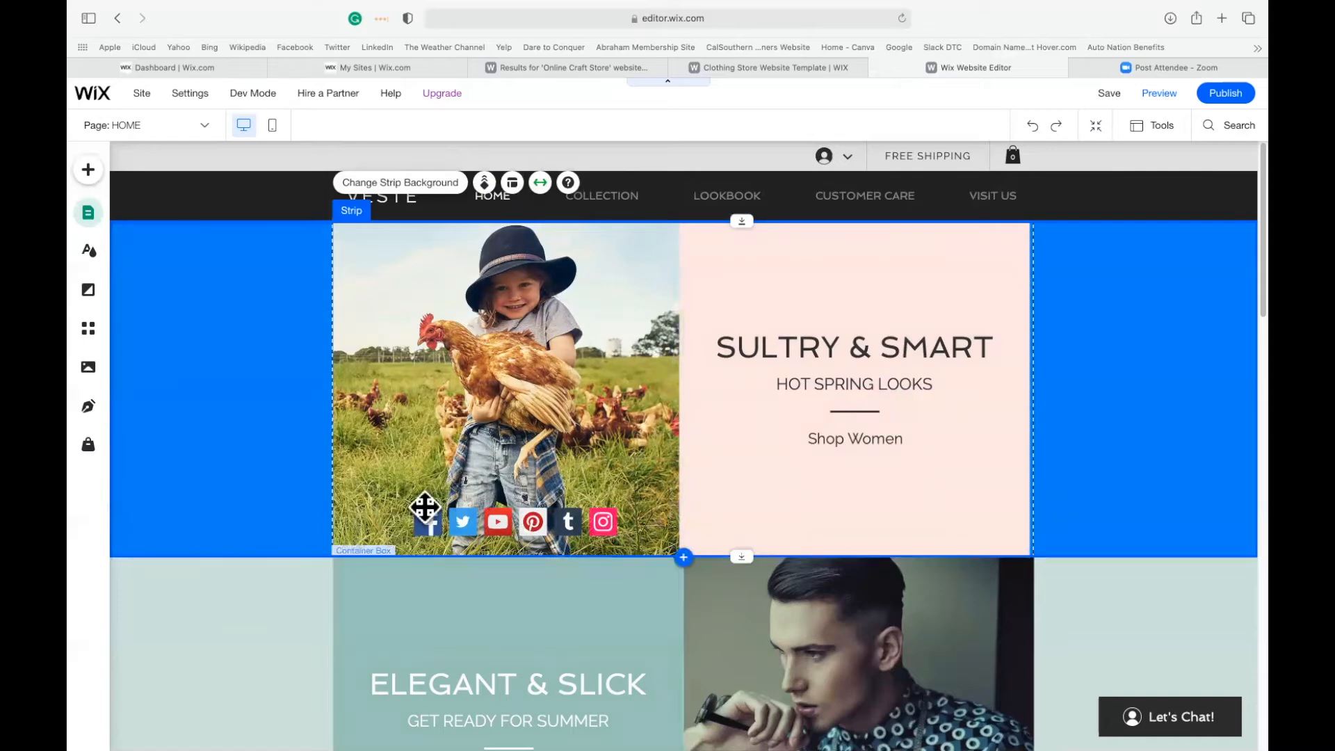
# Look through the element categories that can be added to the site, including Image, Gallery, Box, Menu, Bookings and Store.
pyautogui.click(89, 171)
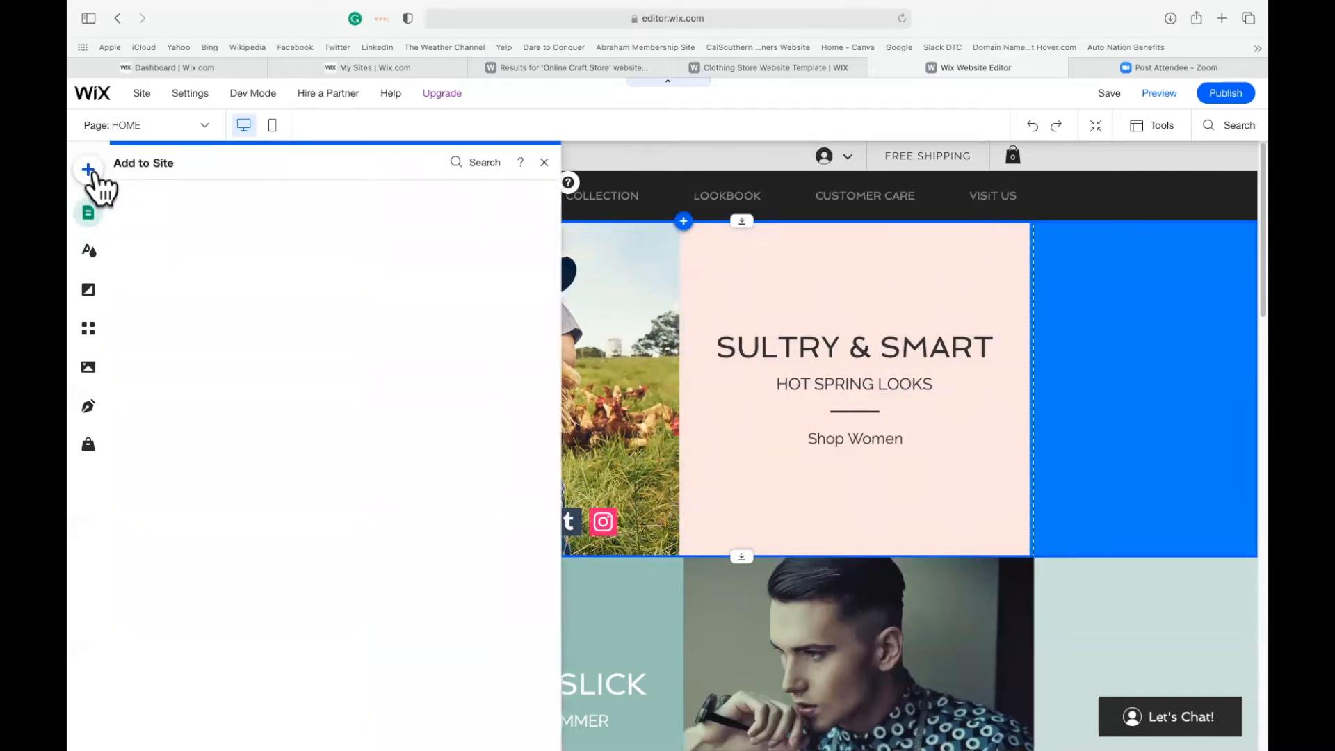
pyautogui.click(143, 201)
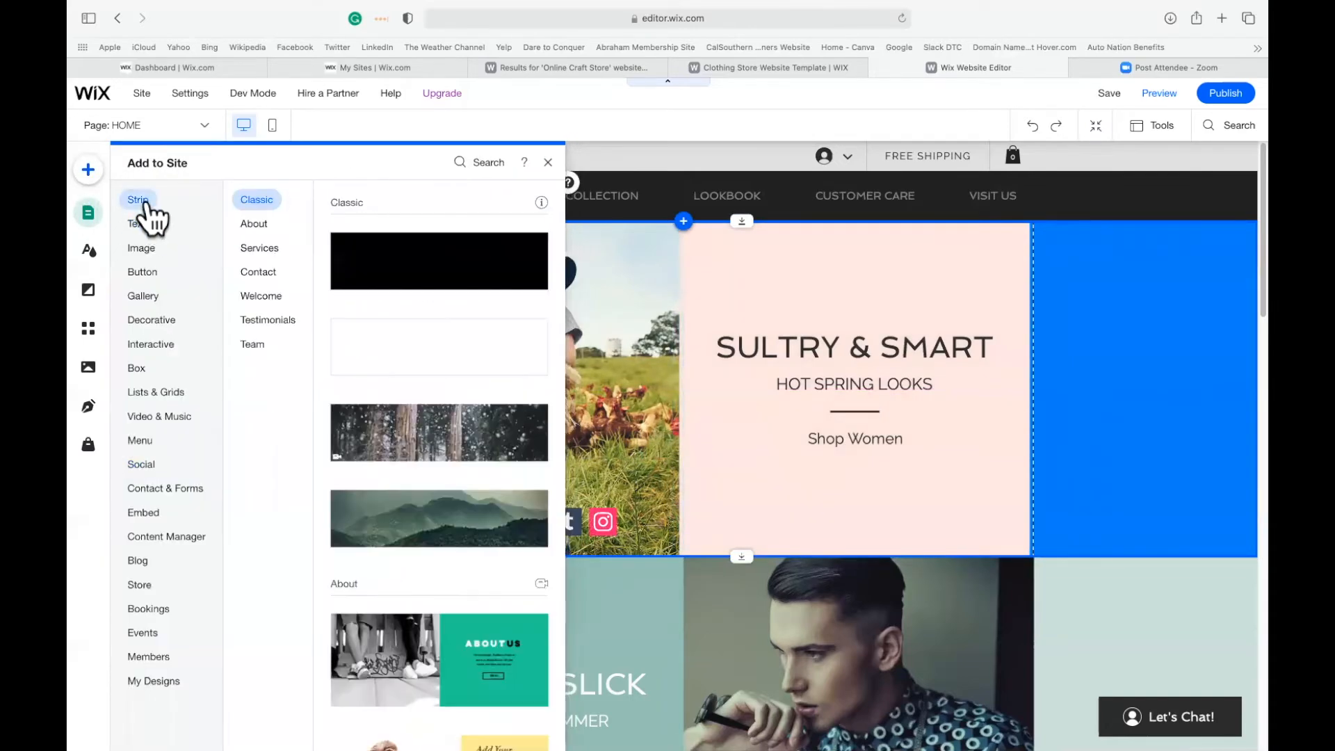
pyautogui.click(142, 223)
pyautogui.click(141, 247)
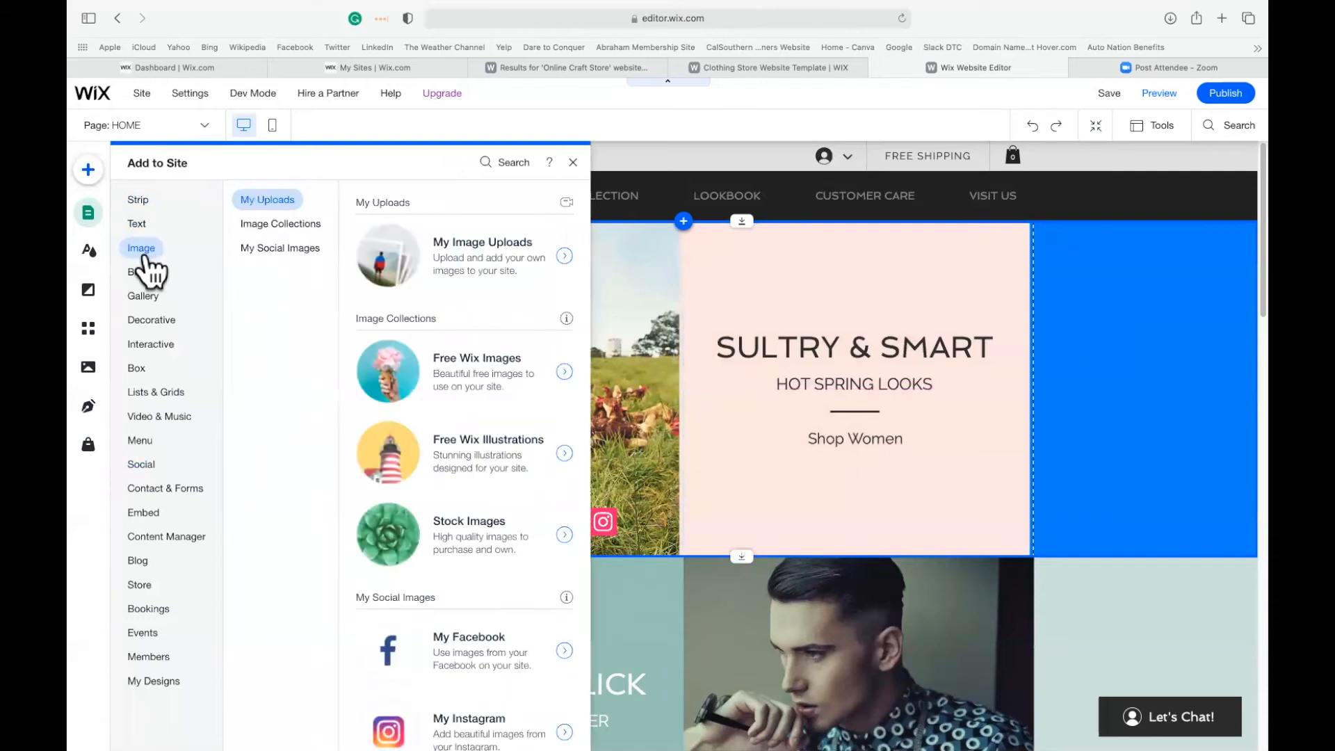
pyautogui.click(144, 273)
pyautogui.click(149, 296)
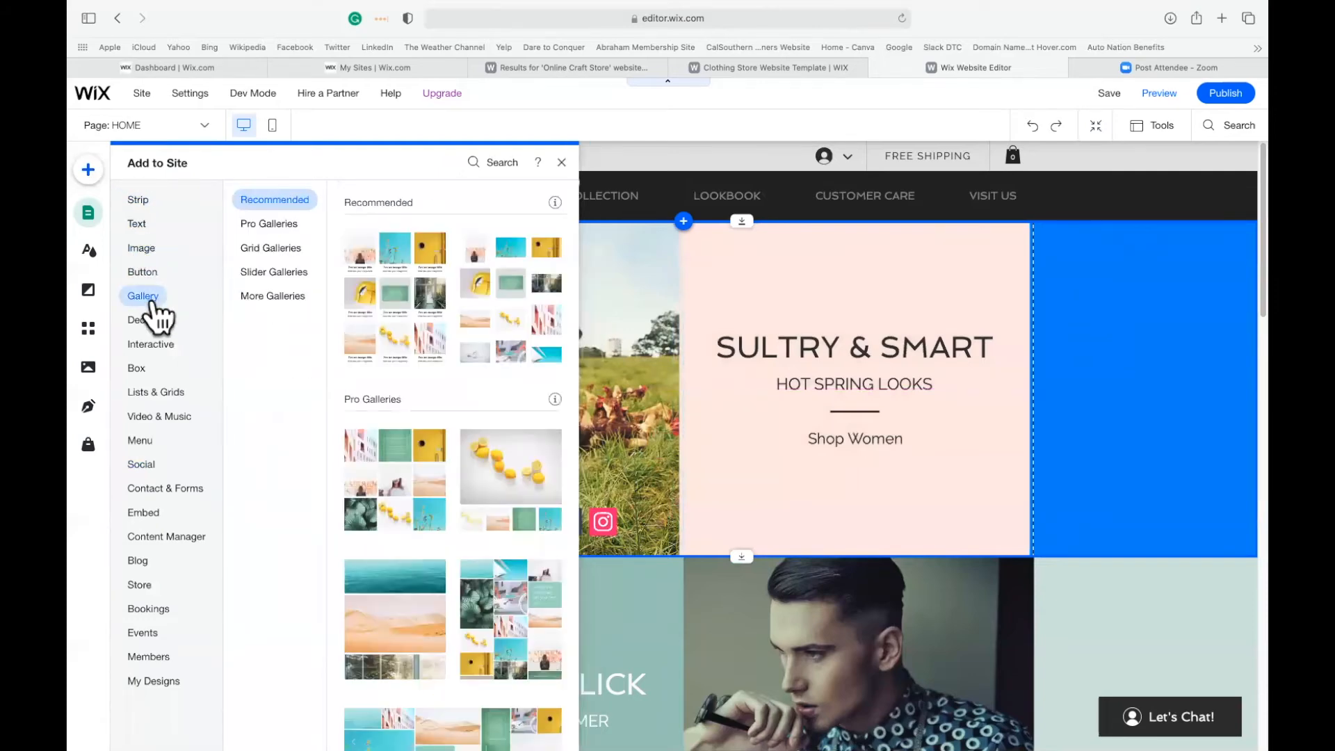
pyautogui.click(148, 320)
pyautogui.click(138, 368)
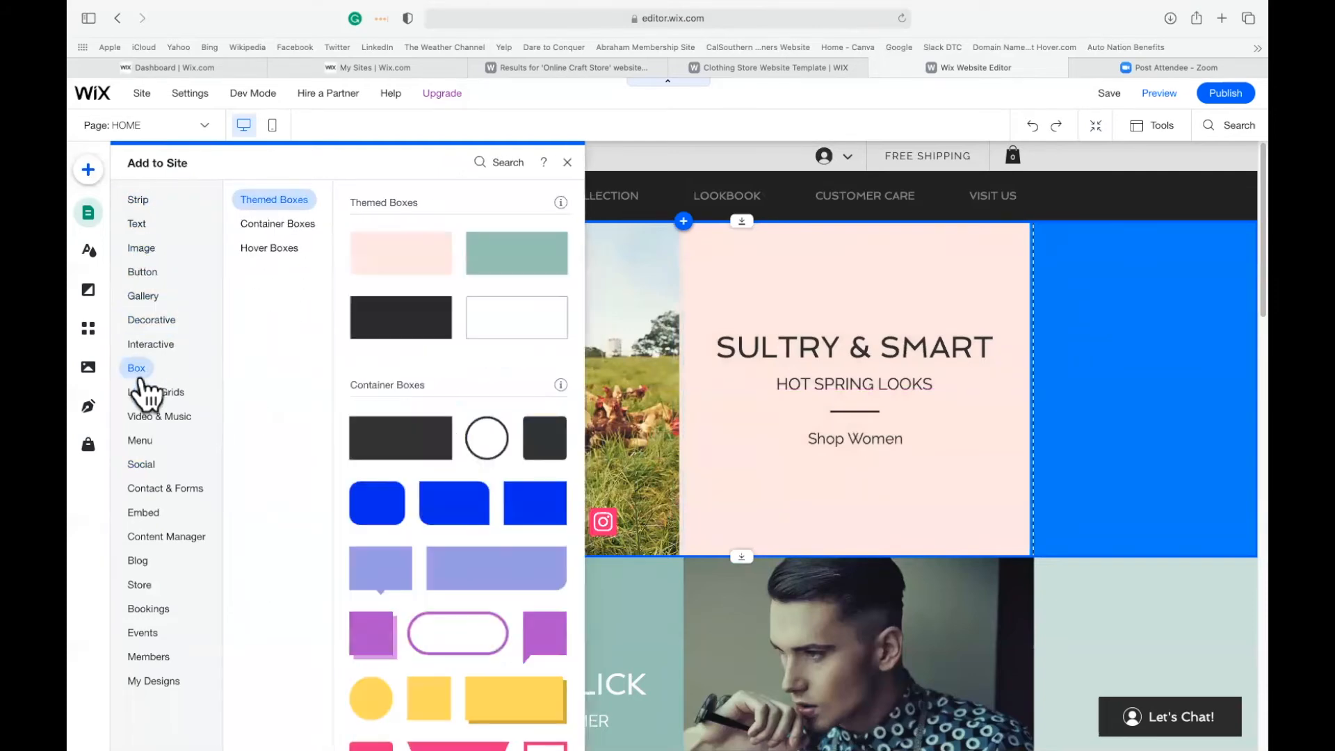
pyautogui.click(141, 440)
pyautogui.click(143, 513)
pyautogui.click(141, 445)
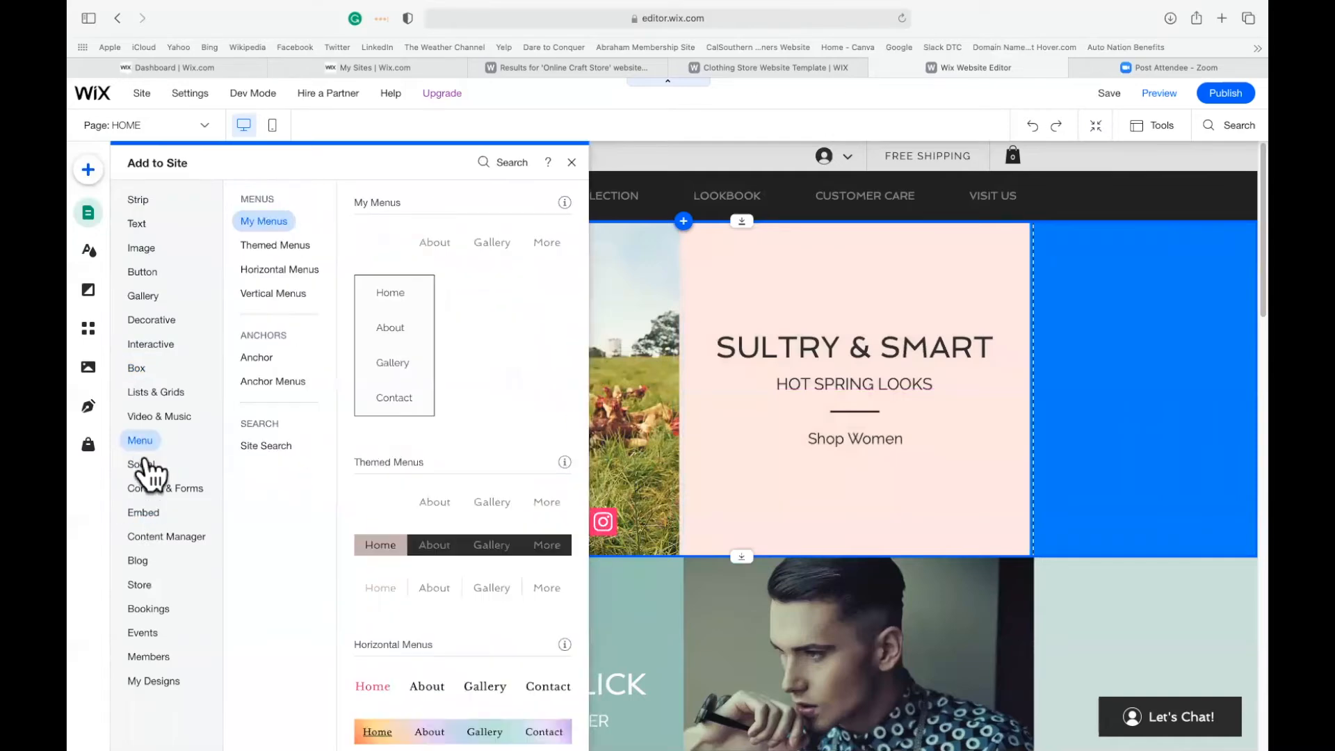
pyautogui.click(139, 584)
pyautogui.click(146, 656)
pyautogui.click(153, 680)
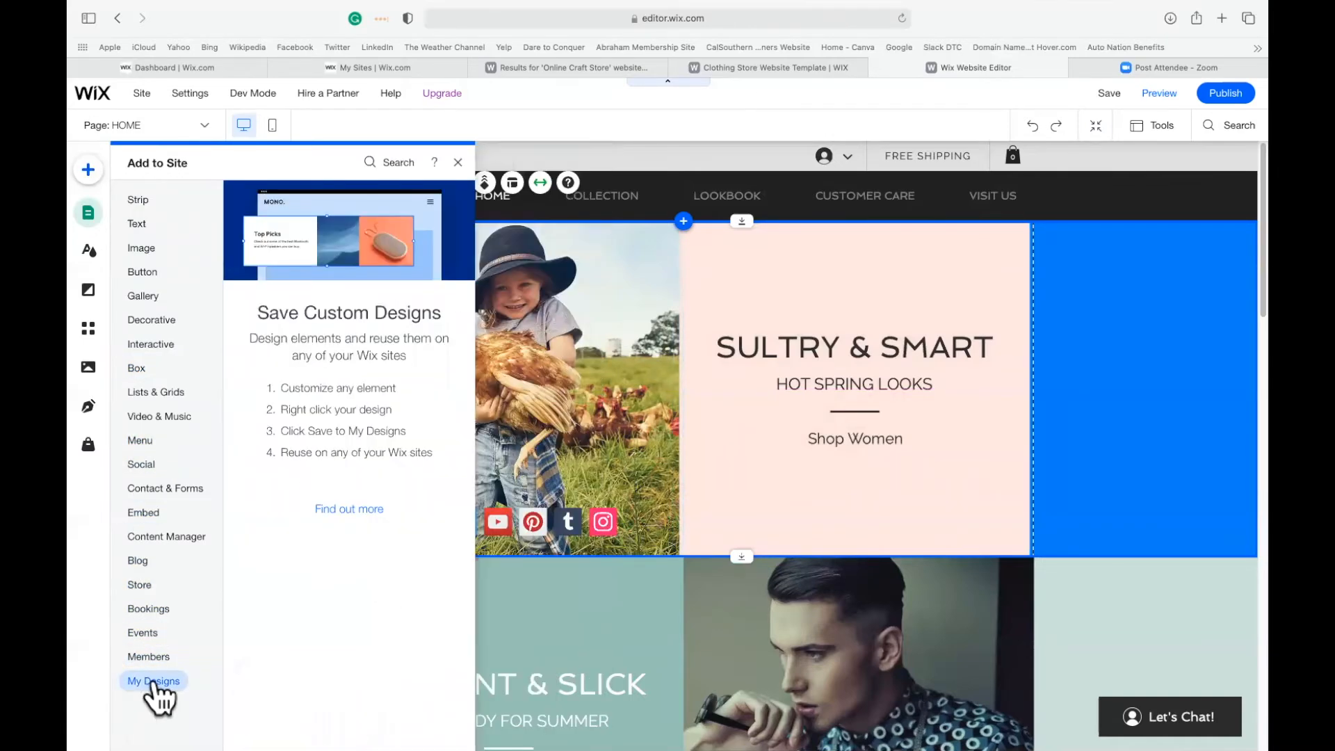
pyautogui.click(150, 659)
pyautogui.click(152, 610)
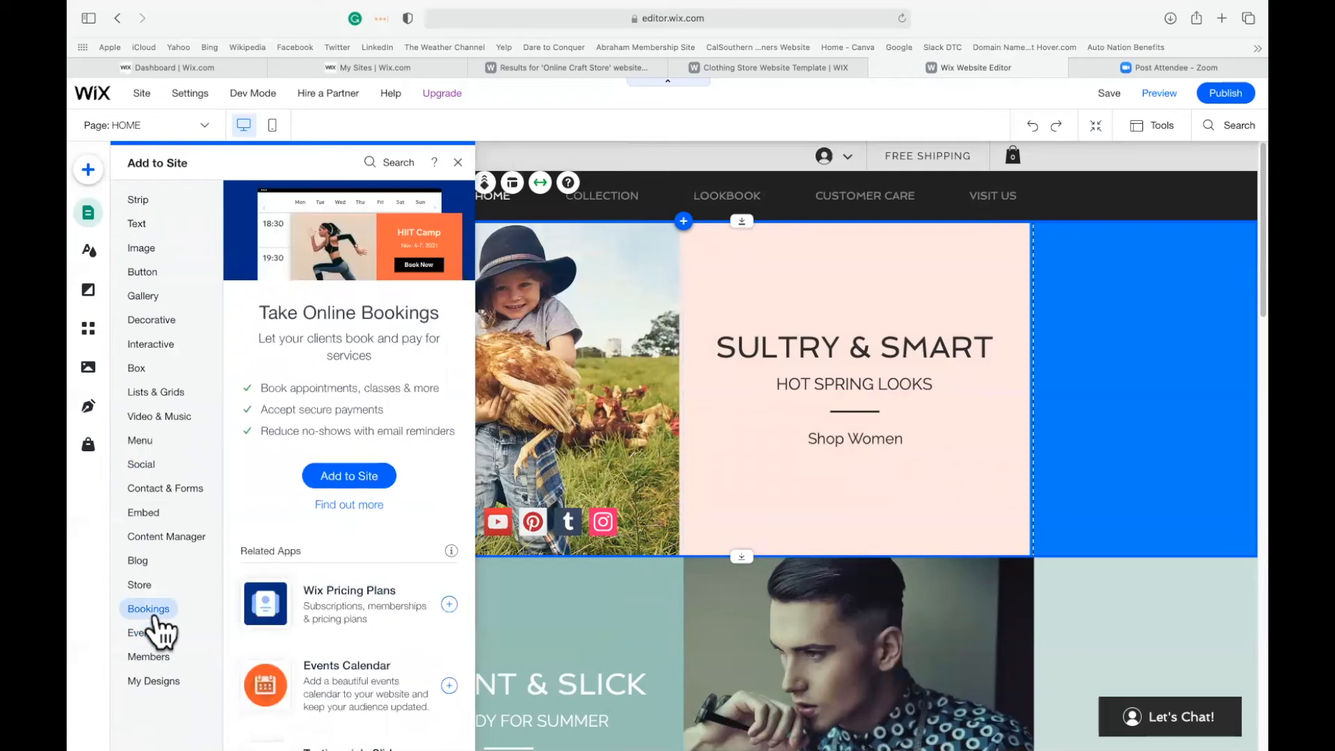
pyautogui.click(147, 585)
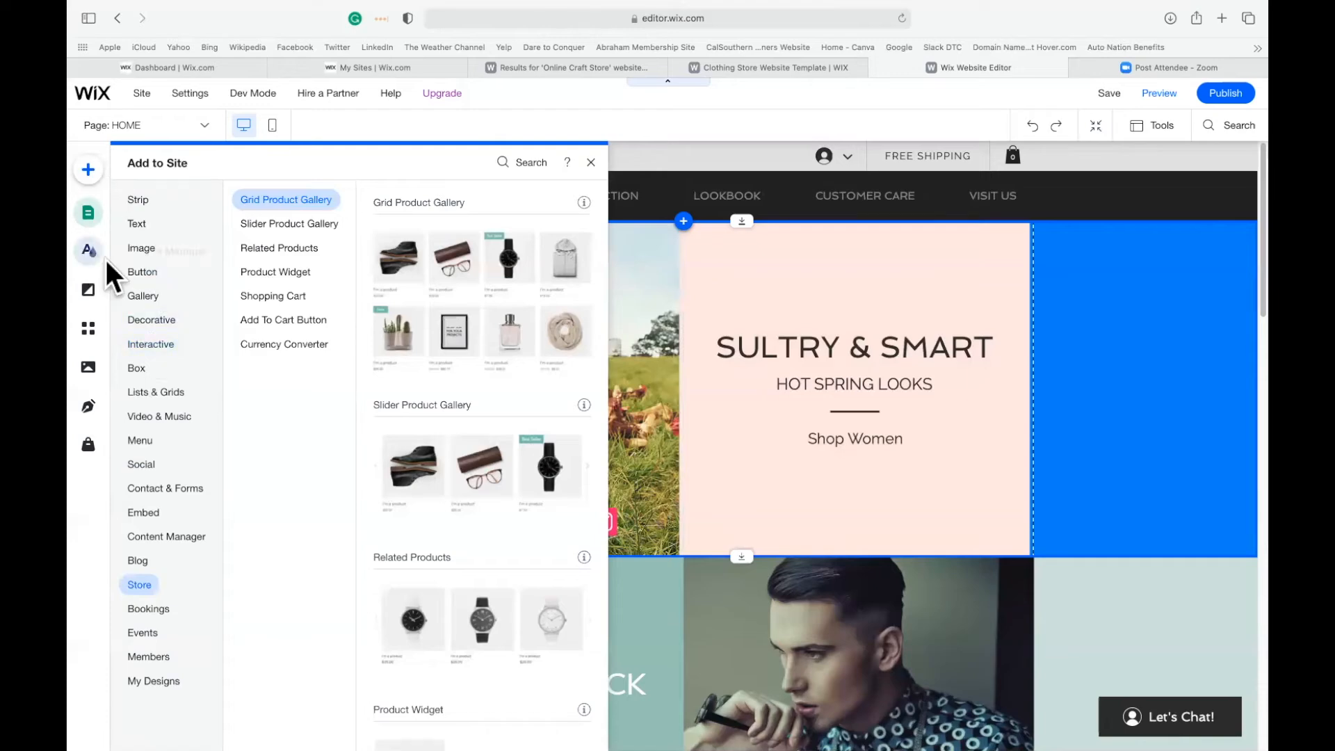
pyautogui.click(592, 163)
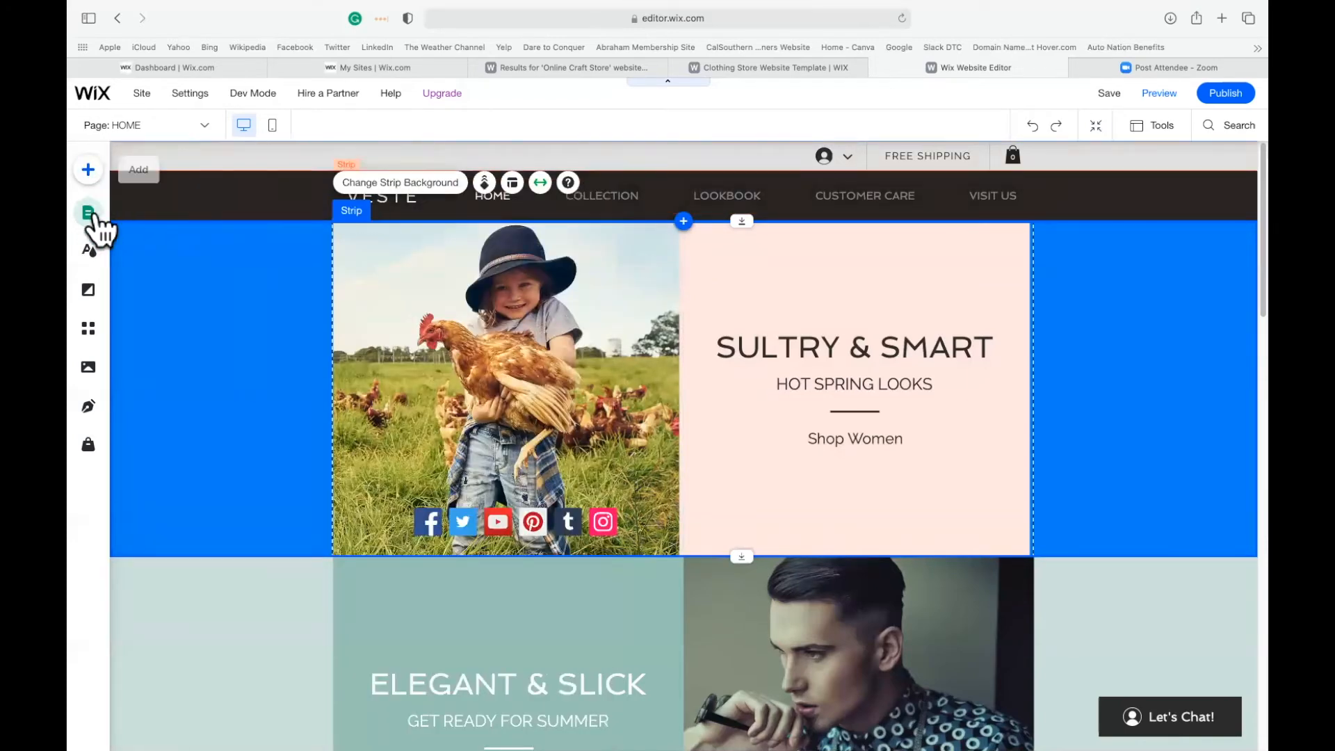
# Open the CUSTOMER CARE page from the site's page list for editing.
pyautogui.click(94, 217)
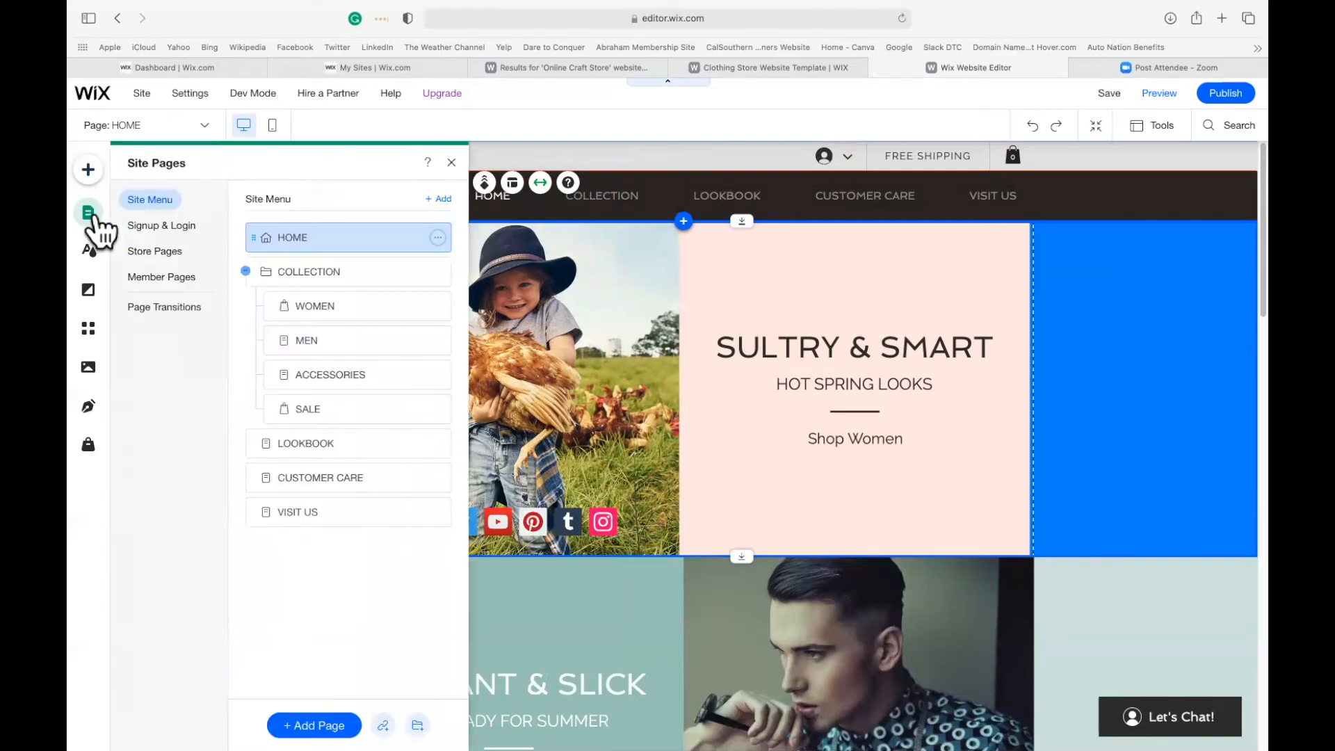
pyautogui.click(301, 479)
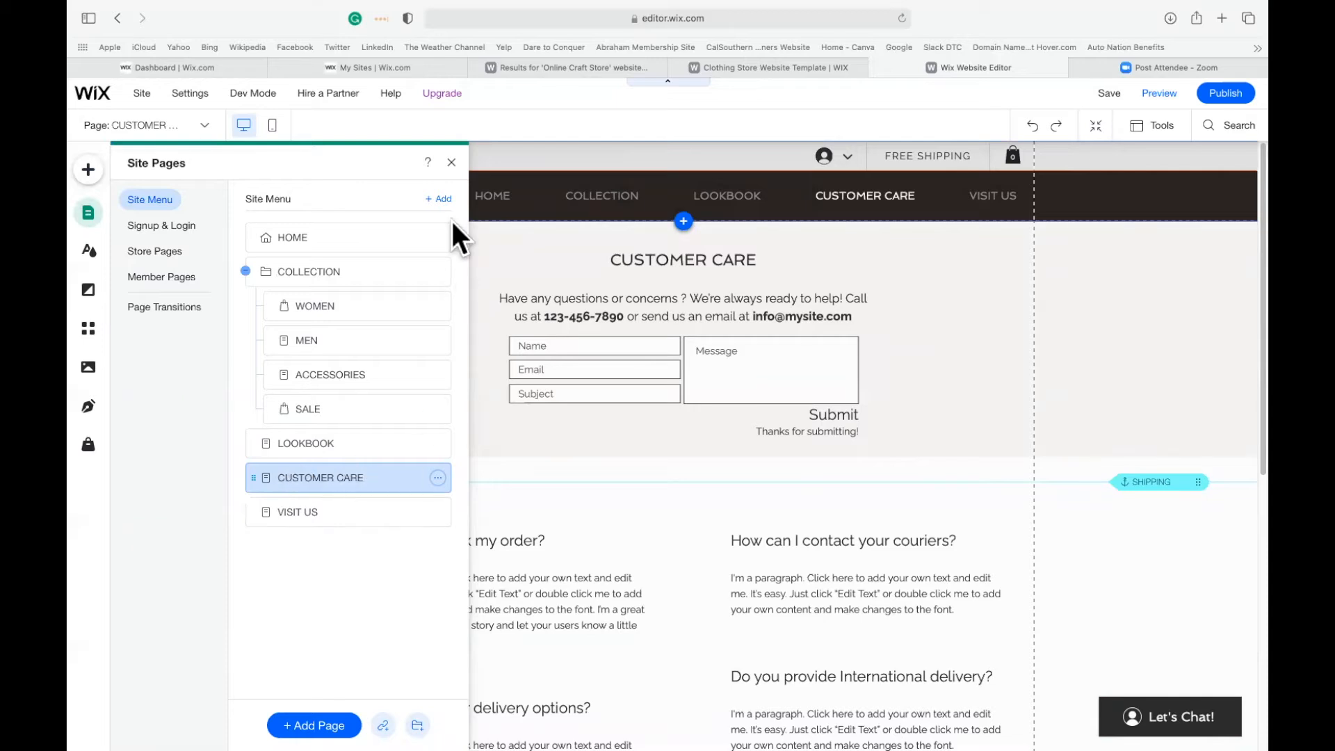
pyautogui.click(452, 163)
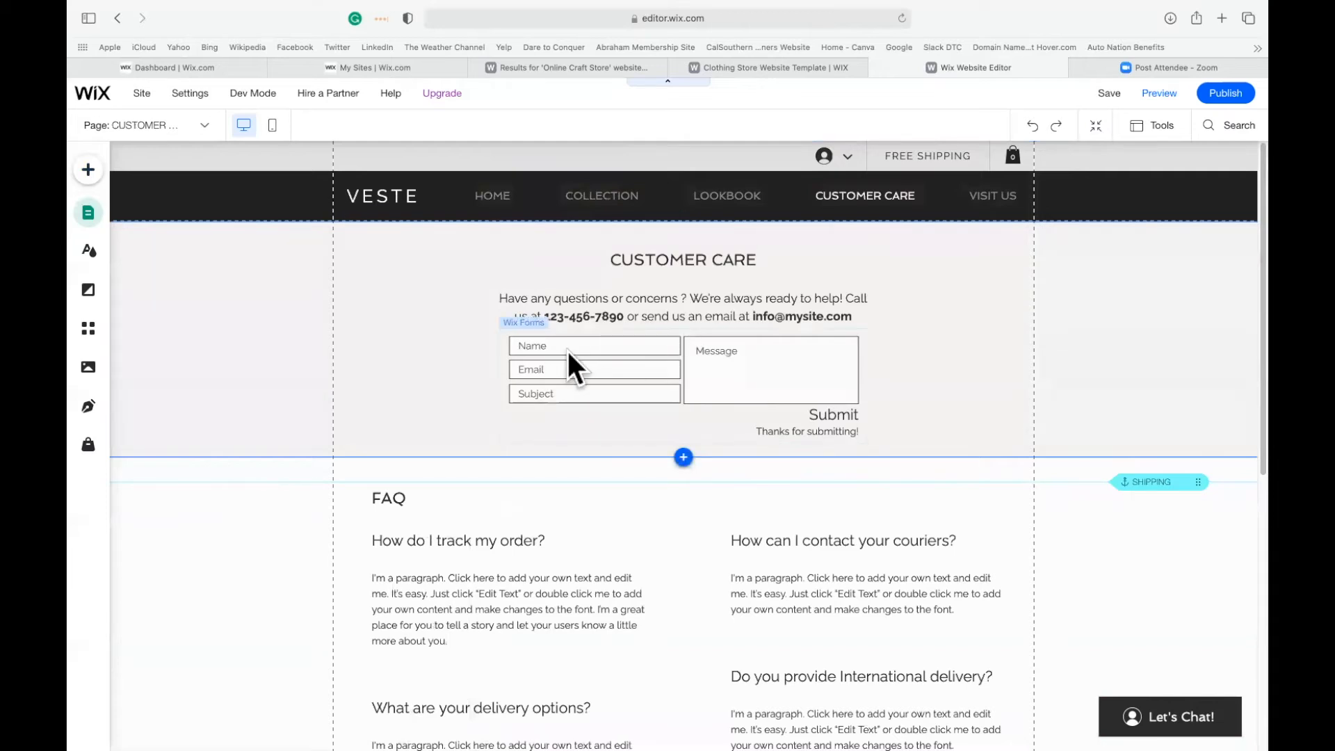
# Change the CUSTOMER CARE heading above the contact form to "CUSTOMERs are # 1".
pyautogui.click(650, 258)
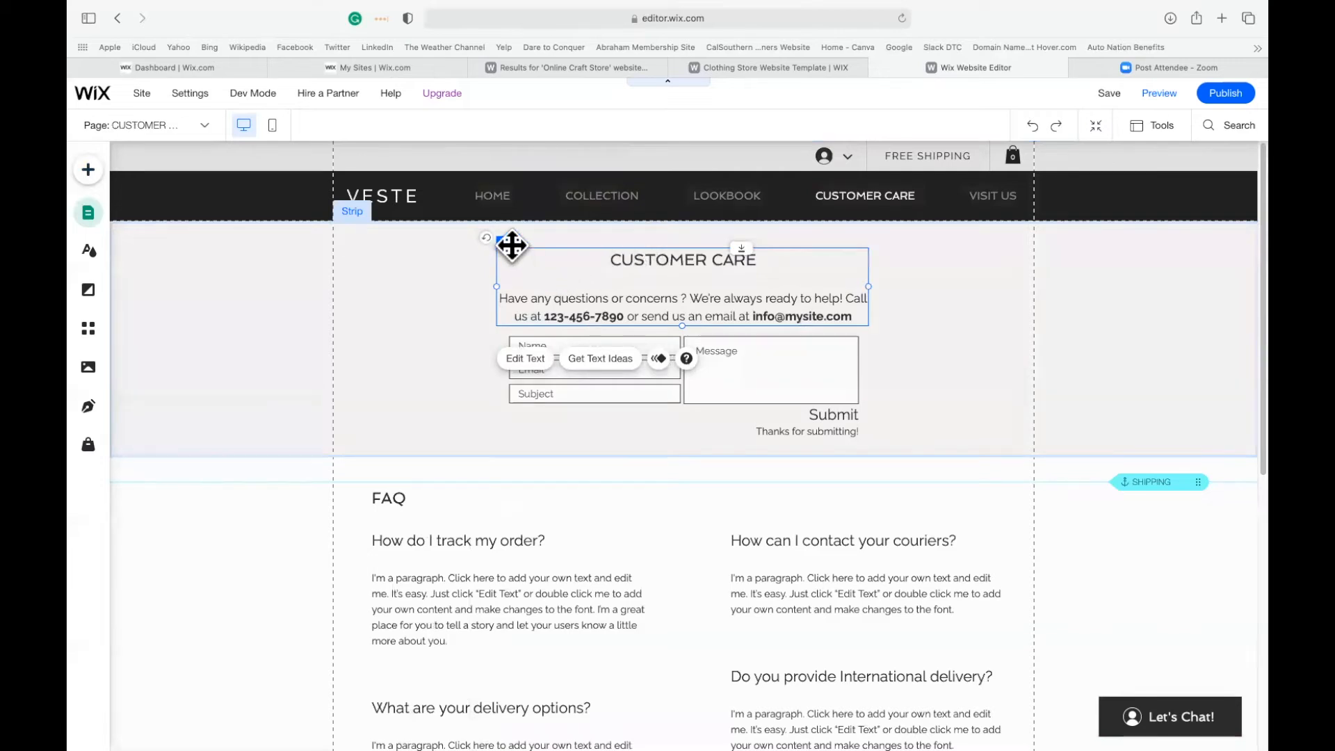
pyautogui.doubleClick(600, 303)
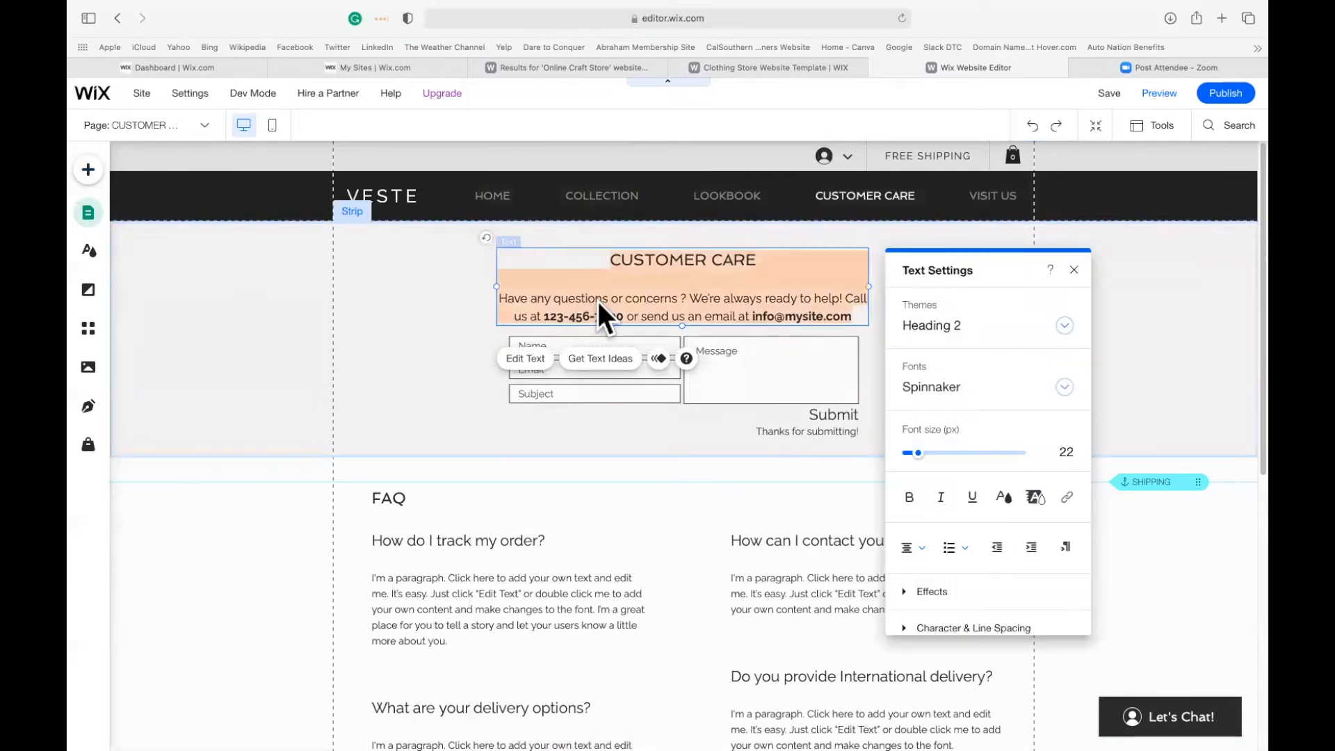
pyautogui.click(767, 268)
pyautogui.press('BackSpace')
pyautogui.press('BackSpace')
pyautogui.press('BackSpace')
pyautogui.press('BackSpace')
pyautogui.press('BackSpace')
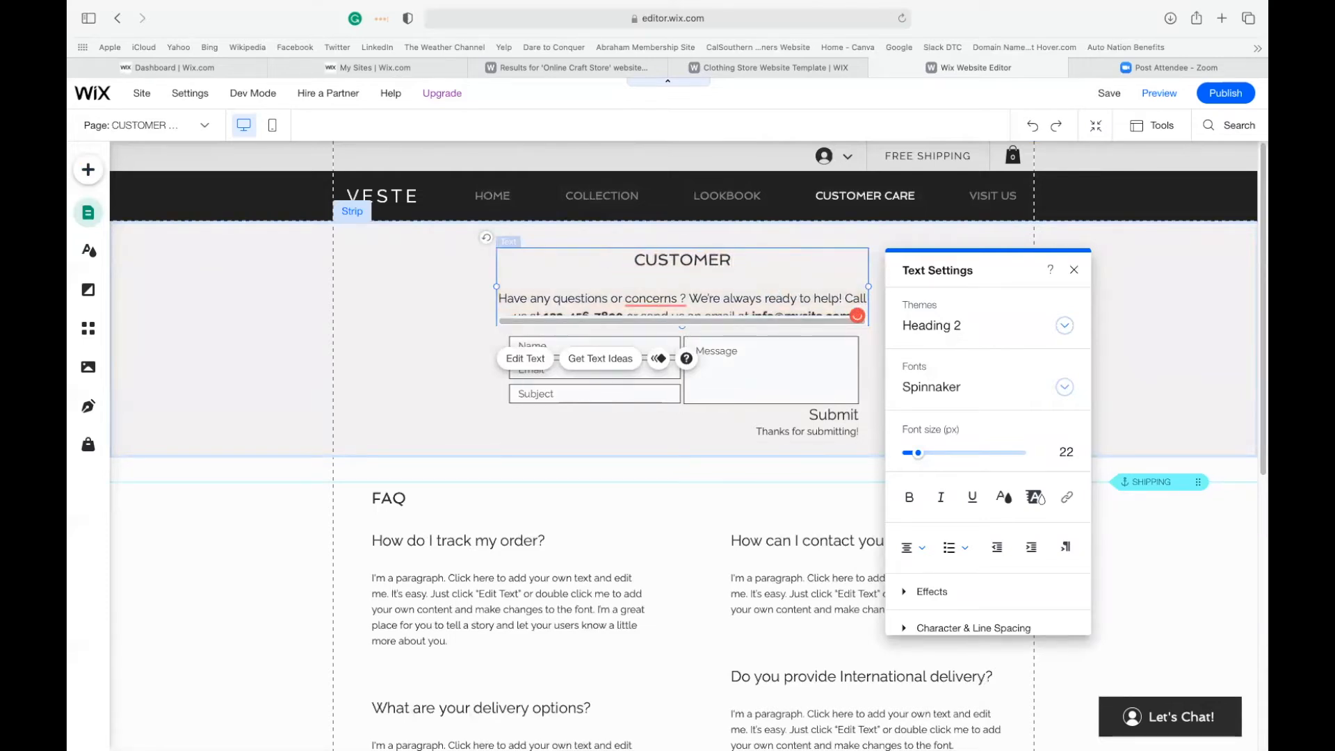
pyautogui.write('s are')
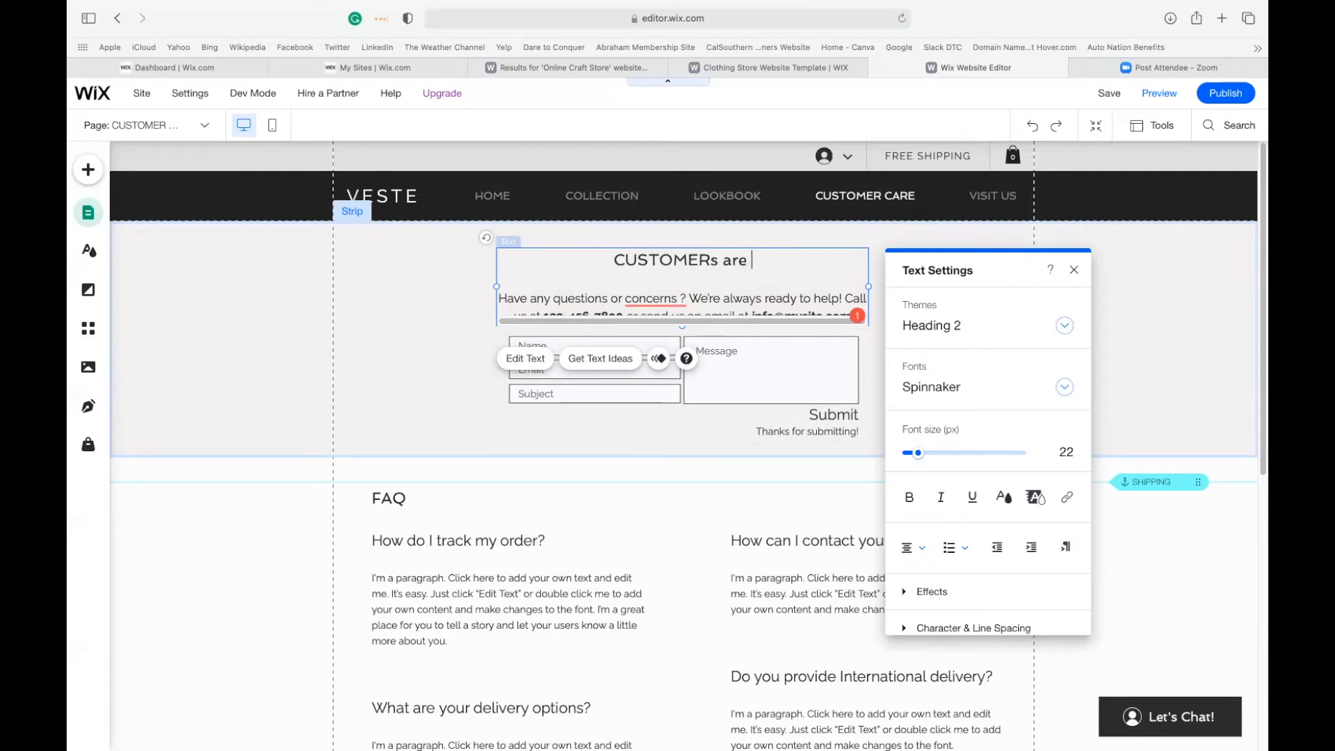
pyautogui.write(' # 1')
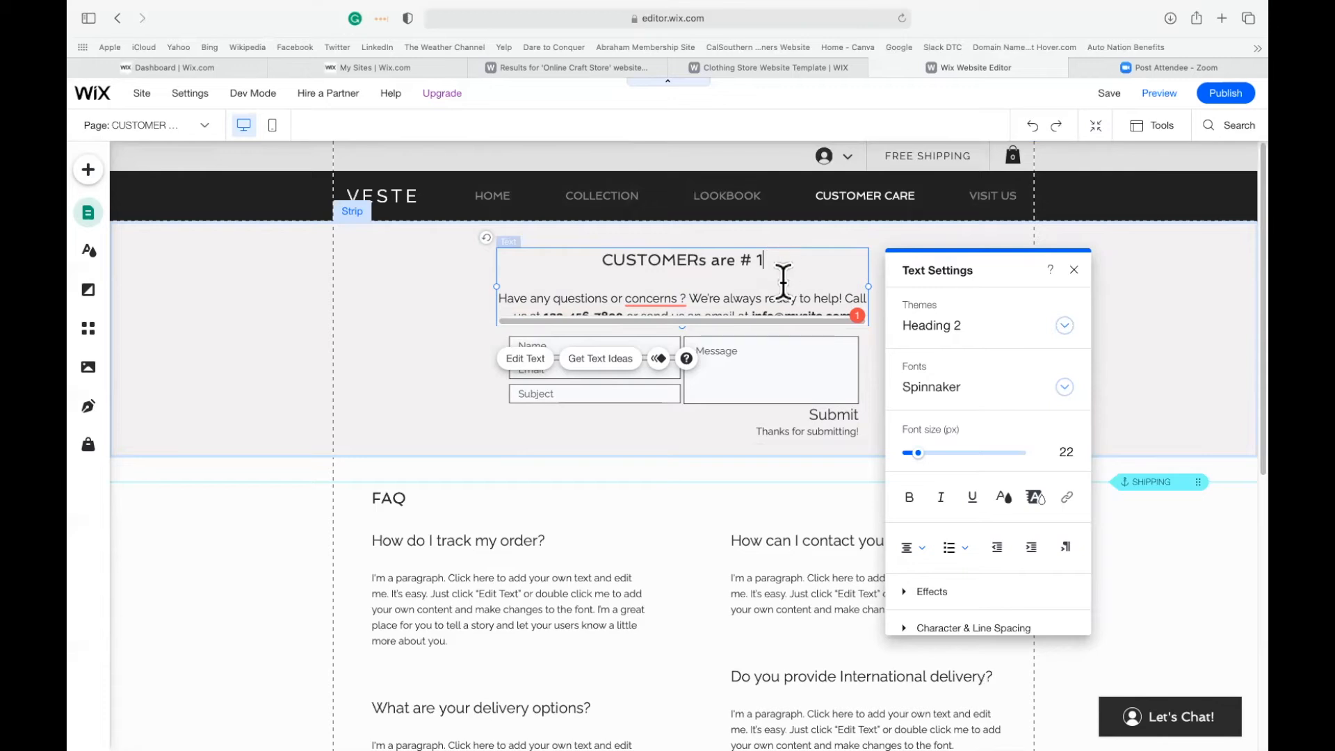
# Delete "? We're always r" from the contact paragraph under the heading and finish editing the text.
pyautogui.click(767, 298)
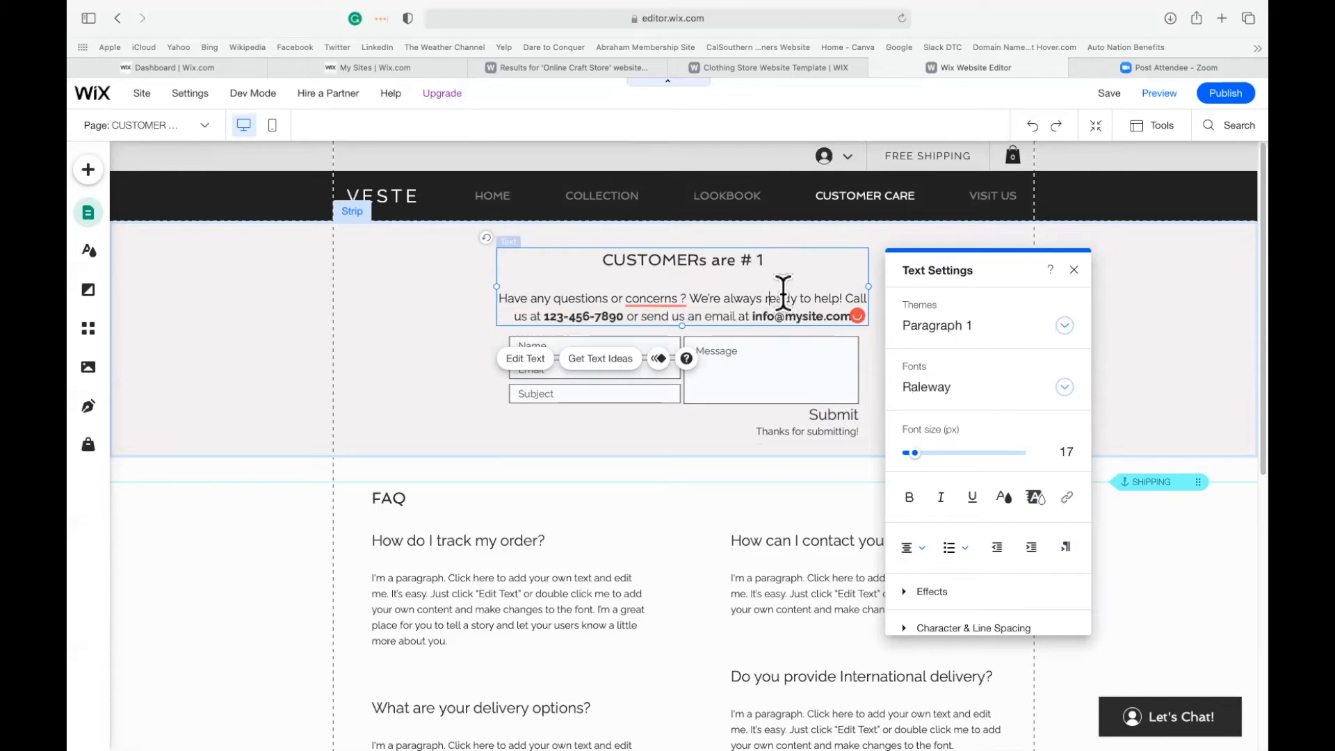
pyautogui.press('BackSpace')
pyautogui.press('BackSpace')
pyautogui.press('BackSpace')
pyautogui.press('BackSpace')
pyautogui.press('BackSpace')
pyautogui.press('BackSpace')
pyautogui.press('BackSpace')
pyautogui.press('BackSpace')
pyautogui.press('BackSpace')
pyautogui.press('BackSpace')
pyautogui.press('BackSpace')
pyautogui.press('BackSpace')
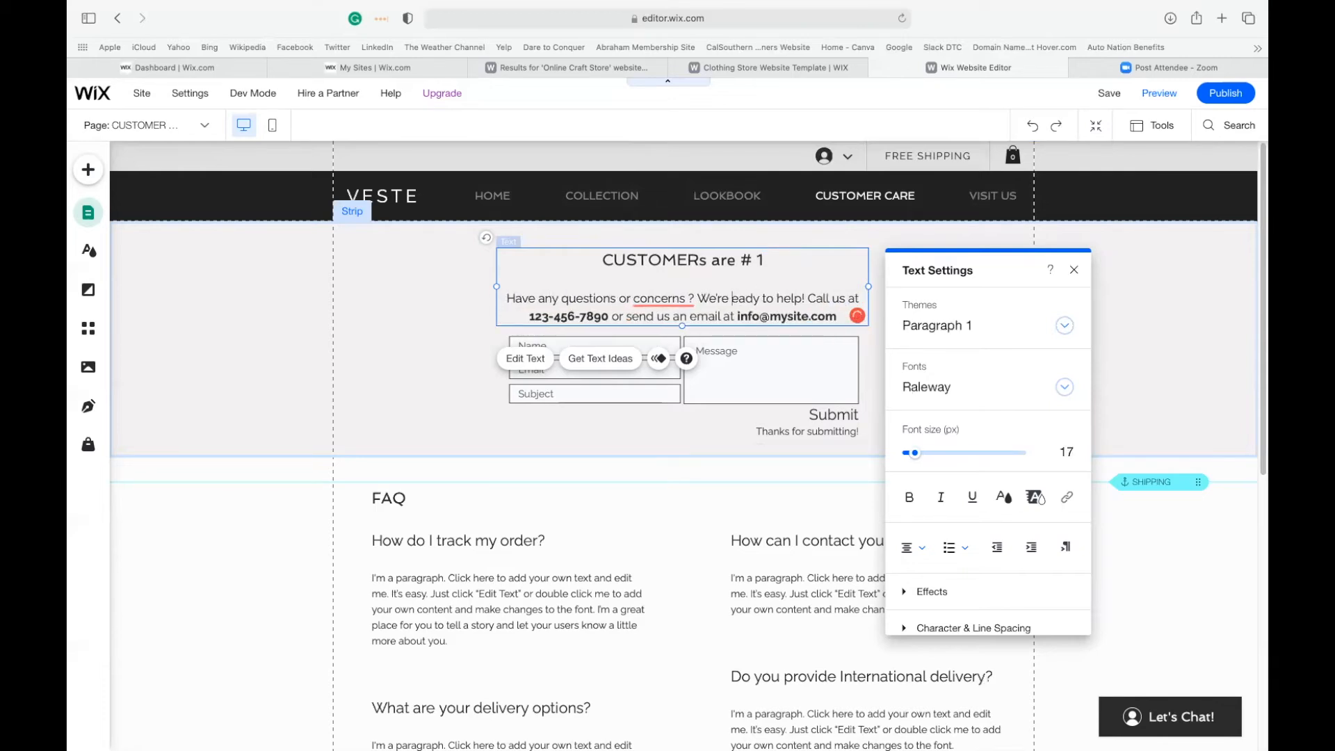
pyautogui.press('BackSpace')
pyautogui.press('BackSpace')
pyautogui.press('BackSpace')
pyautogui.press('BackSpace')
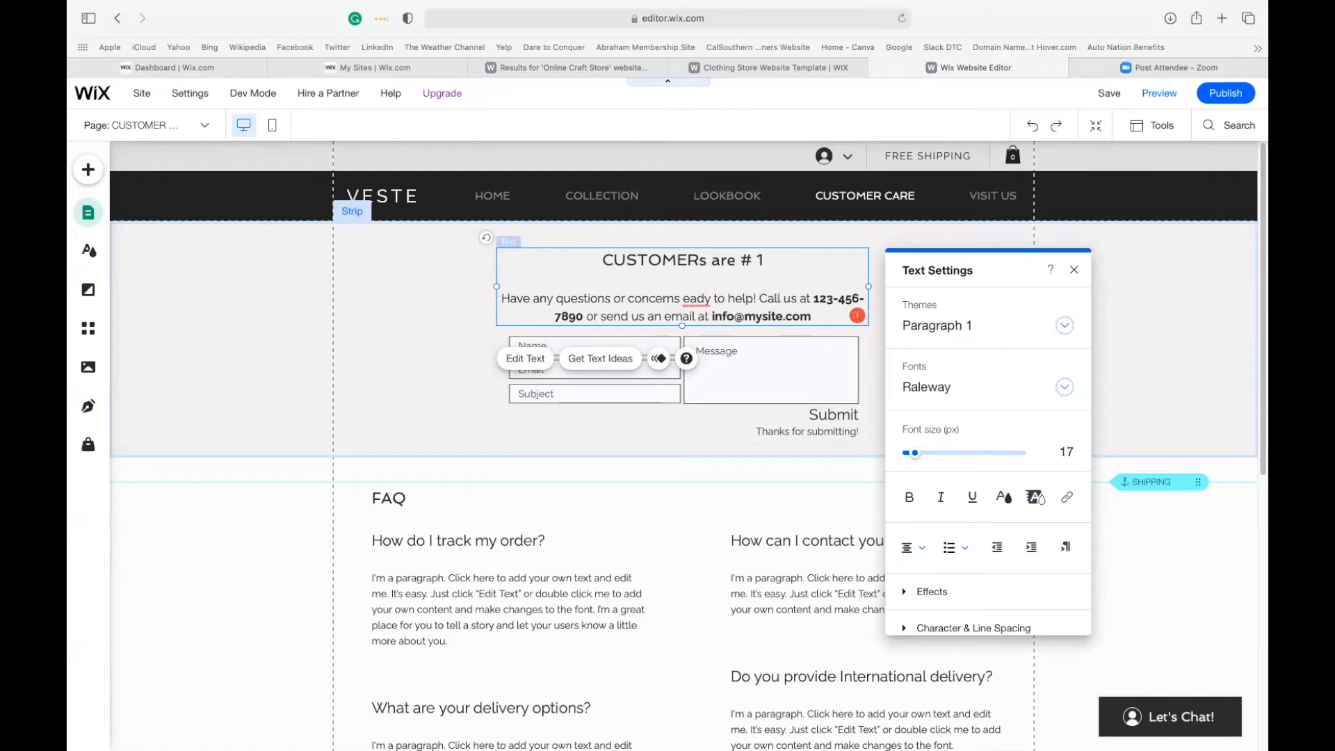
pyautogui.click(1078, 271)
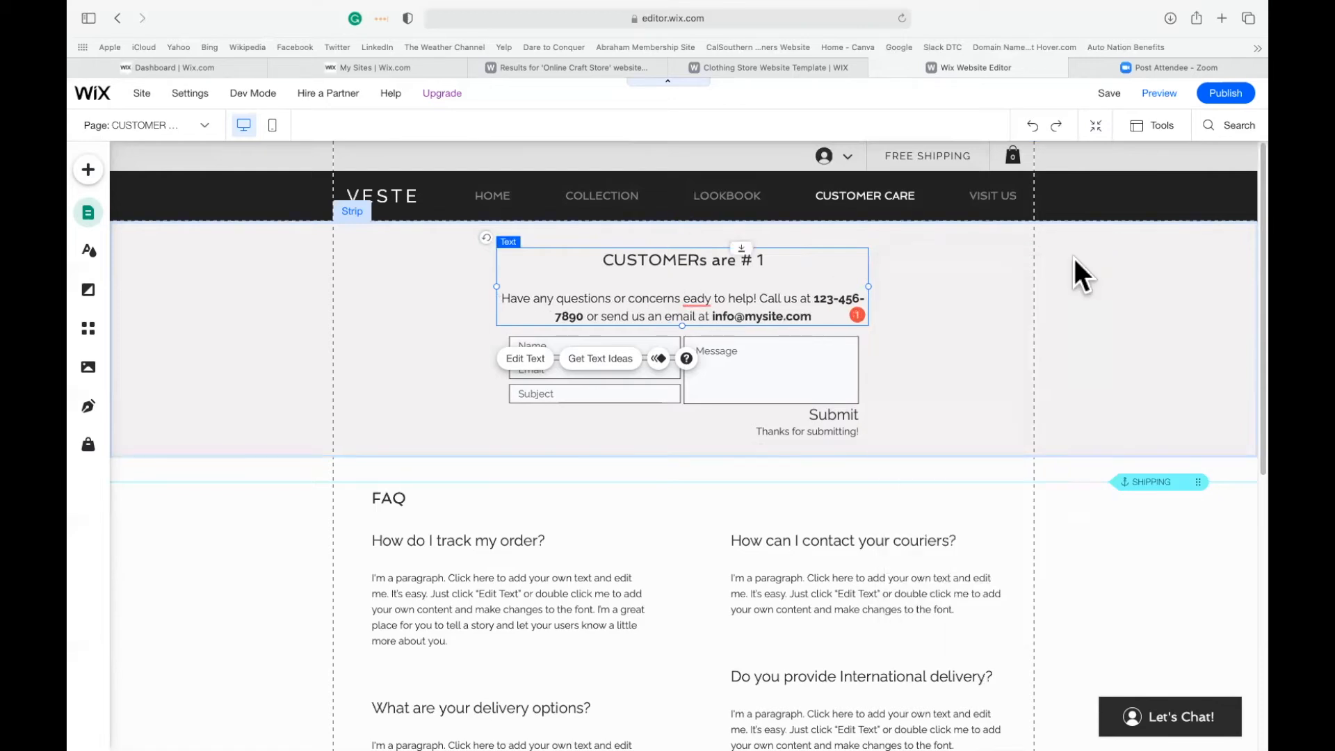
pyautogui.click(931, 341)
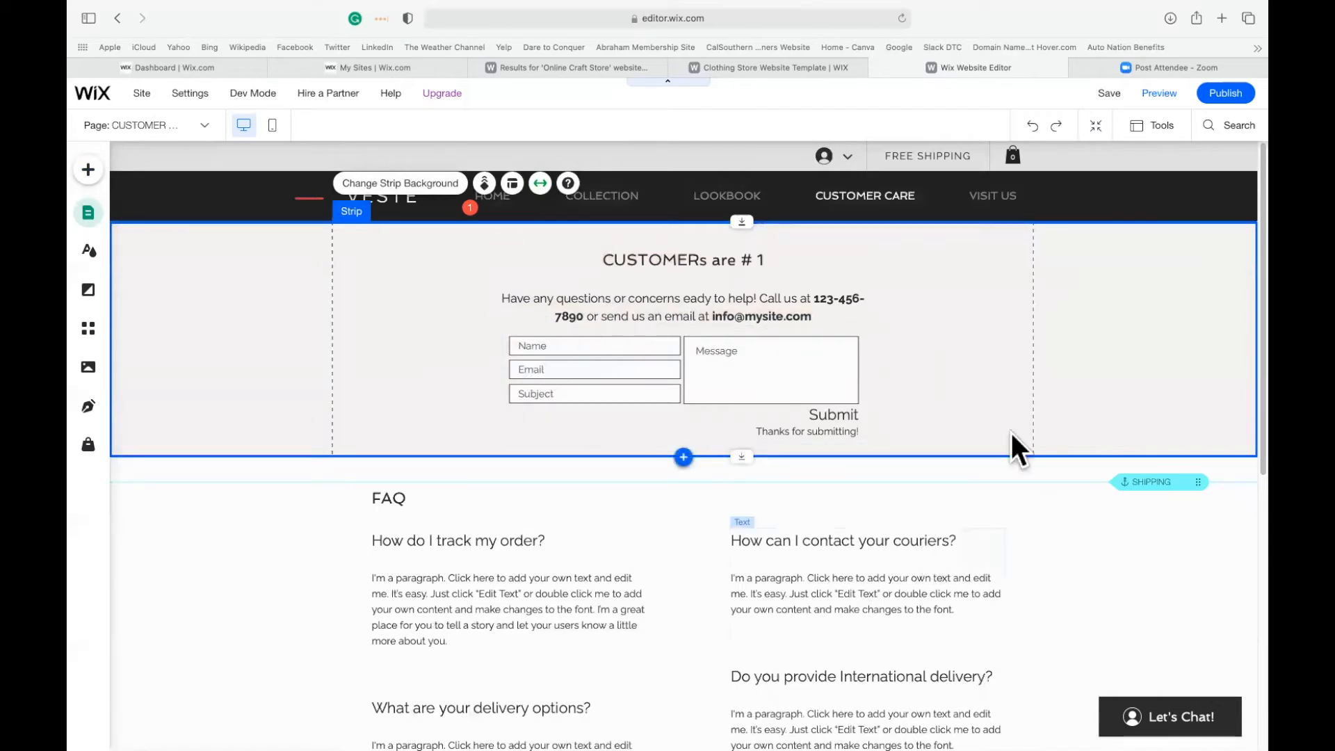
# Preview the site and look through the home page from the header to the footer.
pyautogui.click(1159, 93)
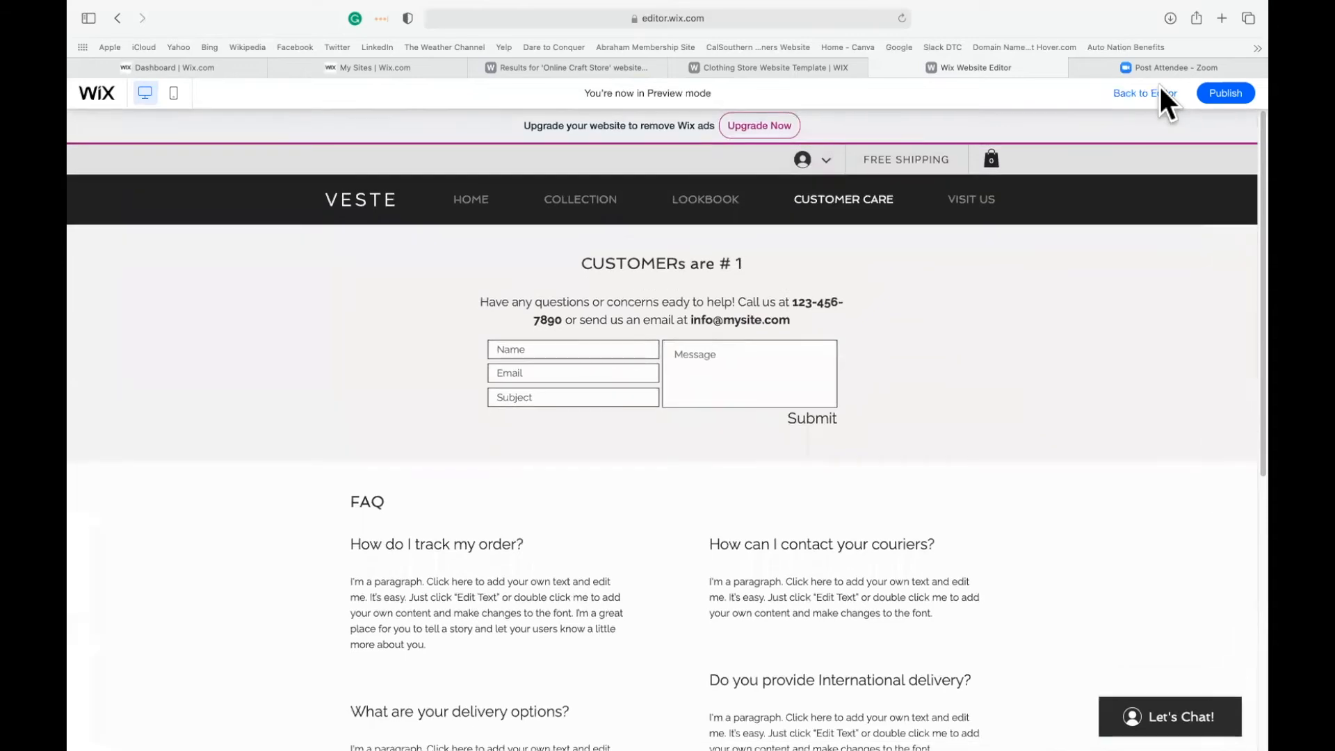
pyautogui.click(465, 202)
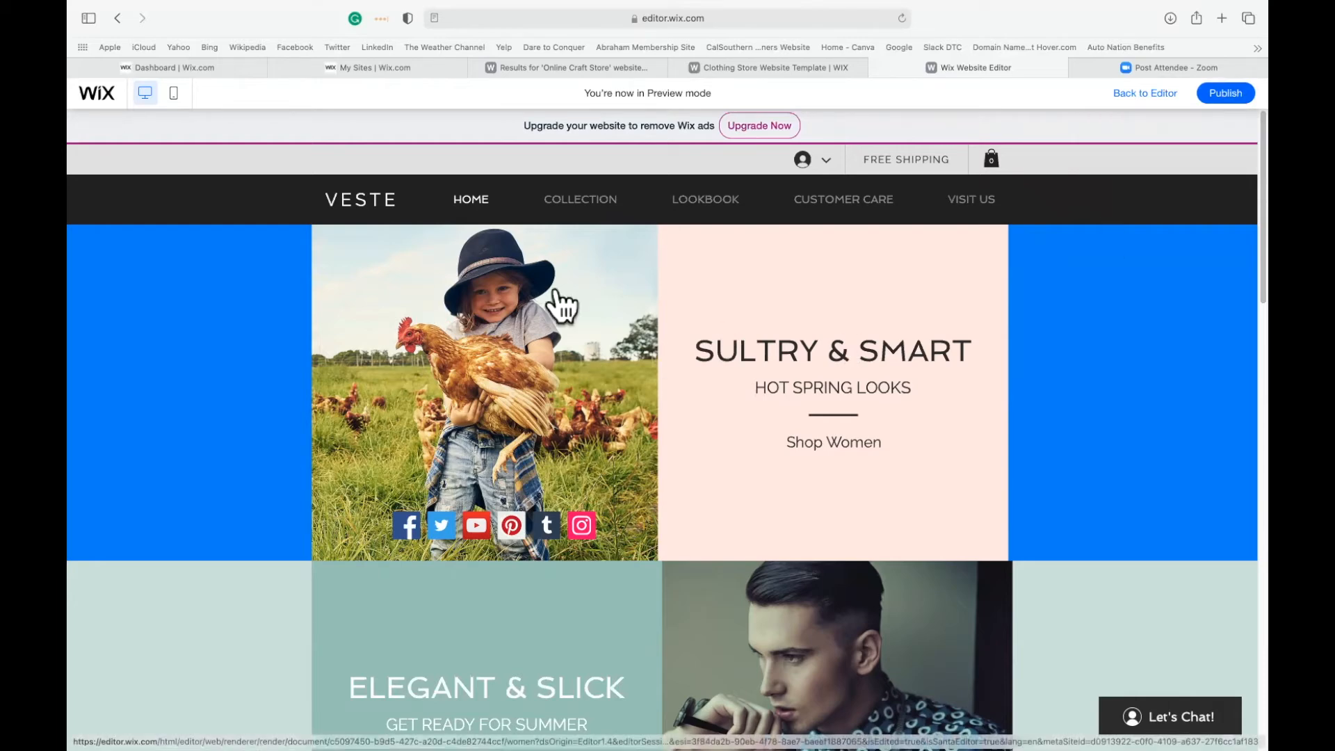
pyautogui.scroll(-2, 792, 475)
pyautogui.scroll(-5, 791, 475)
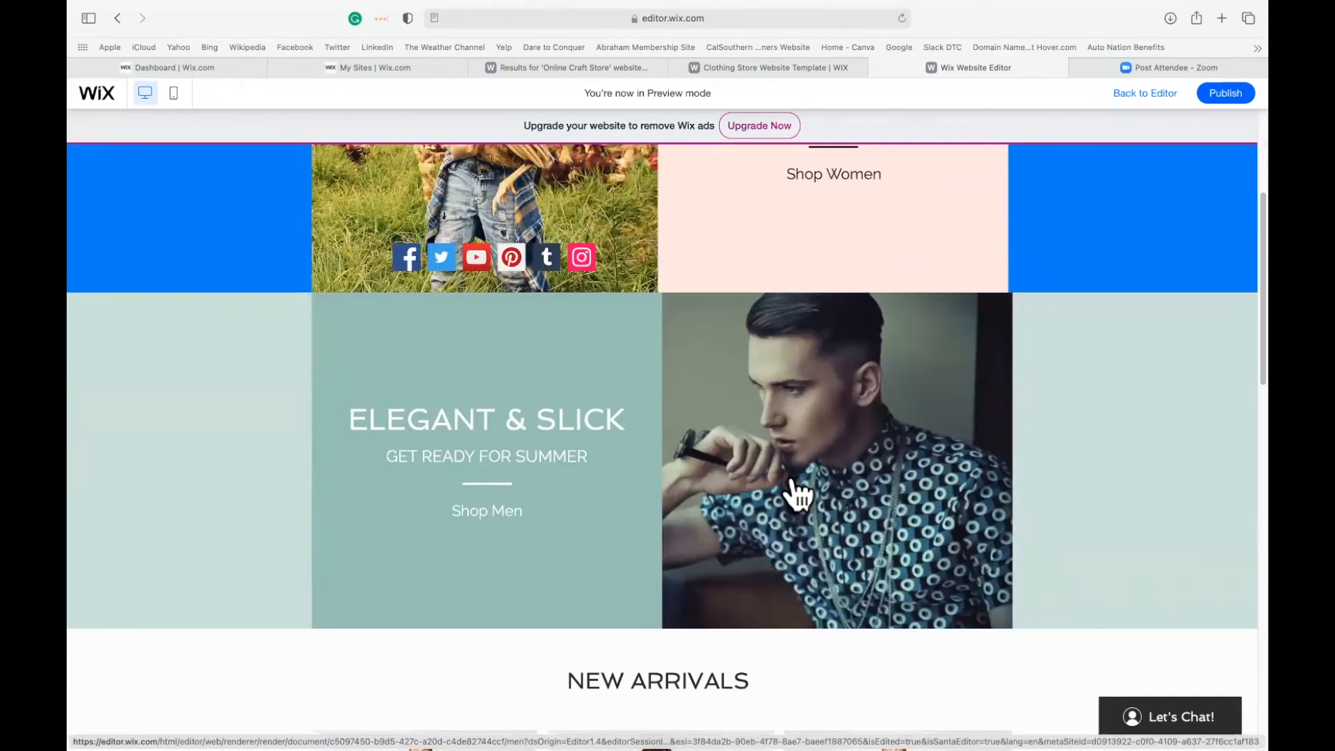
pyautogui.scroll(-12, 692, 542)
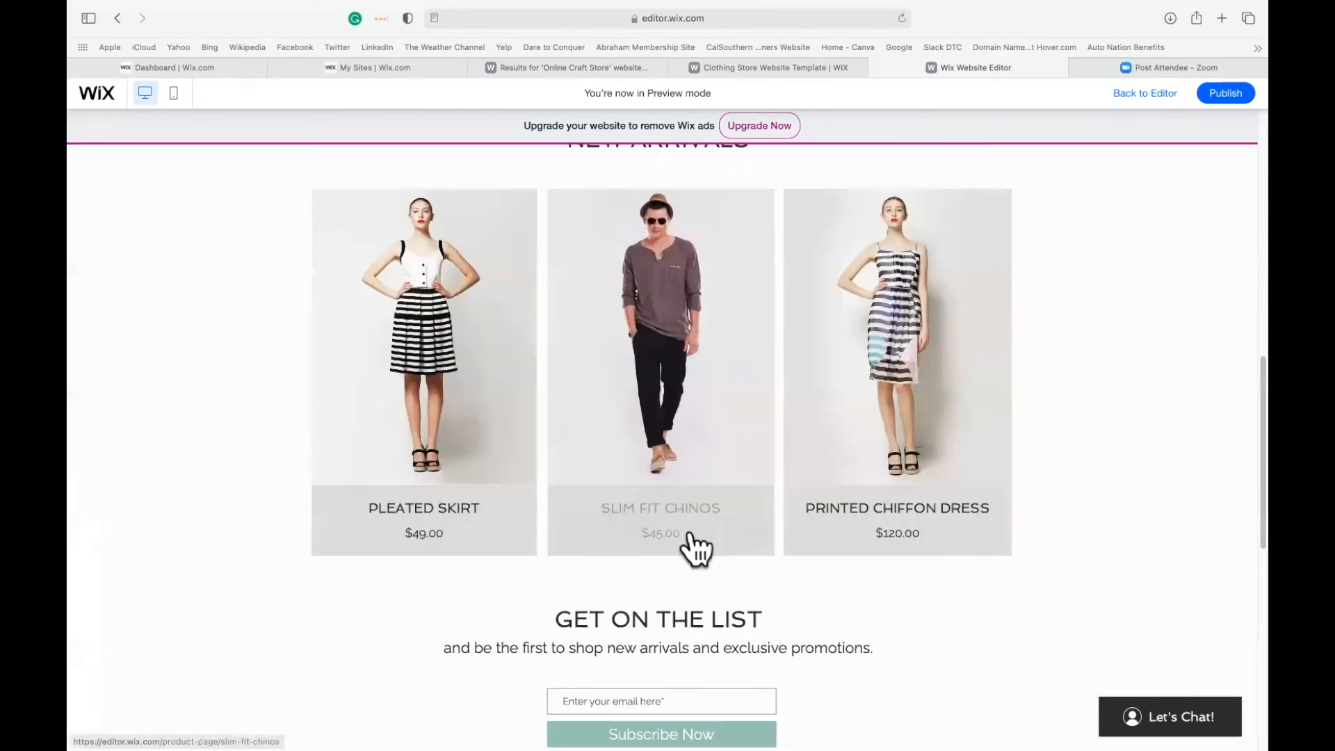
pyautogui.scroll(-14, 691, 539)
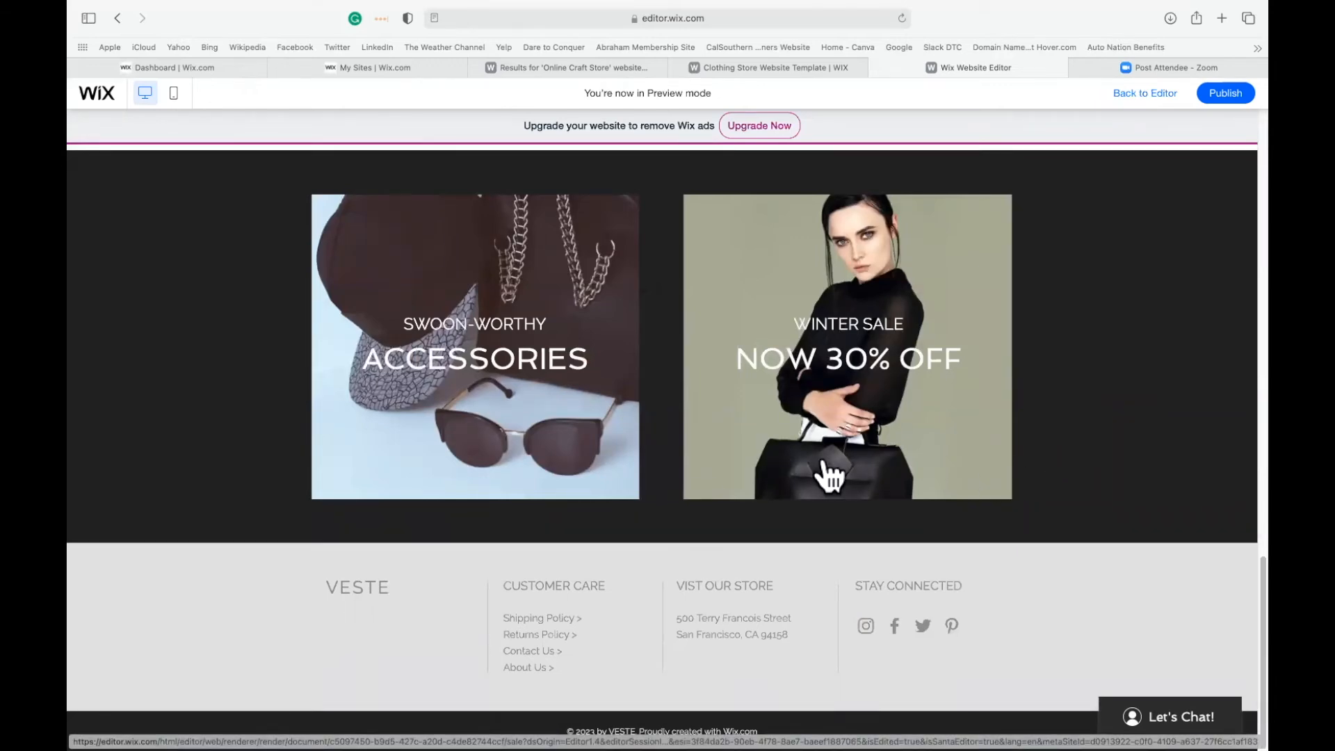
pyautogui.scroll(6, 658, 456)
pyautogui.scroll(15, 658, 456)
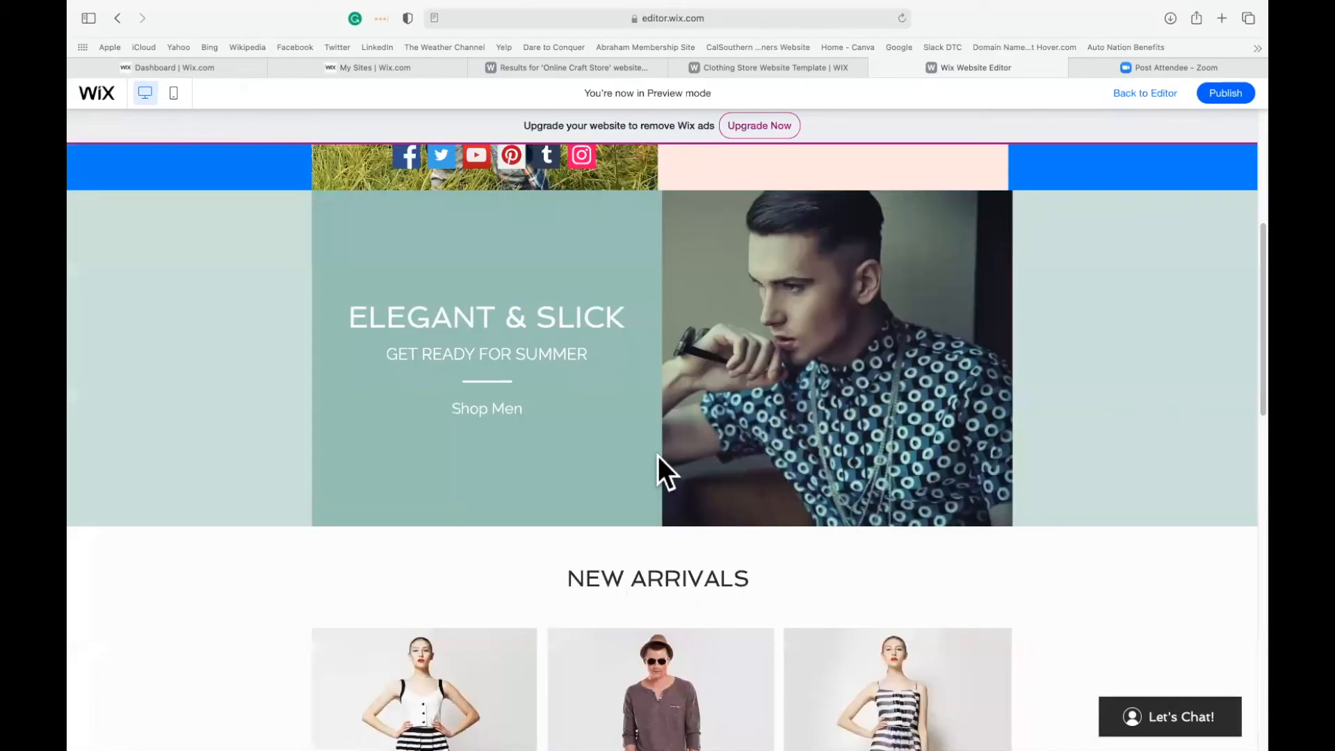
pyautogui.scroll(7, 658, 456)
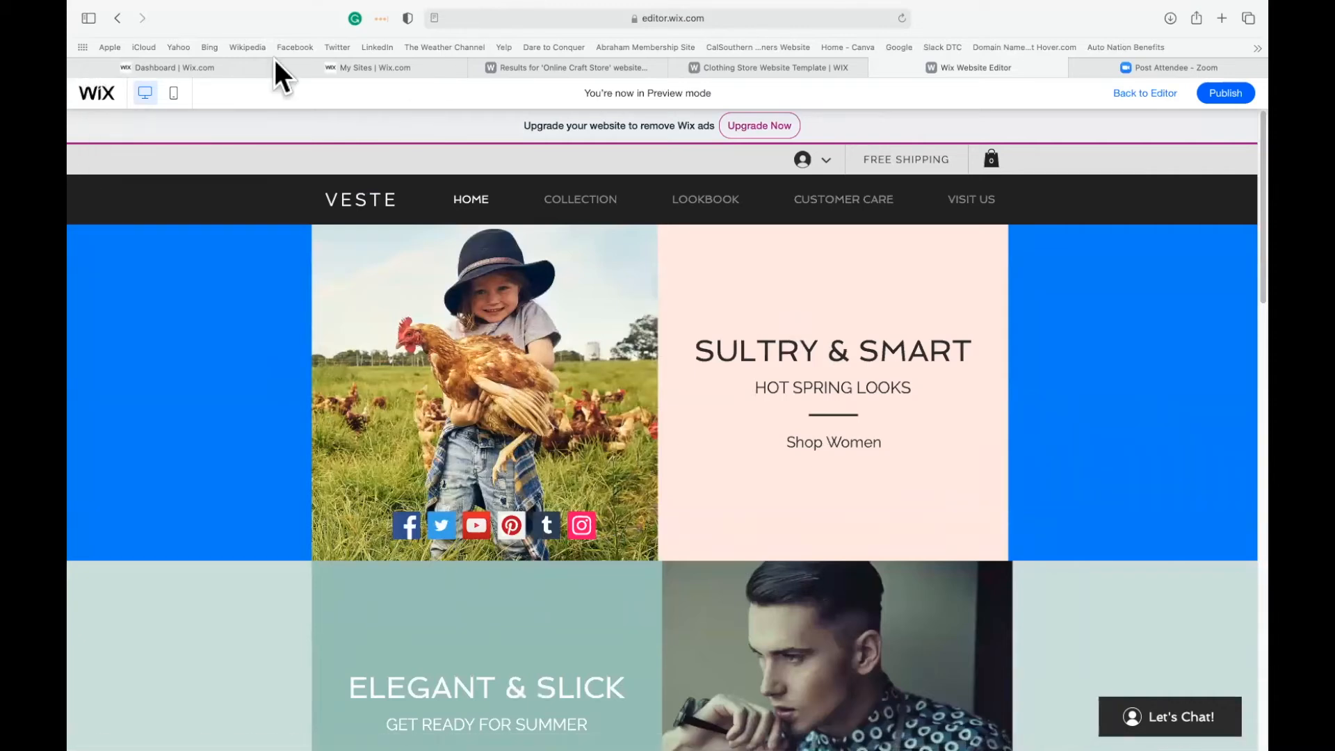
pyautogui.moveTo(349, 69)
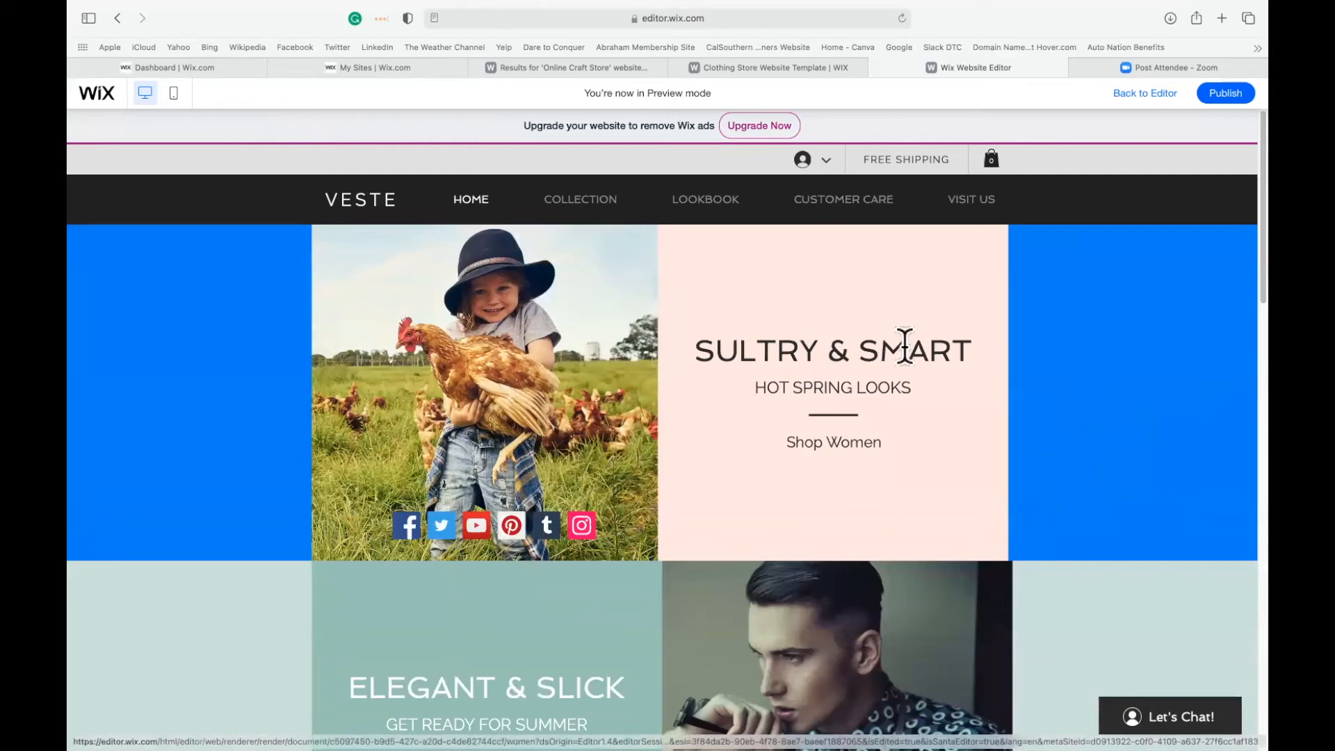
pyautogui.scroll(-10, 1024, 516)
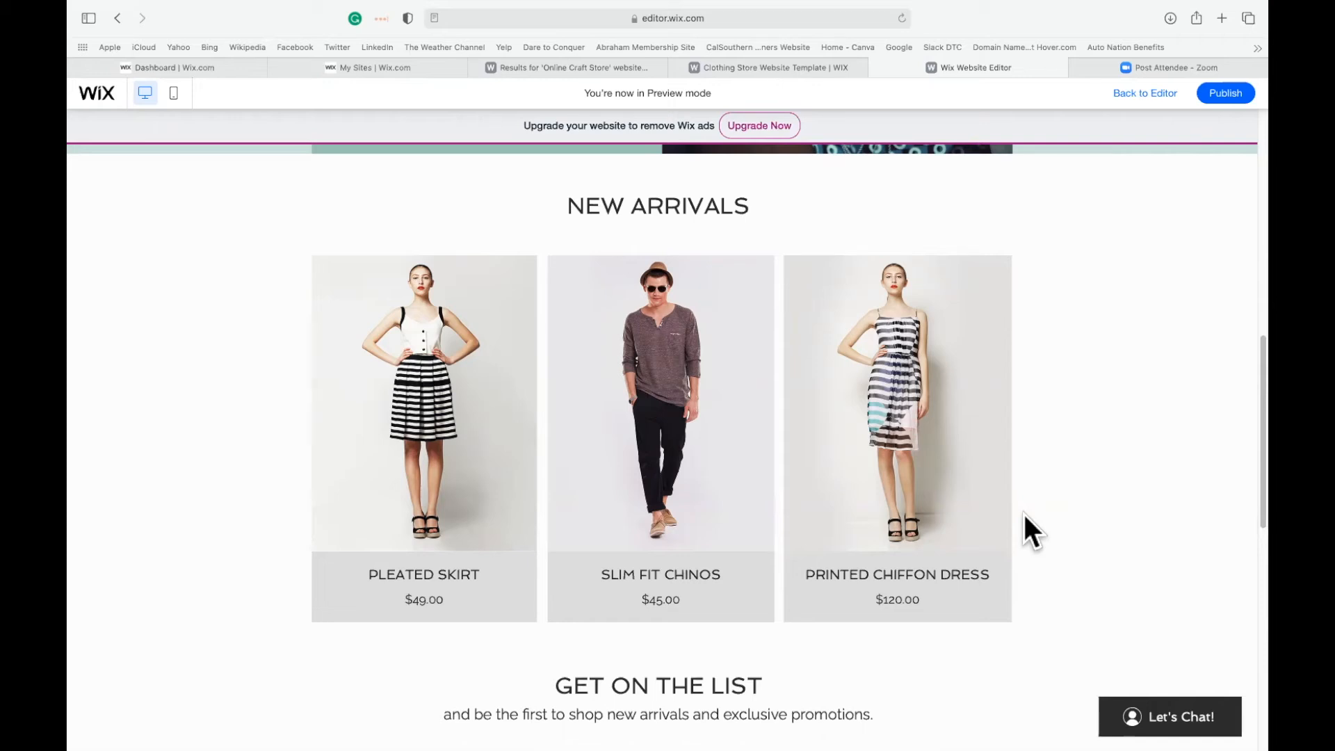
pyautogui.scroll(4, 1129, 322)
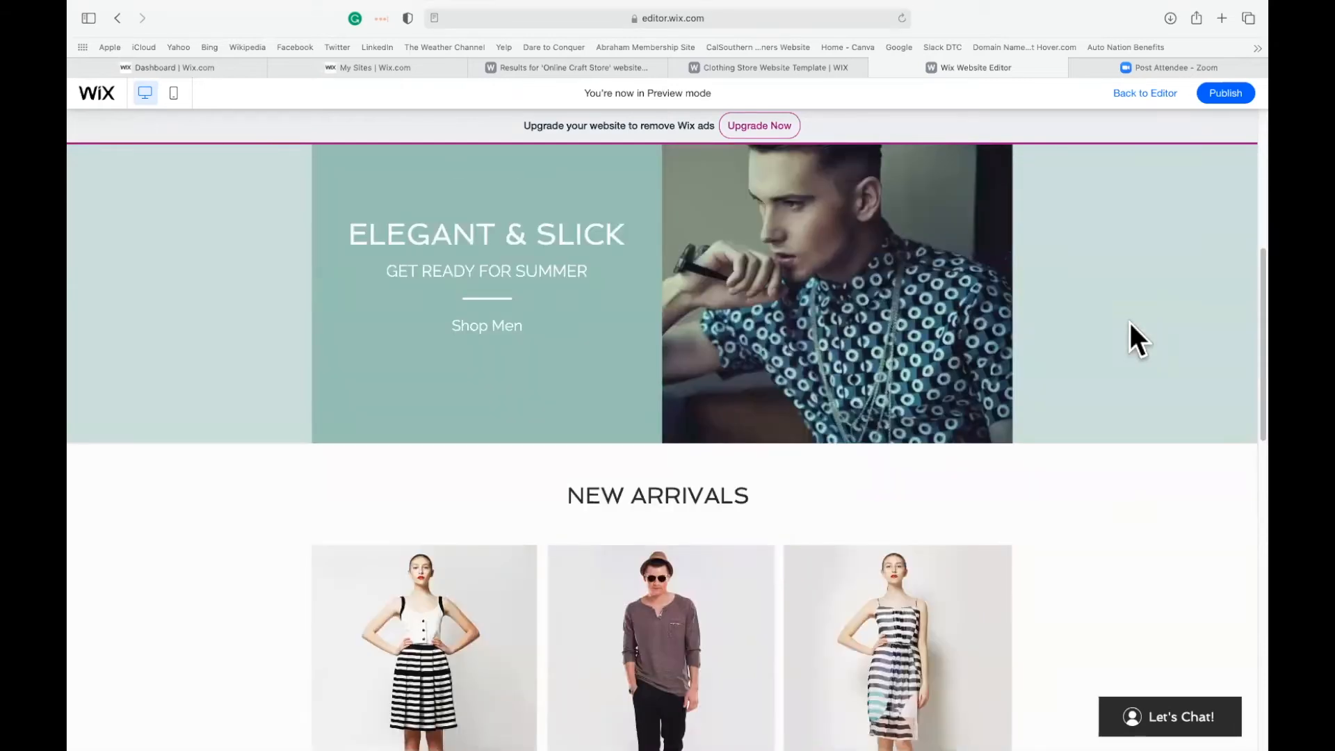
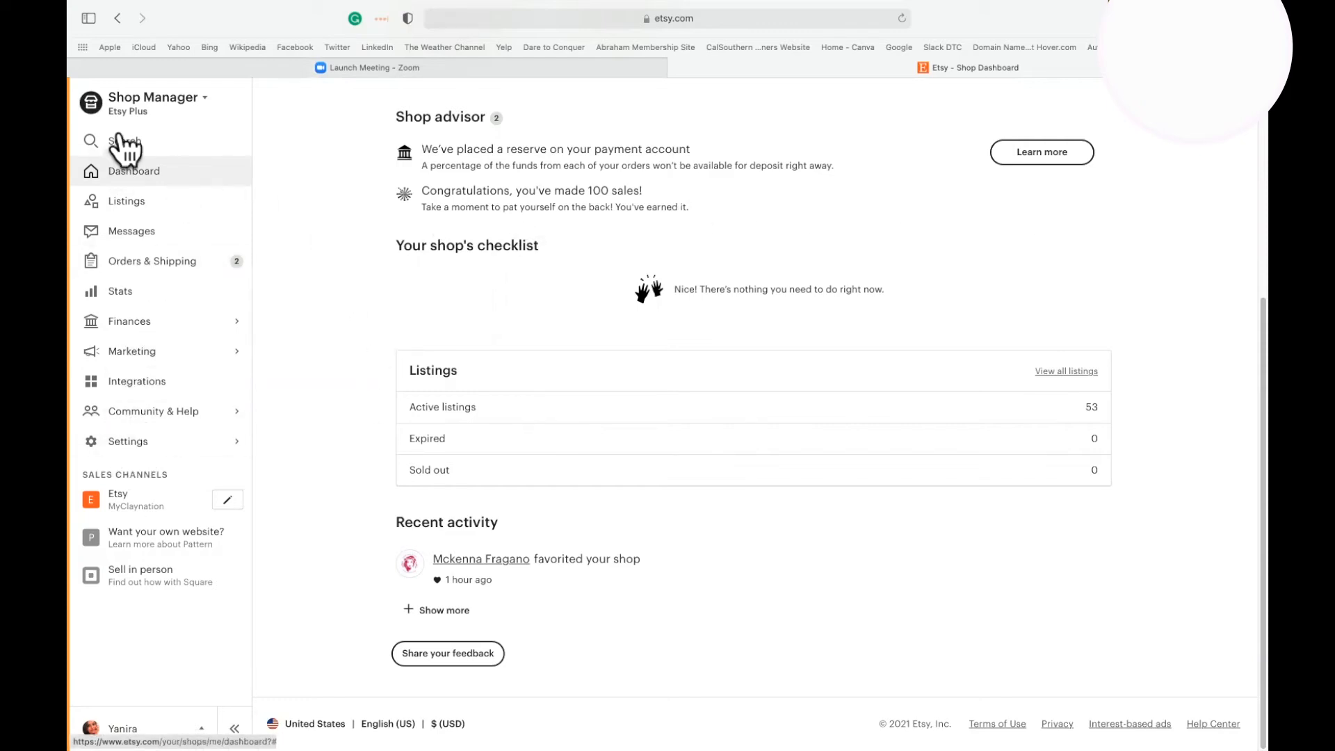
# Switch to Etsy Shop Manager, open the shop's subscription settings and look over the Etsy Standard and Etsy Plus plans.
pyautogui.click(129, 443)
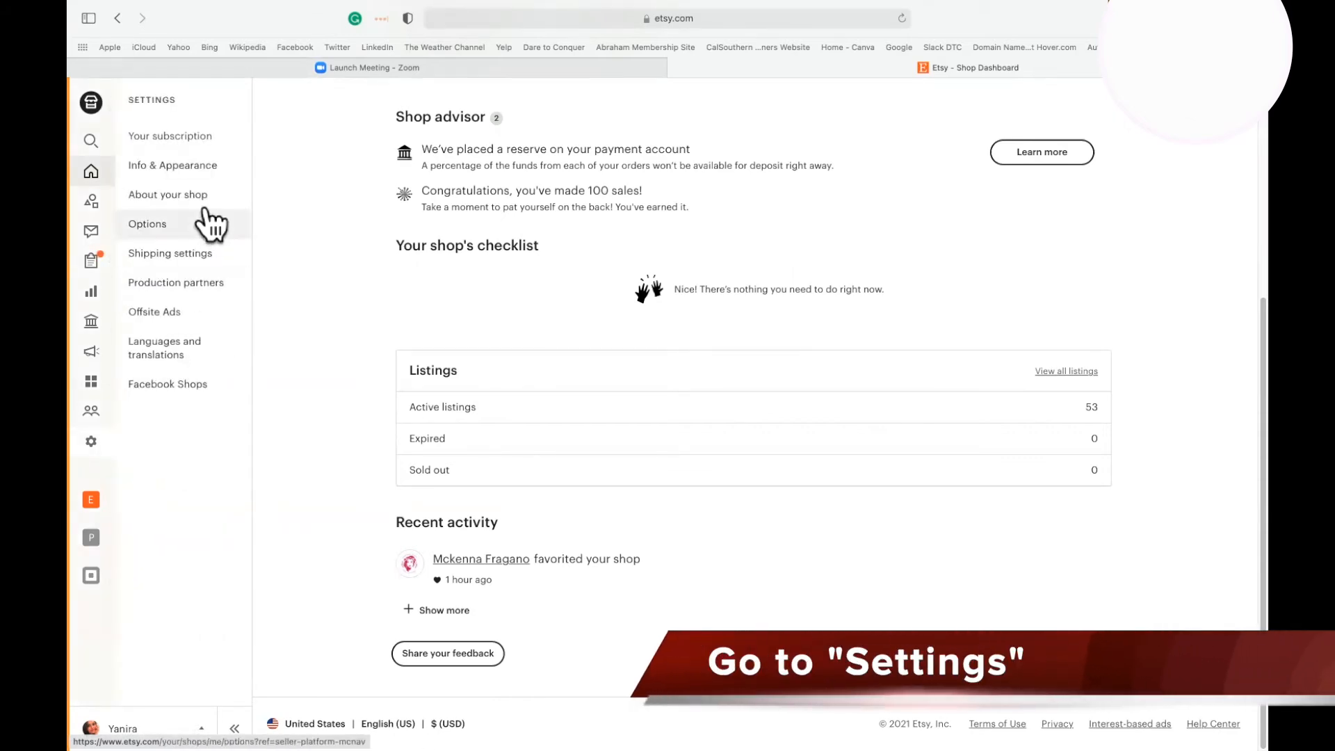
pyautogui.click(154, 132)
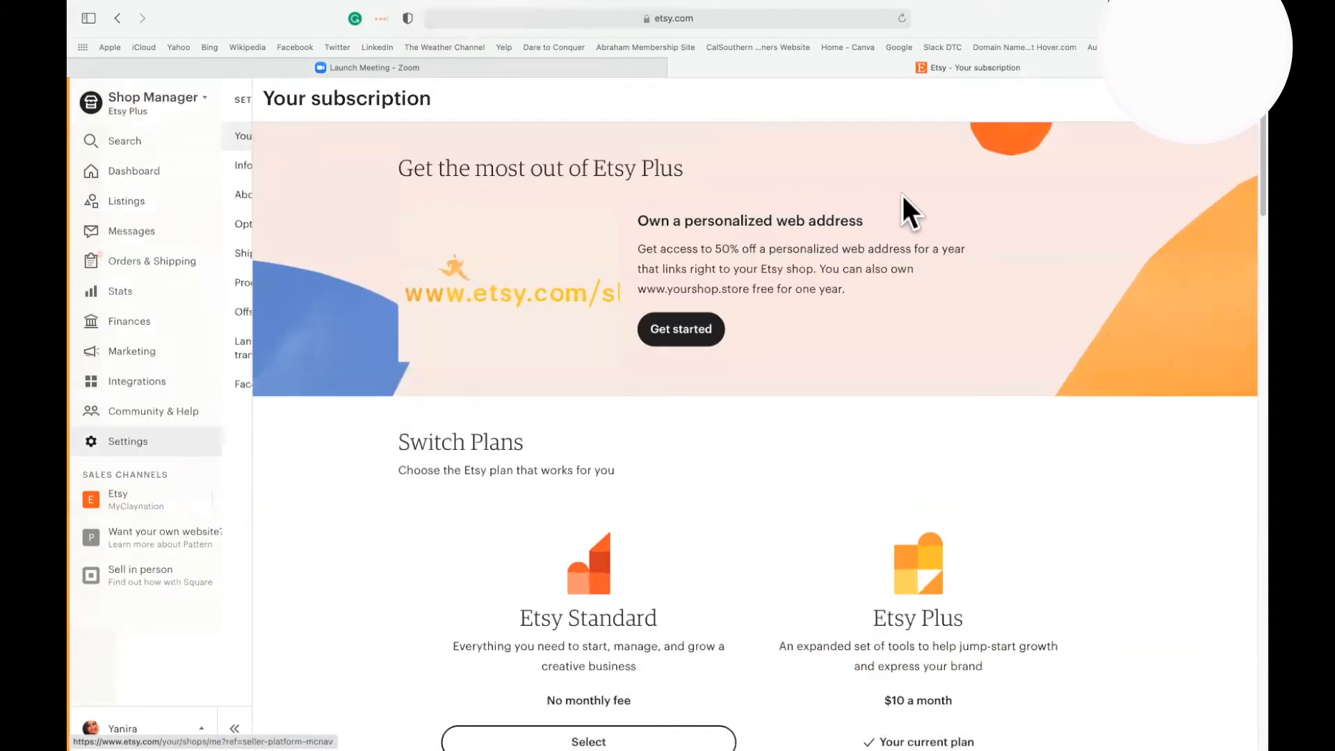
pyautogui.scroll(-5, 814, 452)
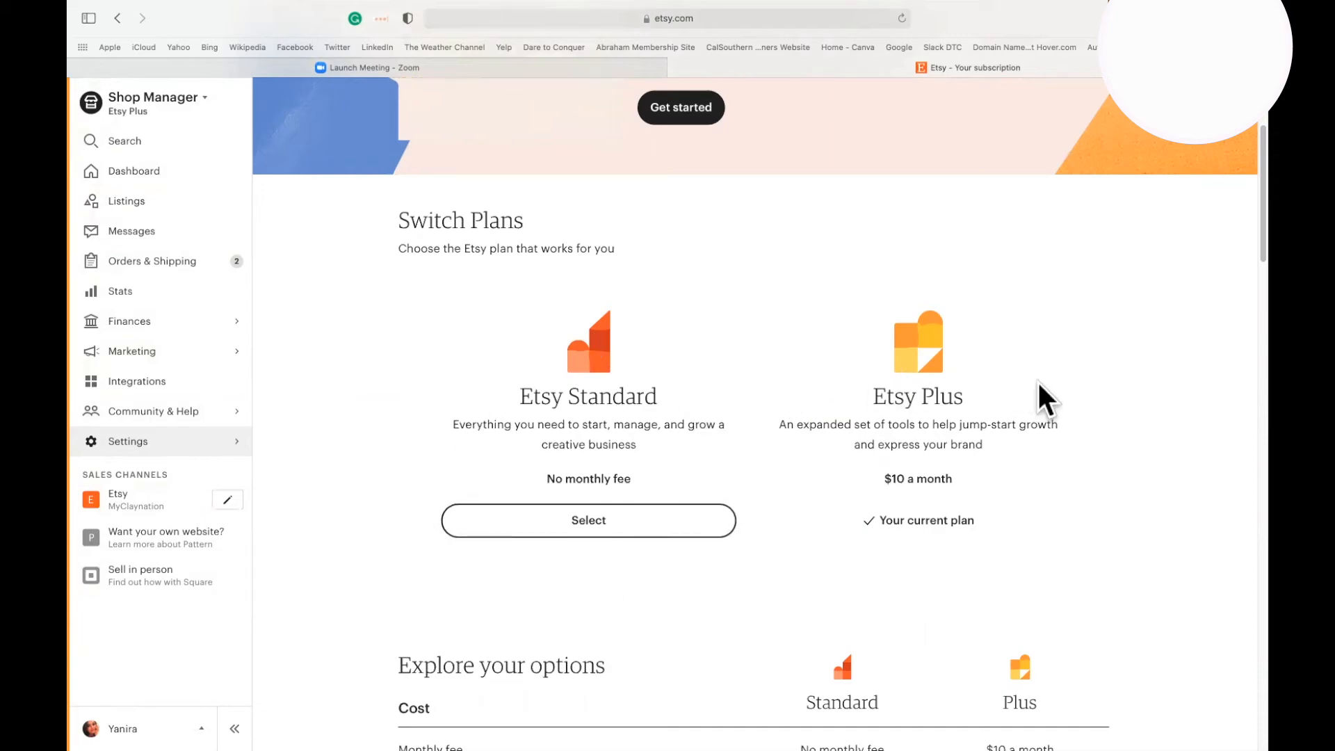
pyautogui.scroll(1, 1064, 395)
pyautogui.scroll(-1, 1064, 395)
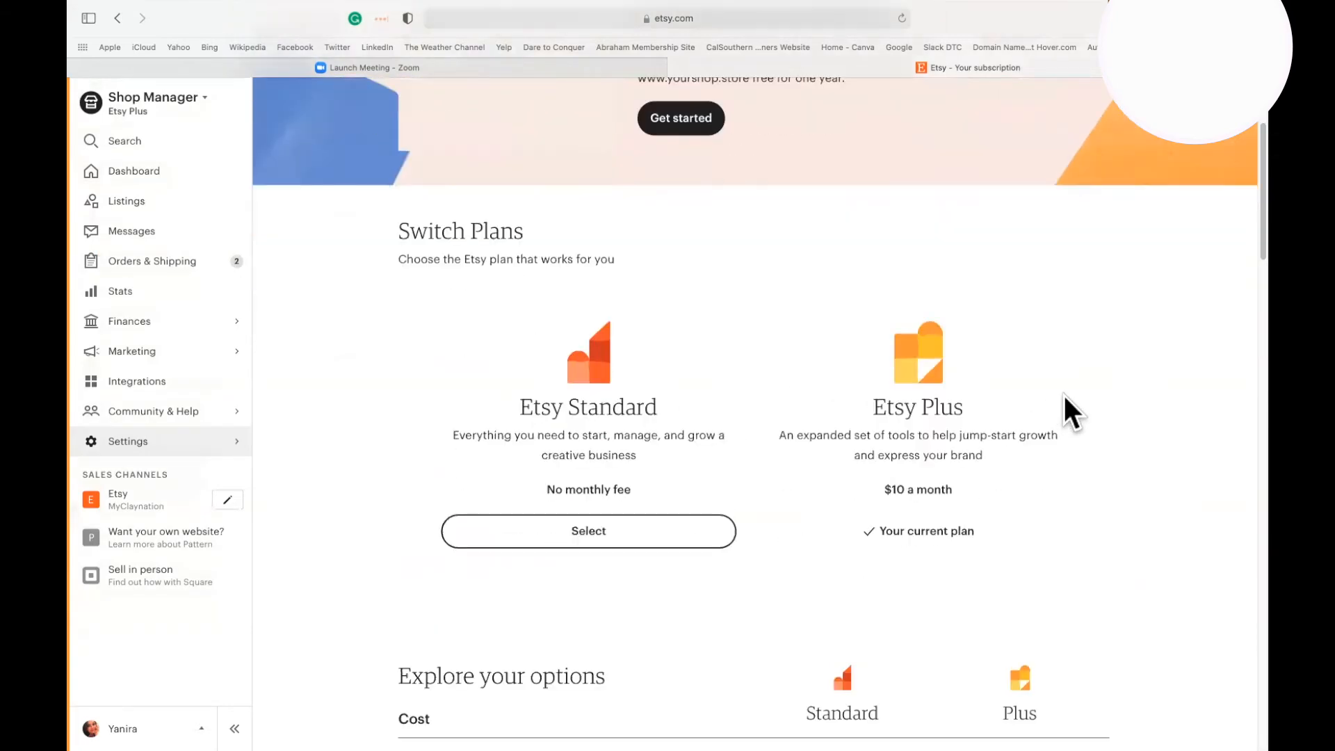
# Examine the plan comparison of costs, credits and features, including the additional shop customization options.
pyautogui.scroll(-7, 1064, 401)
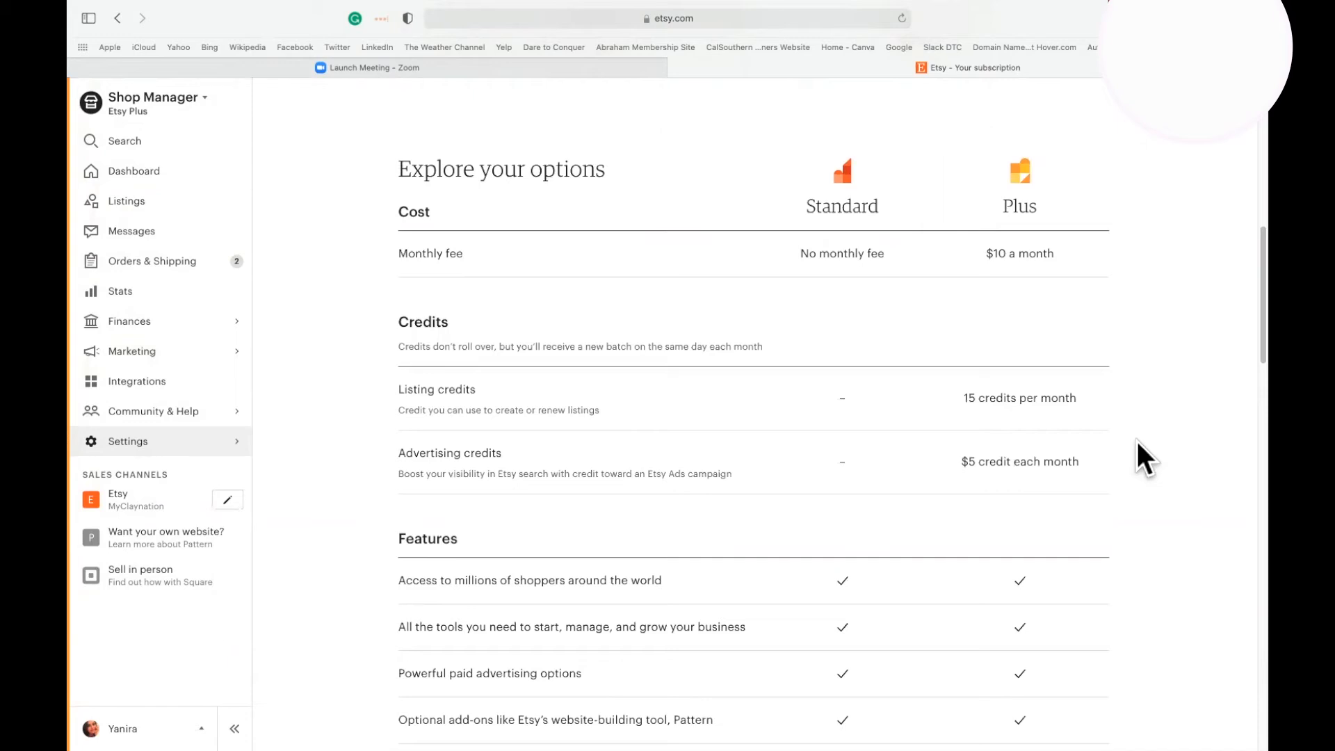
pyautogui.scroll(-3, 1137, 441)
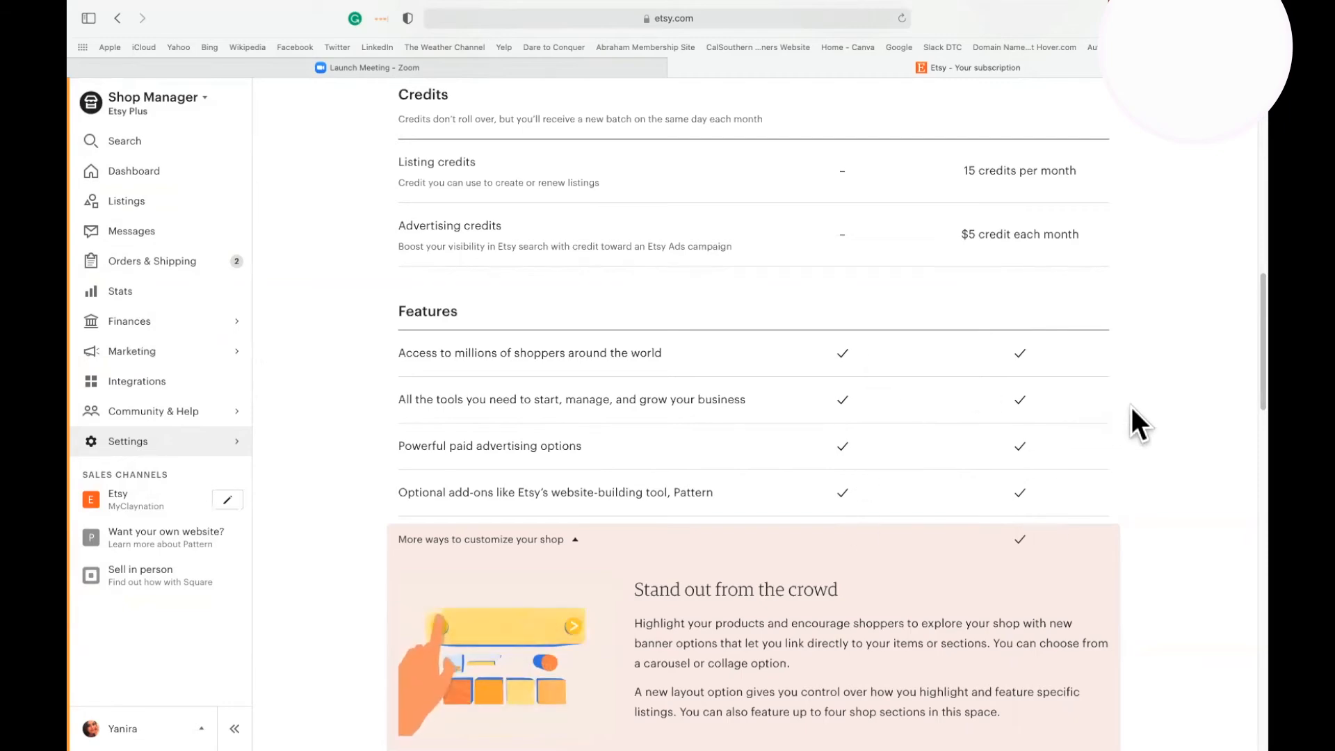
pyautogui.scroll(-4, 1131, 408)
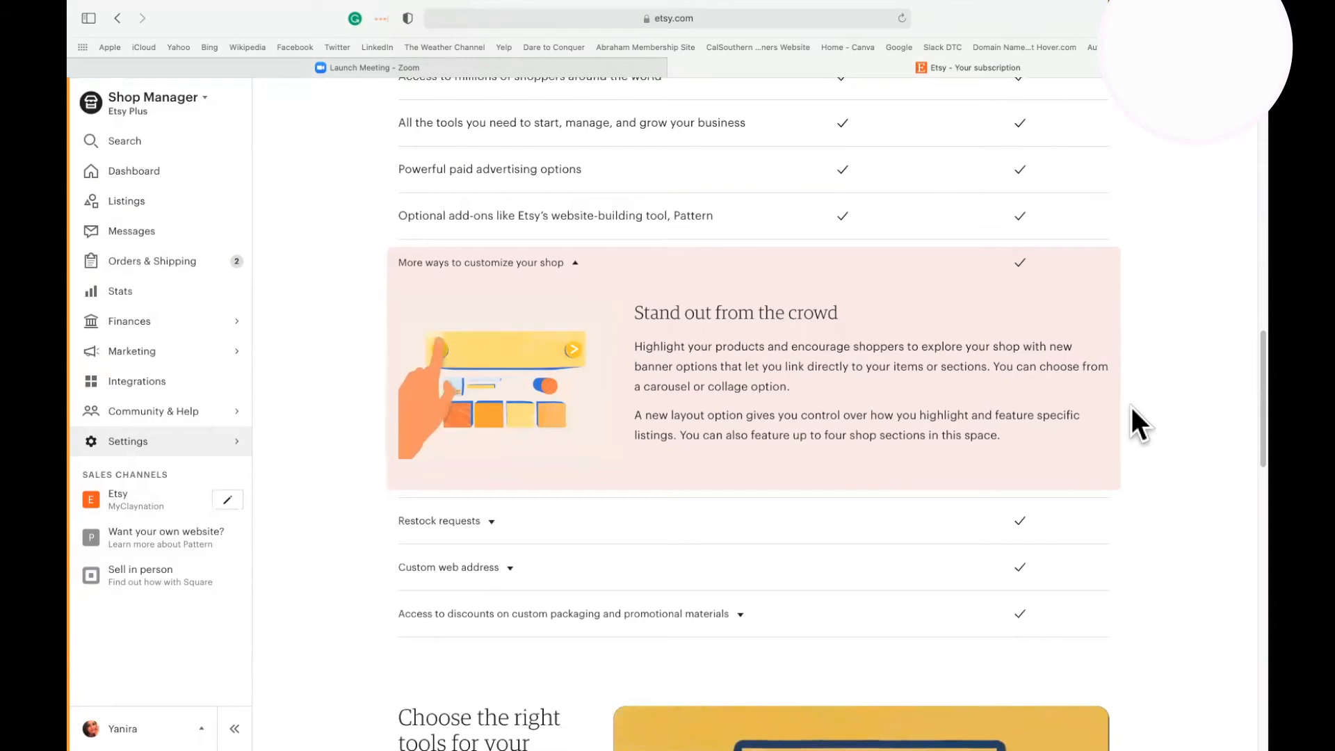
pyautogui.scroll(-1, 1129, 403)
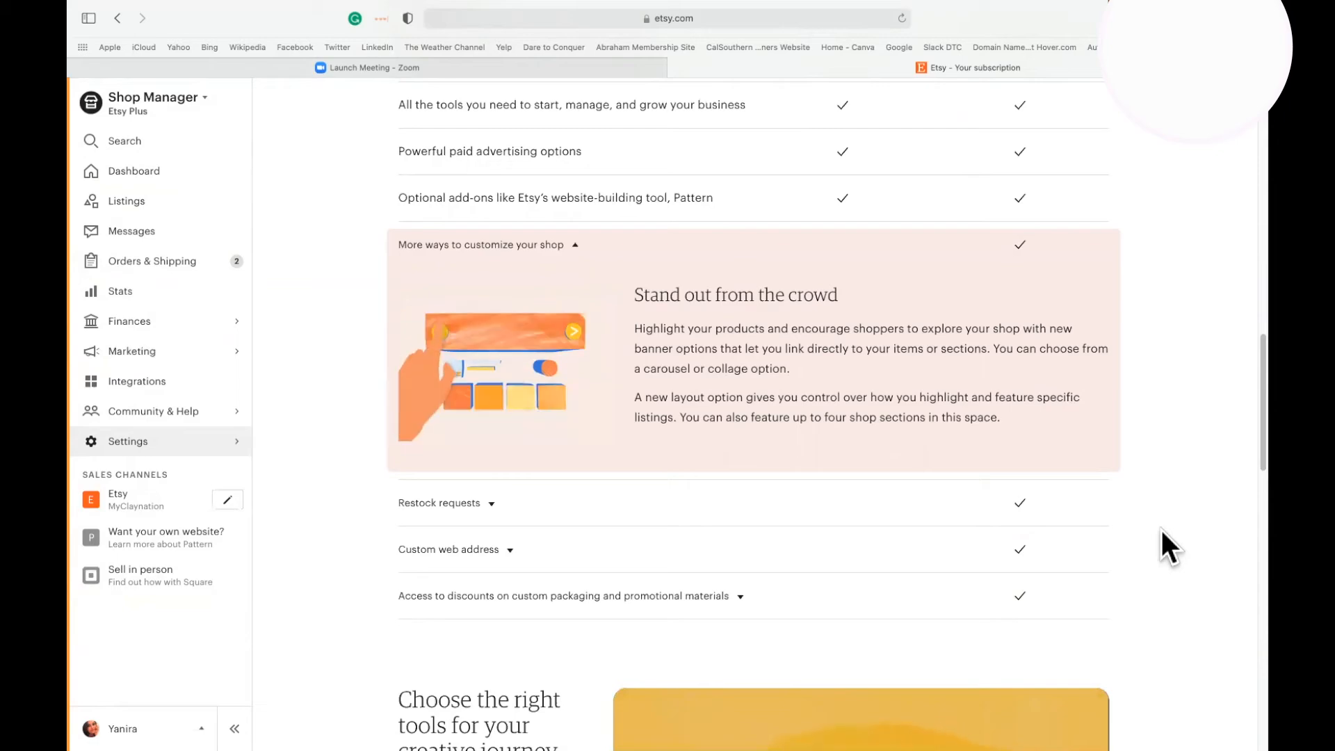
pyautogui.scroll(10, 1161, 528)
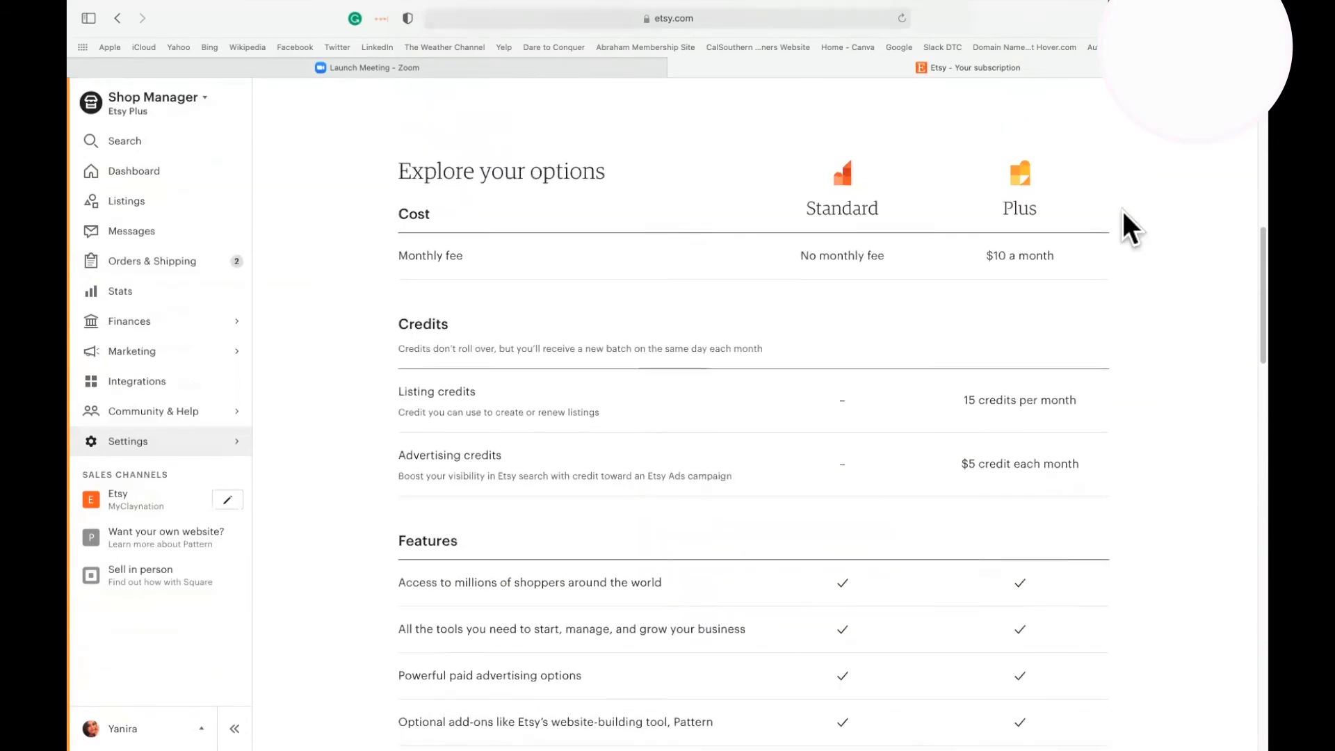
pyautogui.scroll(1, 1057, 244)
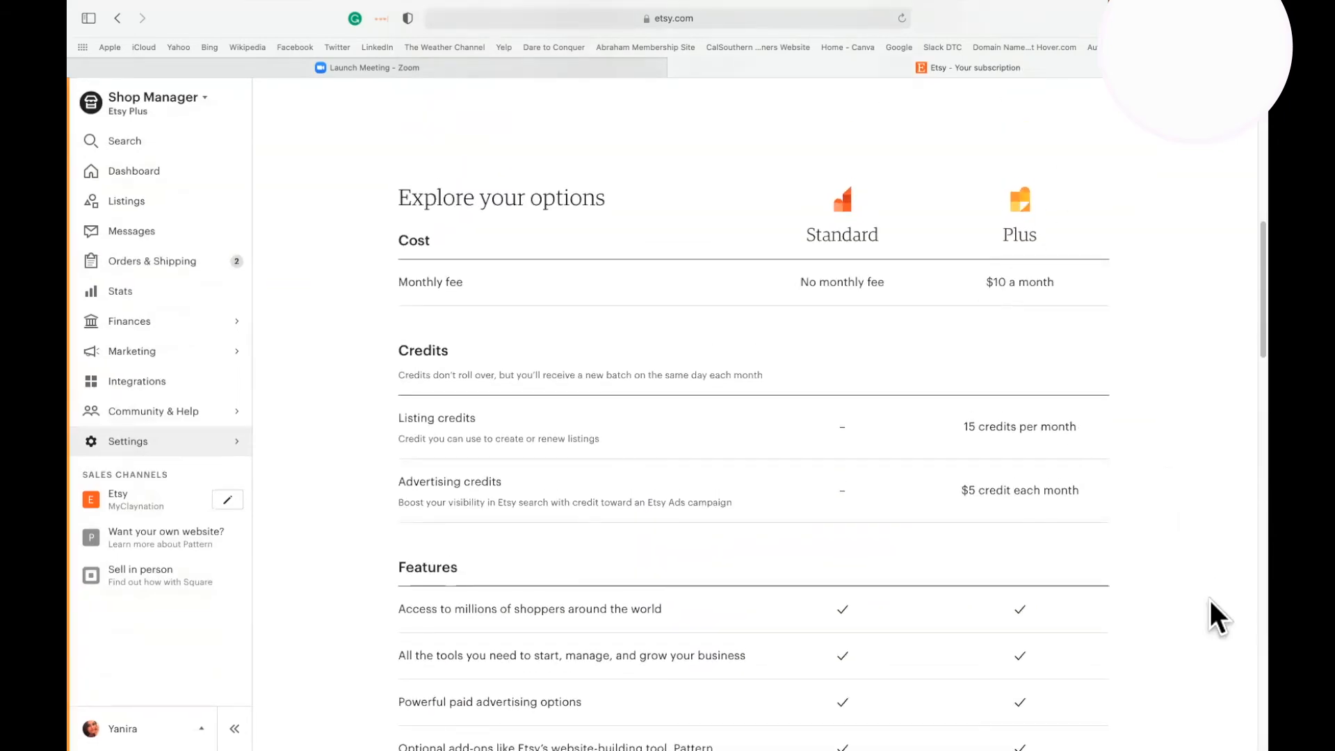
pyautogui.scroll(-15, 1210, 599)
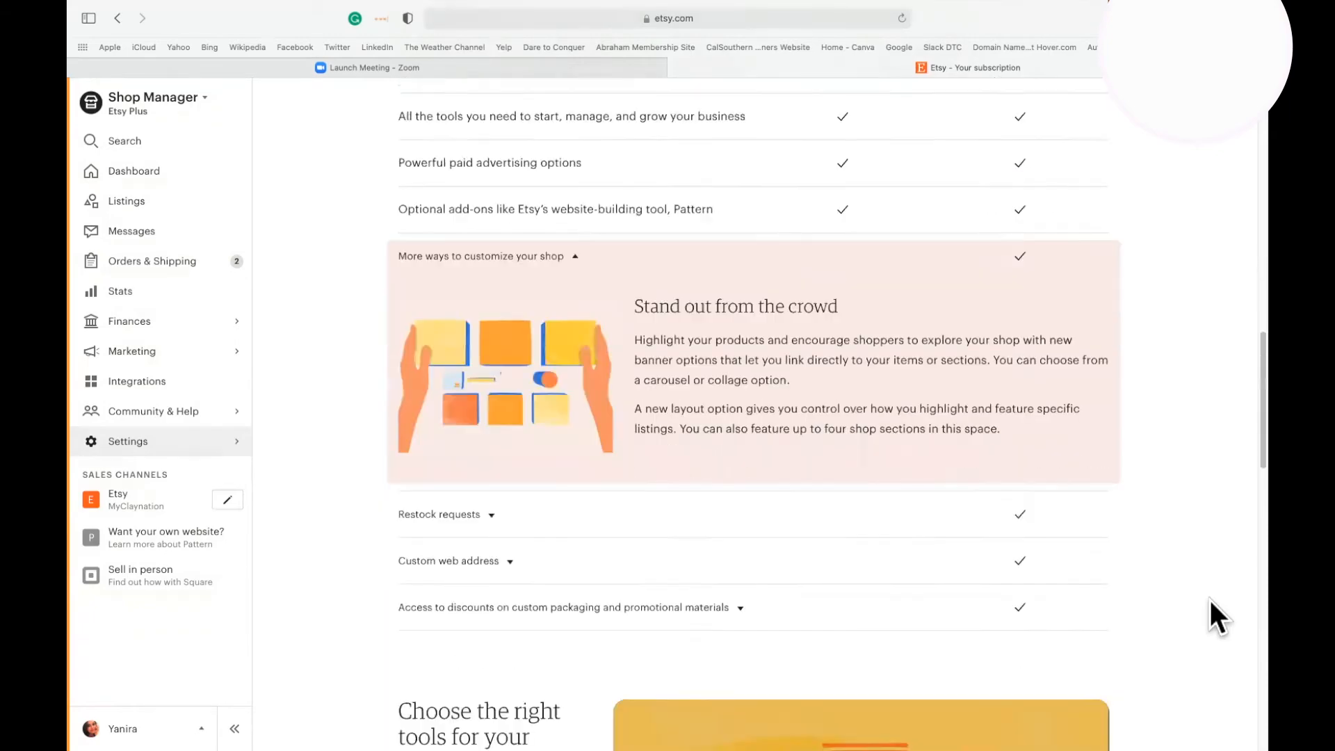
pyautogui.scroll(20, 1210, 600)
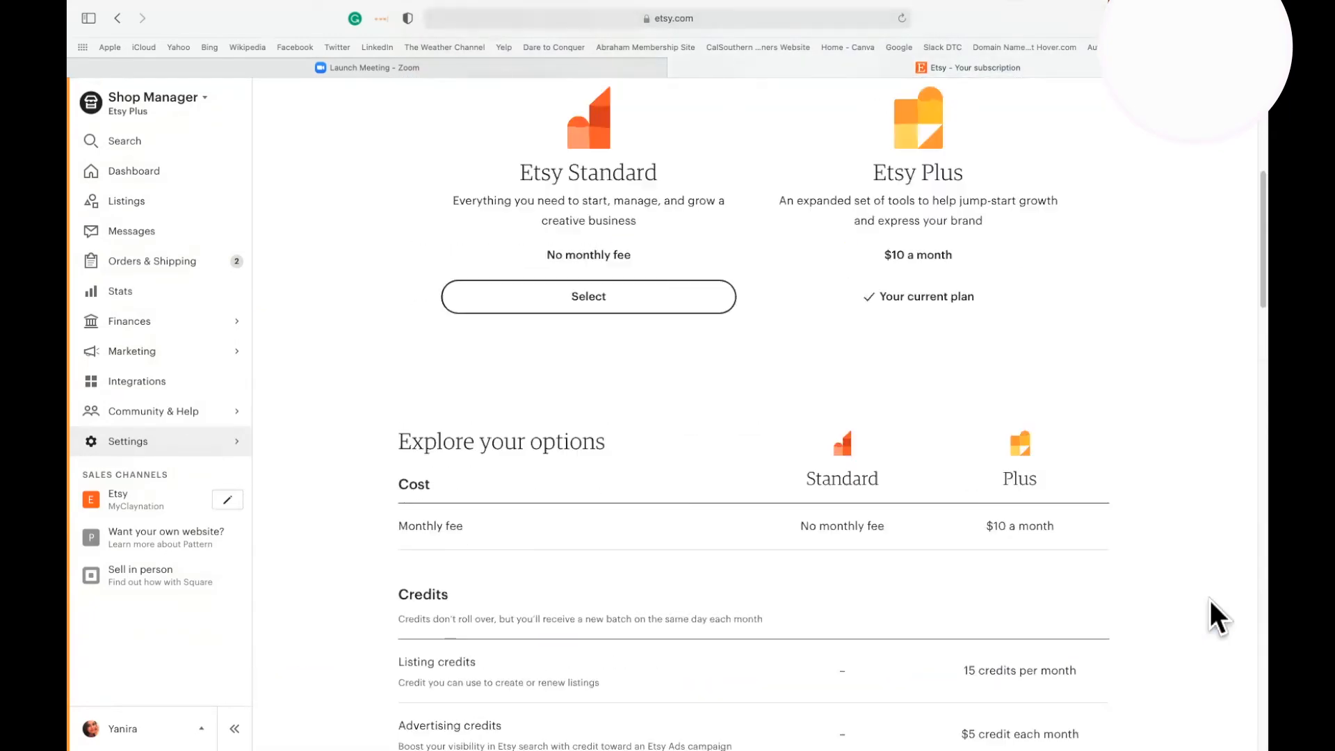
# Review the shop's Info & Appearance settings from the shop title to the buyer messages, and view the Shop Name page.
pyautogui.click(139, 439)
pyautogui.click(189, 166)
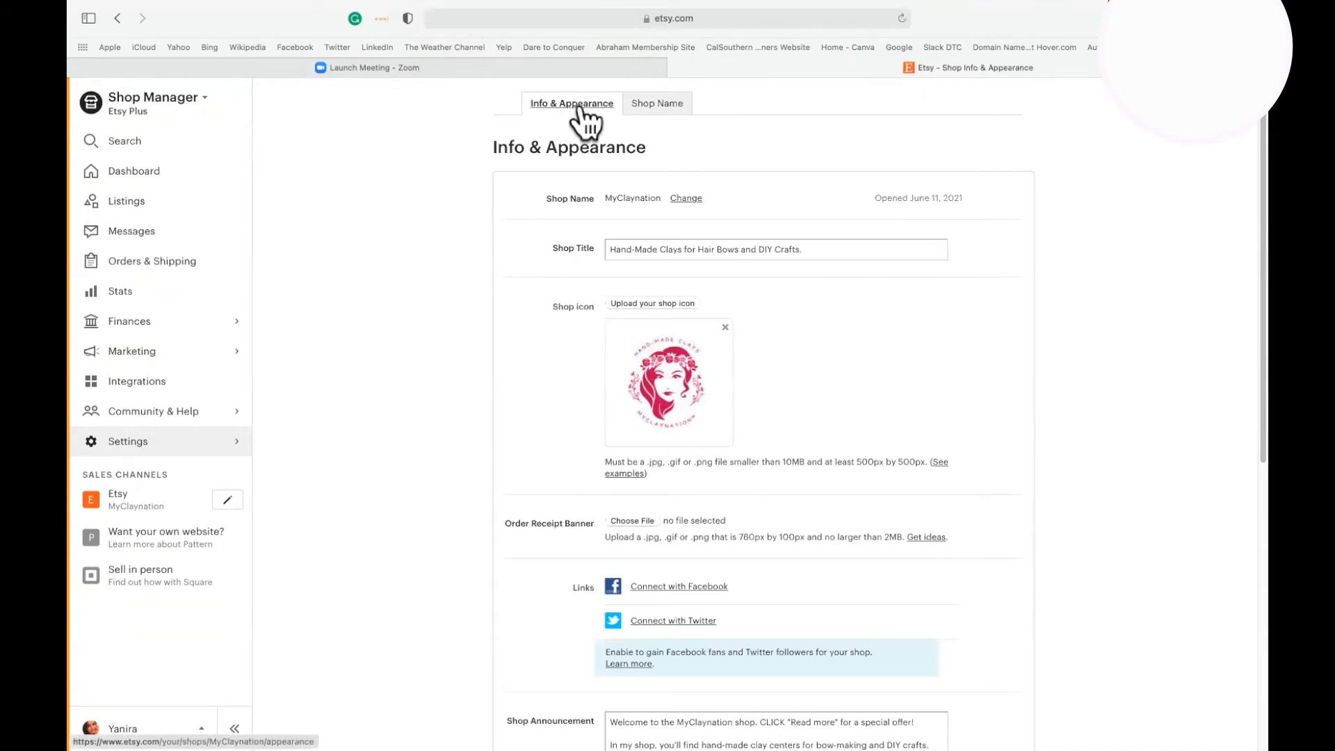
pyautogui.scroll(-3, 971, 390)
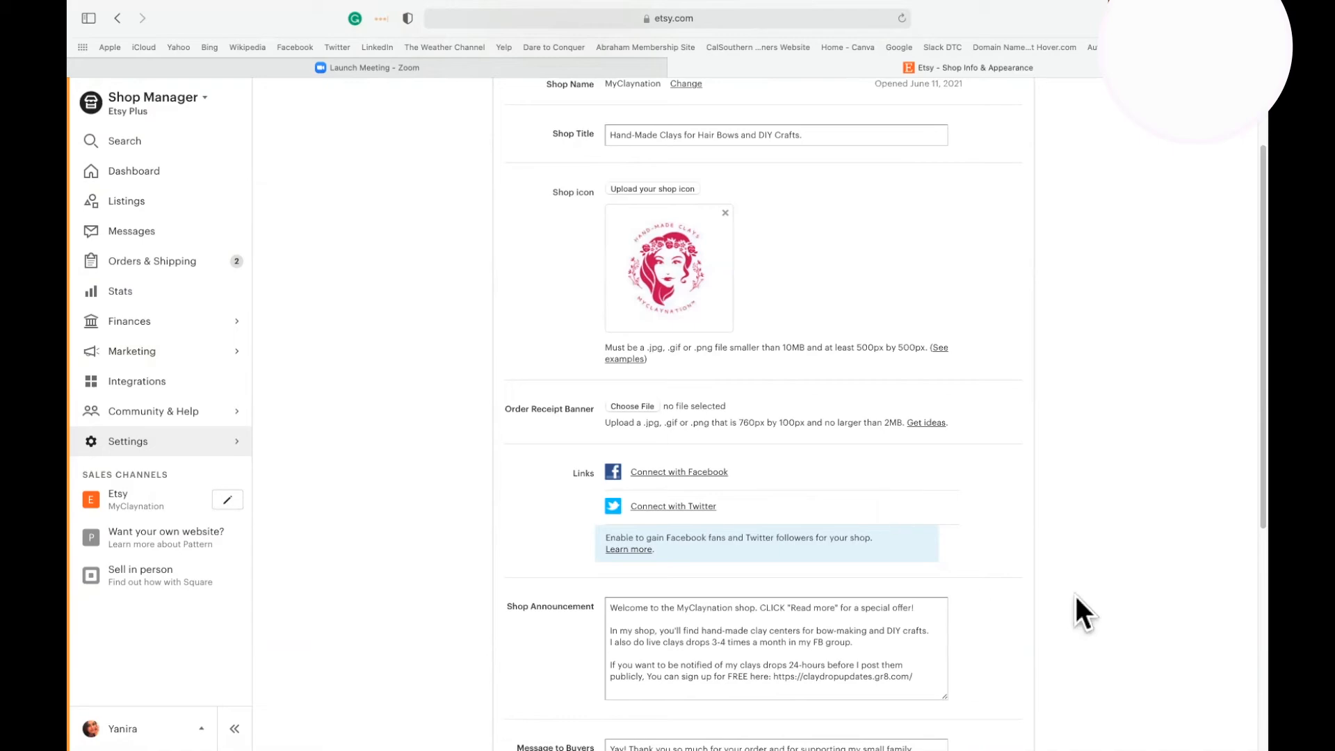
pyautogui.scroll(-5, 1060, 580)
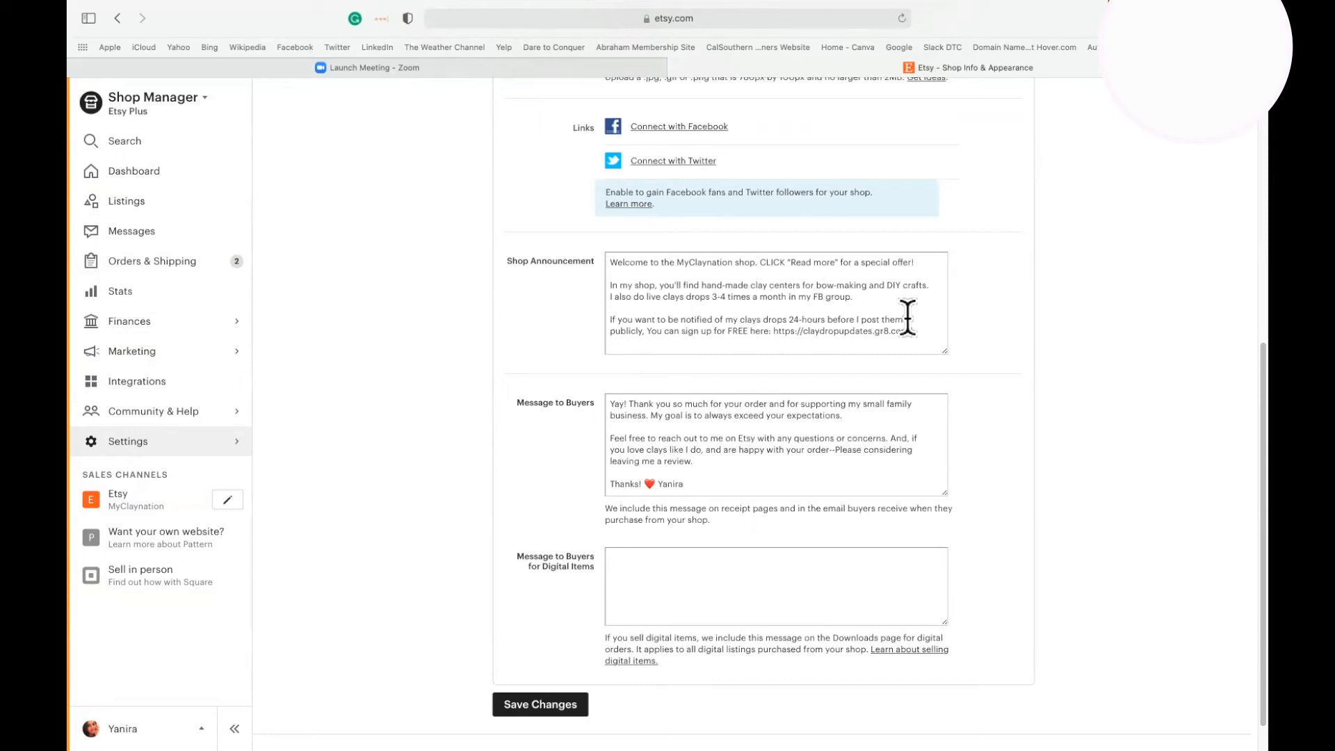
pyautogui.scroll(-1, 1116, 588)
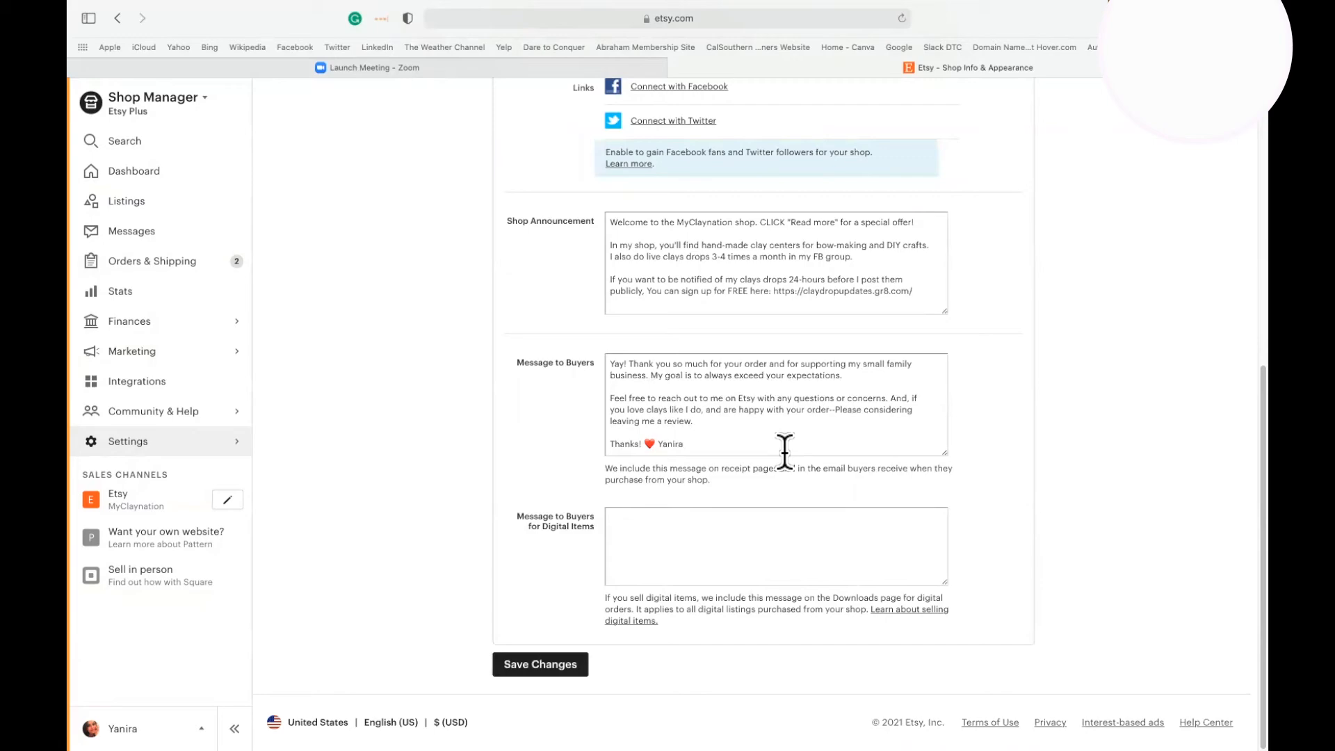
pyautogui.scroll(10, 1185, 521)
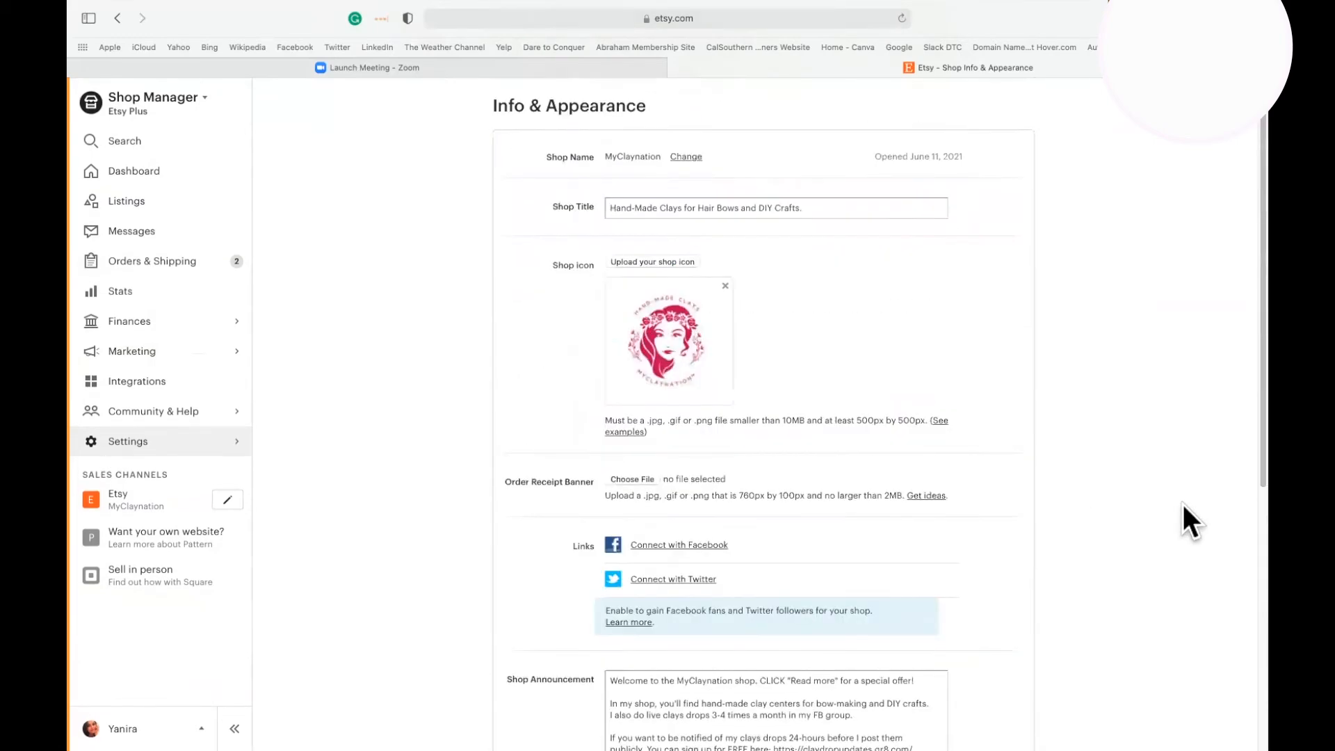
pyautogui.click(668, 106)
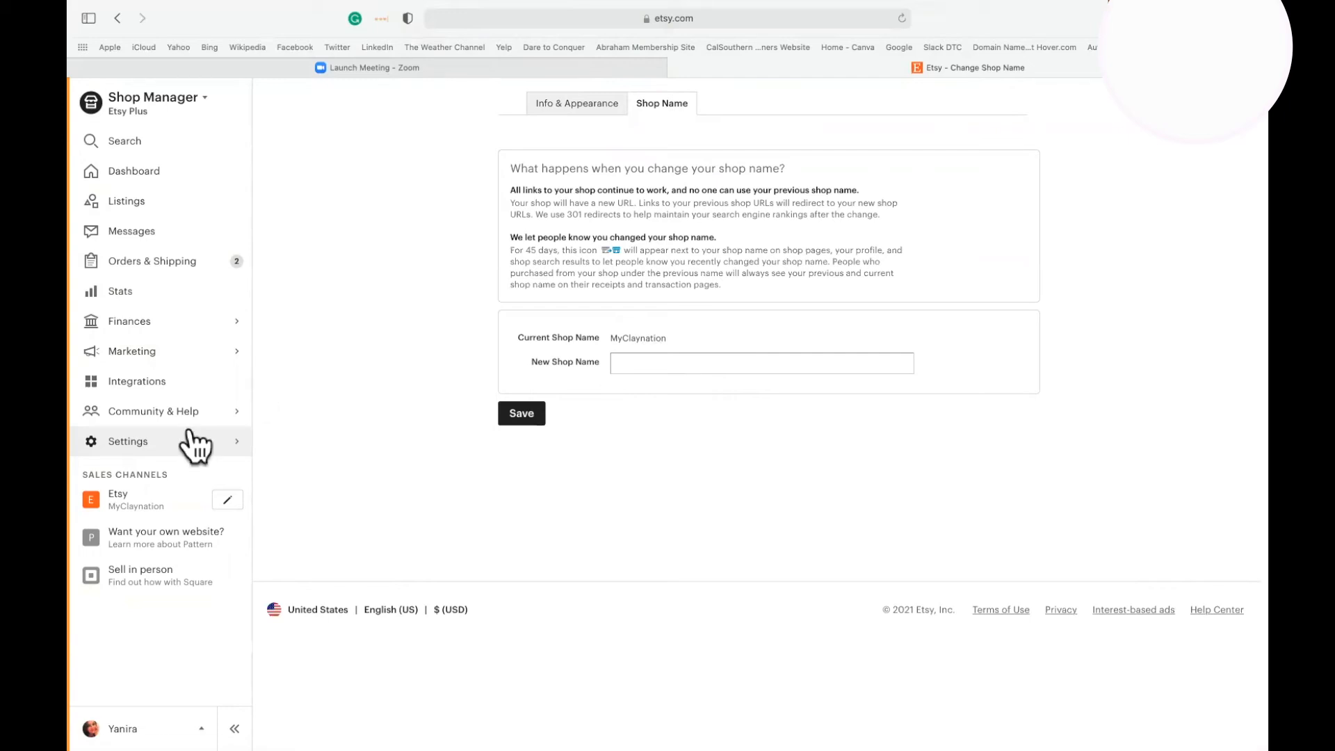
# Open the About your shop settings and look through the list of shop members.
pyautogui.click(143, 435)
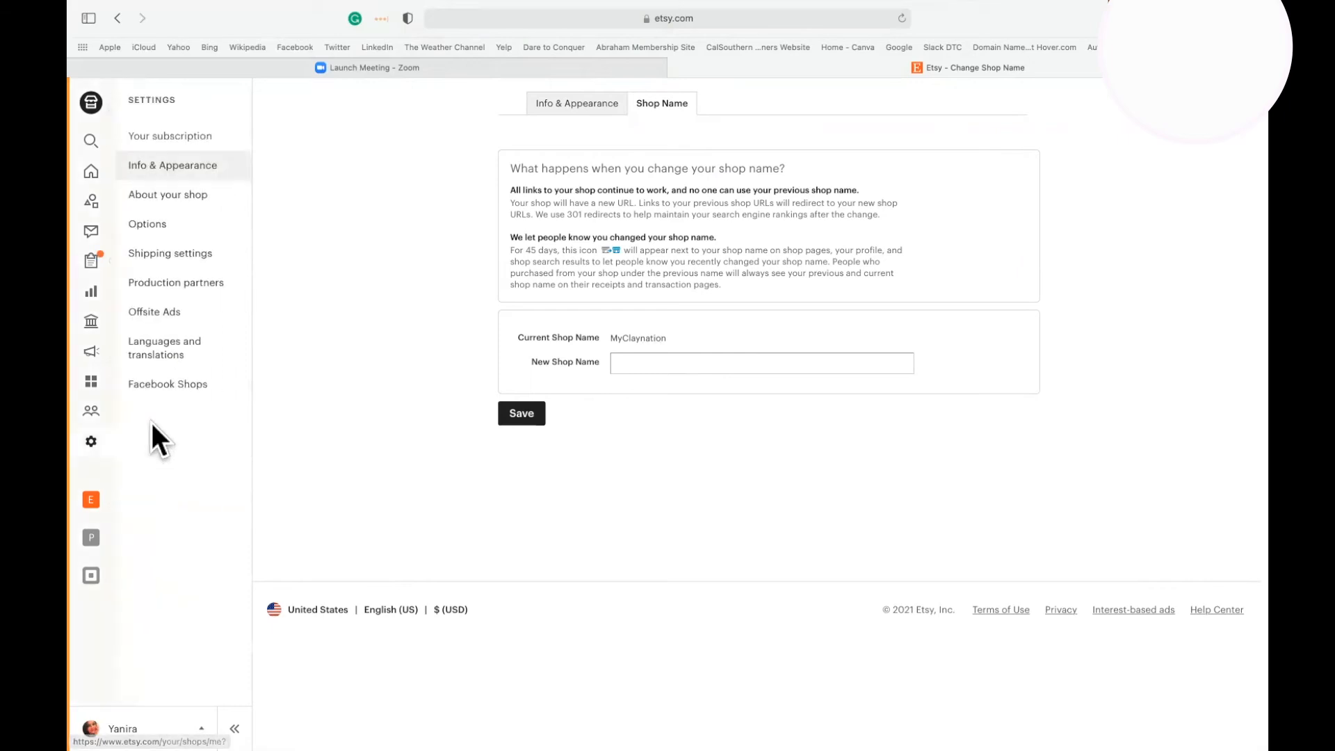
pyautogui.click(176, 195)
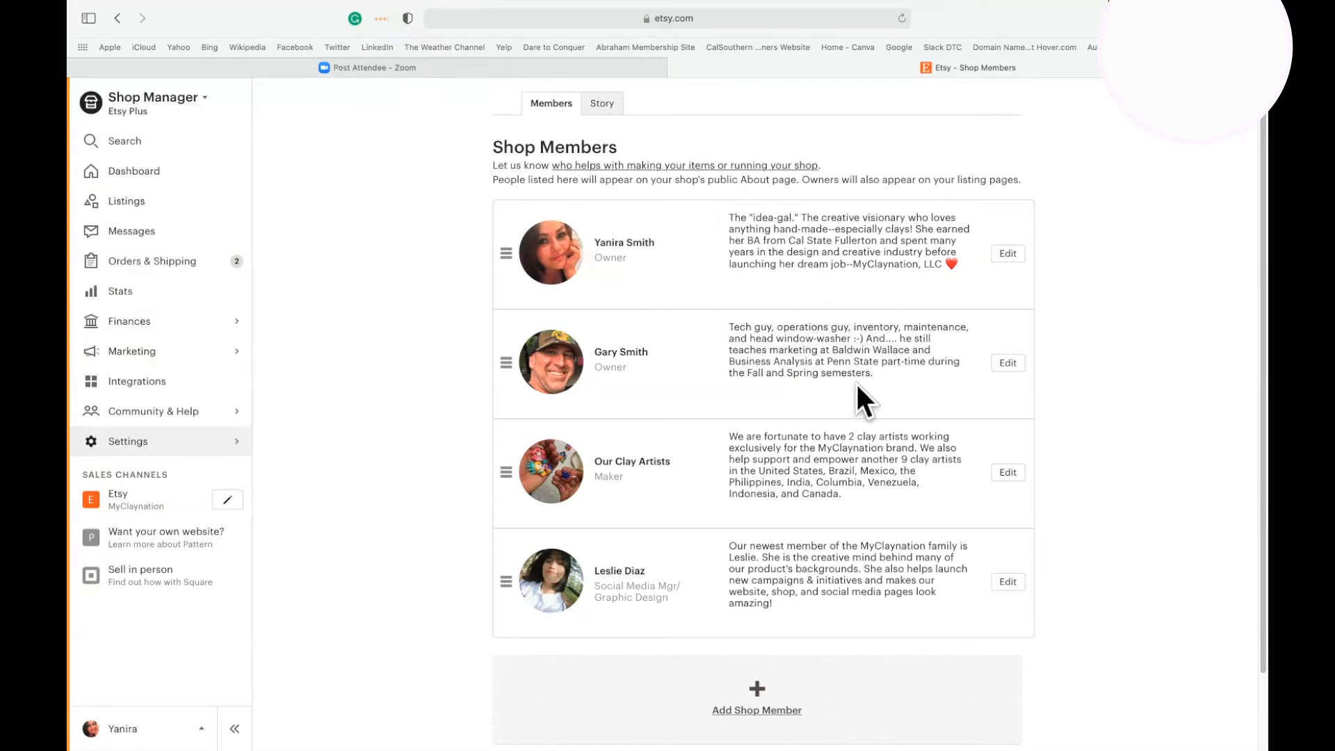
pyautogui.scroll(-3, 1116, 456)
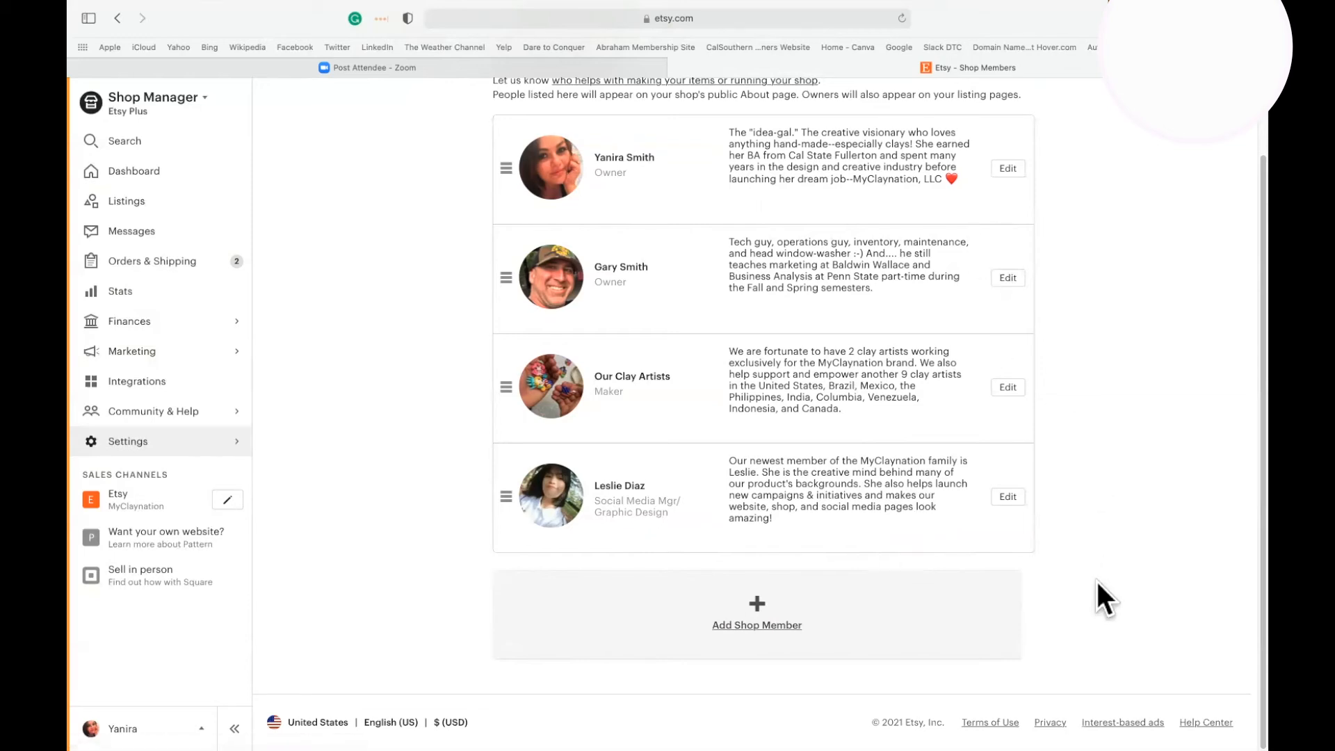
pyautogui.scroll(3, 1098, 583)
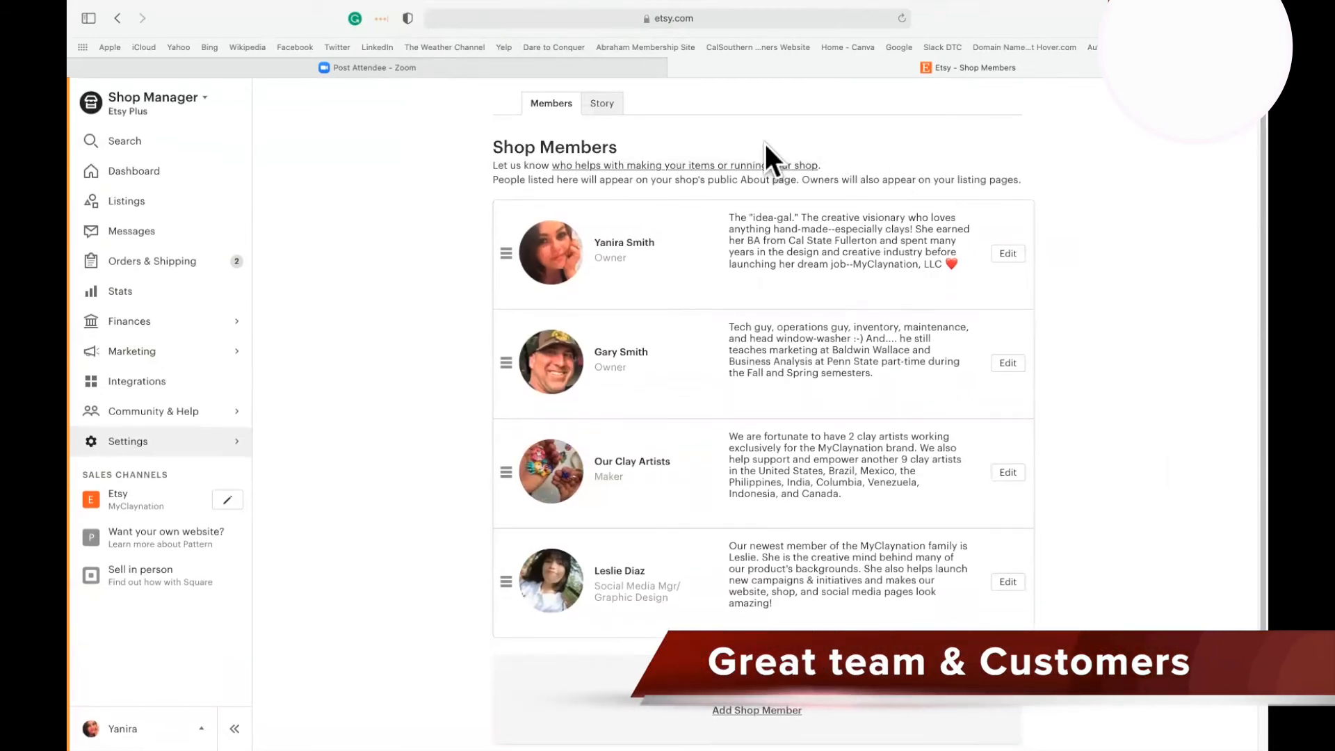
# Open the Shop Story page and look at the story headline and story text.
pyautogui.click(604, 101)
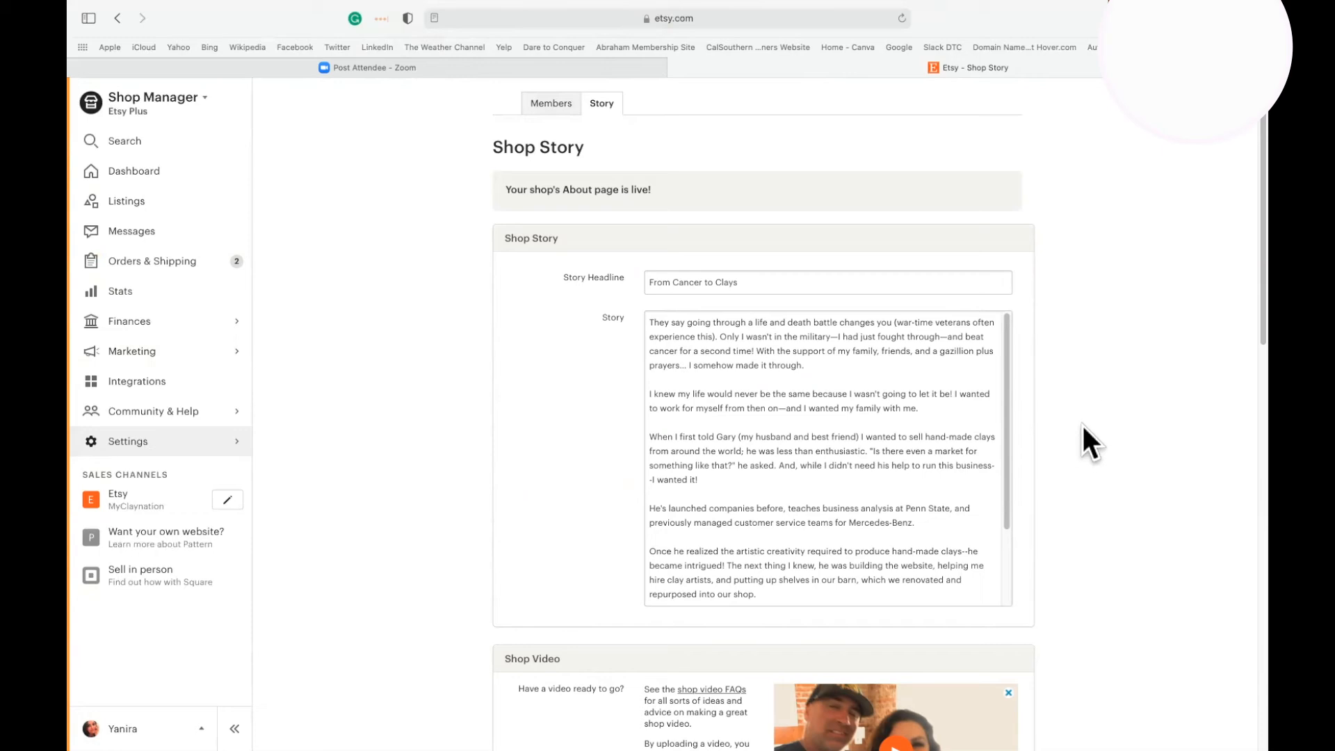
pyautogui.scroll(-2, 1113, 404)
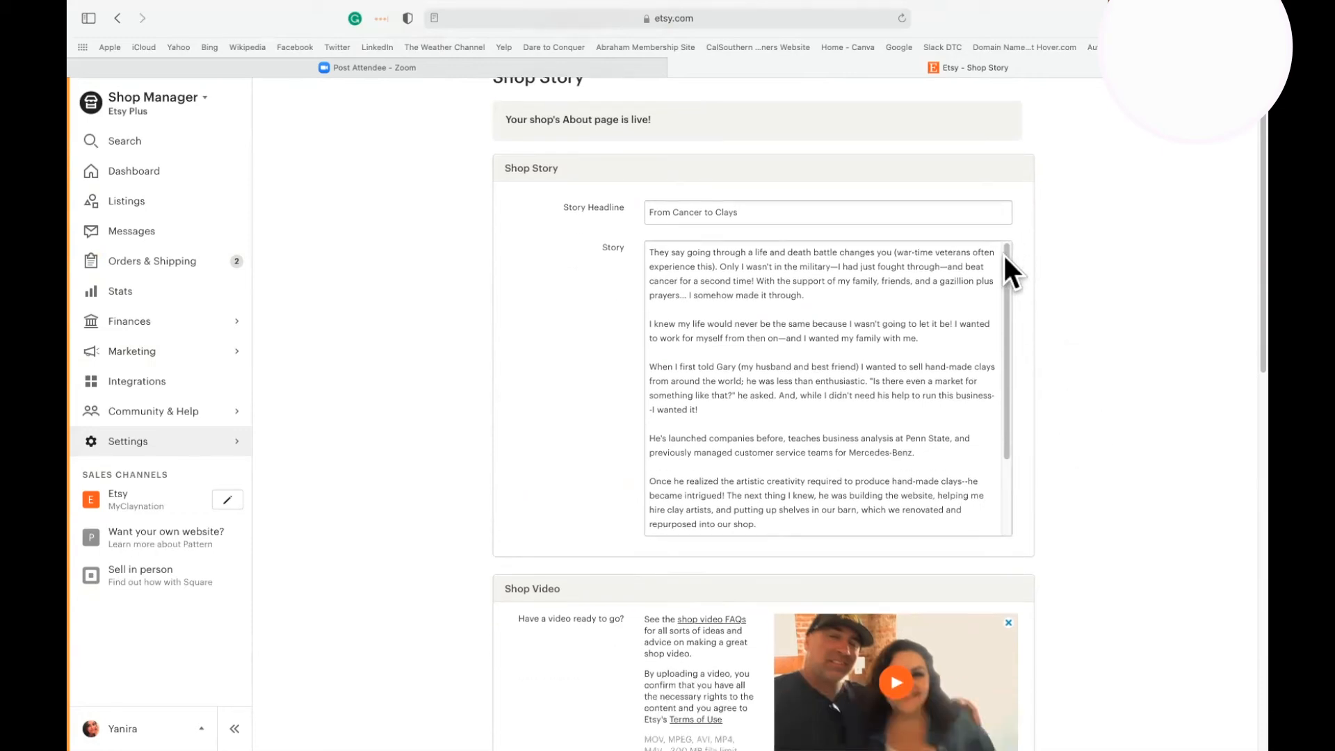
pyautogui.moveTo(1005, 252); pyautogui.dragTo(1014, 281)
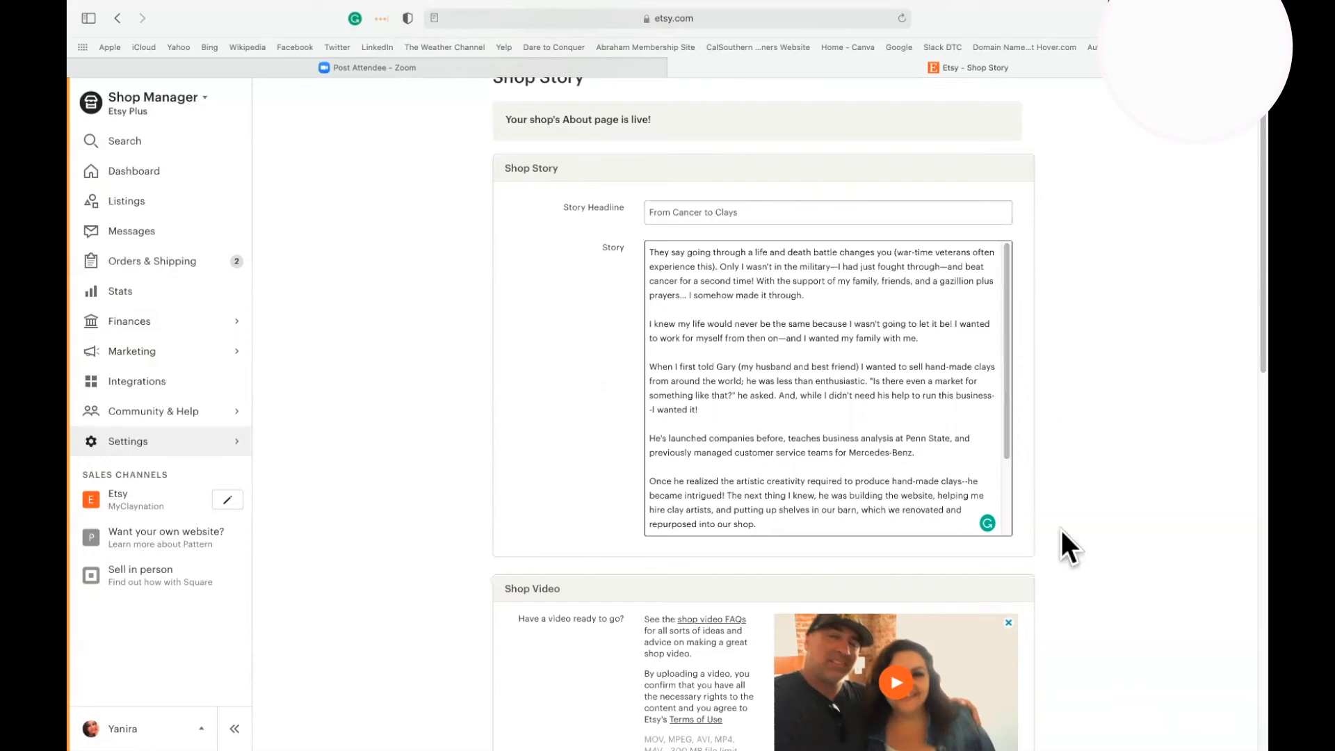
# Look through the shop video, shop photos and shop links sections of the Shop Story page.
pyautogui.scroll(-5, 1062, 596)
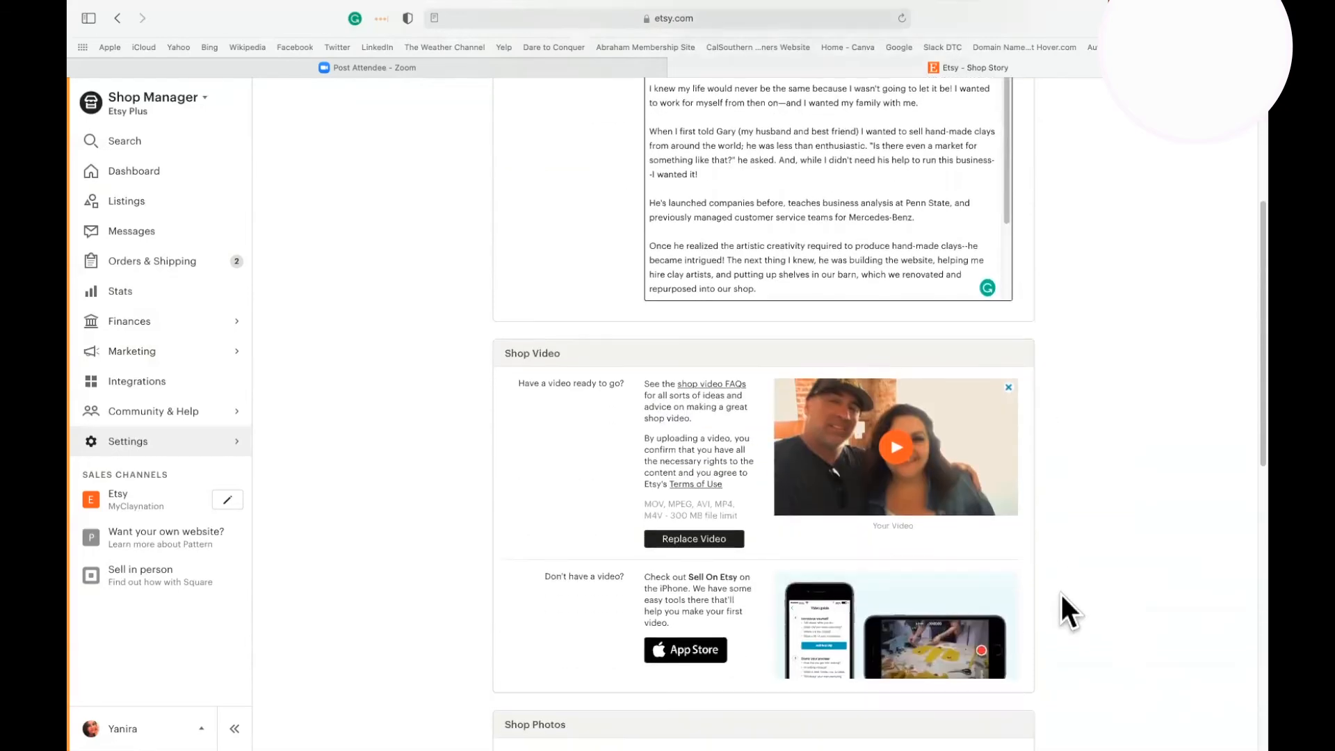
pyautogui.scroll(-4, 1061, 595)
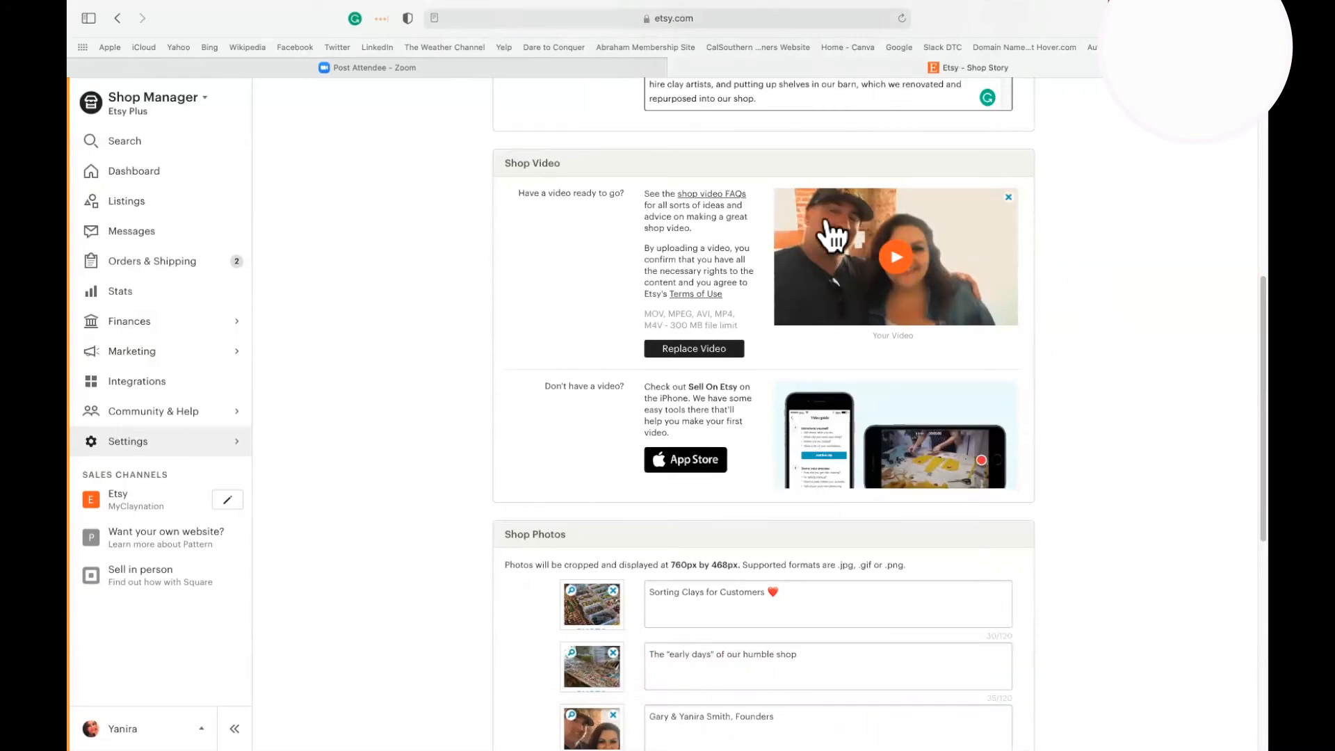
pyautogui.scroll(-6, 1126, 402)
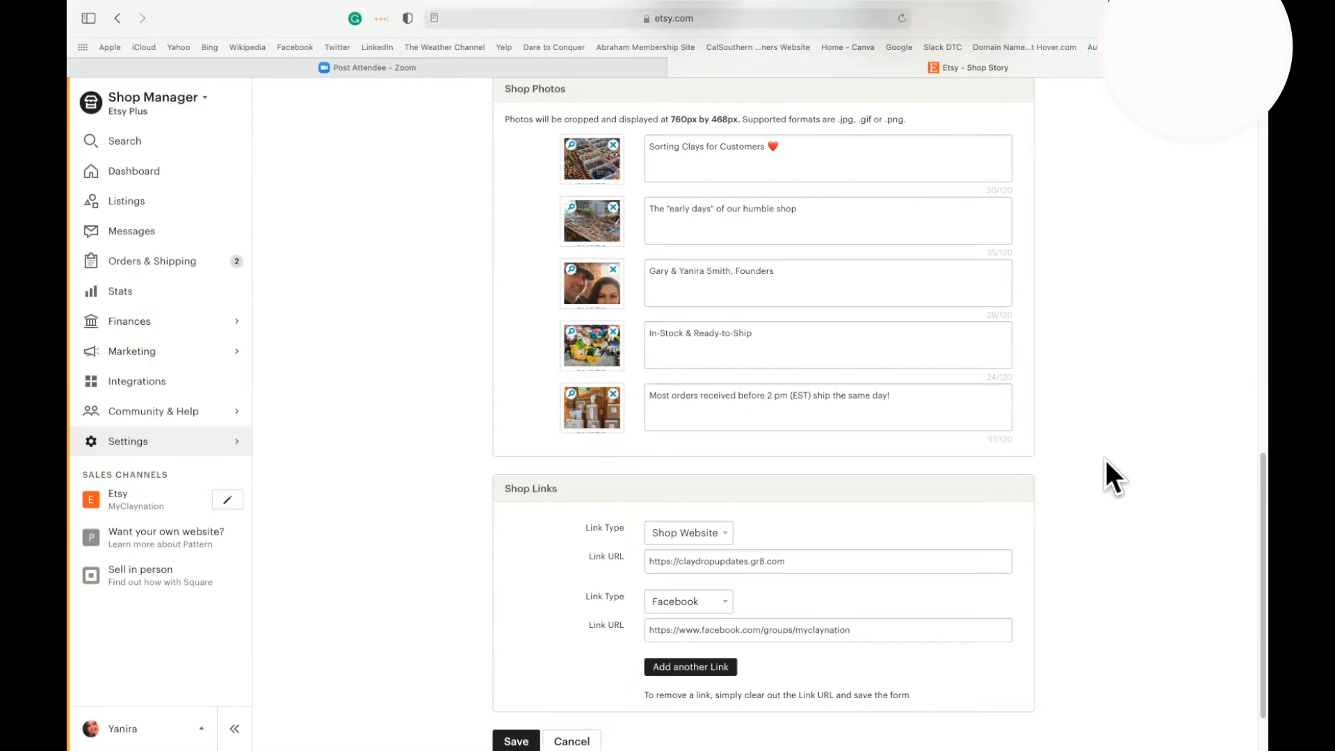
pyautogui.scroll(-1, 1106, 460)
pyautogui.scroll(-2, 1112, 477)
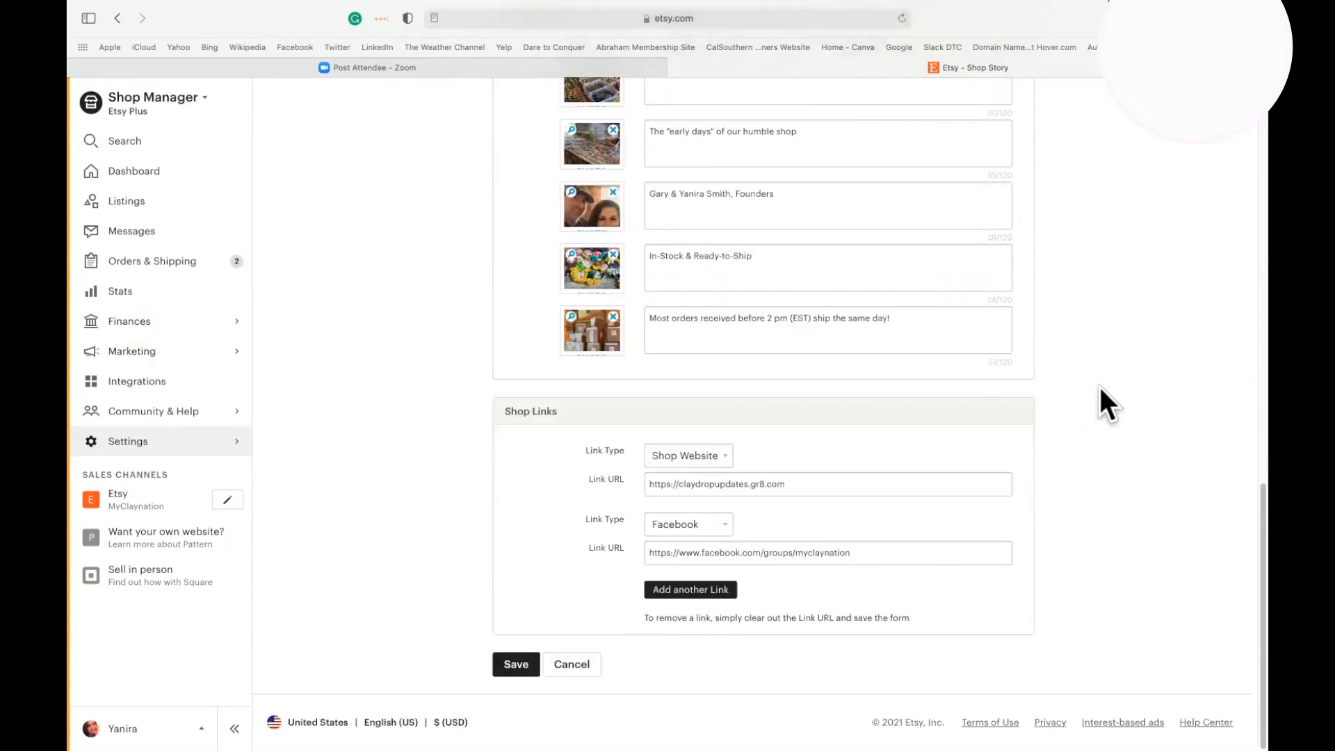
pyautogui.scroll(15, 1091, 322)
pyautogui.scroll(-1, 1090, 323)
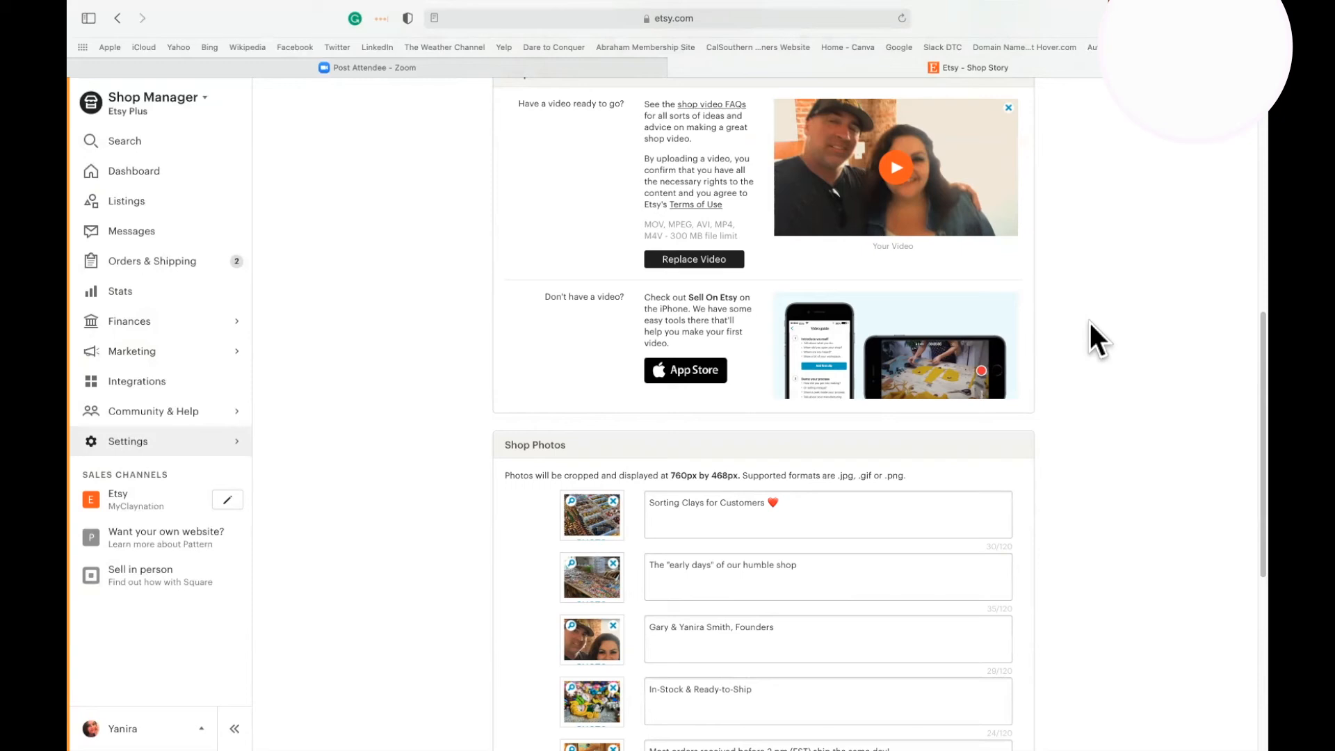
pyautogui.scroll(-15, 1100, 600)
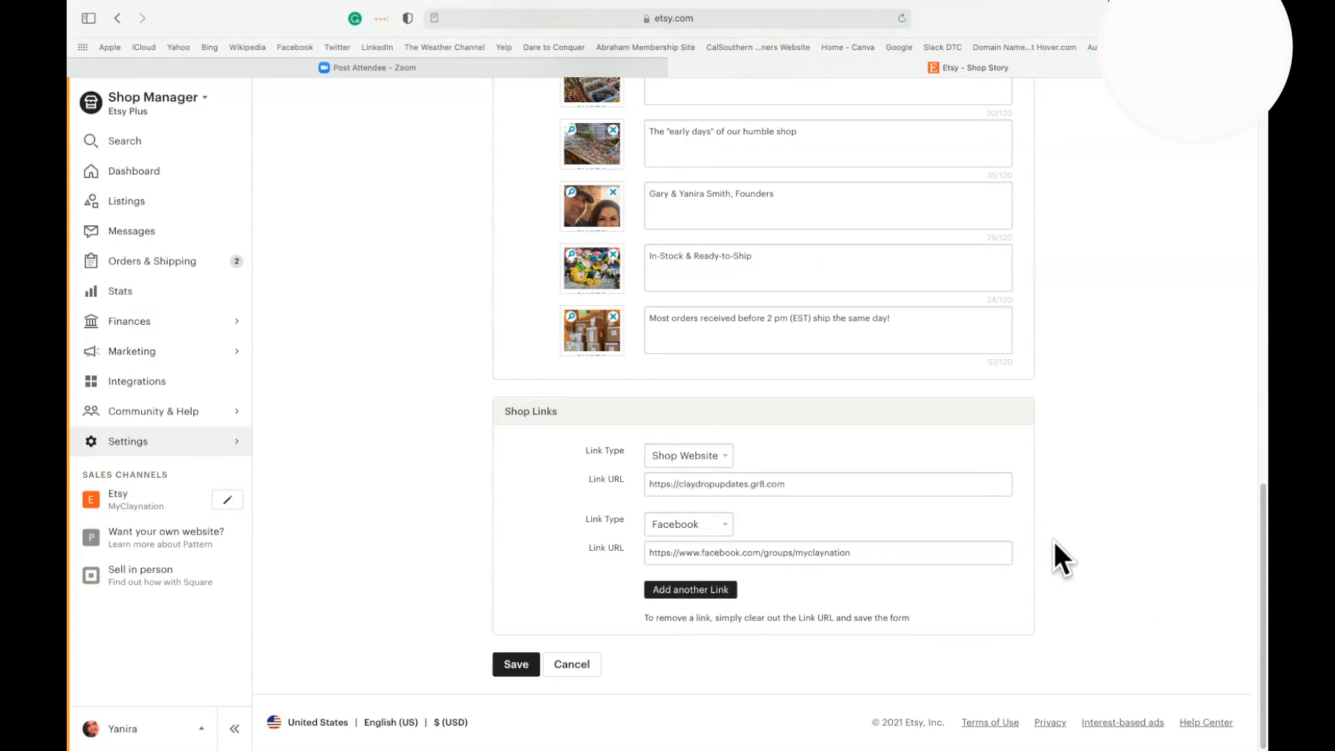
pyautogui.scroll(10, 1054, 541)
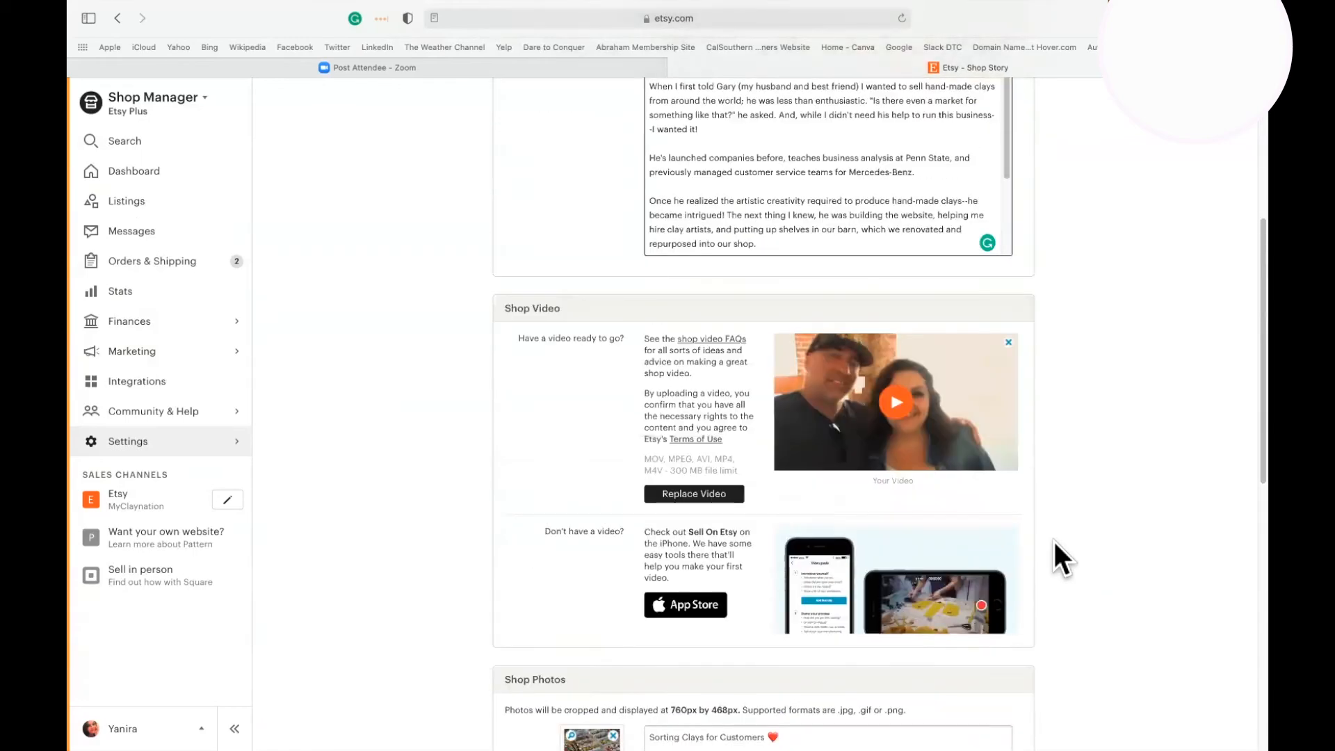
pyautogui.scroll(4, 1062, 560)
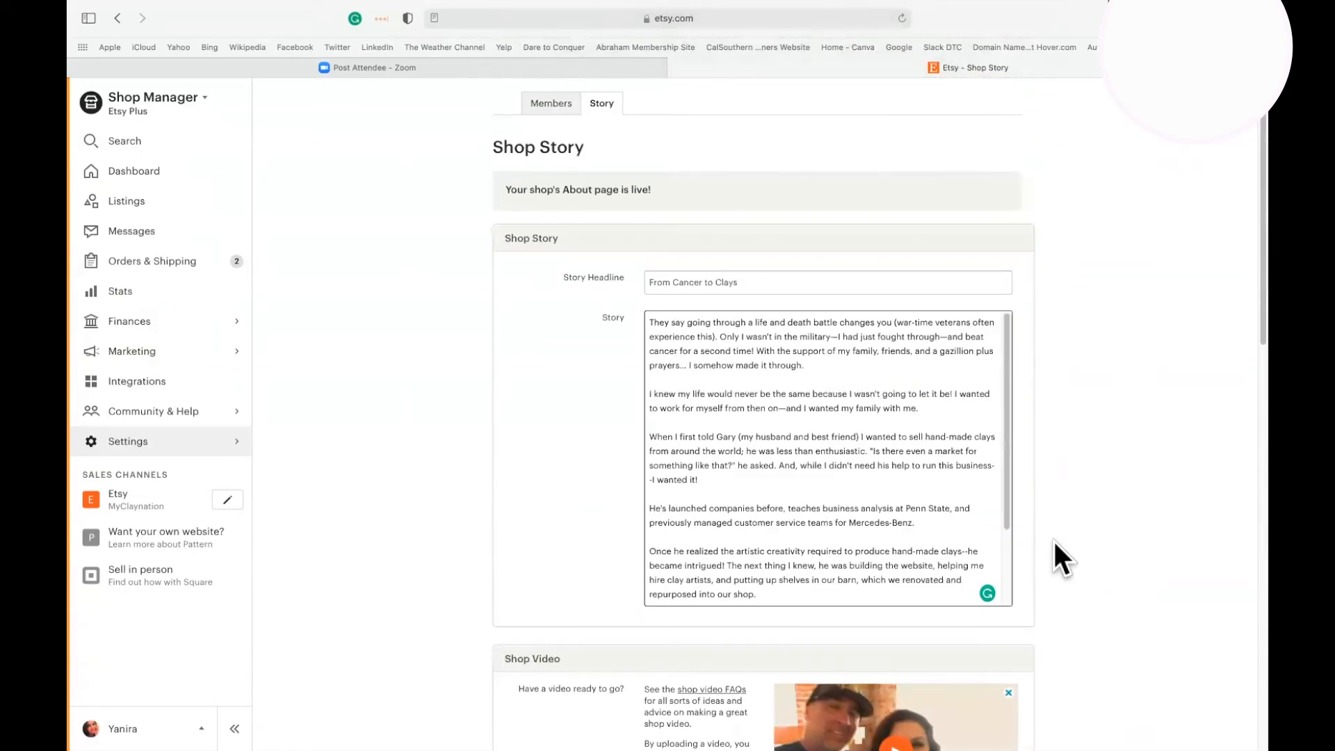
# Open the Shop Options settings, review them from Rearrange Your Shop to Current Timezone, and save the page.
pyautogui.click(144, 440)
pyautogui.click(174, 226)
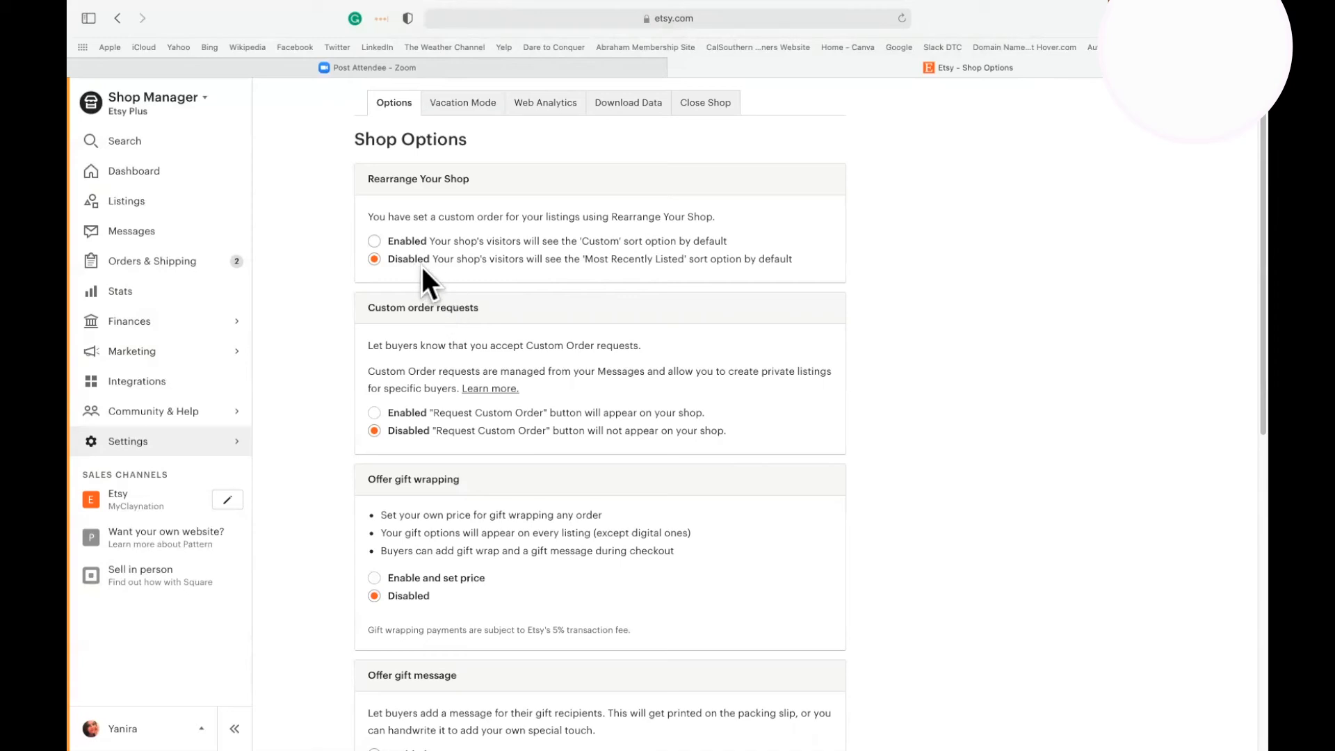
pyautogui.scroll(-3, 539, 340)
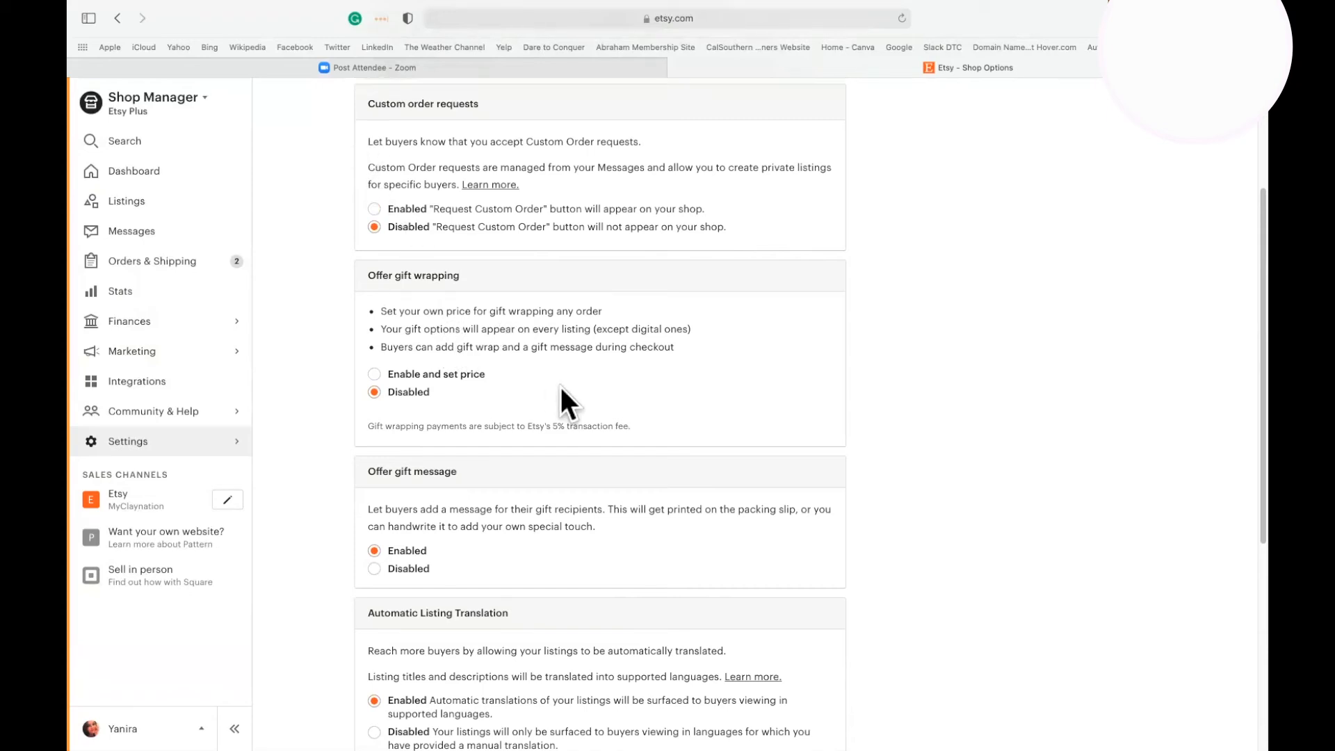
pyautogui.scroll(-2, 561, 387)
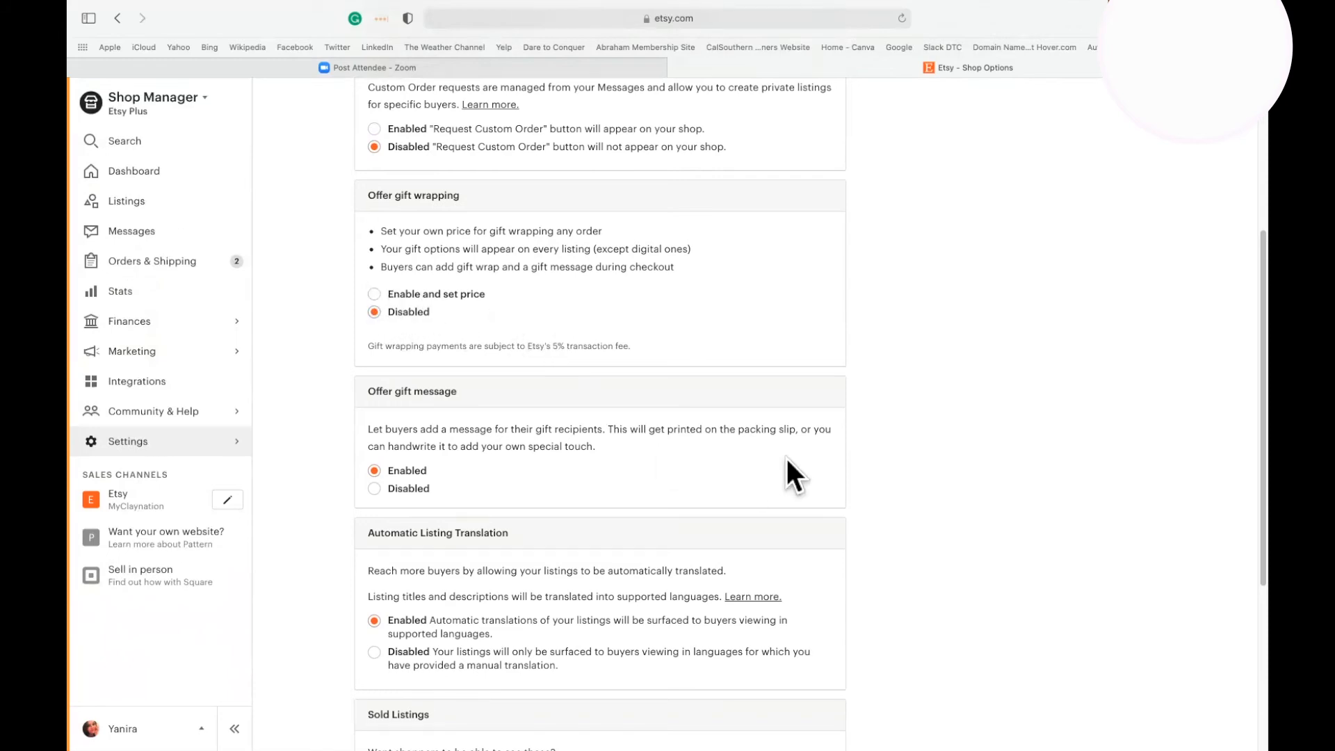
pyautogui.scroll(-2, 765, 466)
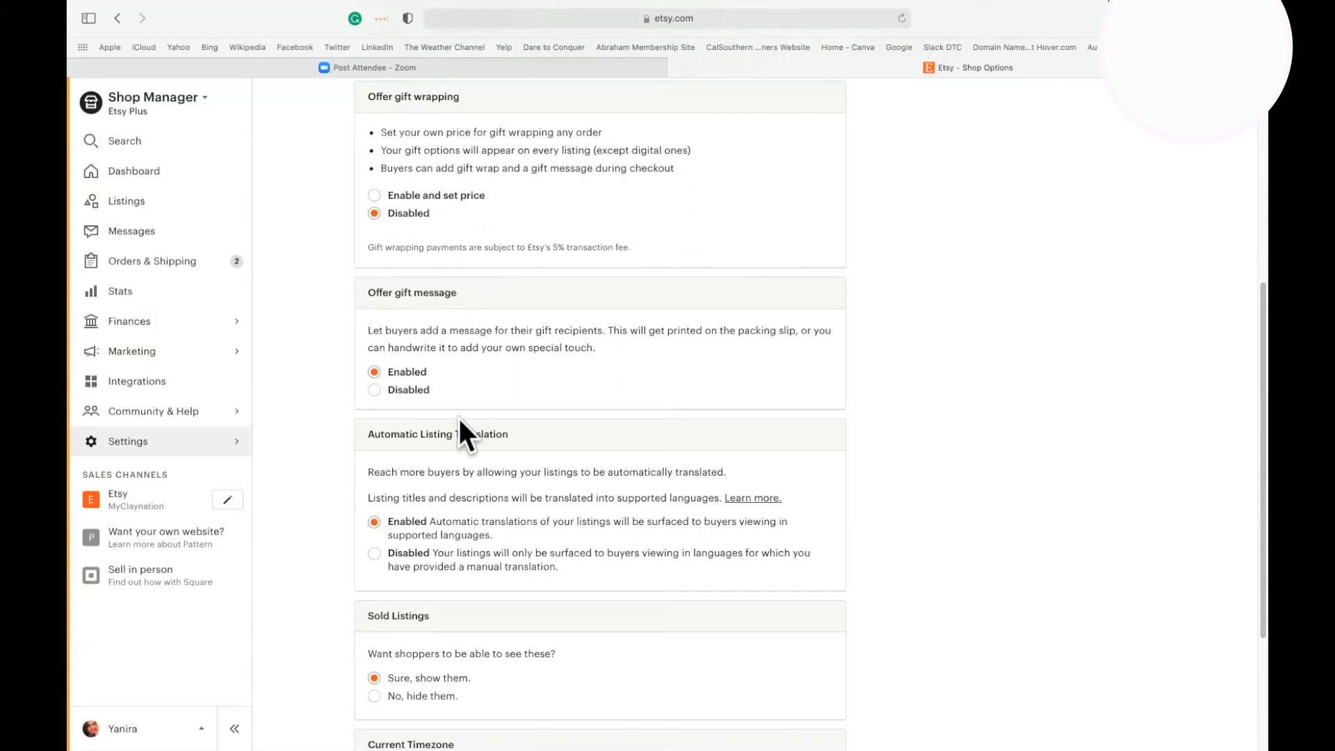
pyautogui.scroll(-3, 459, 419)
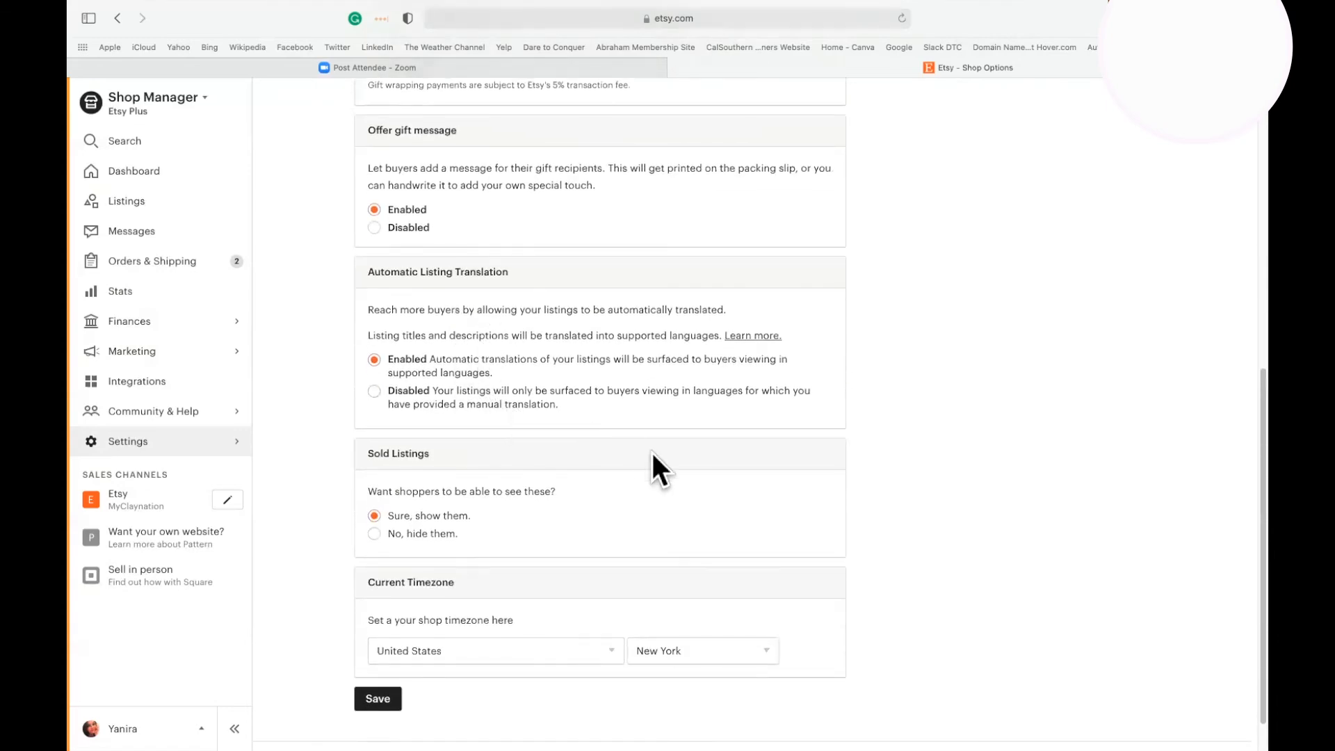
pyautogui.scroll(-1, 651, 449)
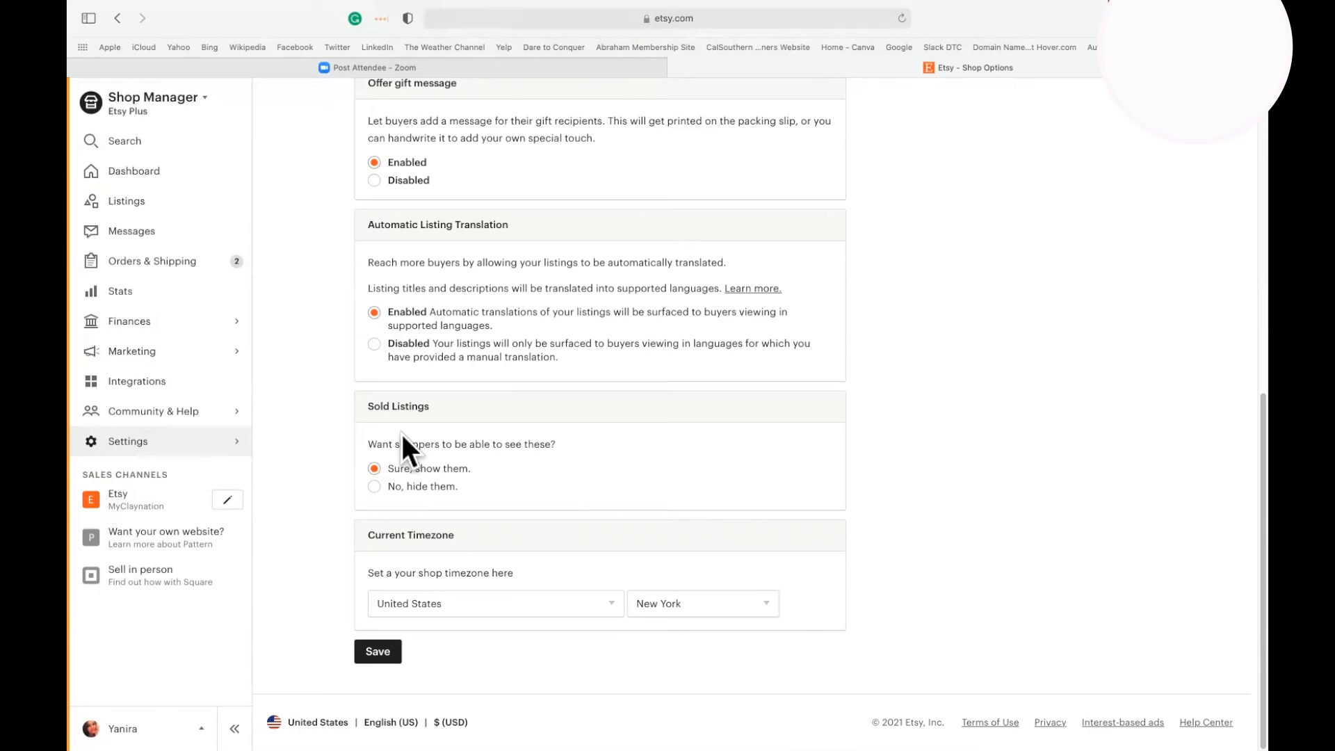
pyautogui.click(363, 652)
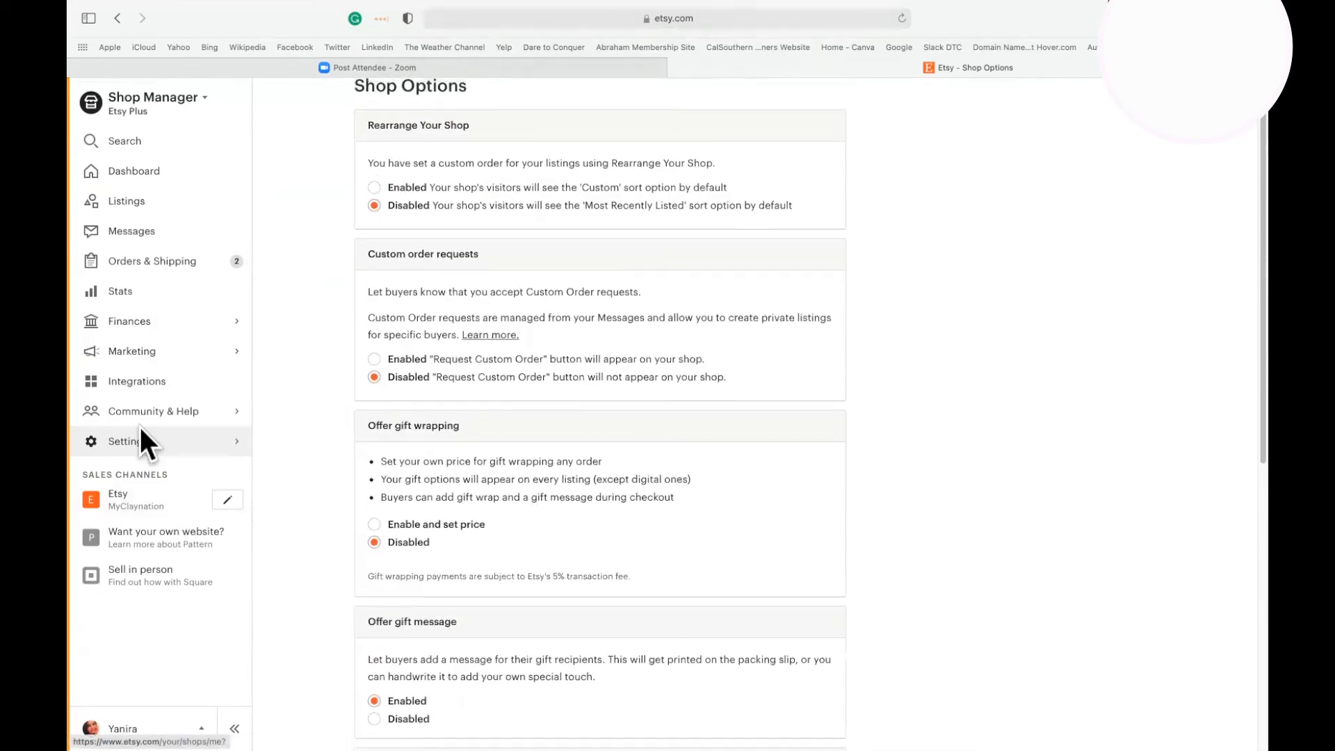
# Open the Shipping settings and look at the shop's shipping profiles.
pyautogui.click(140, 437)
pyautogui.click(174, 253)
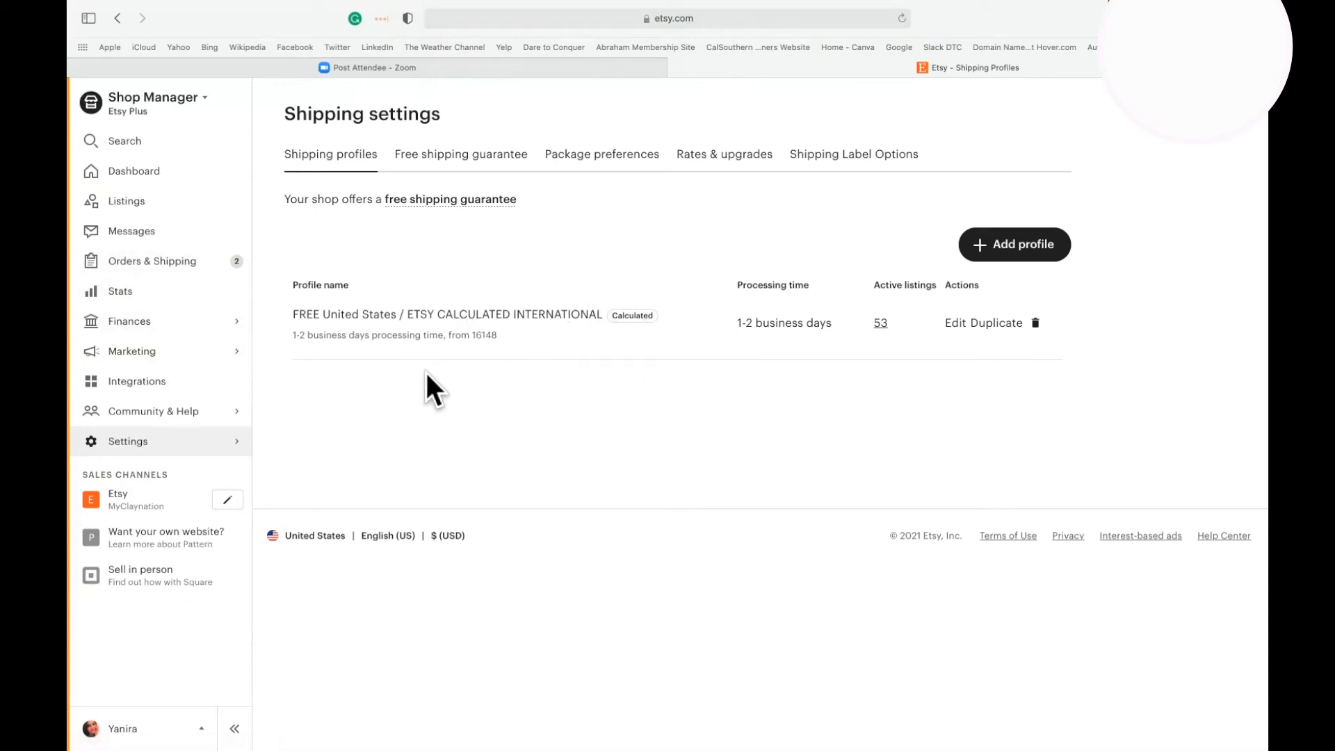
pyautogui.click(130, 442)
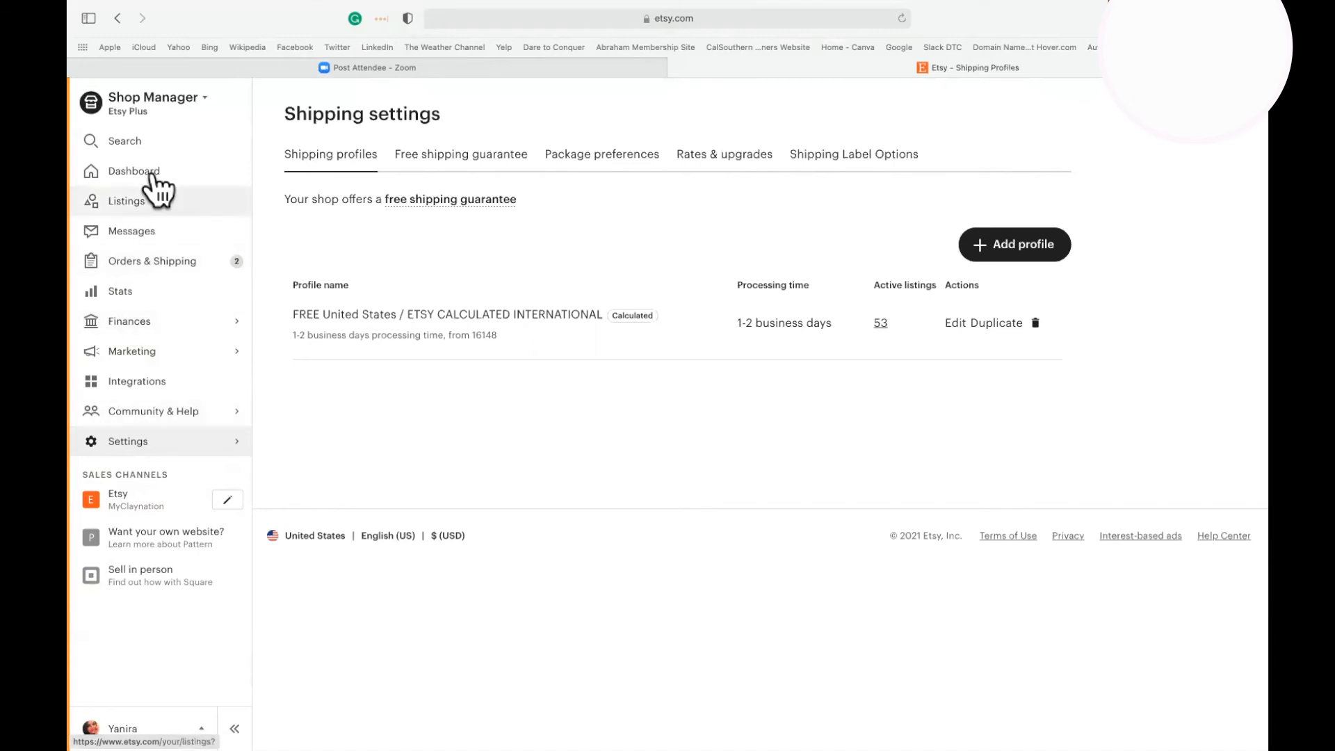
# Open the CLAY DOLLS: ARIA Sea listing from the shop's listings and view its primary photo at full size.
pyautogui.click(128, 203)
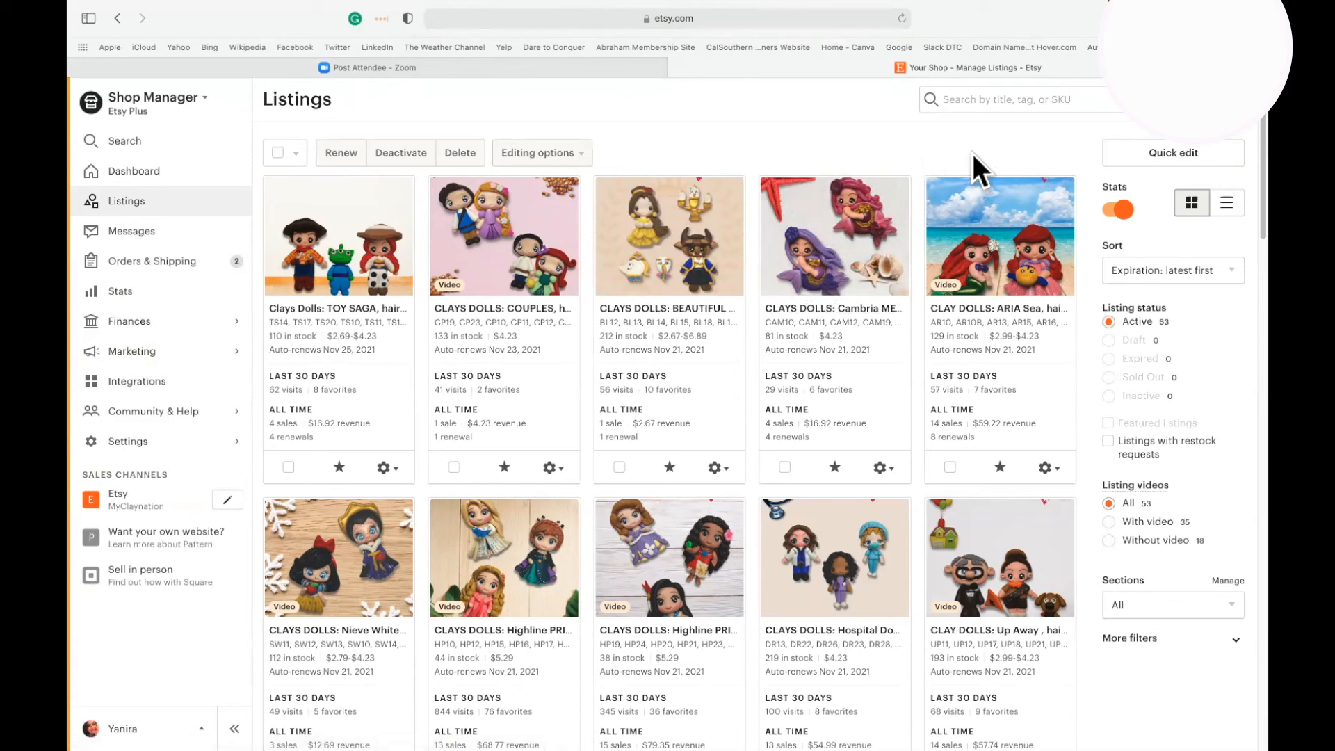
pyautogui.click(1008, 244)
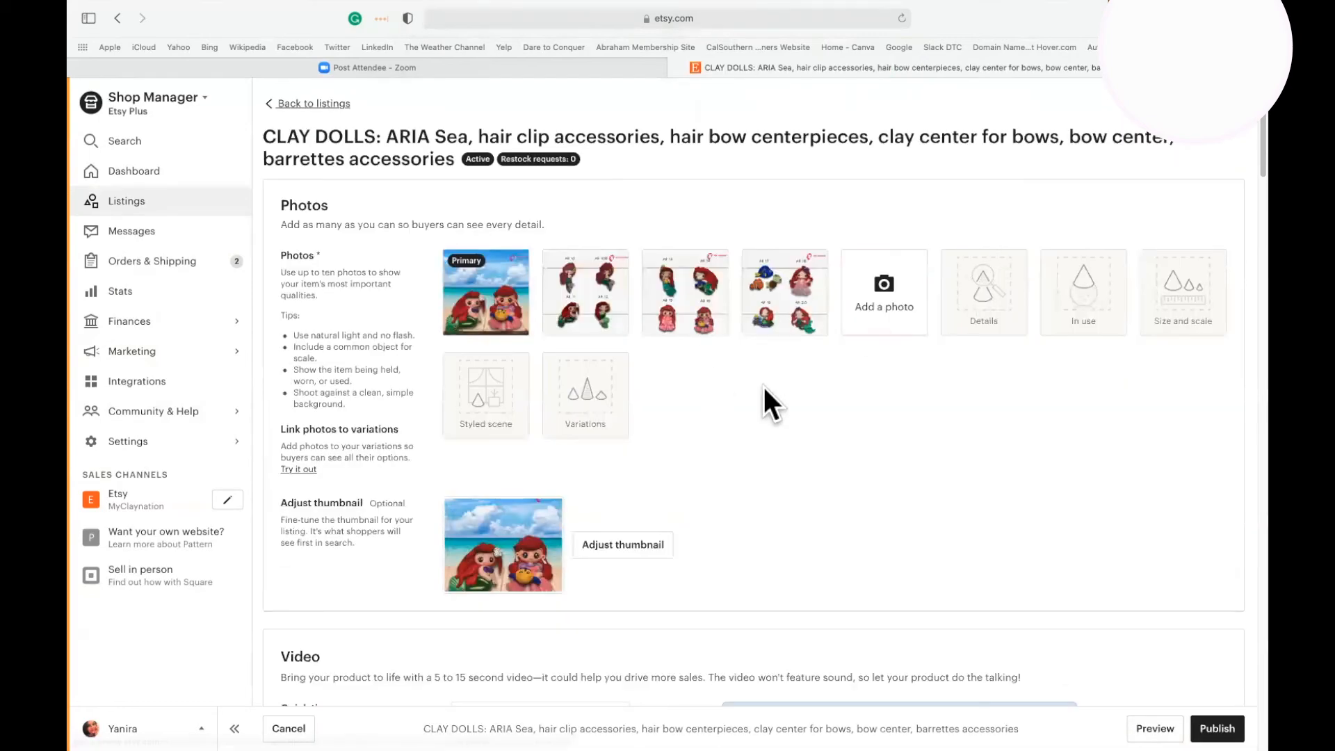
pyautogui.moveTo(465, 288)
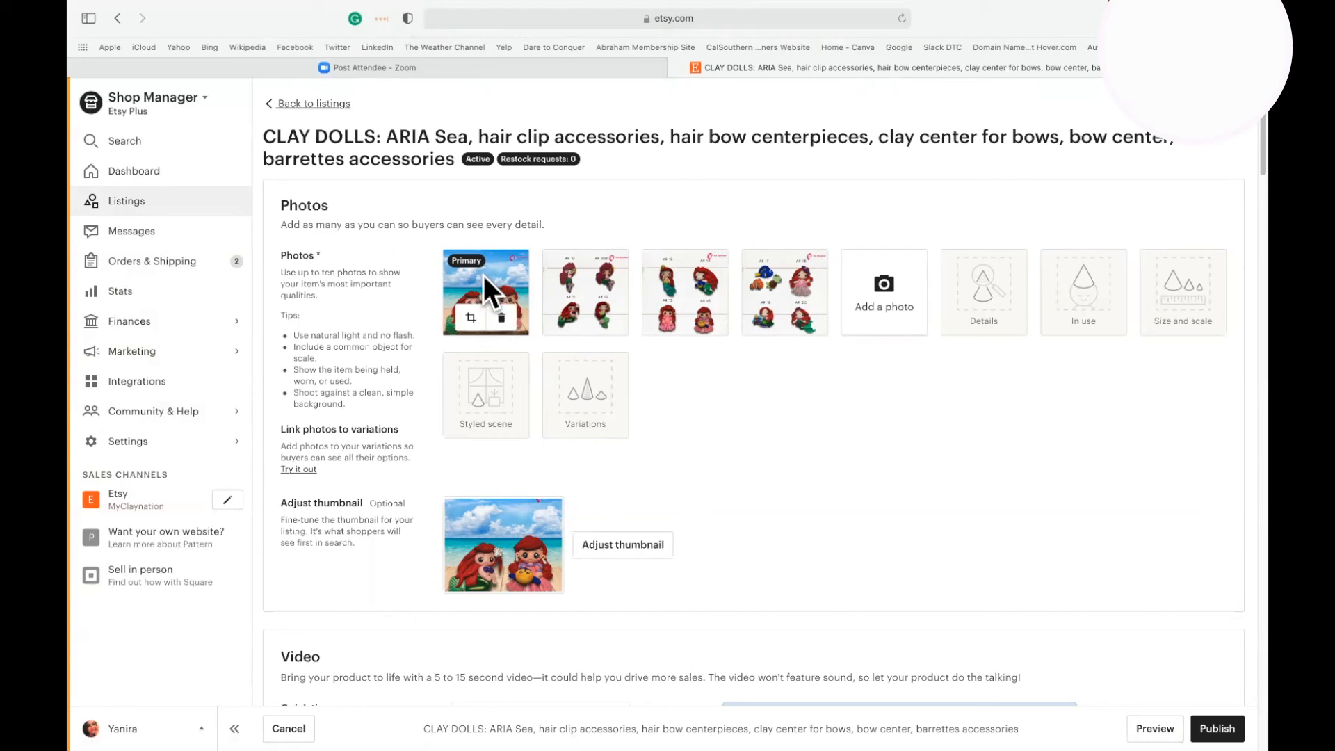
pyautogui.click(483, 276)
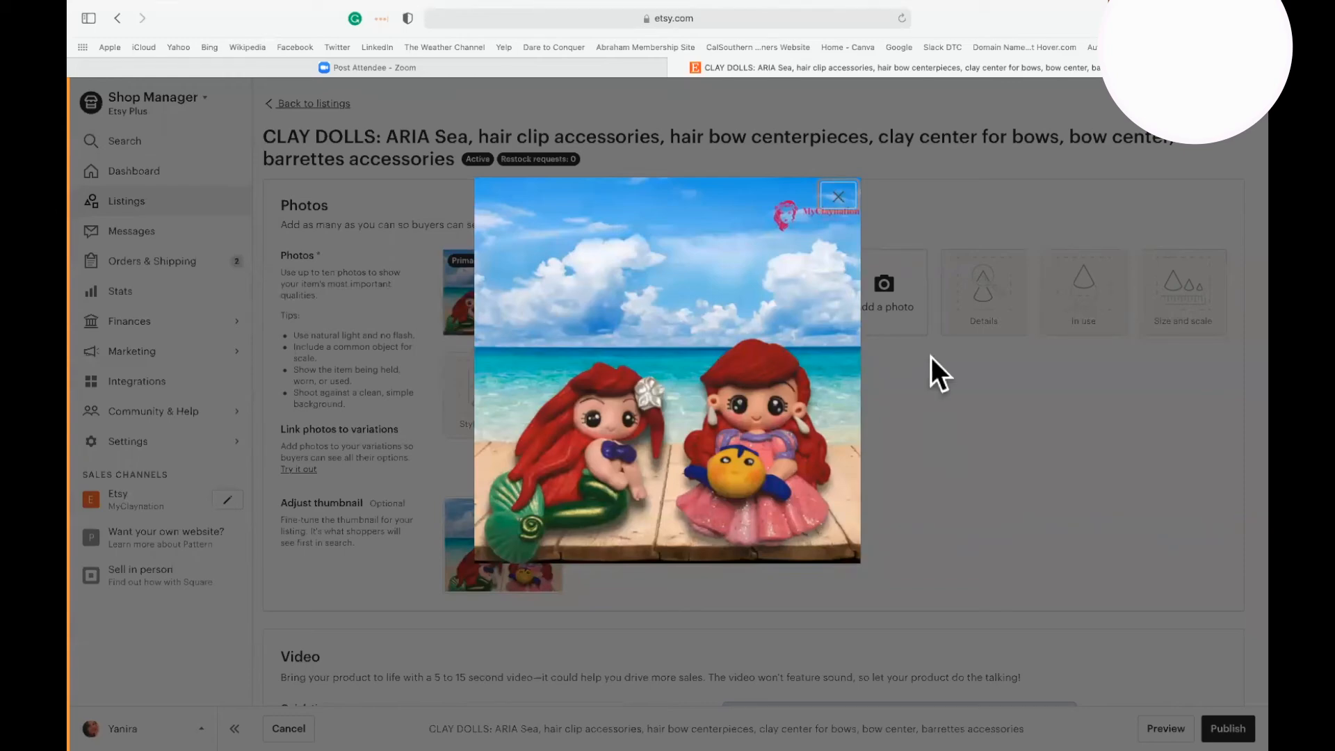
pyautogui.click(879, 198)
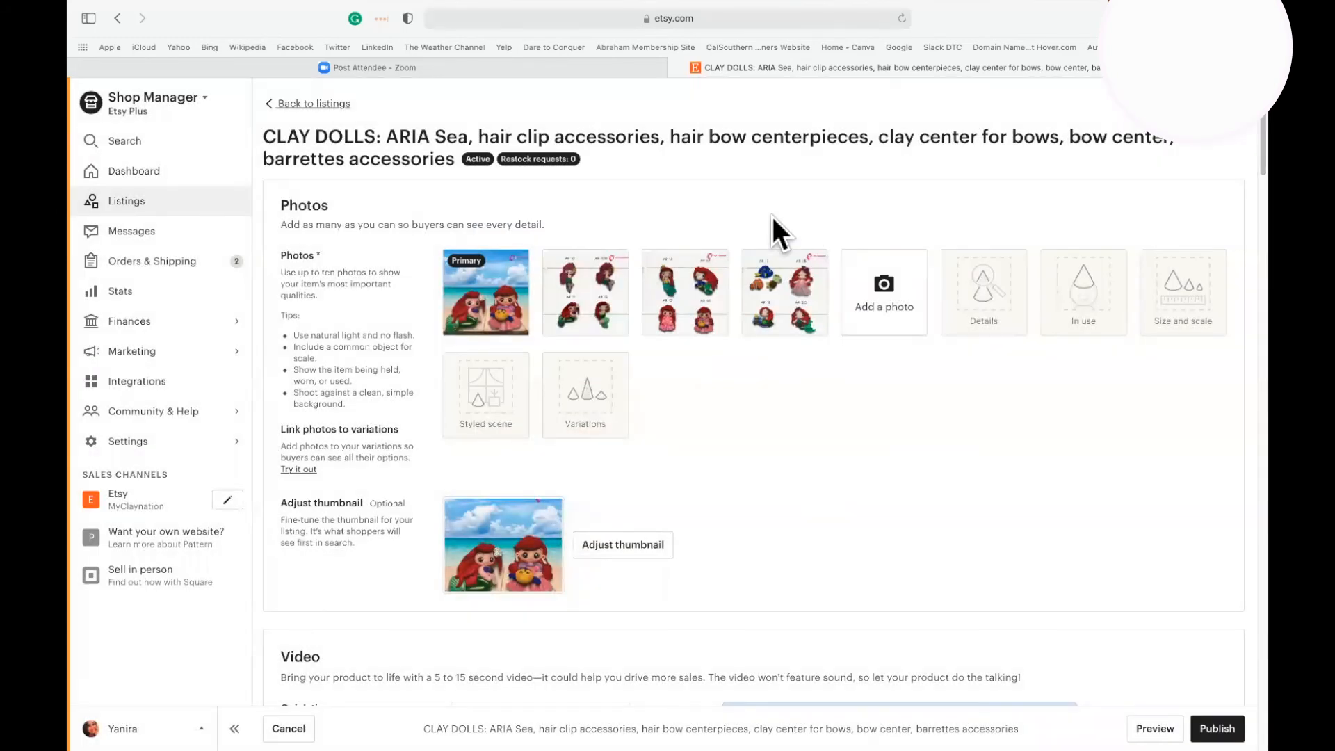
# View the second and third photos of the ARIA Sea listing at full size, closing each one.
pyautogui.moveTo(566, 295)
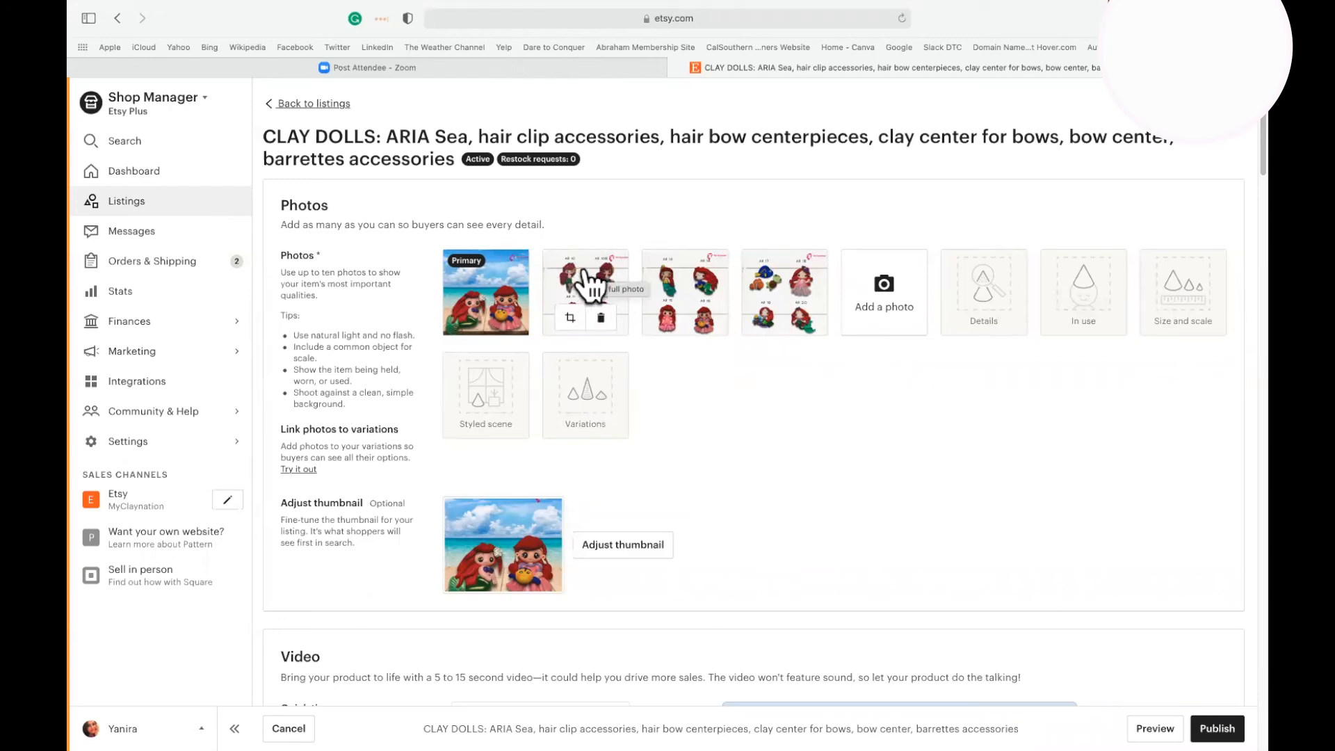
pyautogui.click(585, 268)
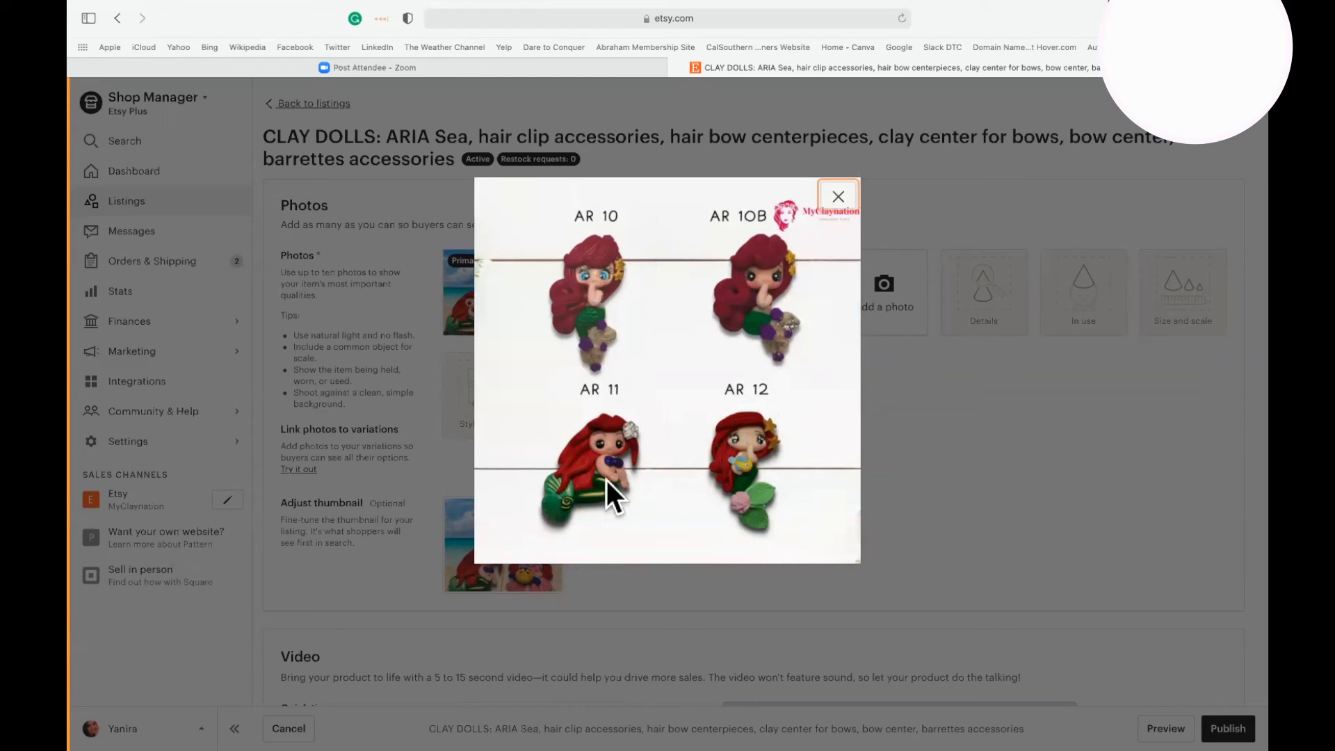
pyautogui.click(839, 201)
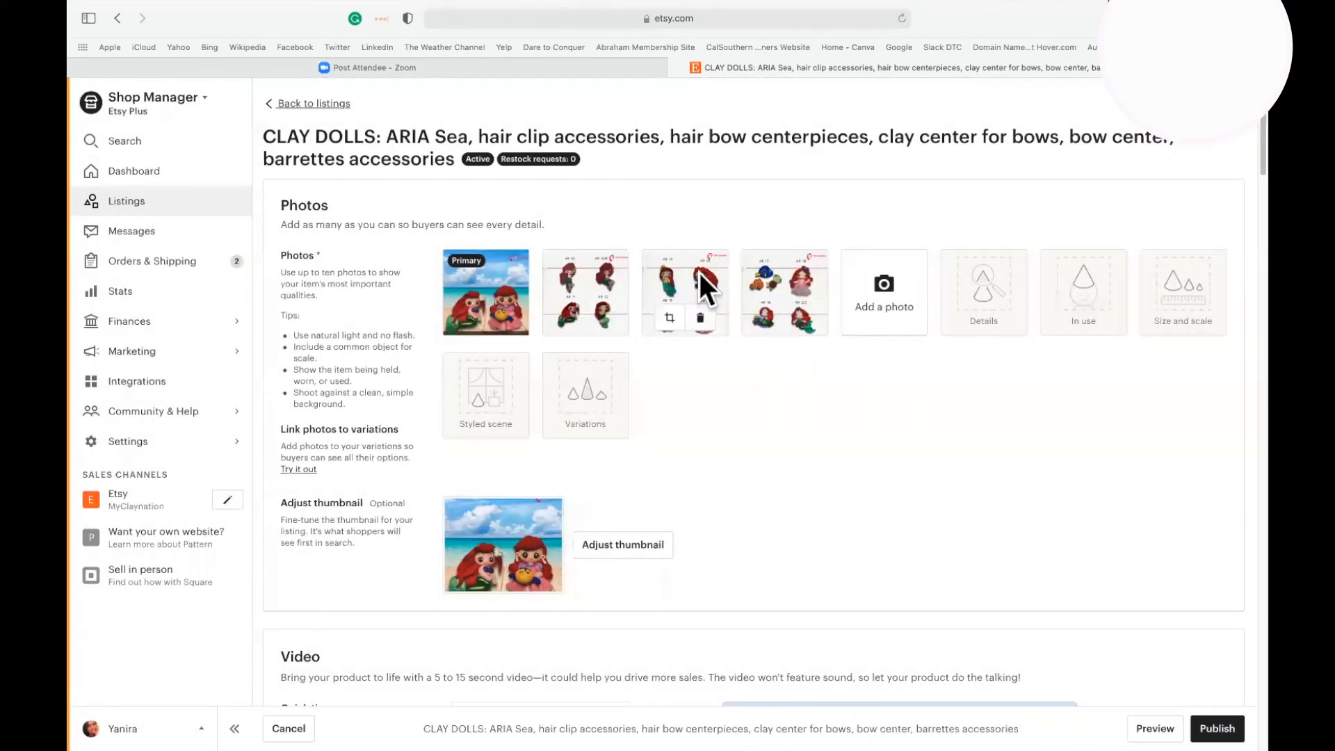
pyautogui.click(700, 272)
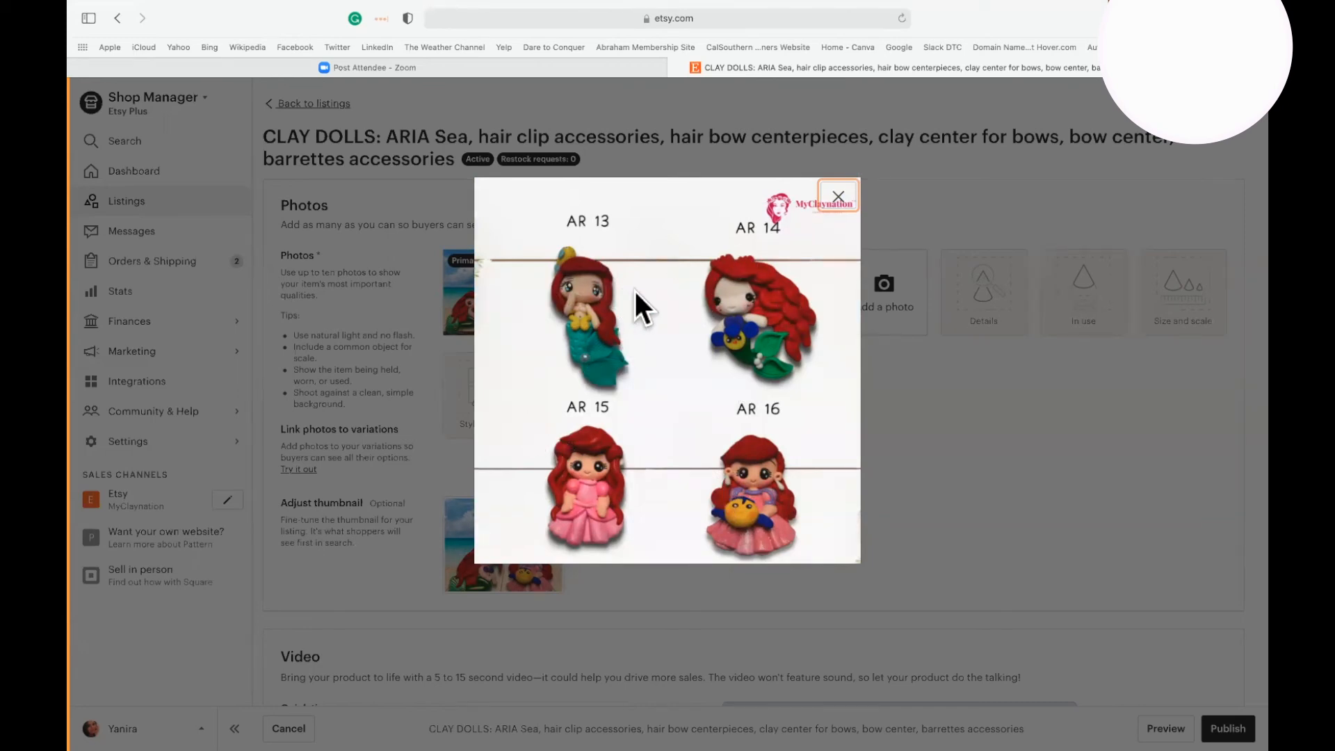
pyautogui.click(838, 198)
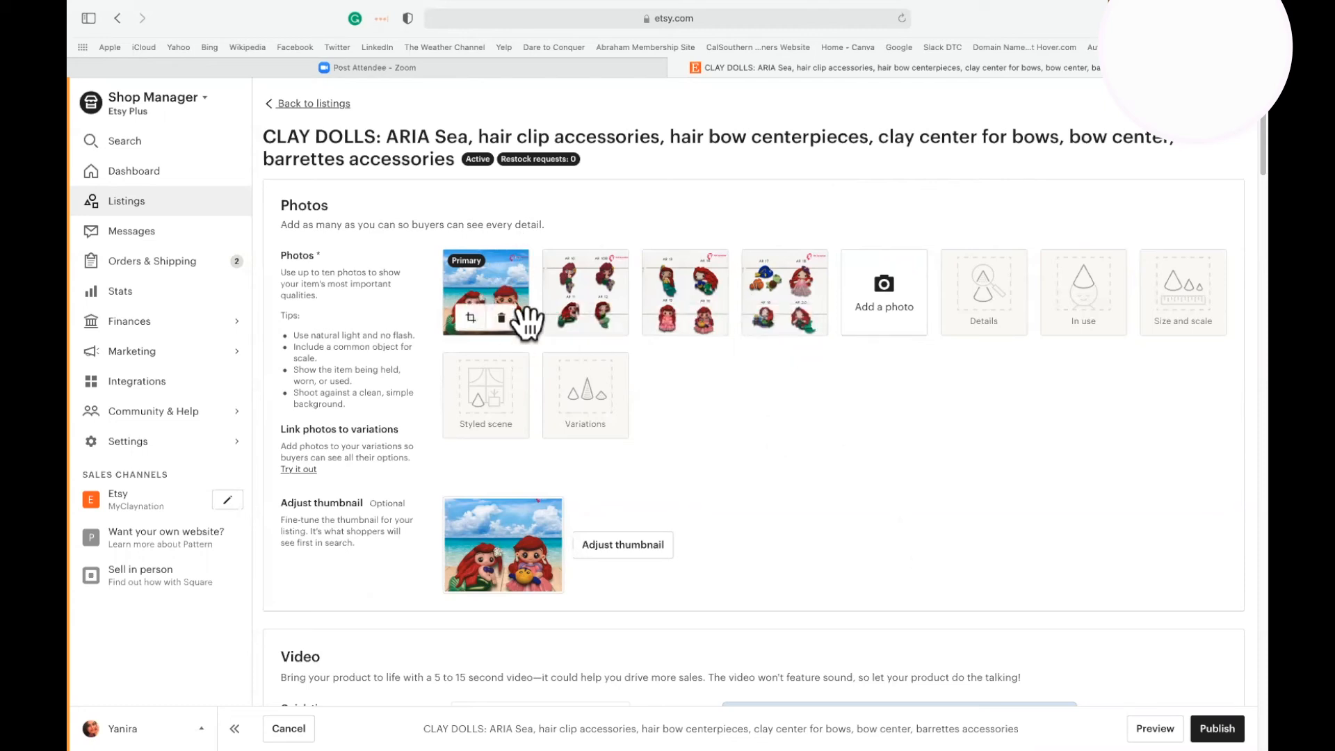
# Go to the listing's Video section and play the product video.
pyautogui.scroll(-1, 808, 473)
pyautogui.scroll(-10, 807, 472)
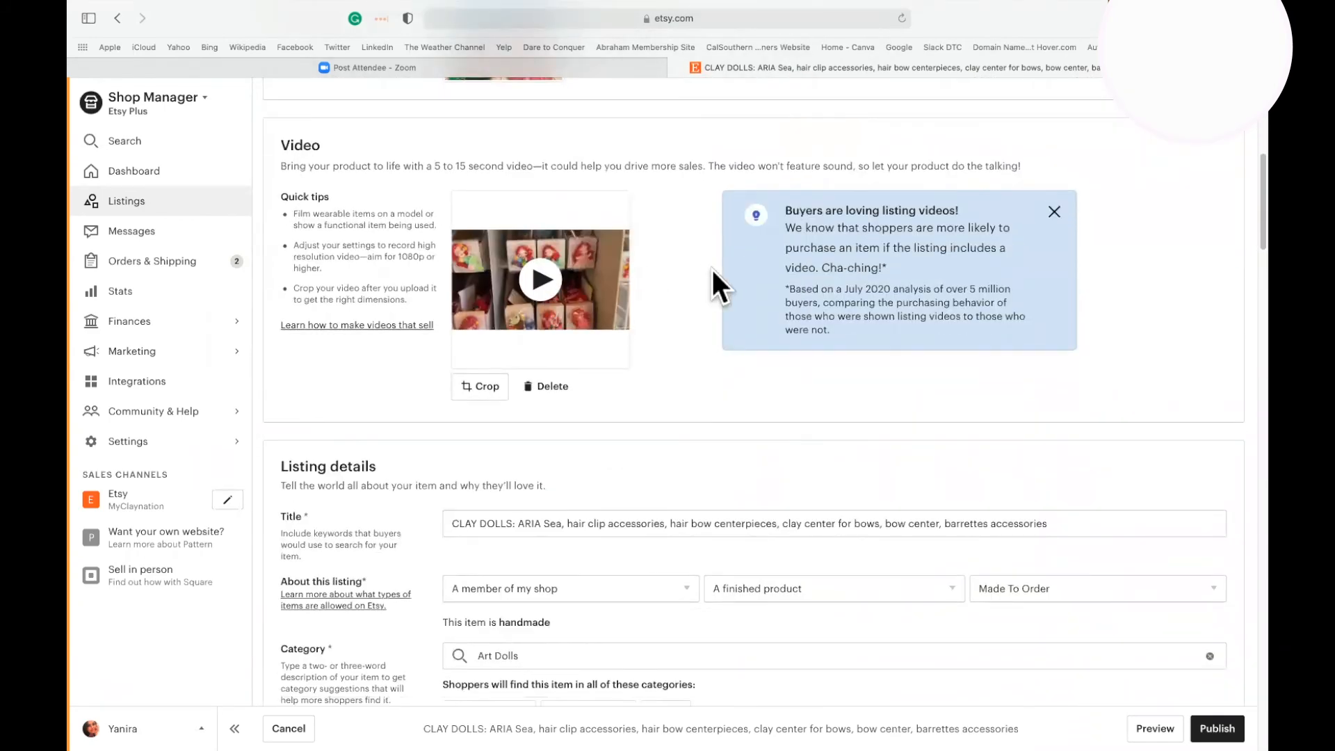
pyautogui.click(592, 280)
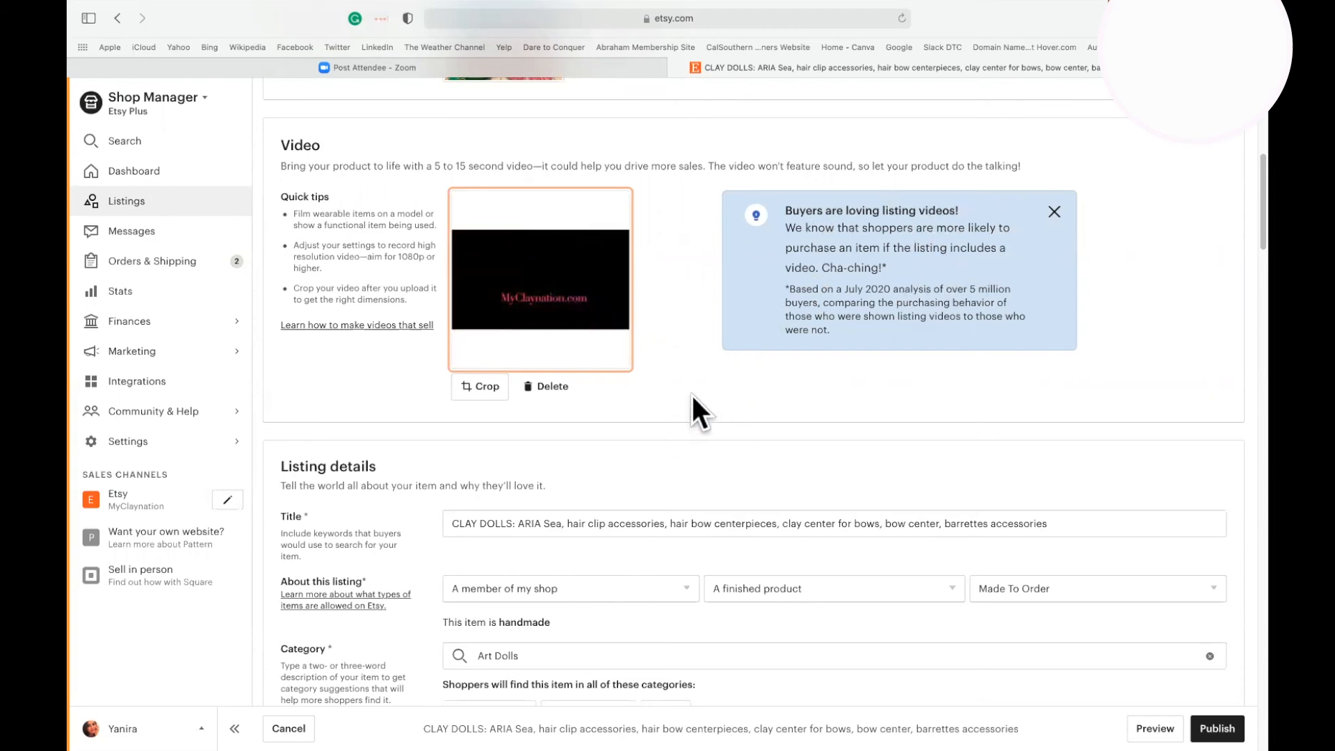
# Review the listing details from the title, category and colors to the renewal options, type and description.
pyautogui.scroll(-5, 692, 394)
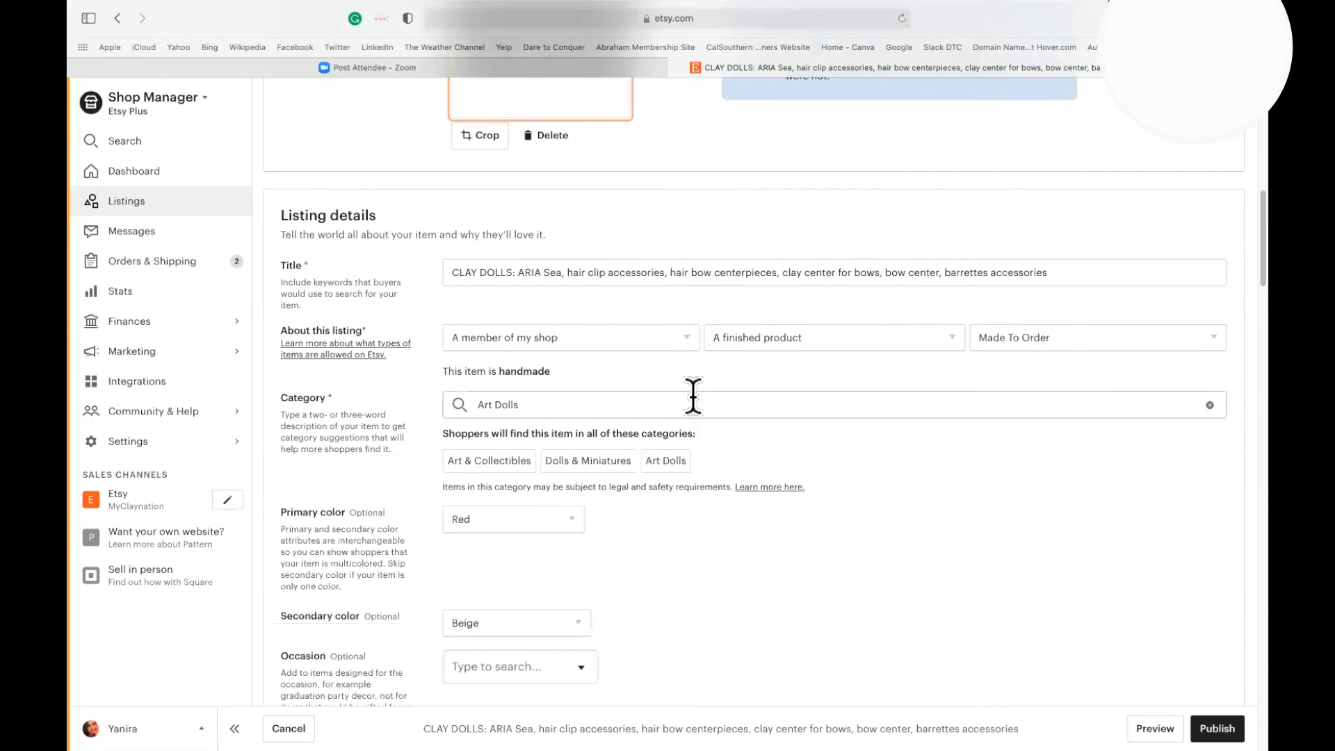
pyautogui.scroll(-3, 693, 395)
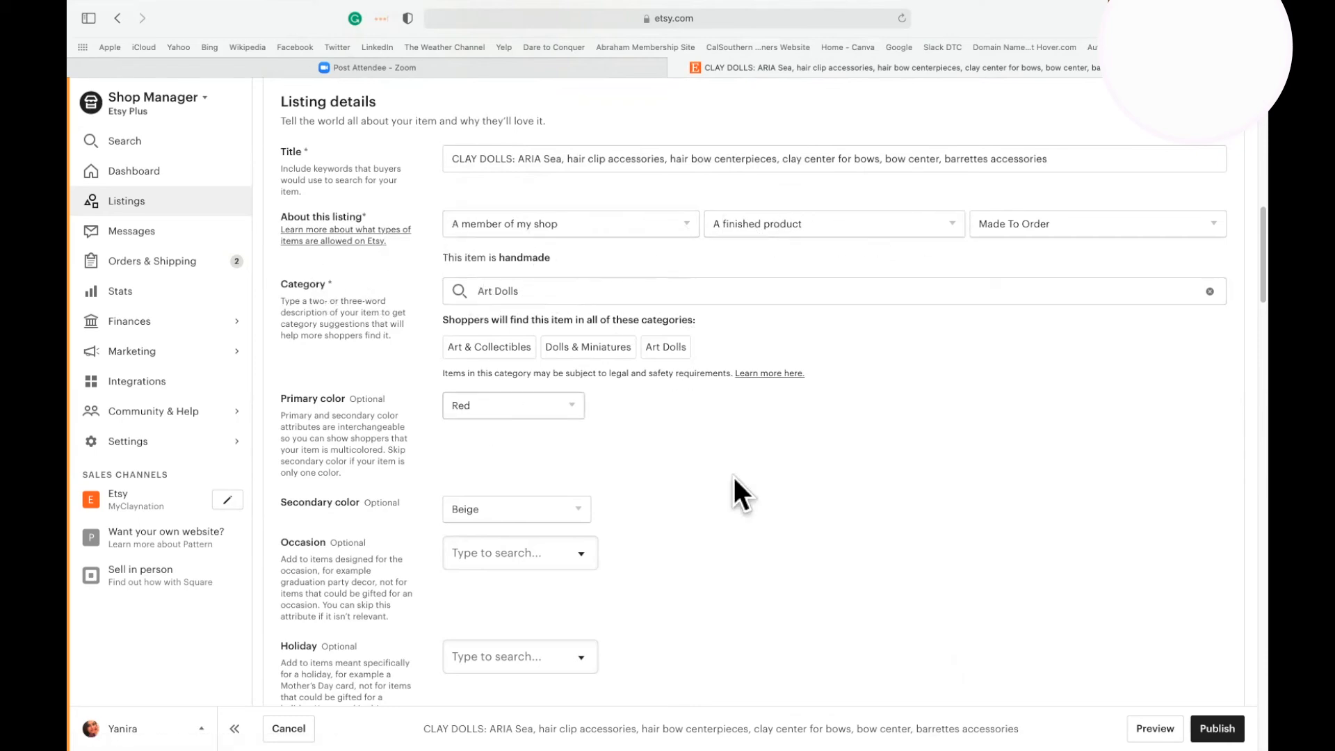
pyautogui.scroll(-3, 618, 481)
pyautogui.scroll(-5, 878, 320)
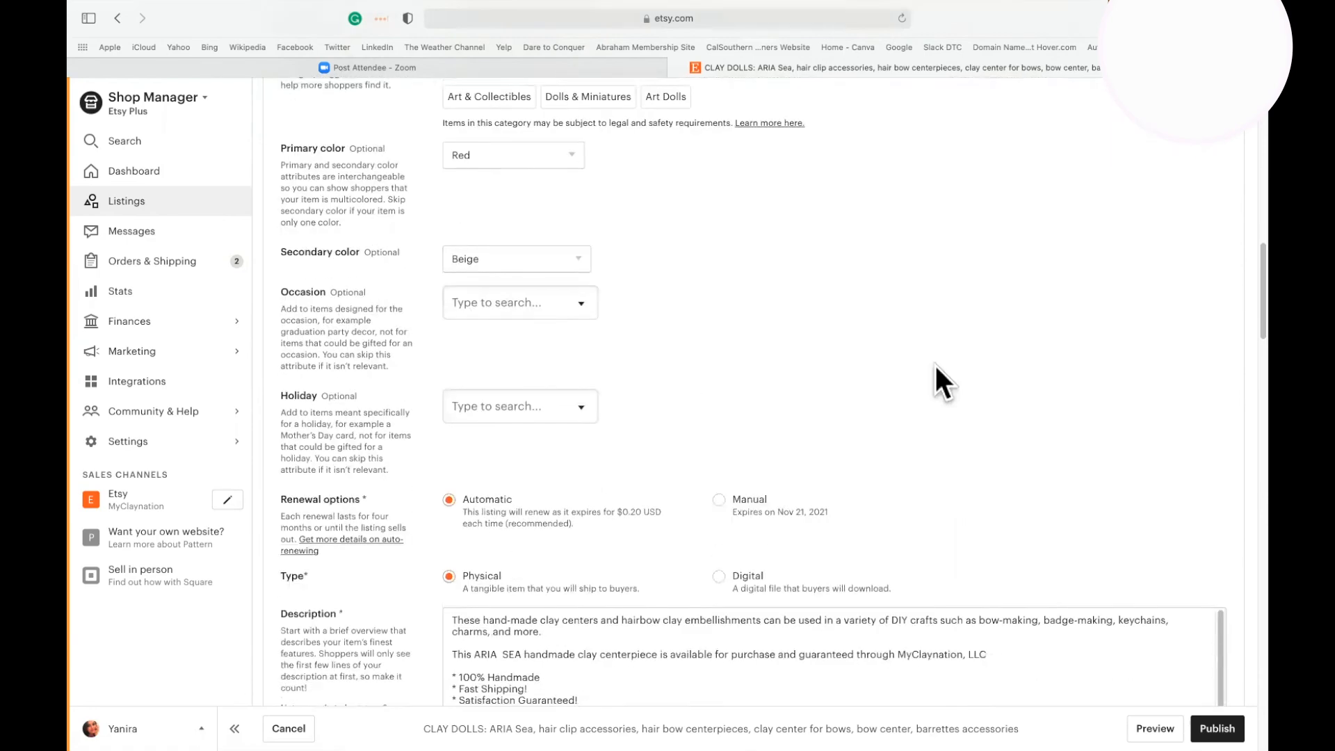
pyautogui.scroll(-2, 1005, 363)
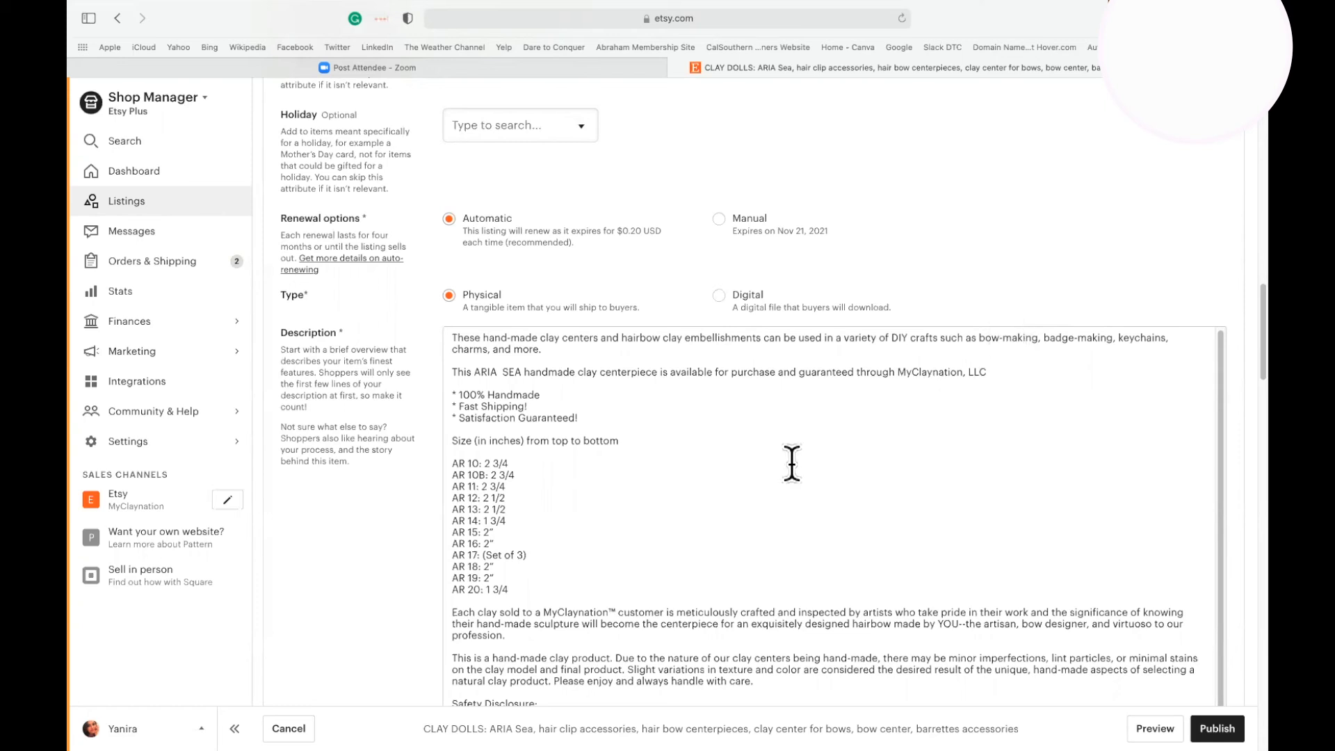
pyautogui.scroll(-5, 900, 553)
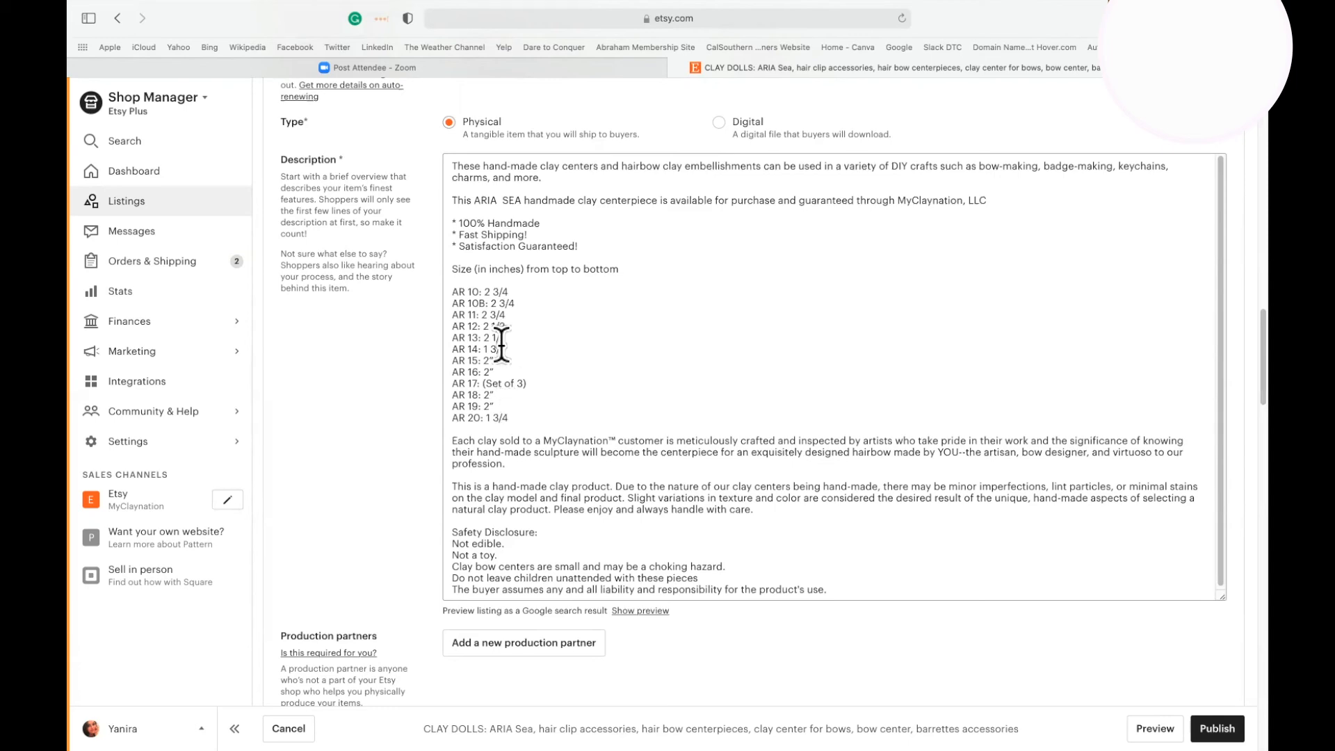
# Look through the listing's production partners, section, tags and materials.
pyautogui.scroll(-5, 698, 656)
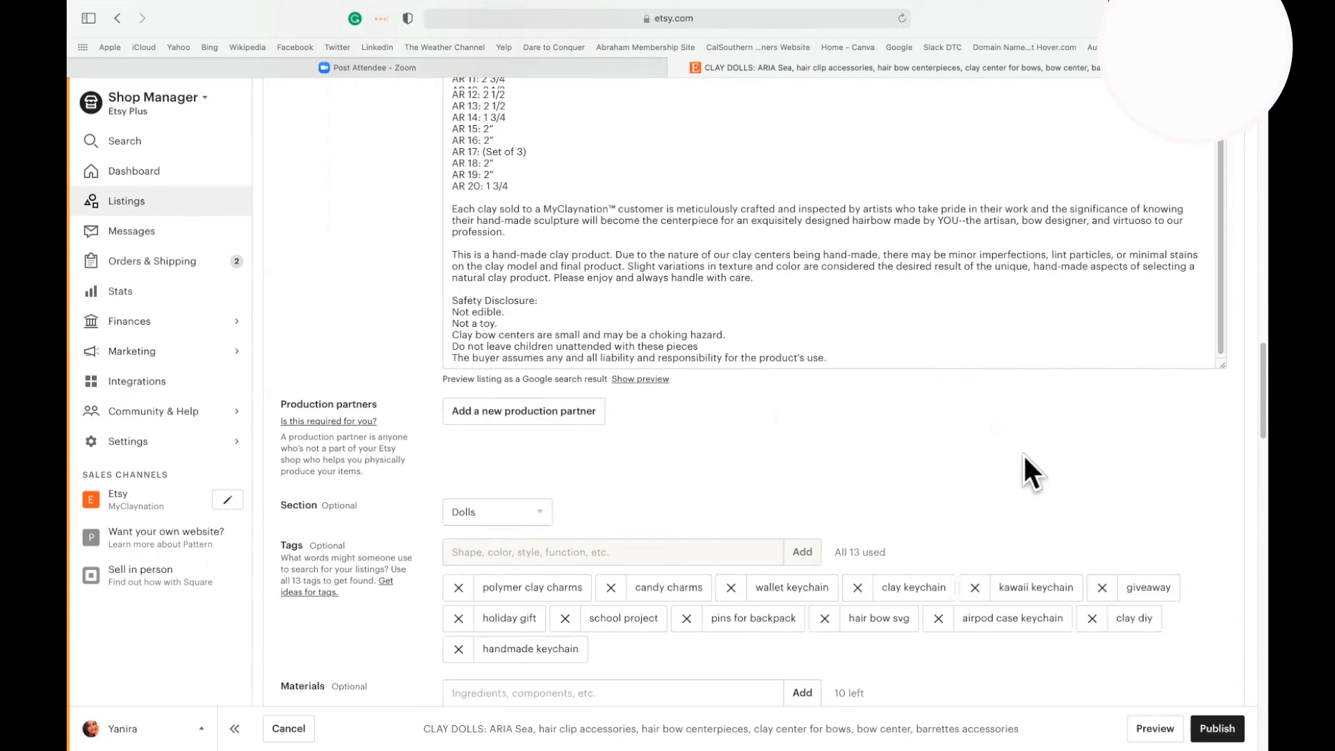
pyautogui.scroll(-5, 1024, 453)
pyautogui.scroll(-1, 1023, 472)
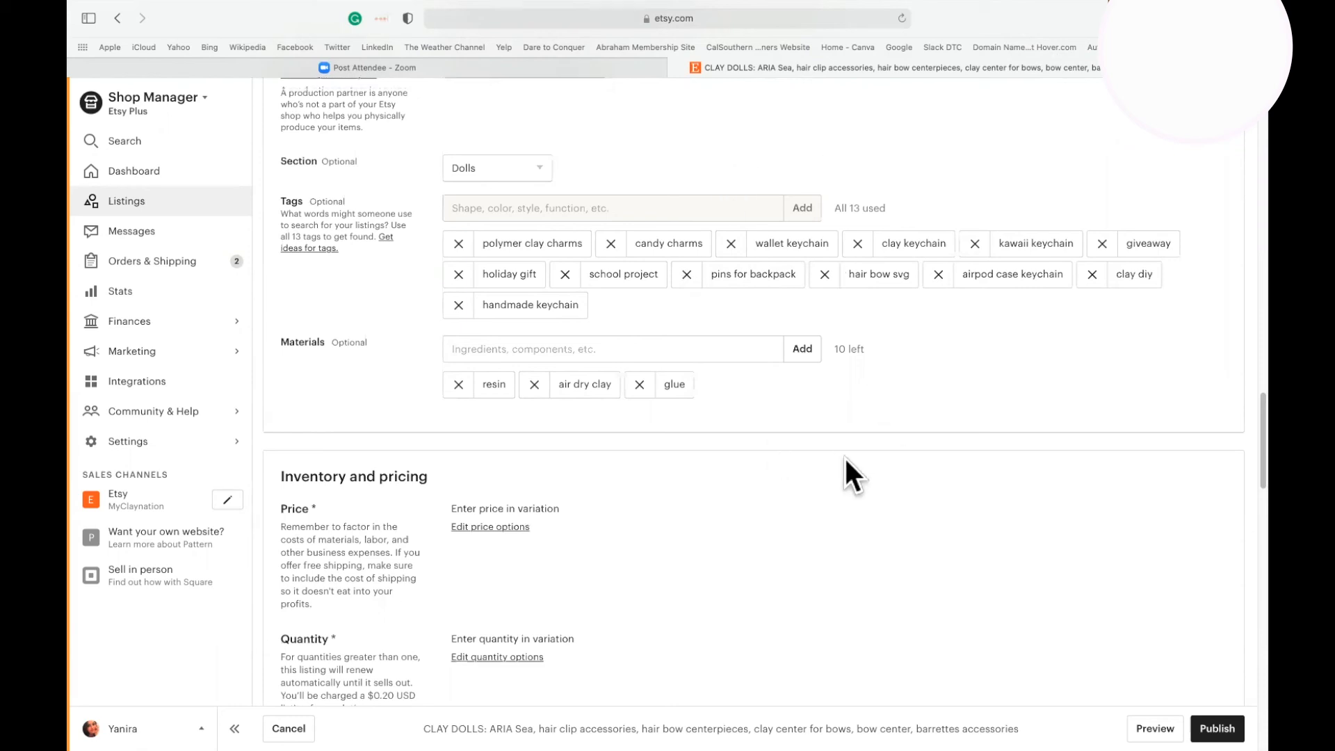
pyautogui.scroll(-5, 844, 456)
pyautogui.scroll(8, 847, 452)
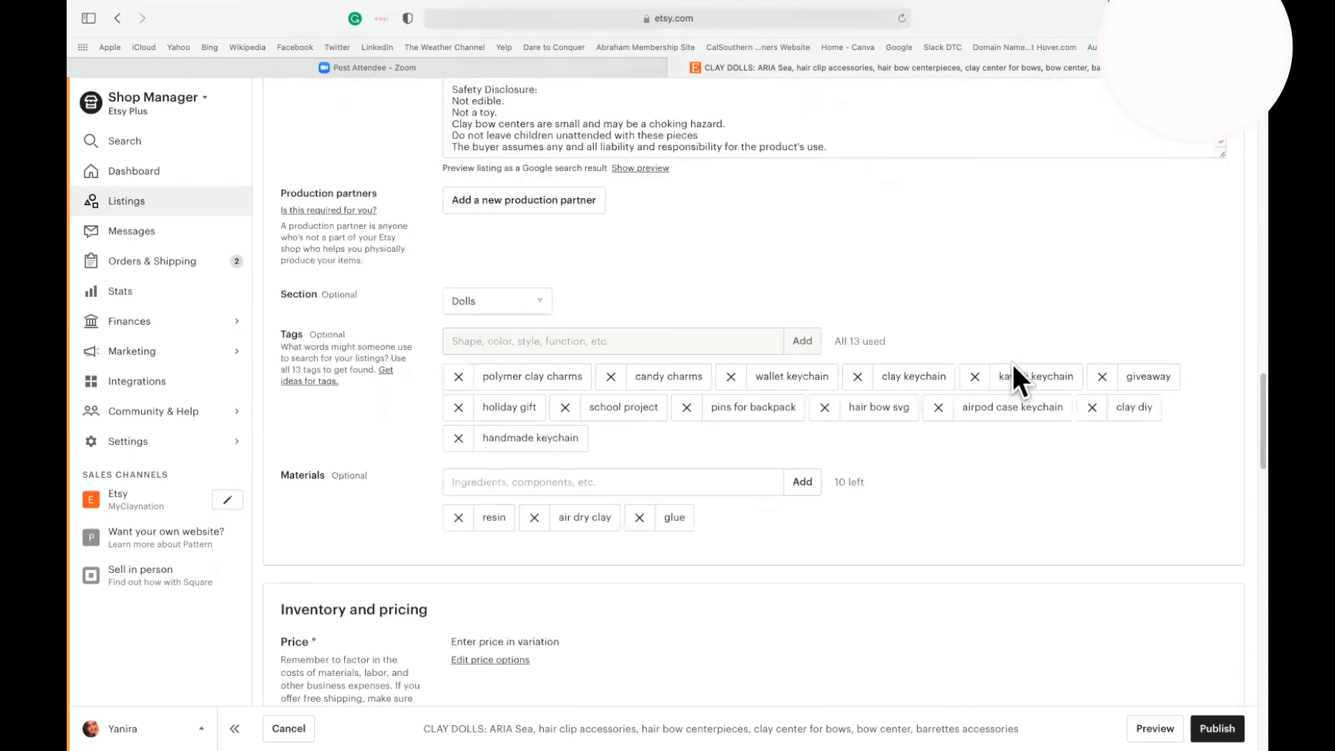
pyautogui.scroll(-3, 907, 552)
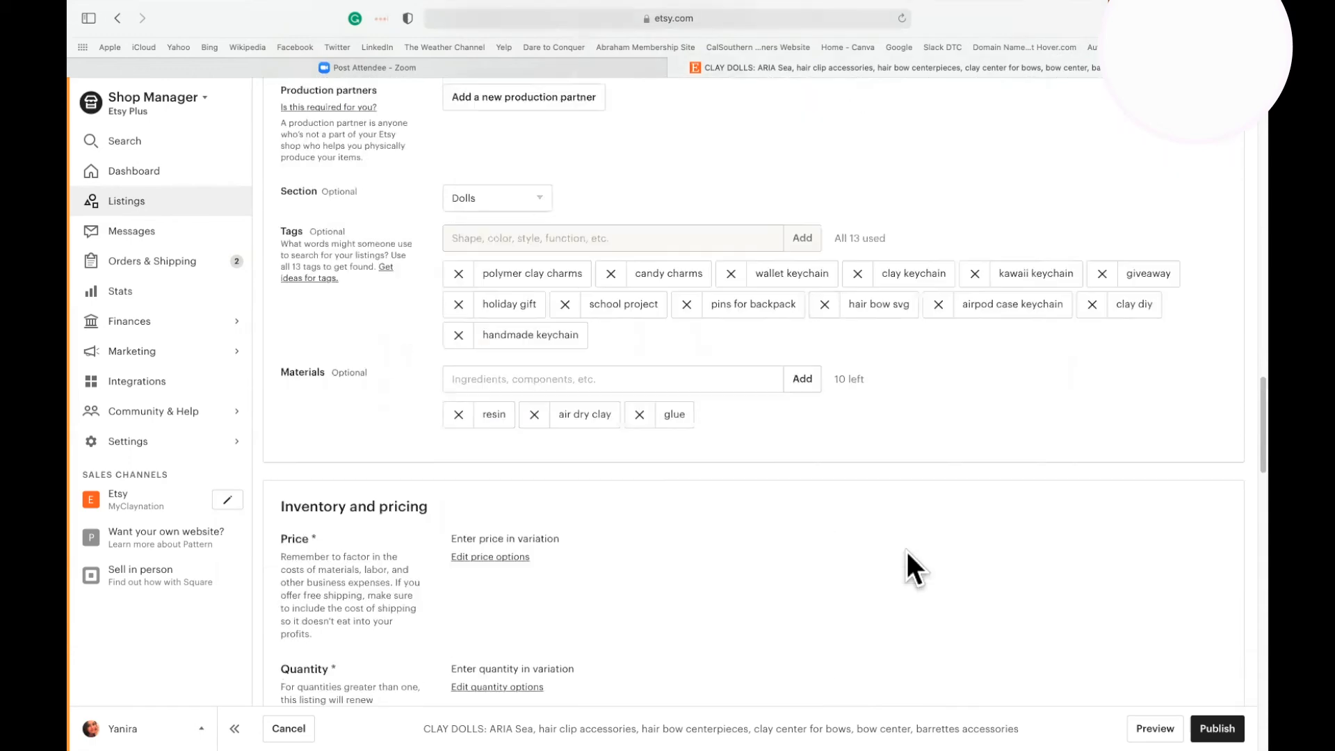
# Examine the inventory and pricing section and look through the SKU, price and quantity of all style variations.
pyautogui.scroll(-6, 907, 552)
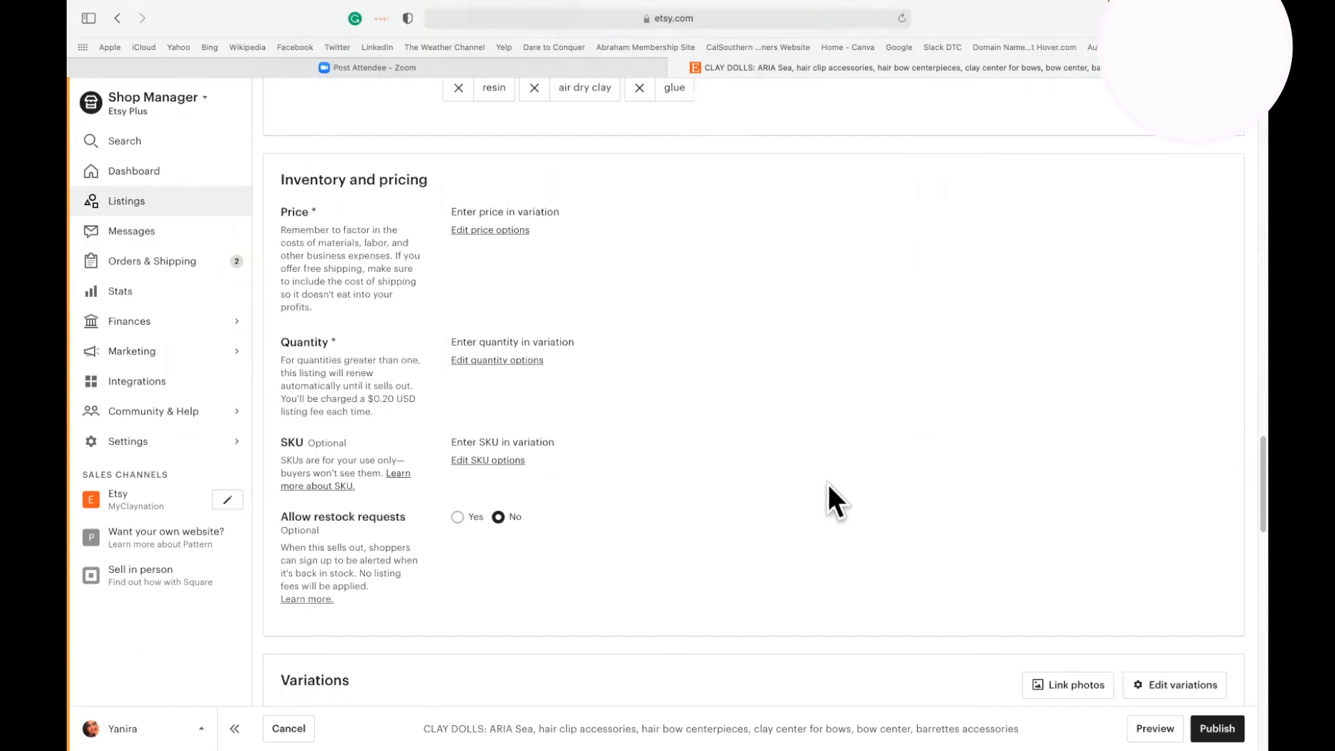
pyautogui.scroll(-10, 840, 484)
pyautogui.scroll(1, 839, 484)
pyautogui.scroll(-1, 840, 483)
pyautogui.scroll(2, 837, 486)
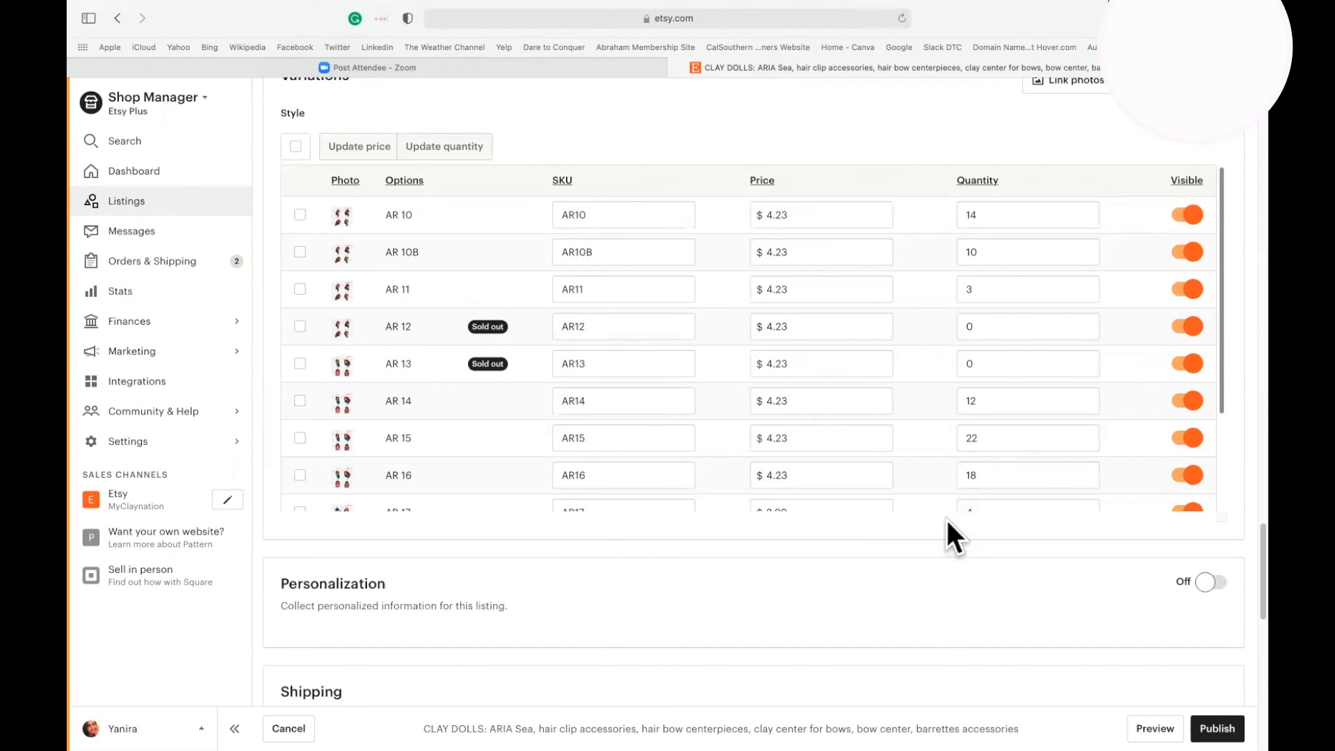
pyautogui.scroll(-3, 947, 519)
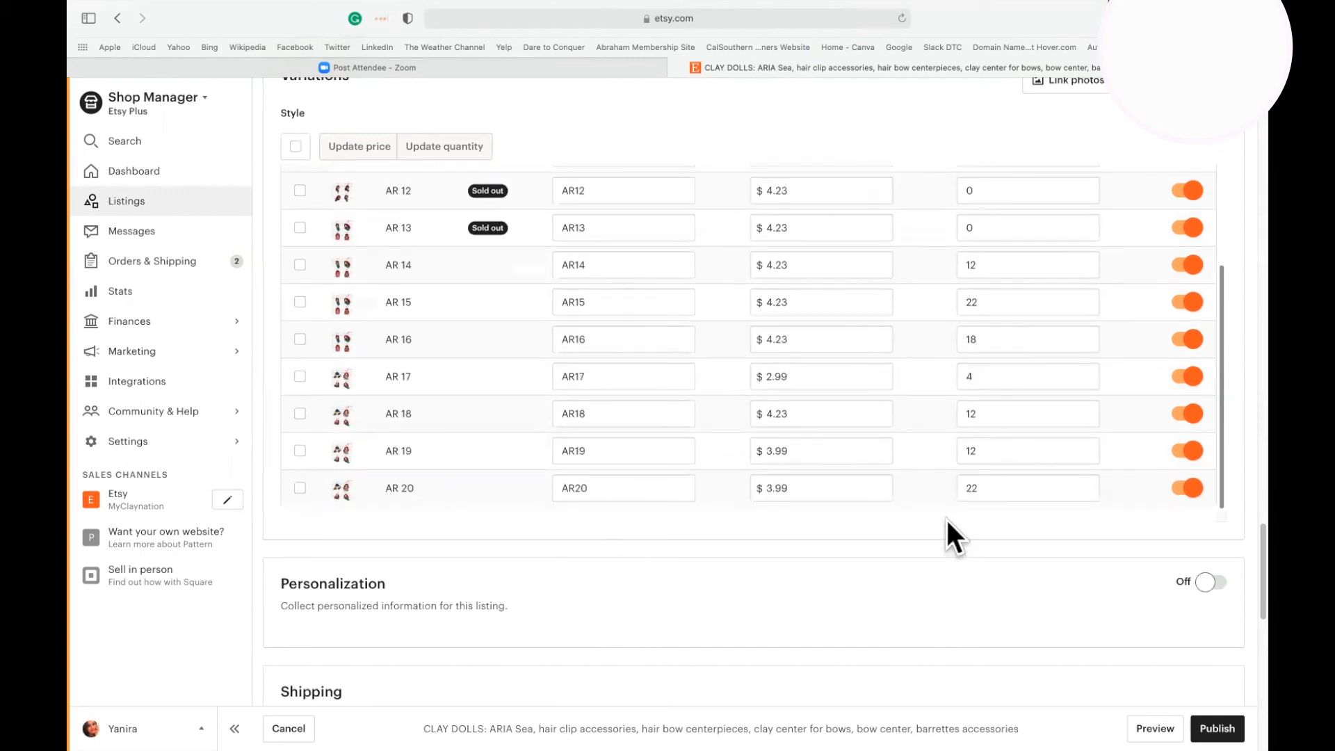
# Review the listing's personalization and shipping settings, including item weight and packed size, and return to the Photos section.
pyautogui.scroll(-3, 982, 656)
pyautogui.scroll(-5, 982, 655)
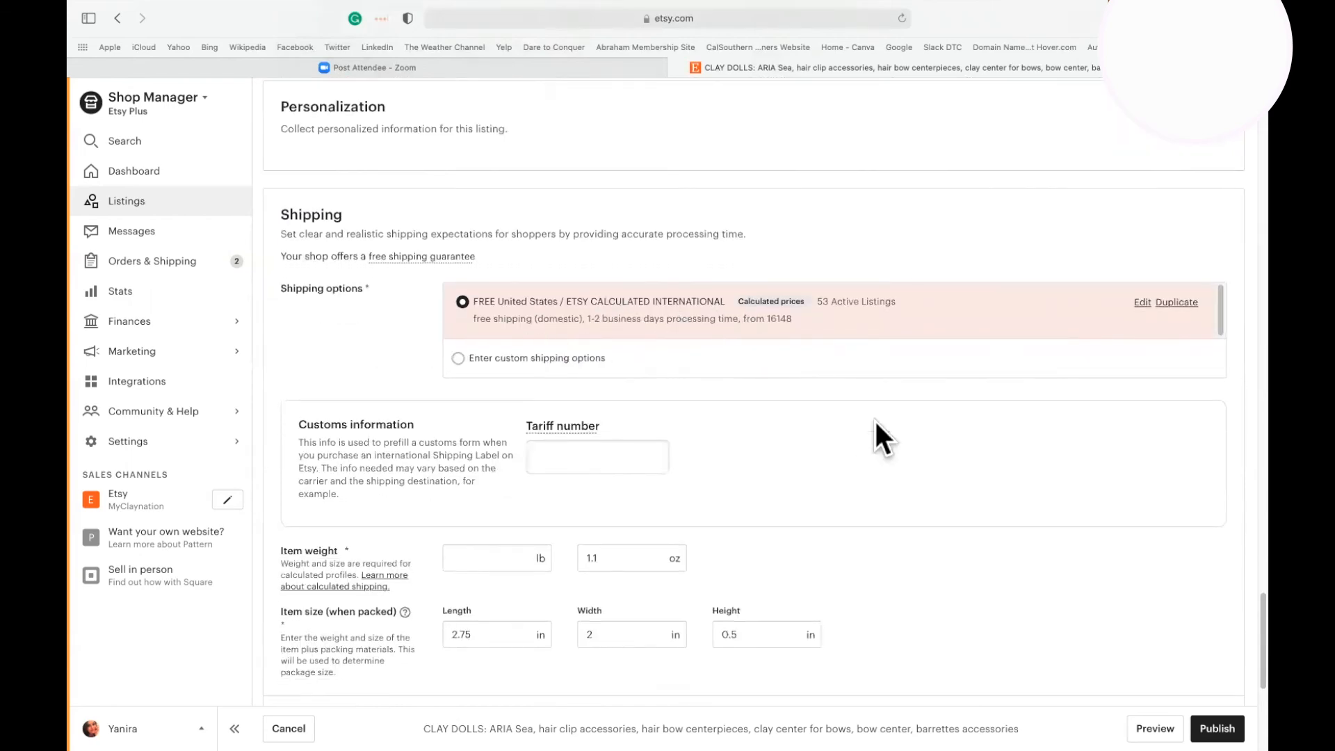
pyautogui.scroll(-6, 874, 418)
pyautogui.scroll(15, 874, 421)
pyautogui.scroll(20, 874, 422)
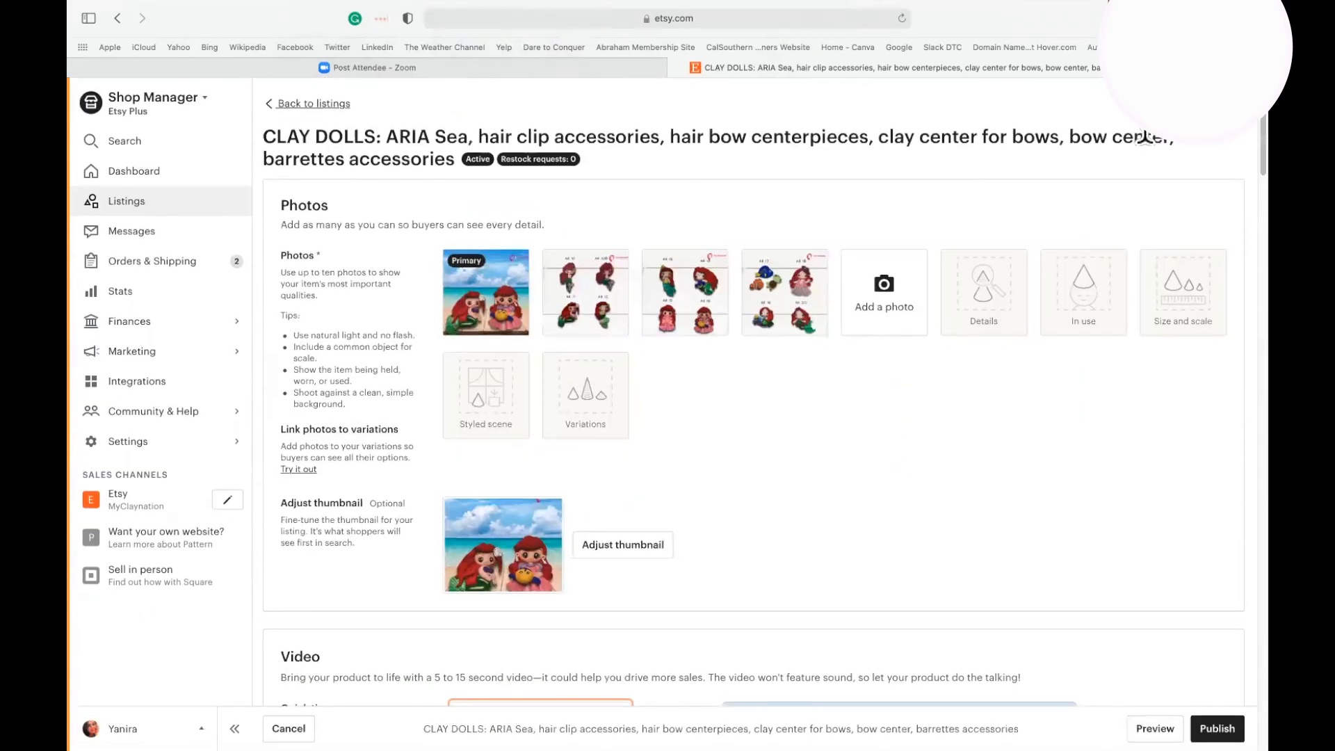
# Open the ARIA Sea clay dolls listing's public page on Etsy to see it as a buyer.
pyautogui.click(1225, 104)
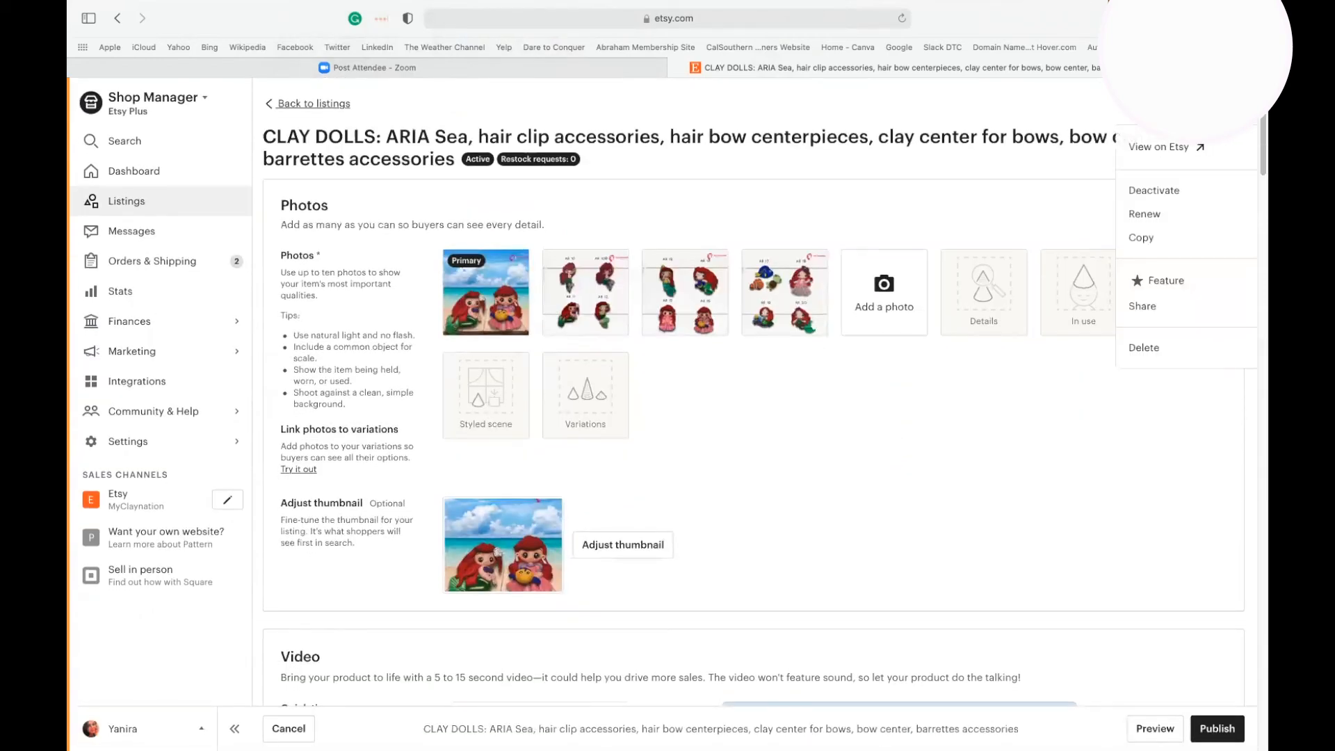
pyautogui.click(1160, 143)
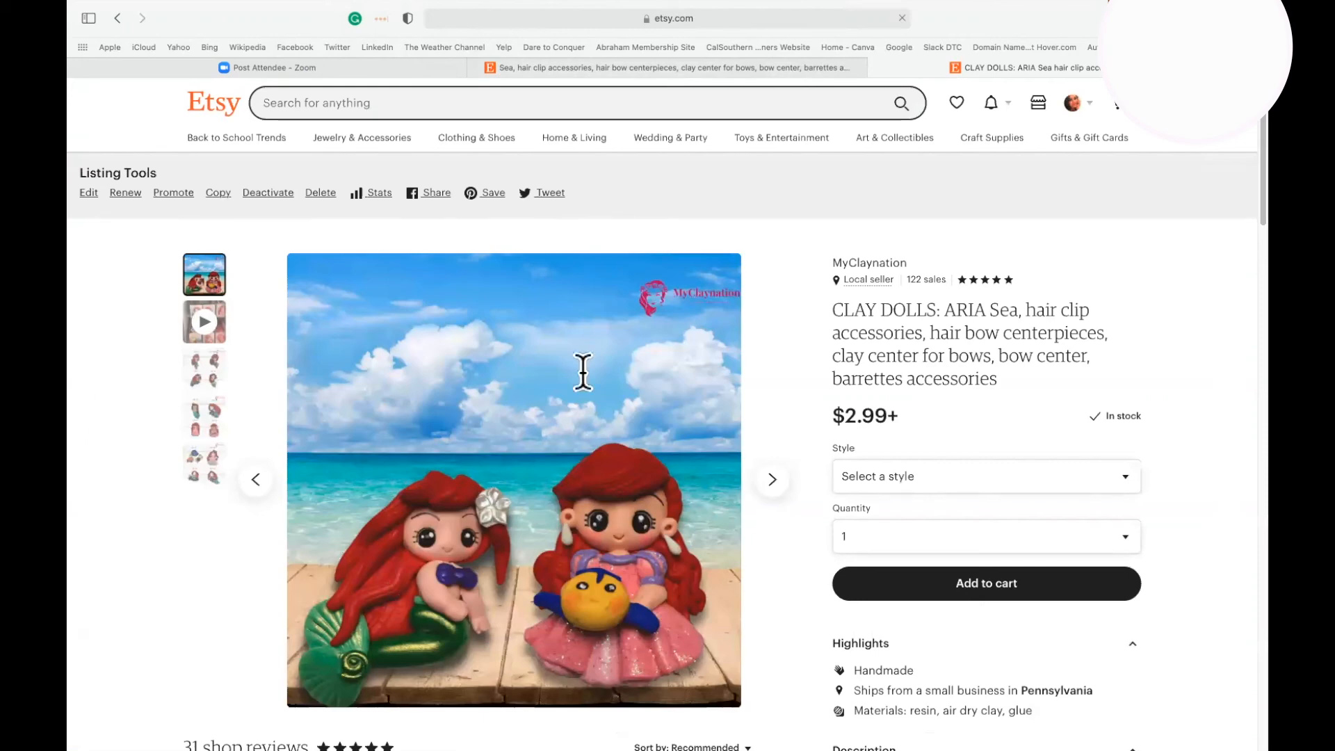
pyautogui.scroll(-5, 1182, 626)
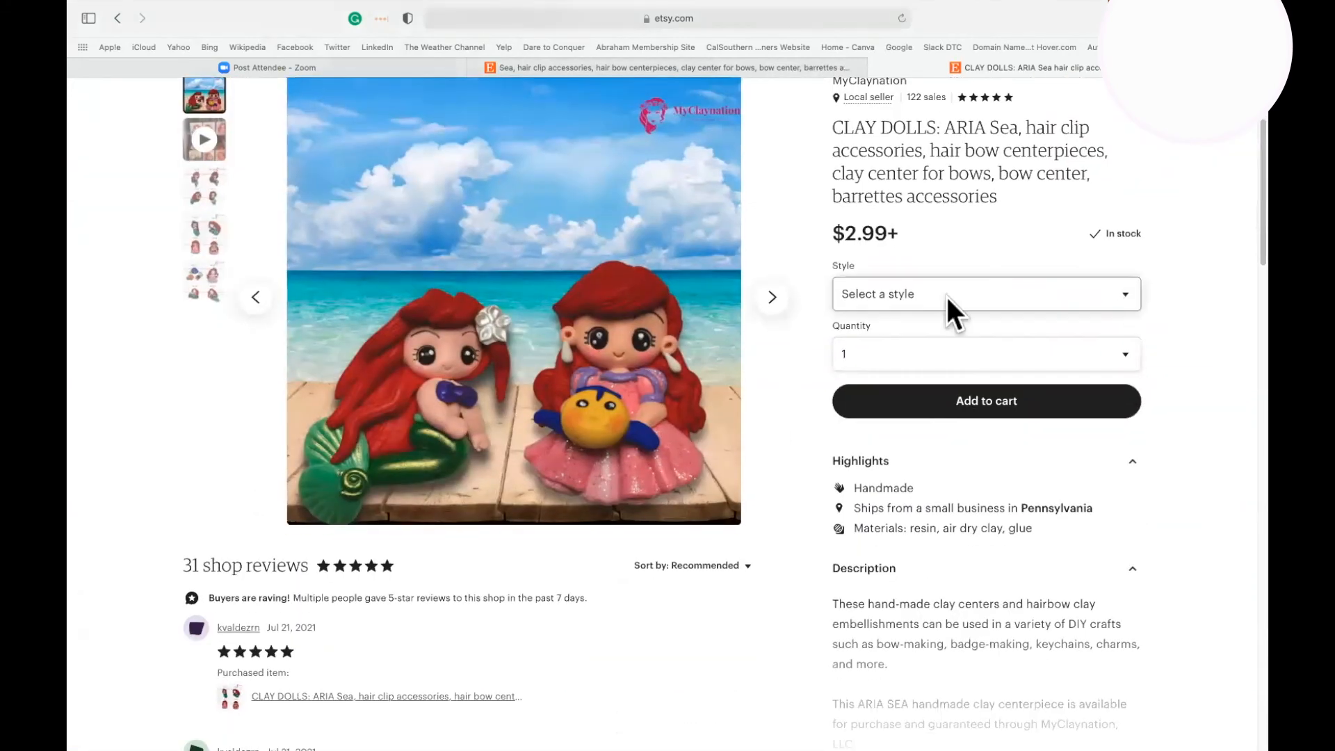
# Preview style AR 18 on the listing page and switch the selected style to AR 10.
pyautogui.click(1129, 287)
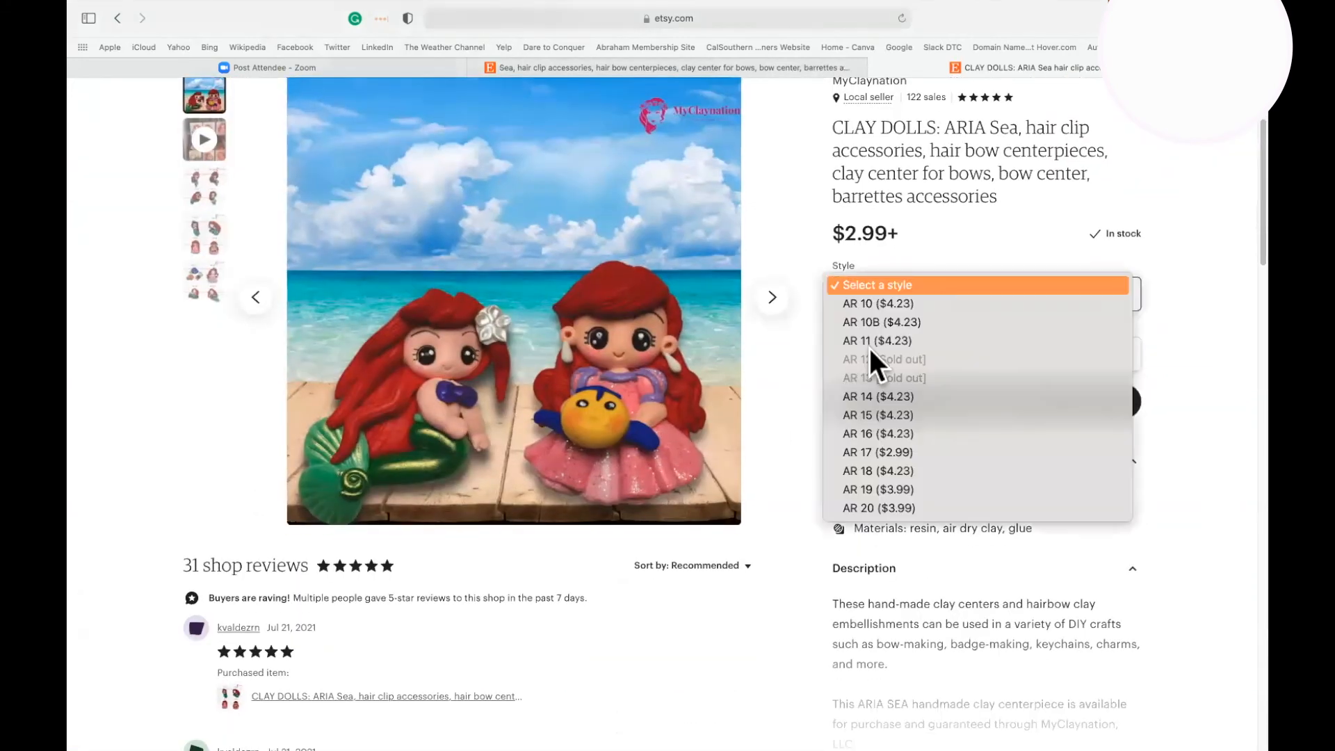
pyautogui.click(870, 465)
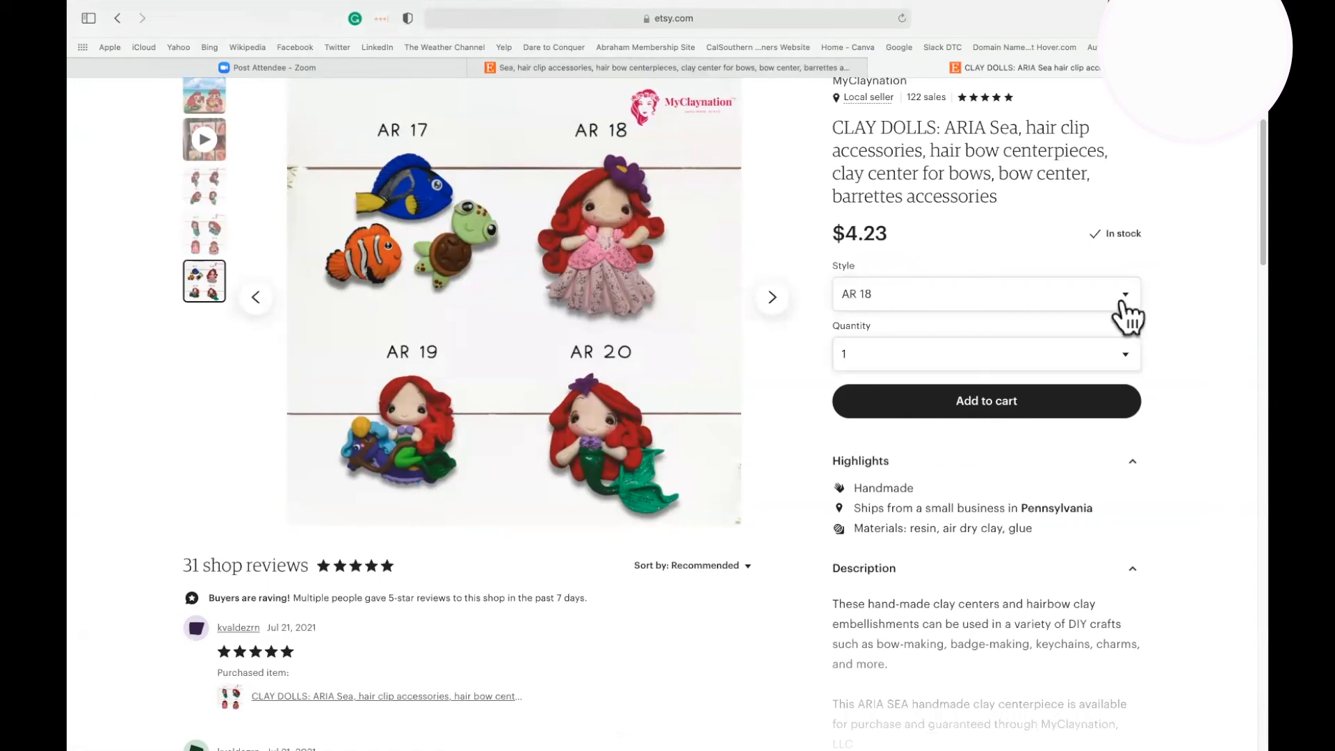
pyautogui.press('space')
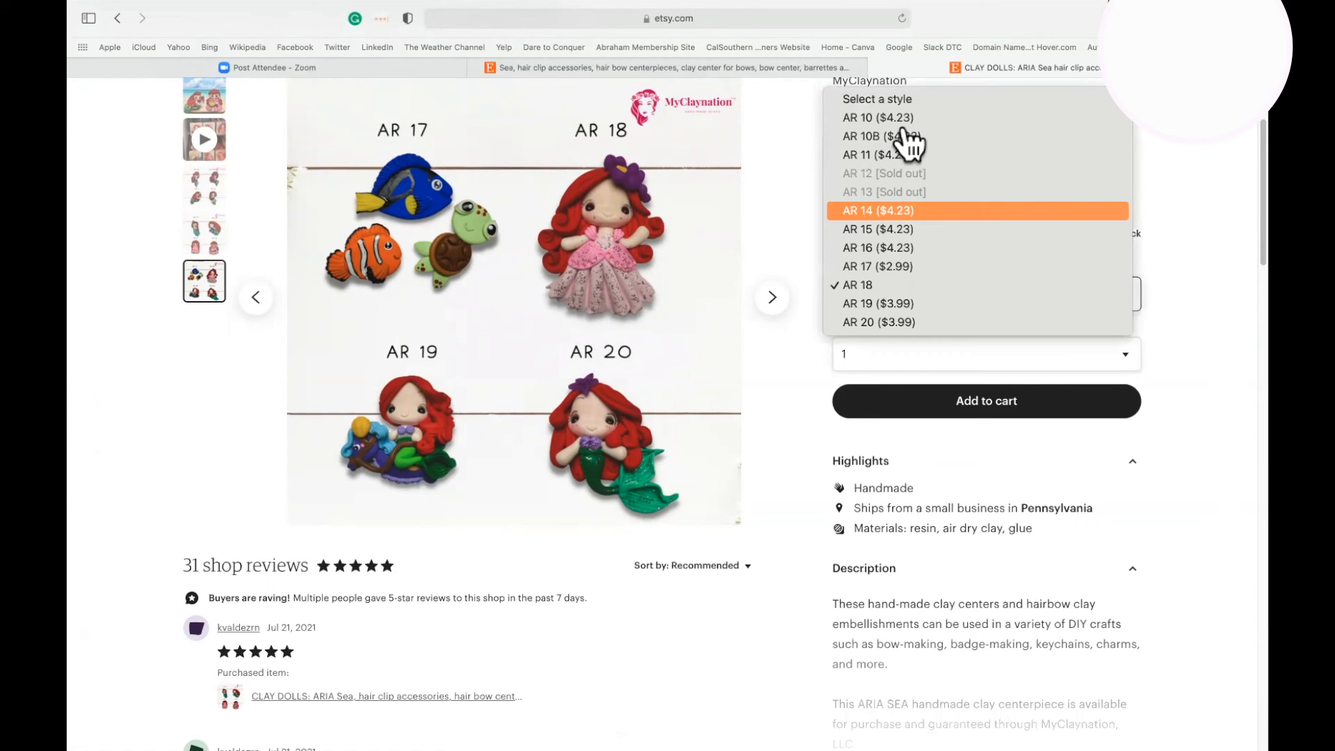
pyautogui.click(902, 125)
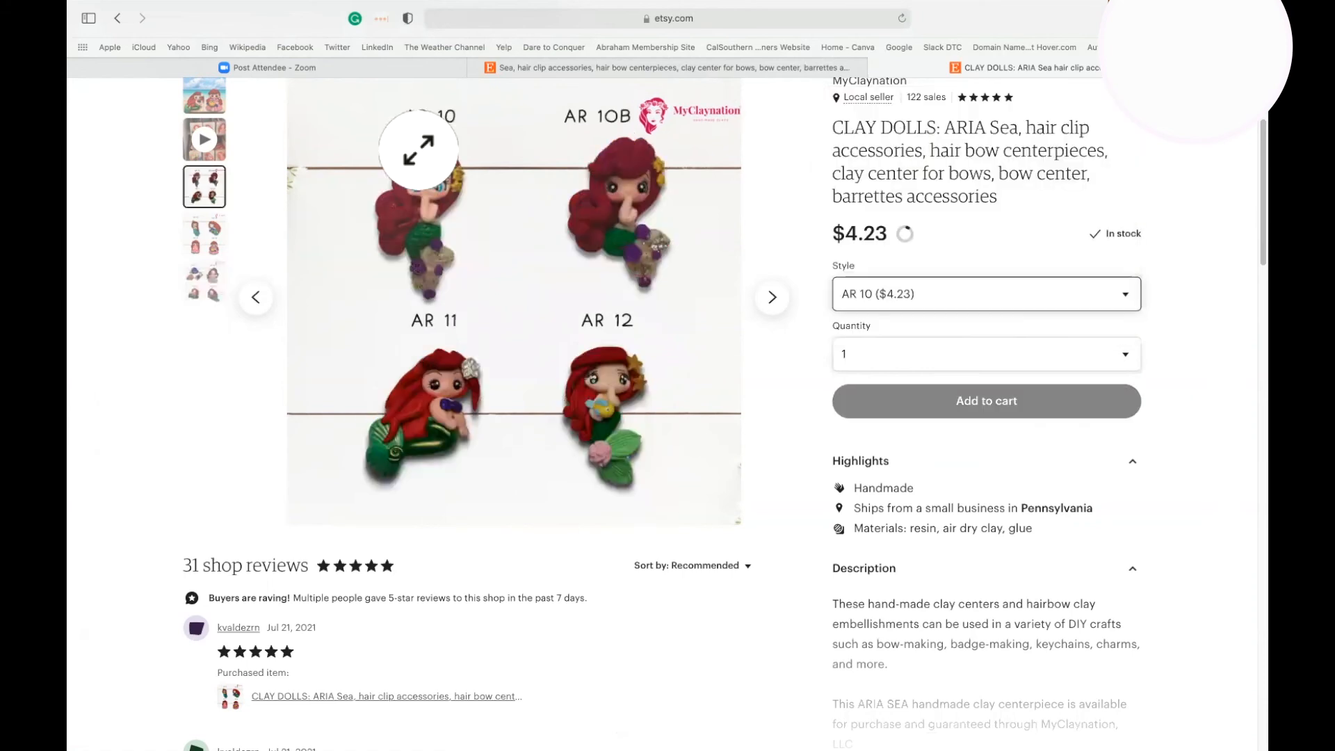
# Check the quantity options available for style AR 10, keeping the quantity at 1.
pyautogui.click(1127, 356)
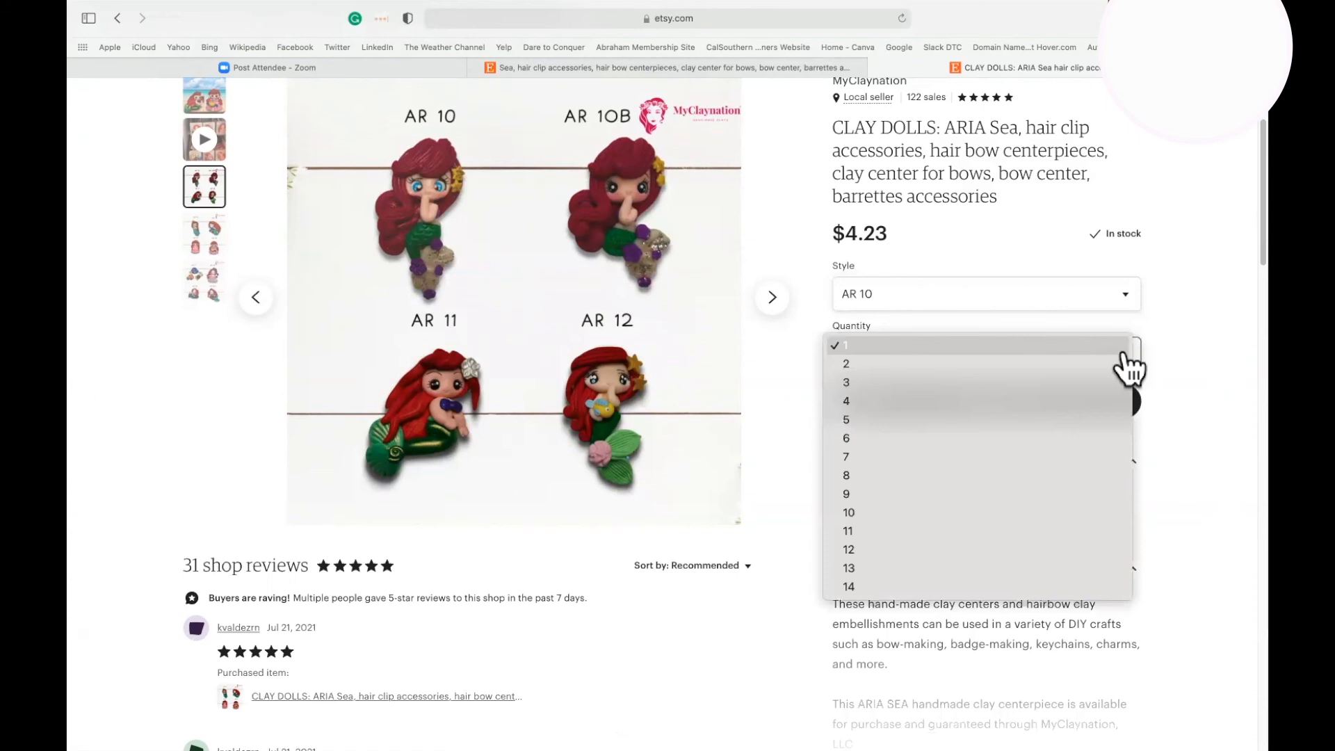
pyautogui.click(1124, 355)
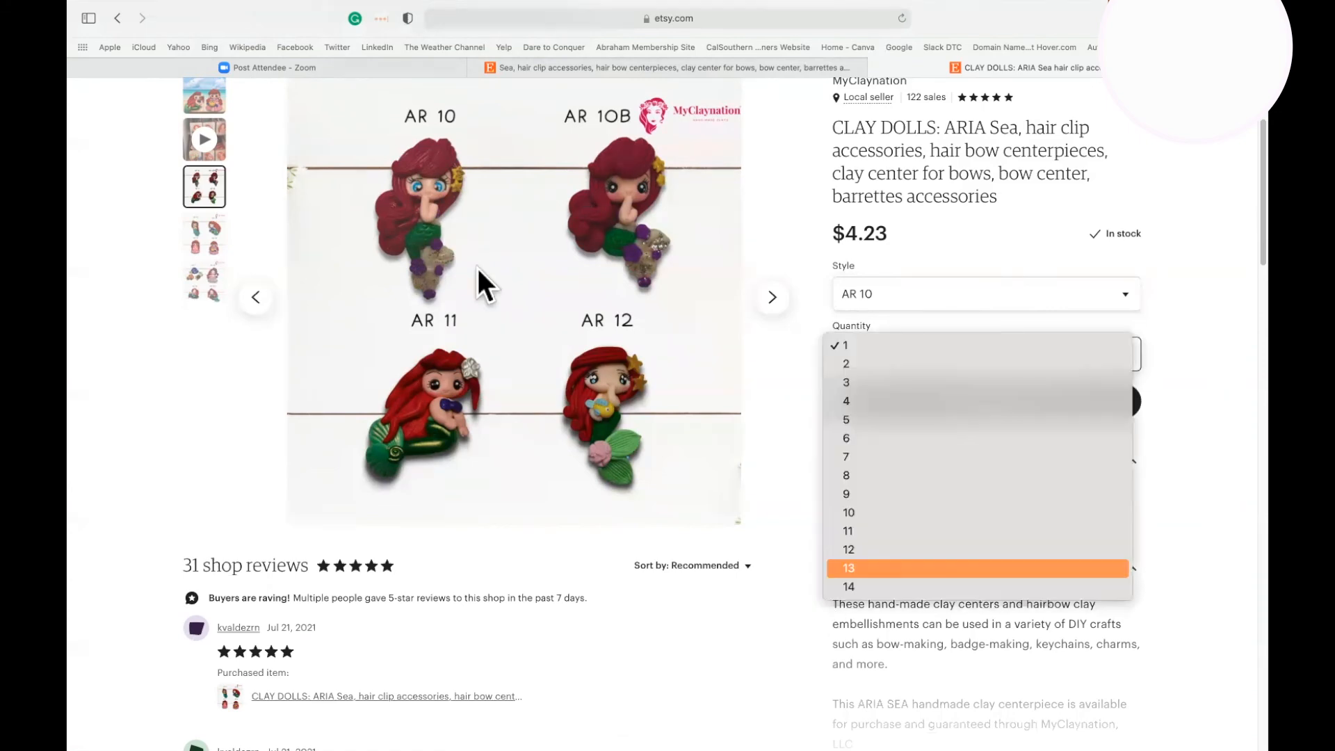
pyautogui.click(1221, 479)
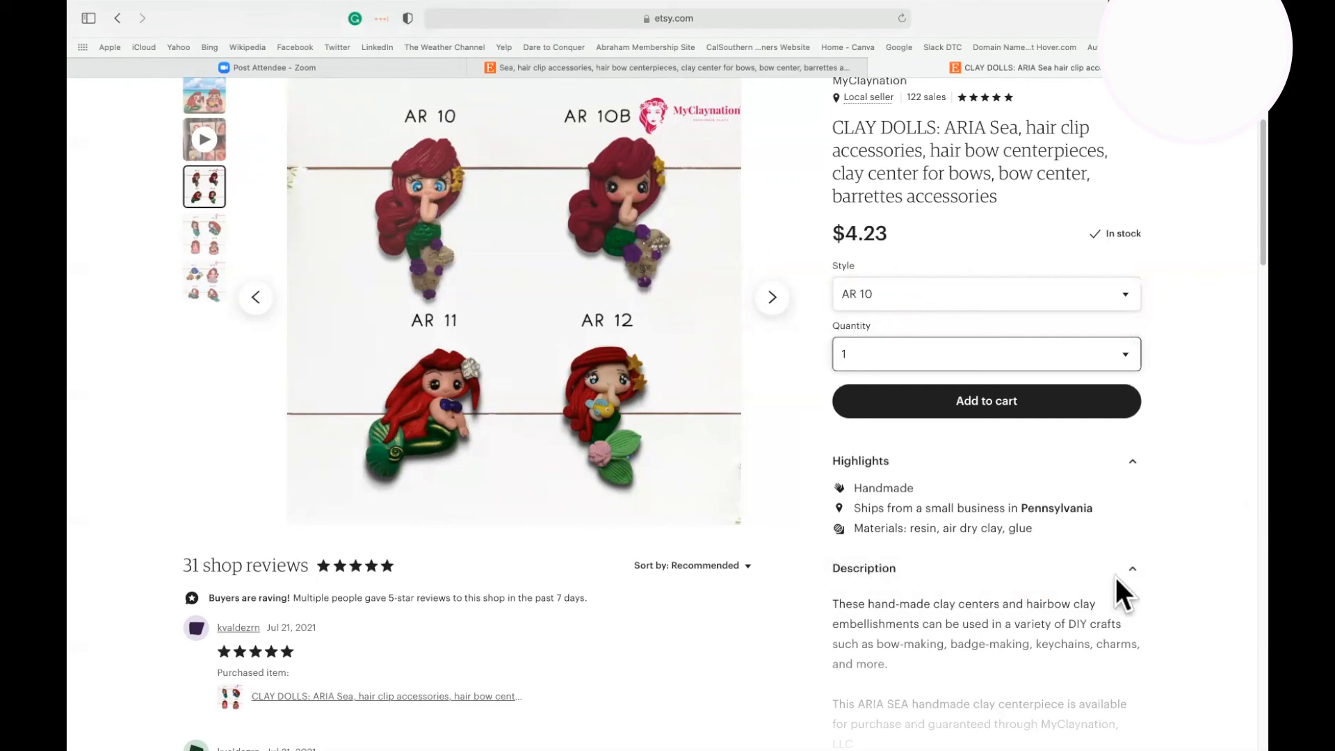
# Look through the listing's highlights, description and customer reviews on the public page.
pyautogui.scroll(-2, 958, 298)
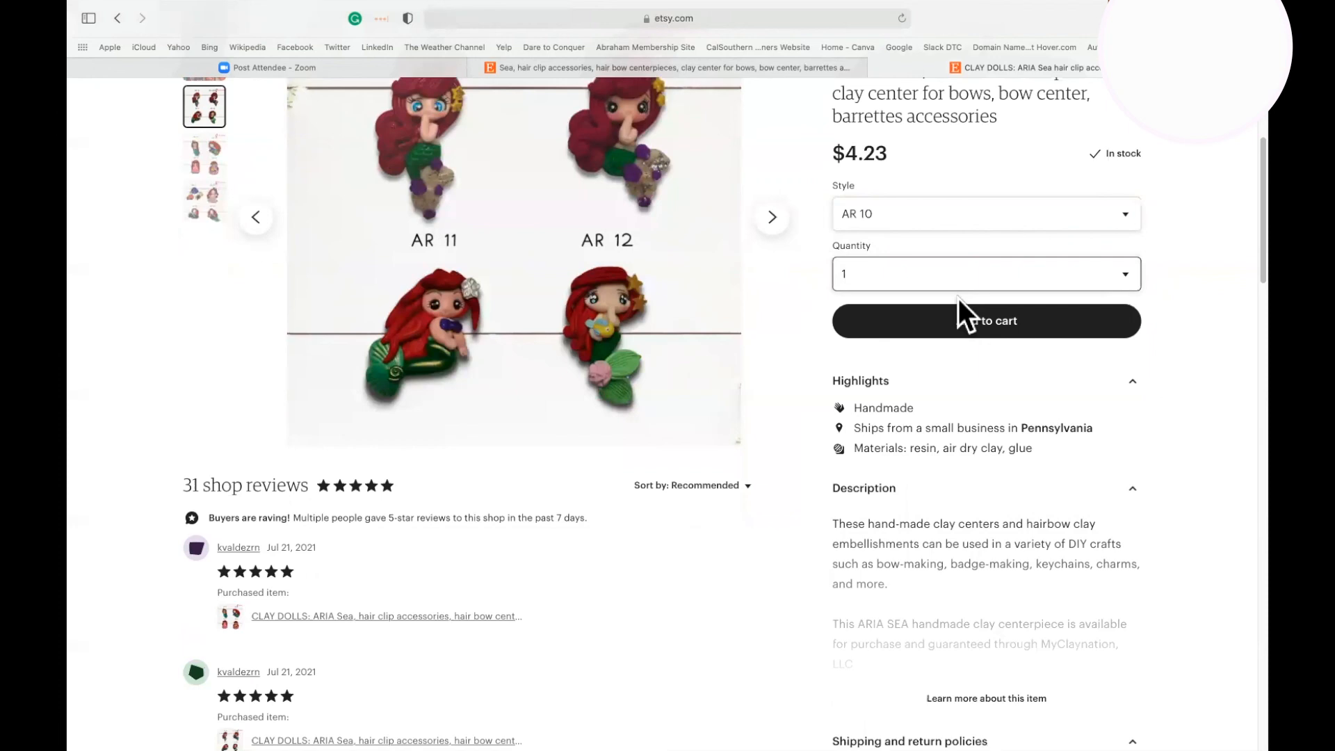
pyautogui.scroll(-5, 958, 298)
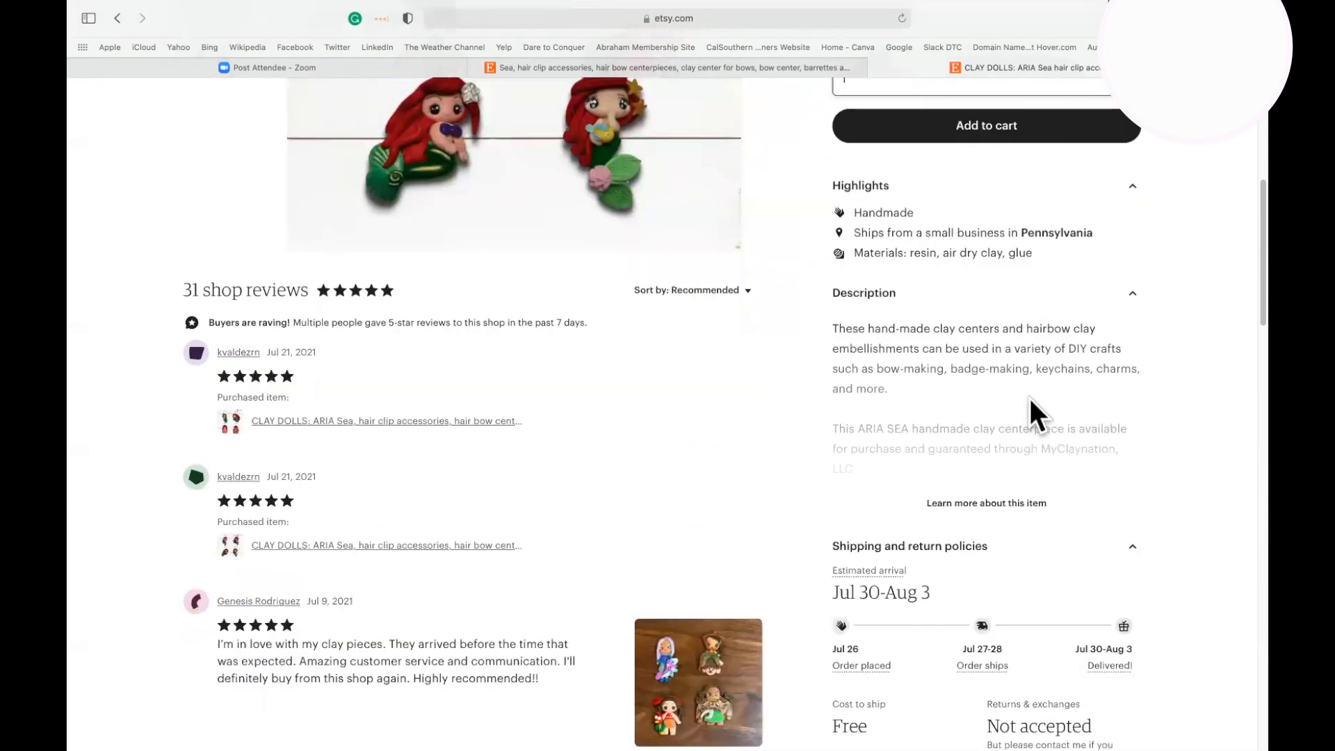
pyautogui.scroll(-1, 1029, 398)
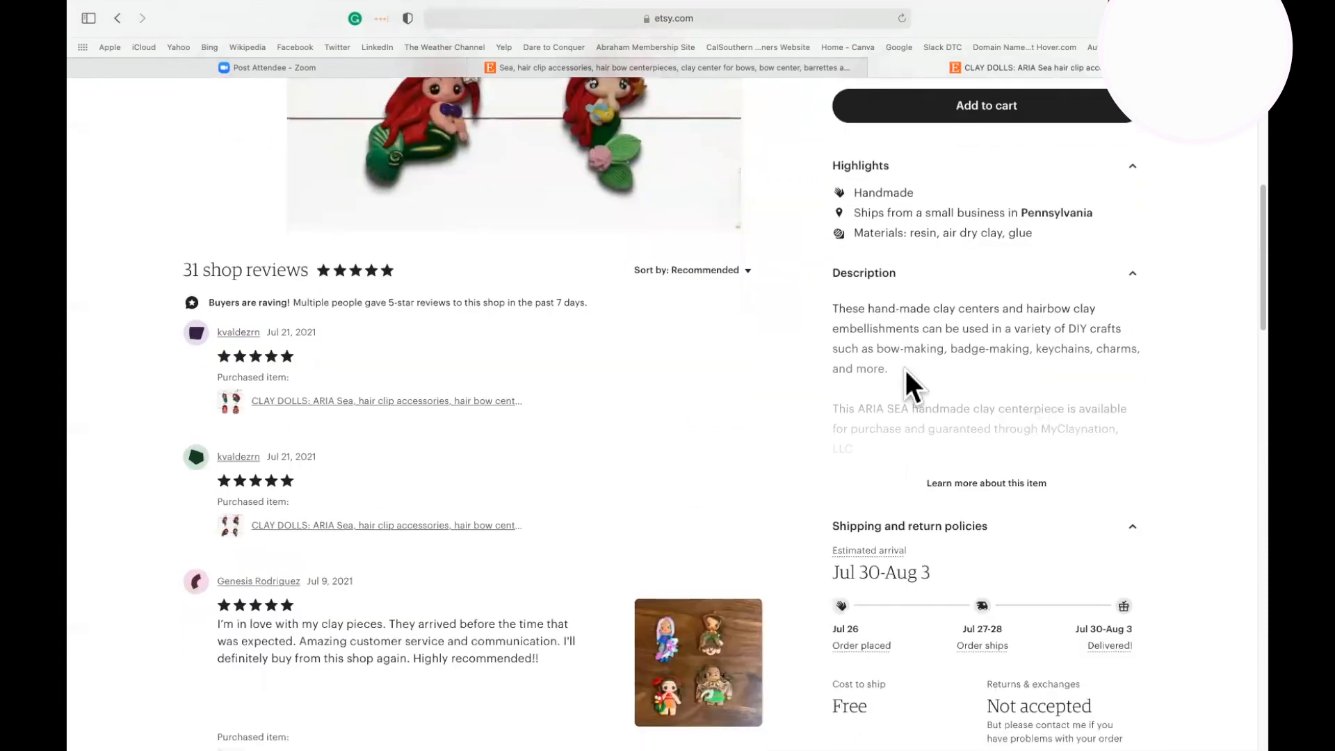
pyautogui.scroll(-1, 391, 336)
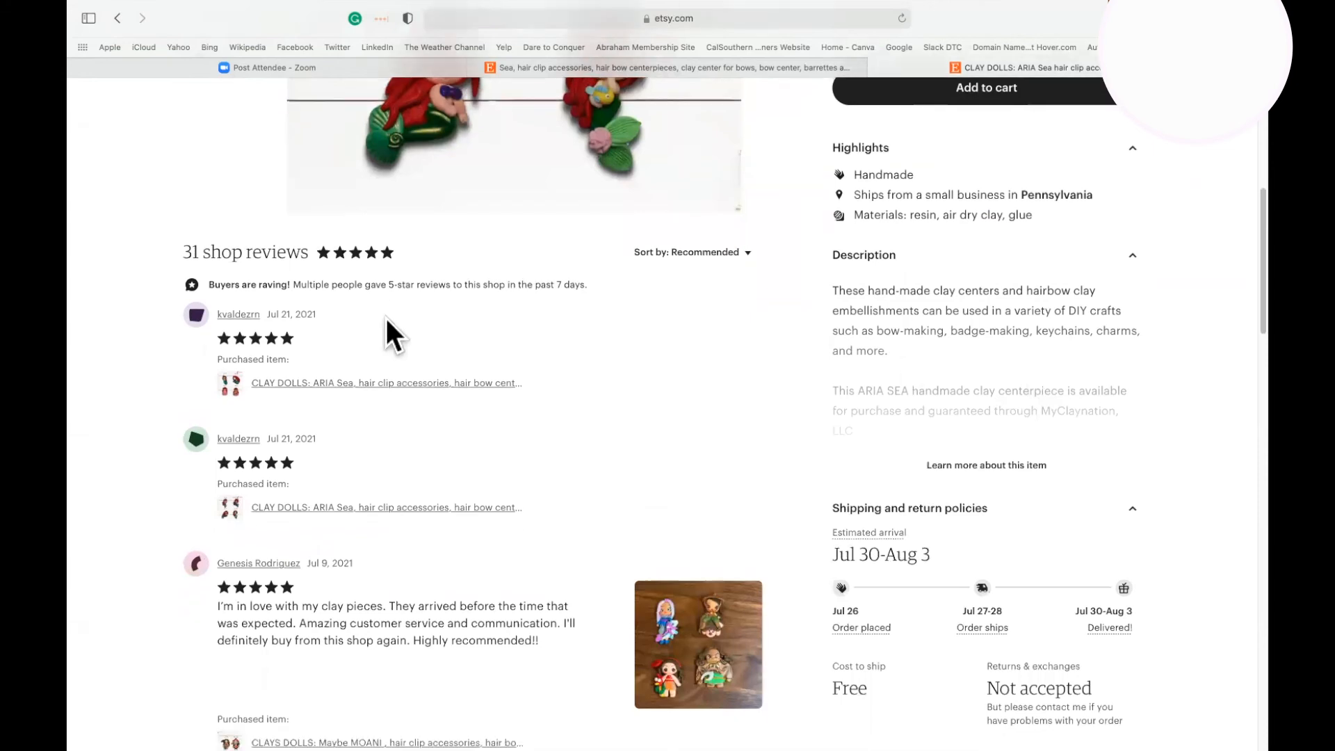
pyautogui.scroll(-2, 422, 360)
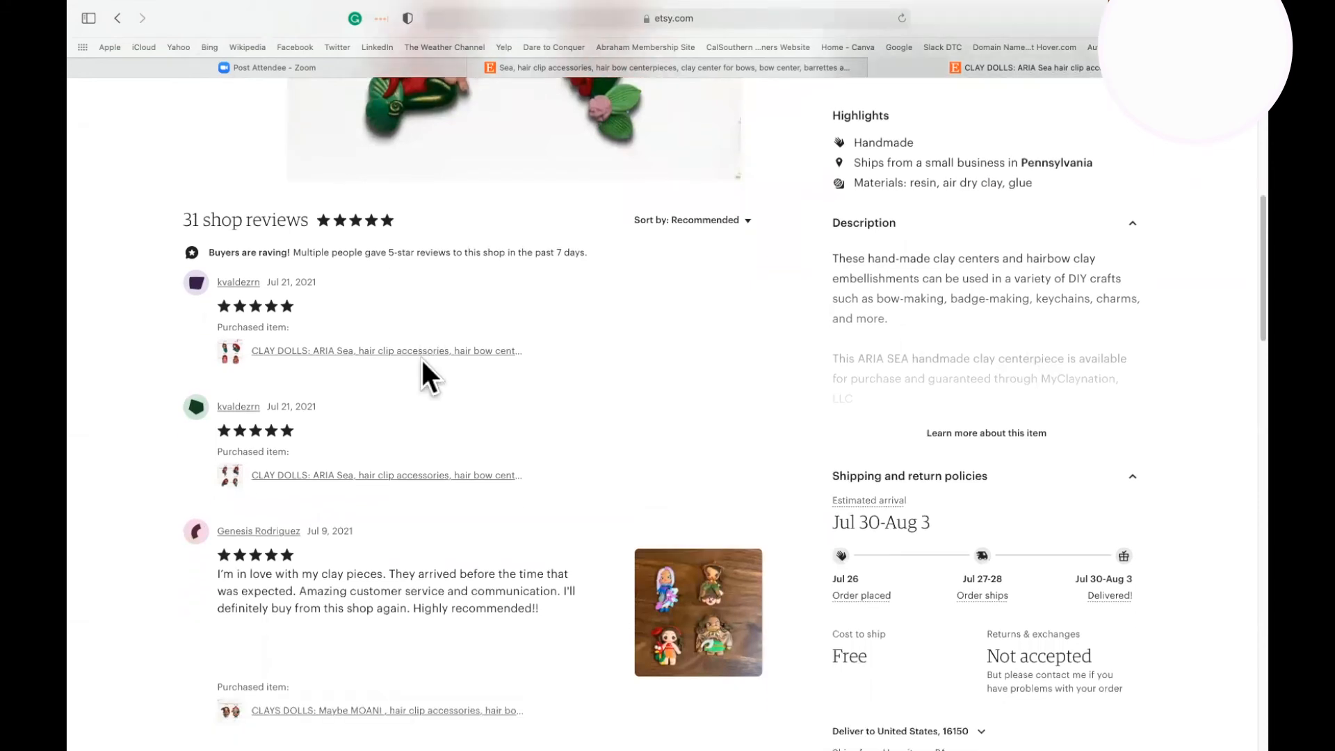
pyautogui.scroll(-1, 422, 360)
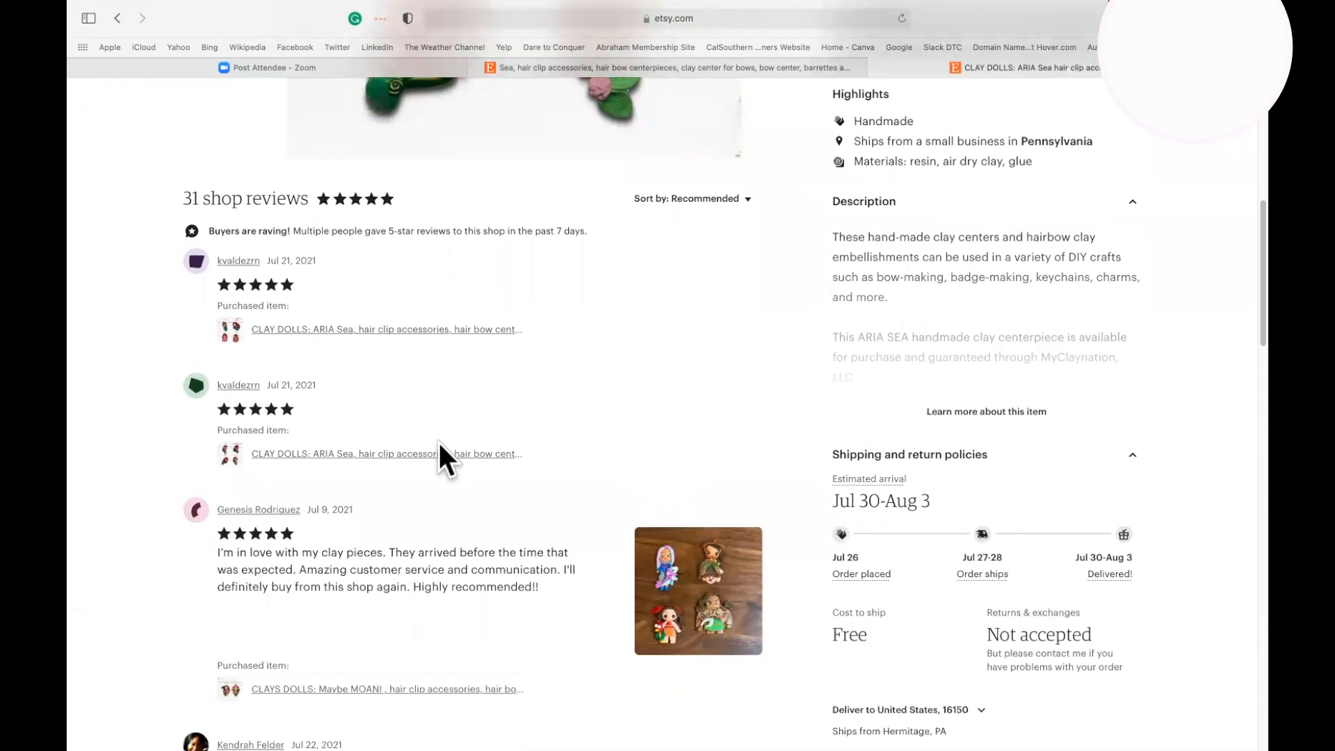
pyautogui.scroll(-1, 439, 445)
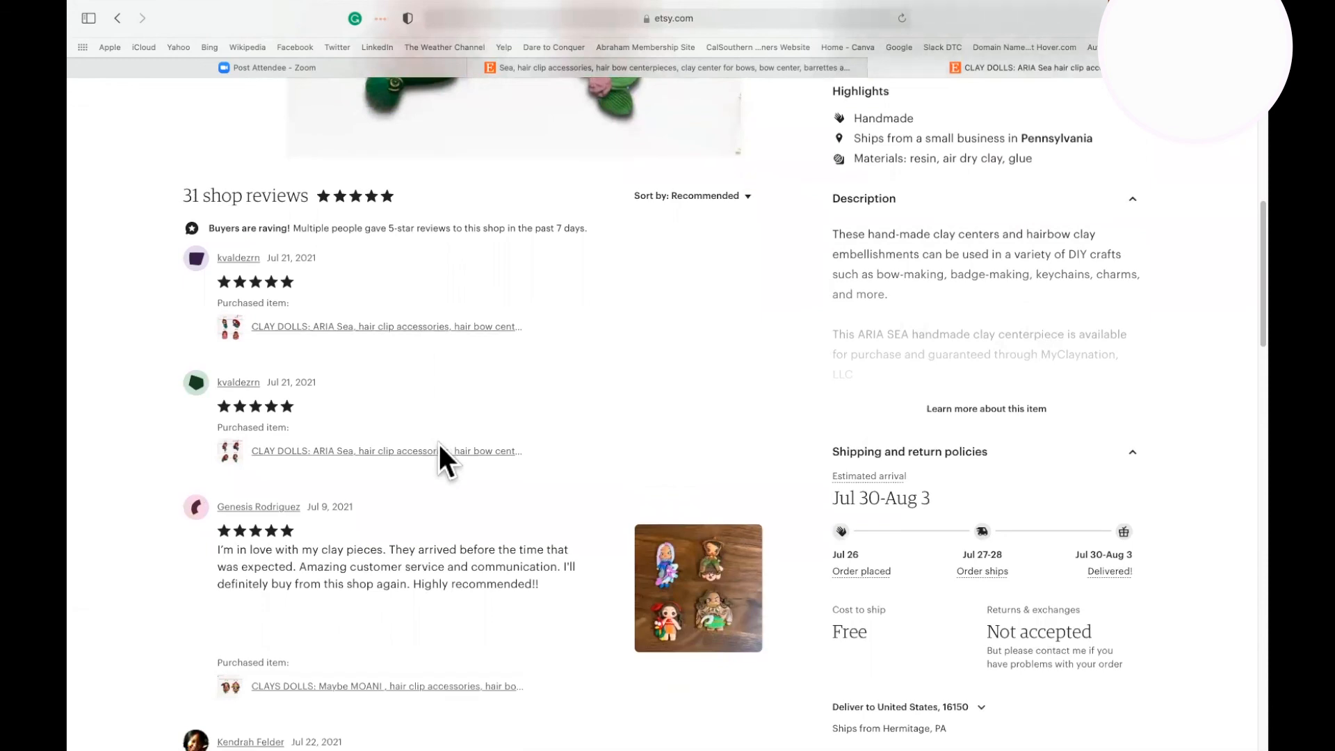
# Review the shipping and return policies and expand the shop's FAQs to see the questions.
pyautogui.scroll(-5, 439, 444)
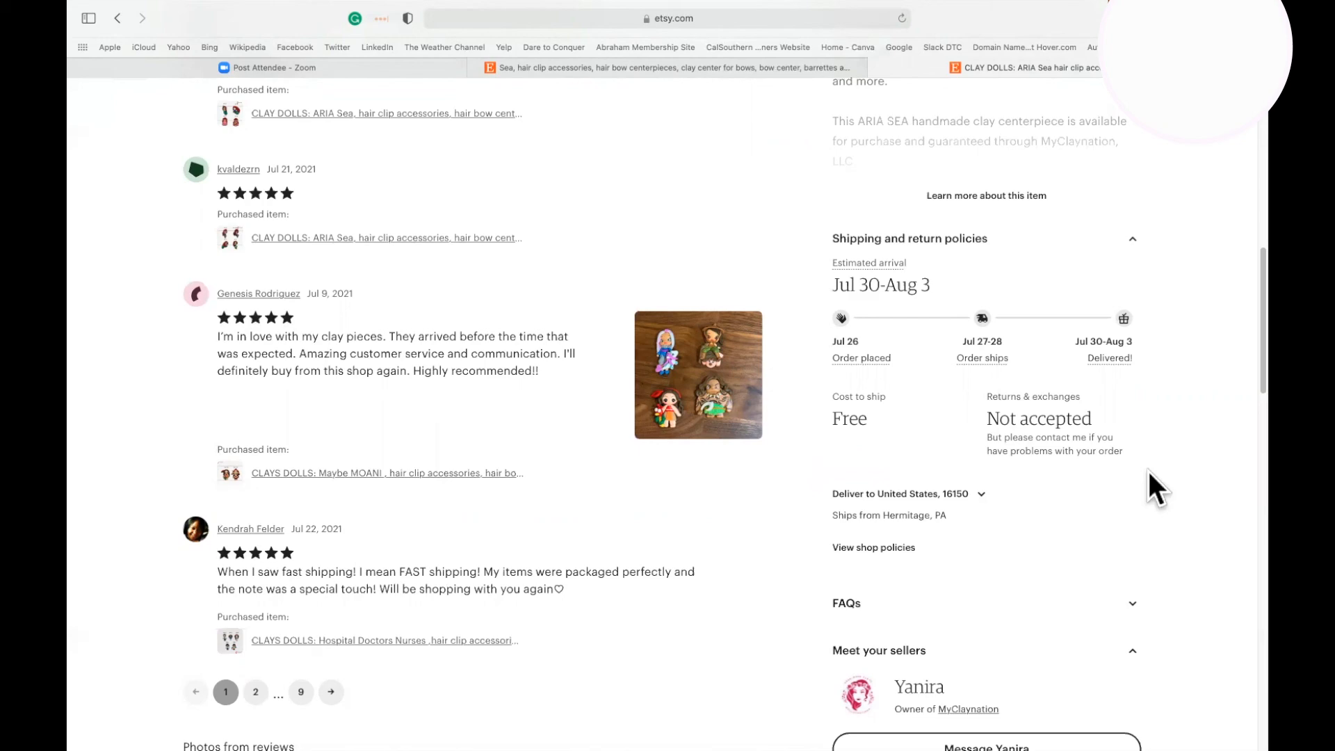
pyautogui.scroll(-1, 1153, 486)
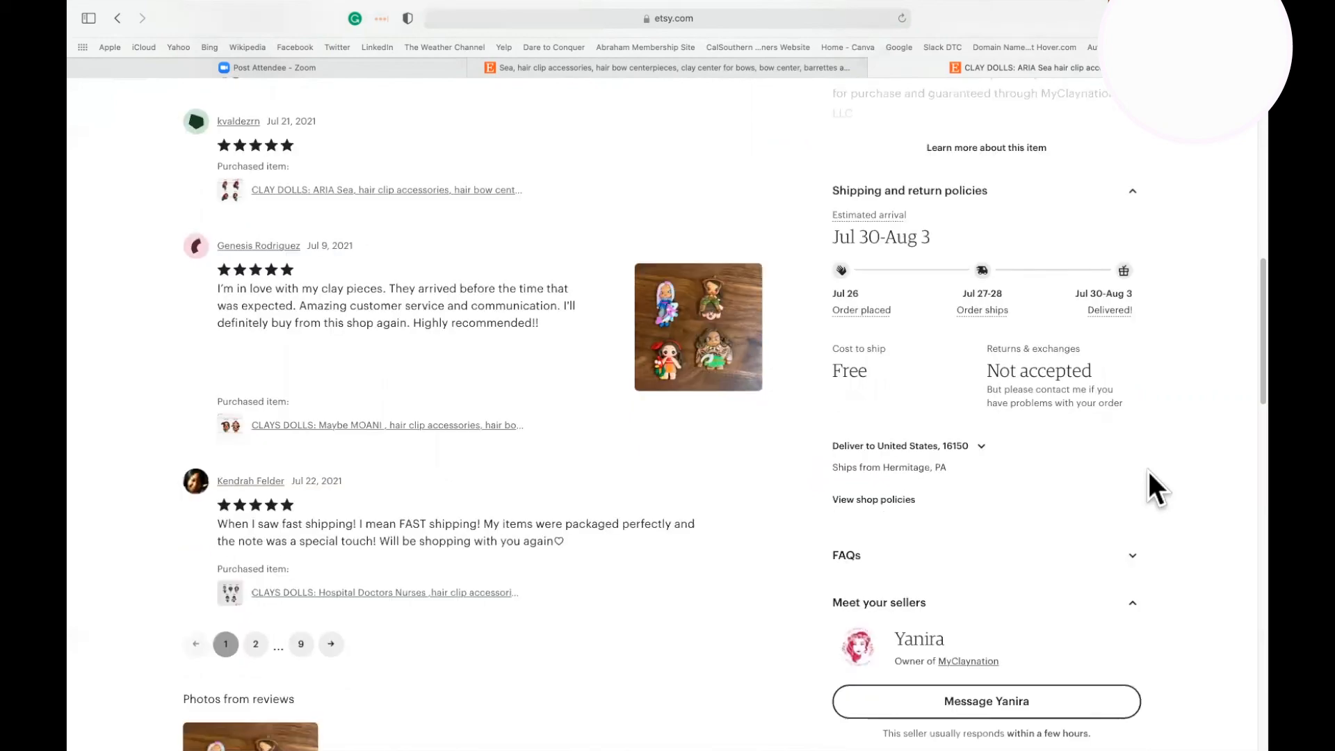
pyautogui.scroll(-3, 1148, 472)
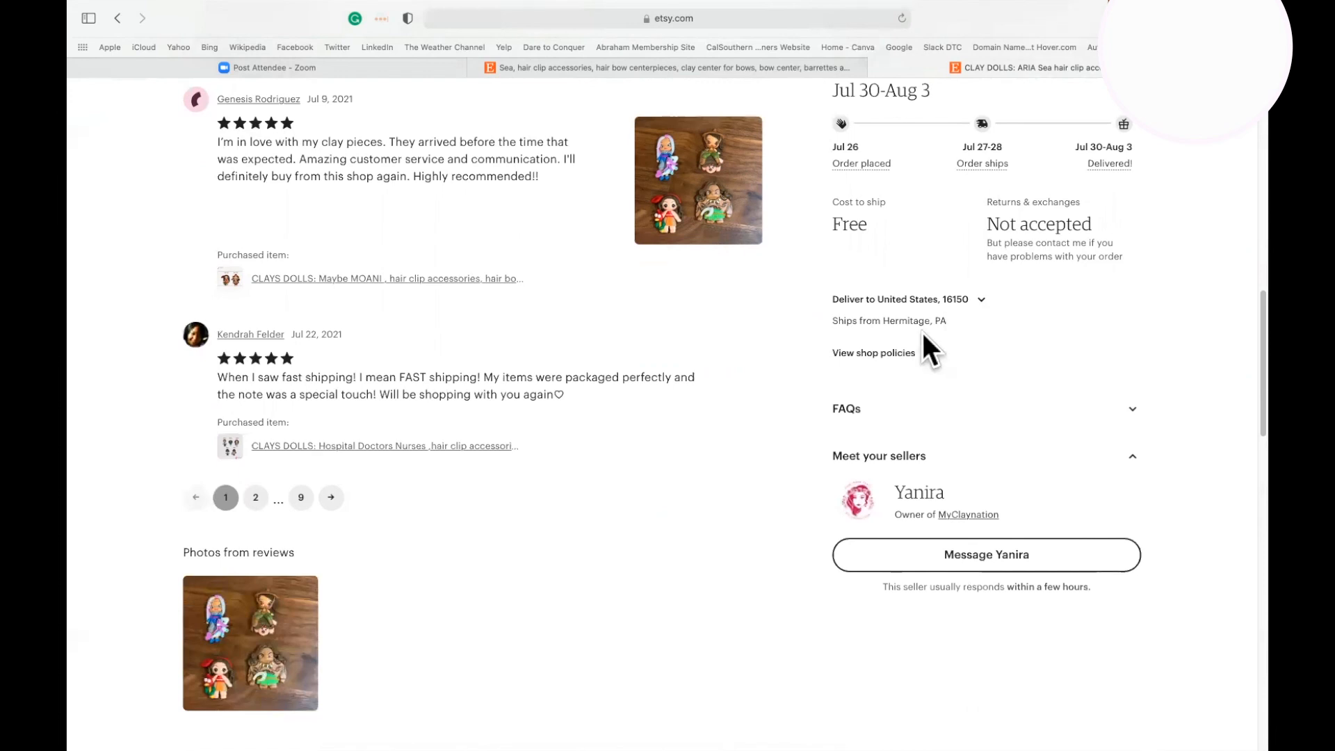
pyautogui.click(1132, 409)
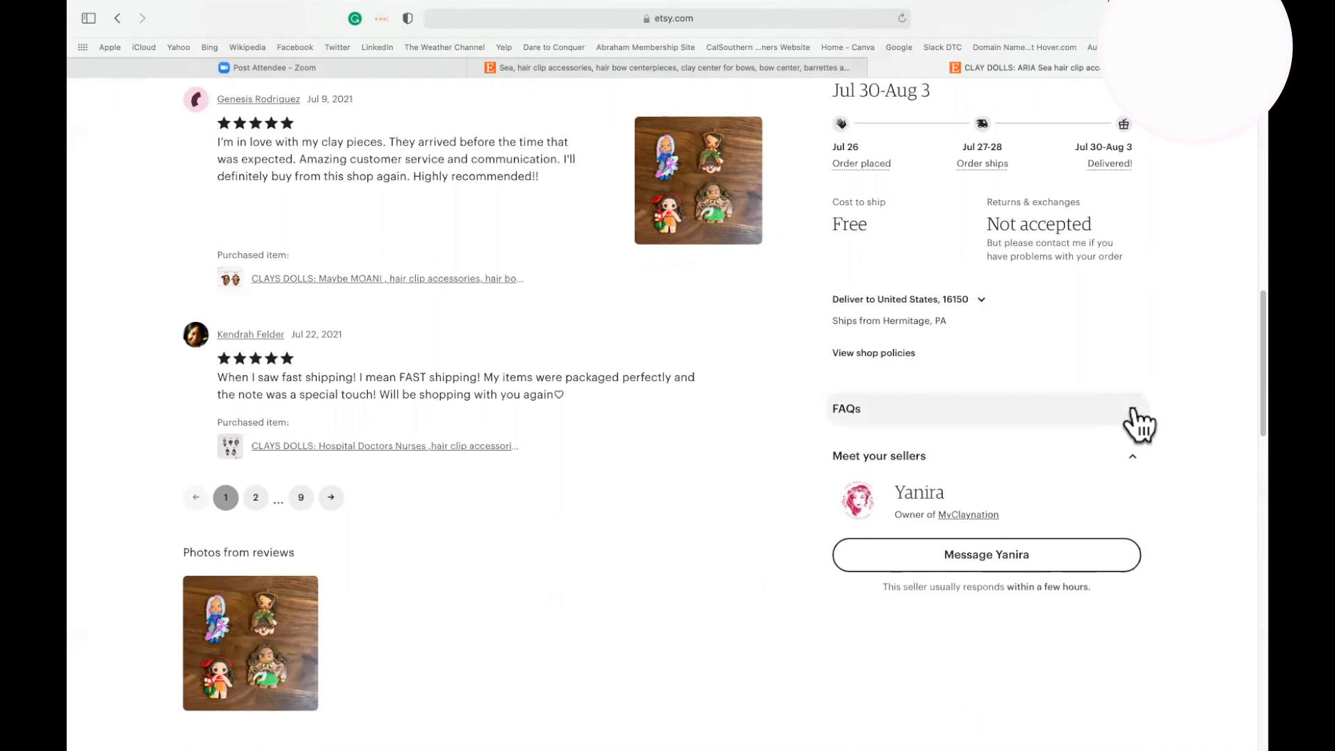
pyautogui.click(1133, 410)
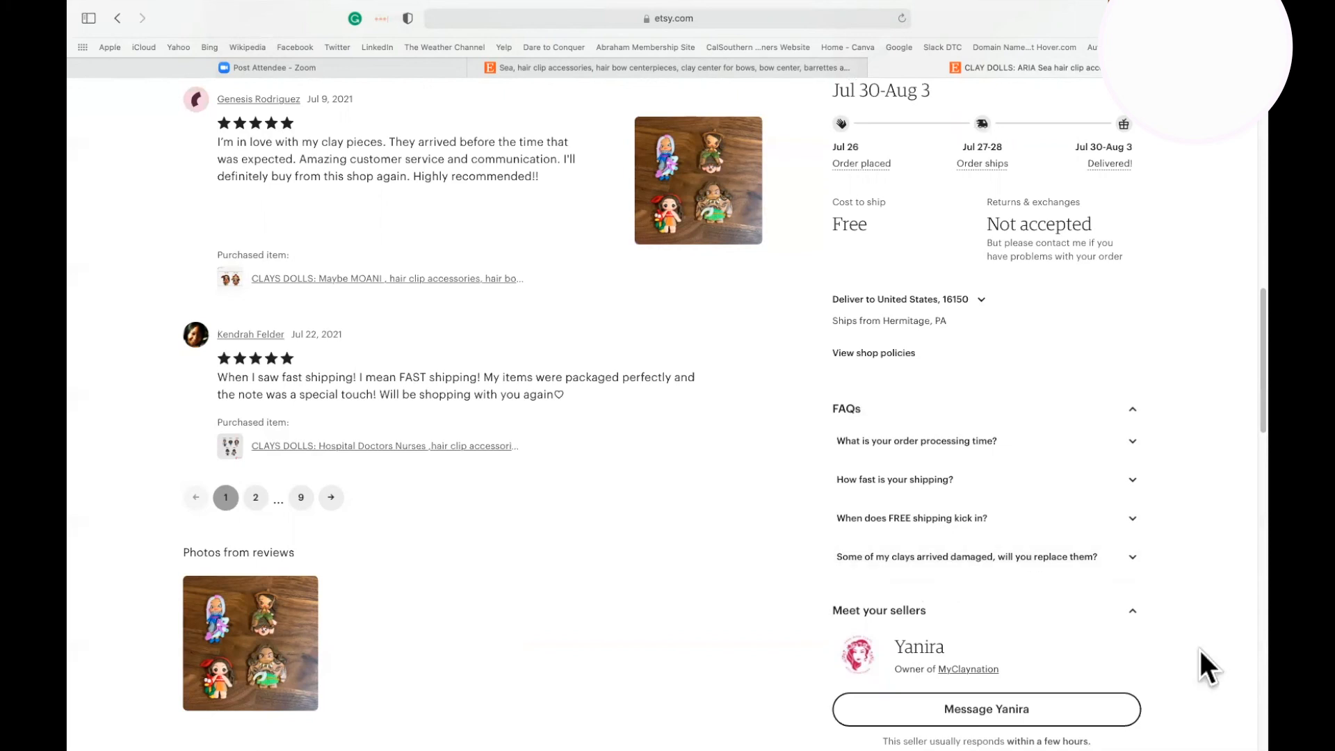
# Compare the "More from this shop" items with the "You may also like" suggestions and ads, and return to the product photos.
pyautogui.scroll(-6, 1200, 648)
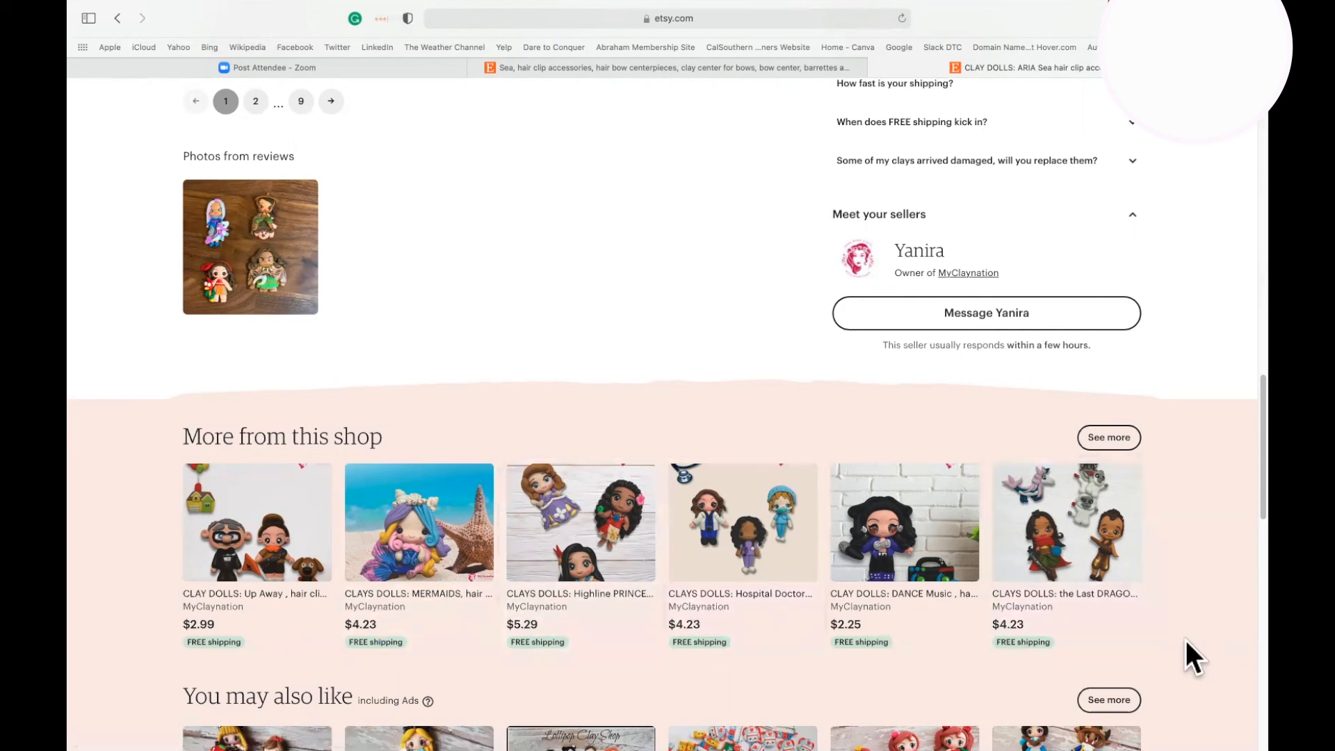
pyautogui.scroll(-5, 1186, 641)
pyautogui.scroll(-5, 1186, 641)
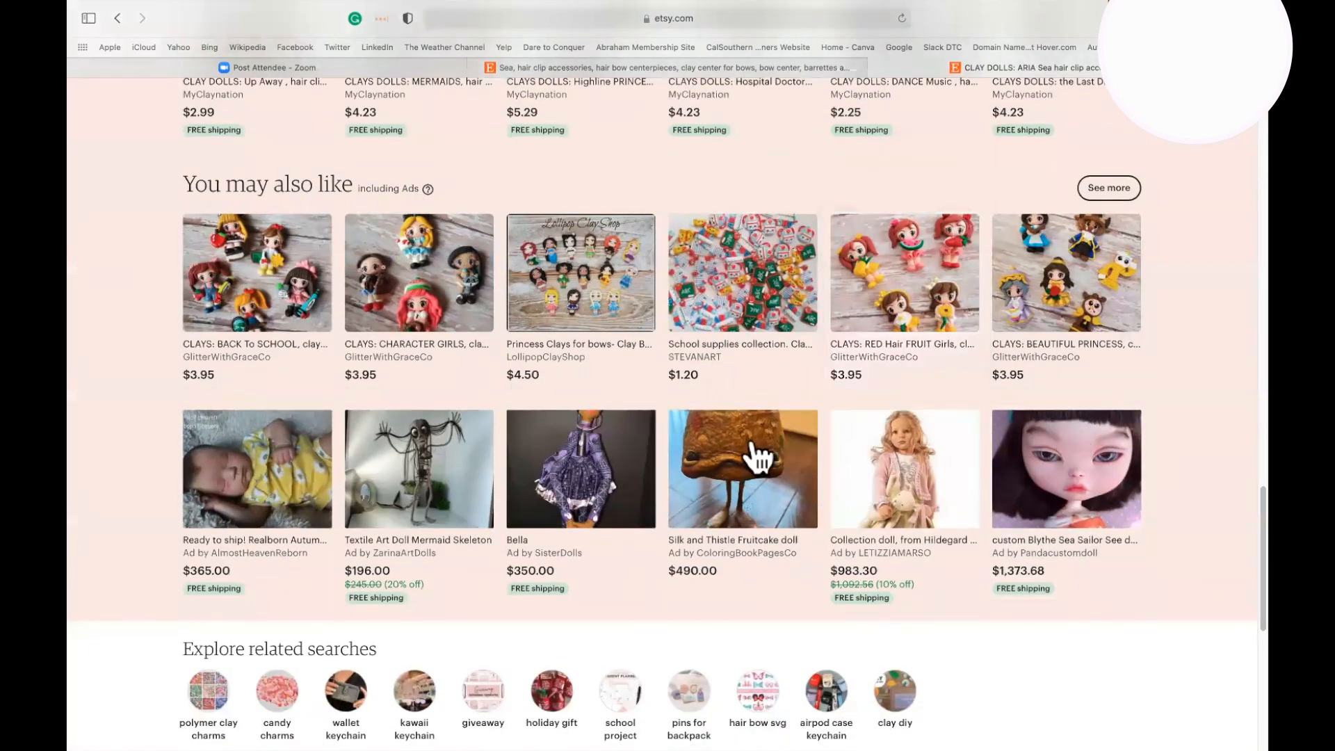
pyautogui.scroll(7, 1215, 285)
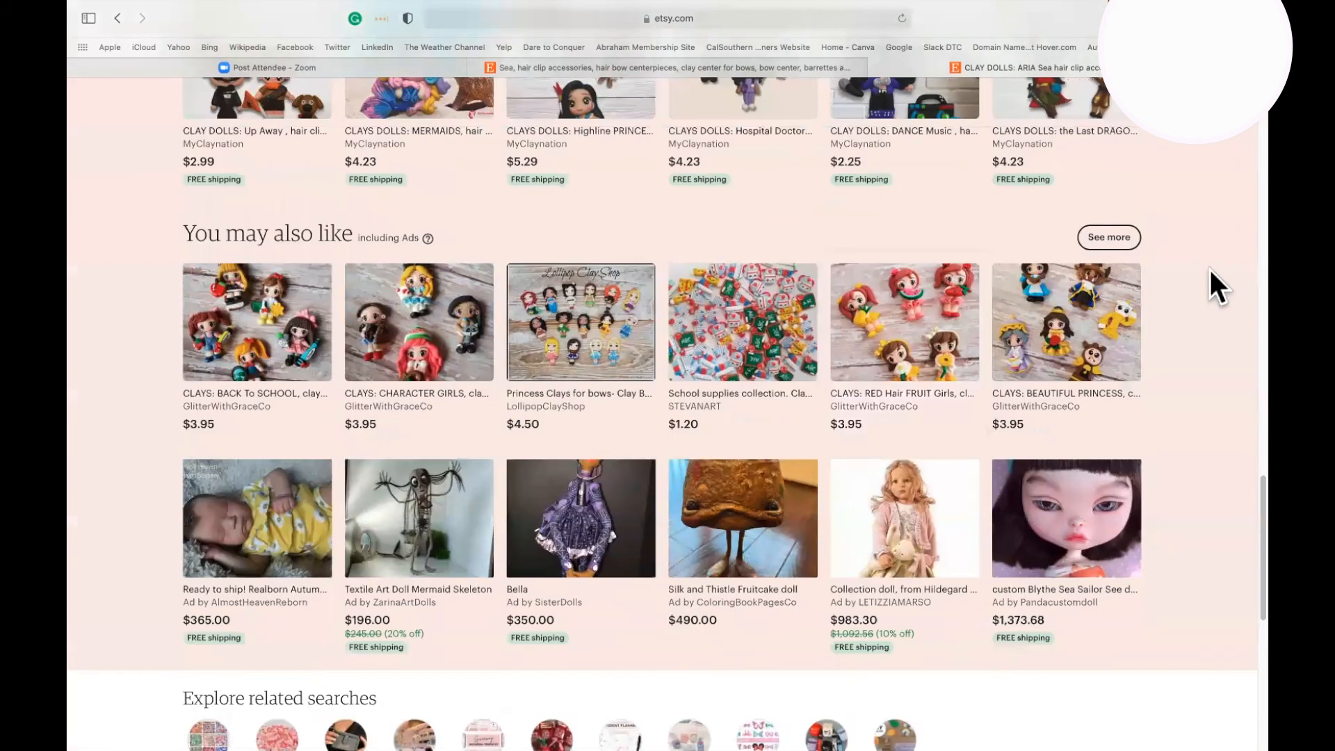
pyautogui.scroll(2, 1209, 270)
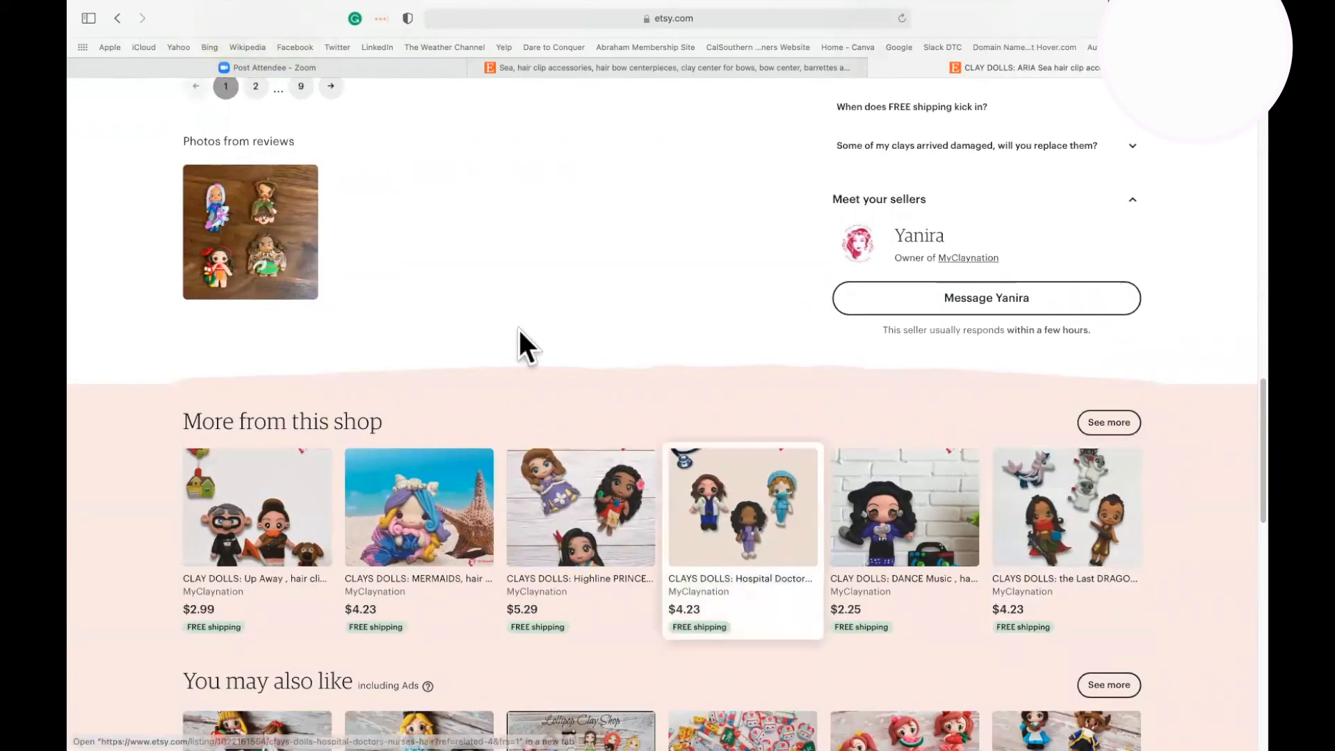
pyautogui.scroll(-4, 888, 661)
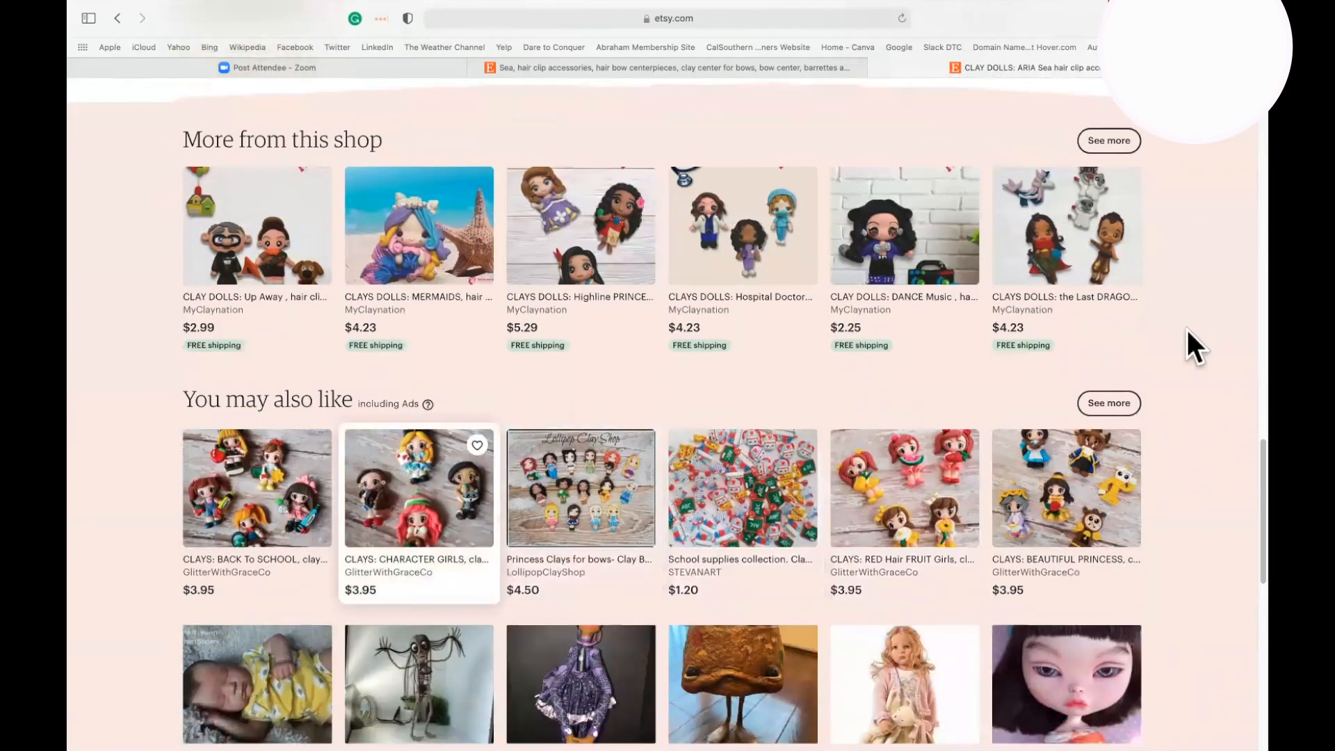
pyautogui.scroll(3, 1187, 316)
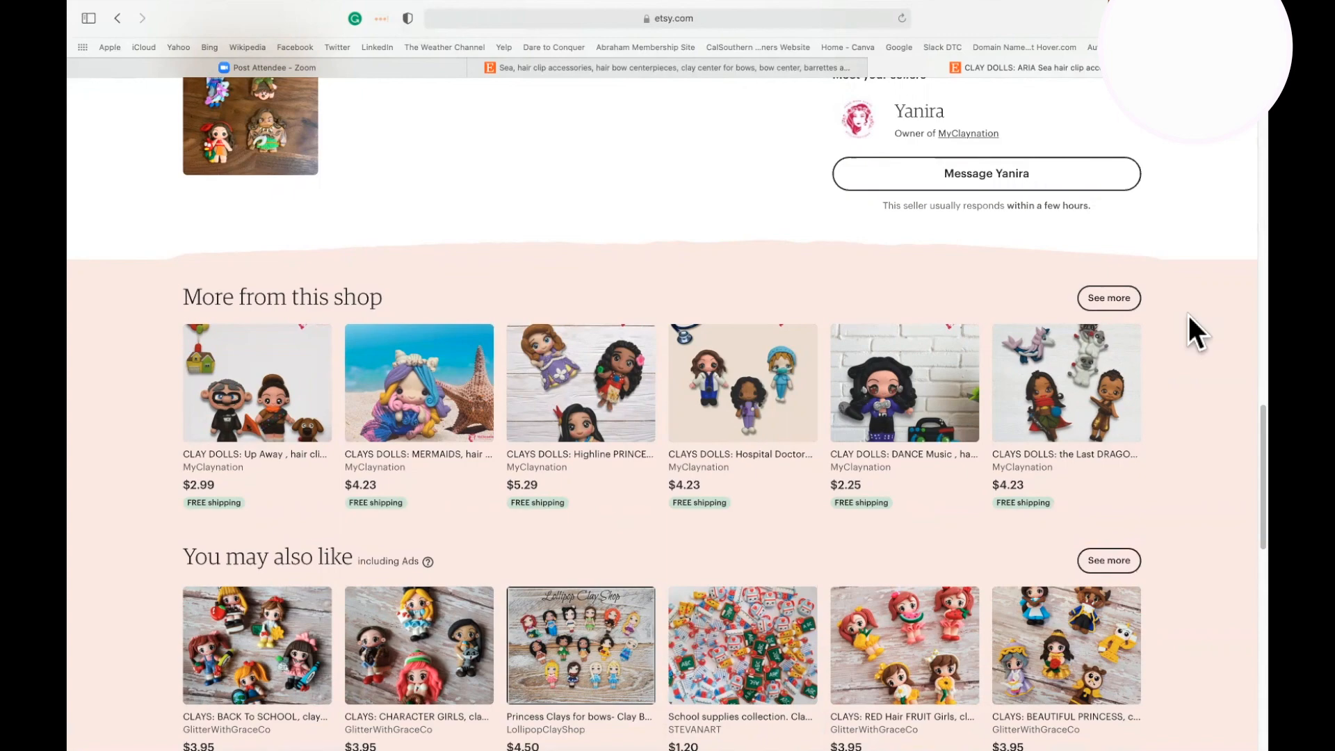
pyautogui.scroll(-5, 1188, 315)
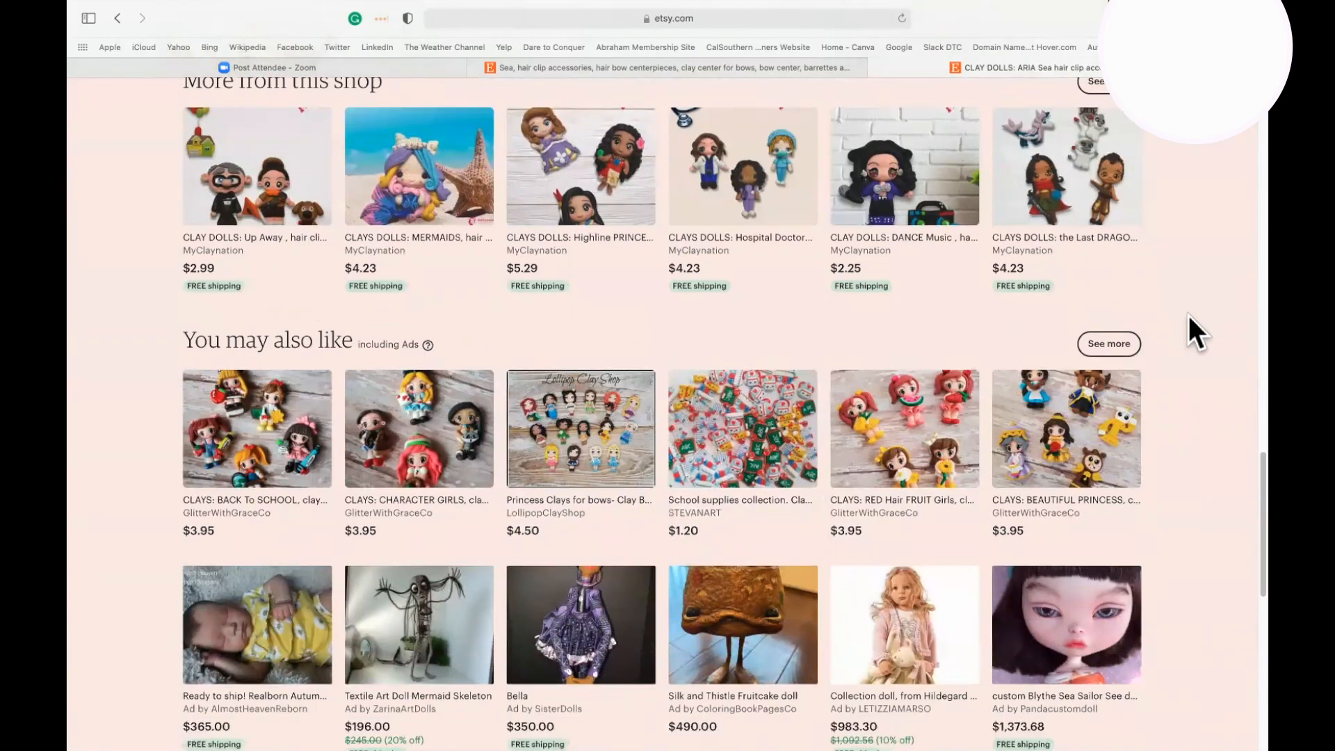
pyautogui.scroll(9, 1188, 316)
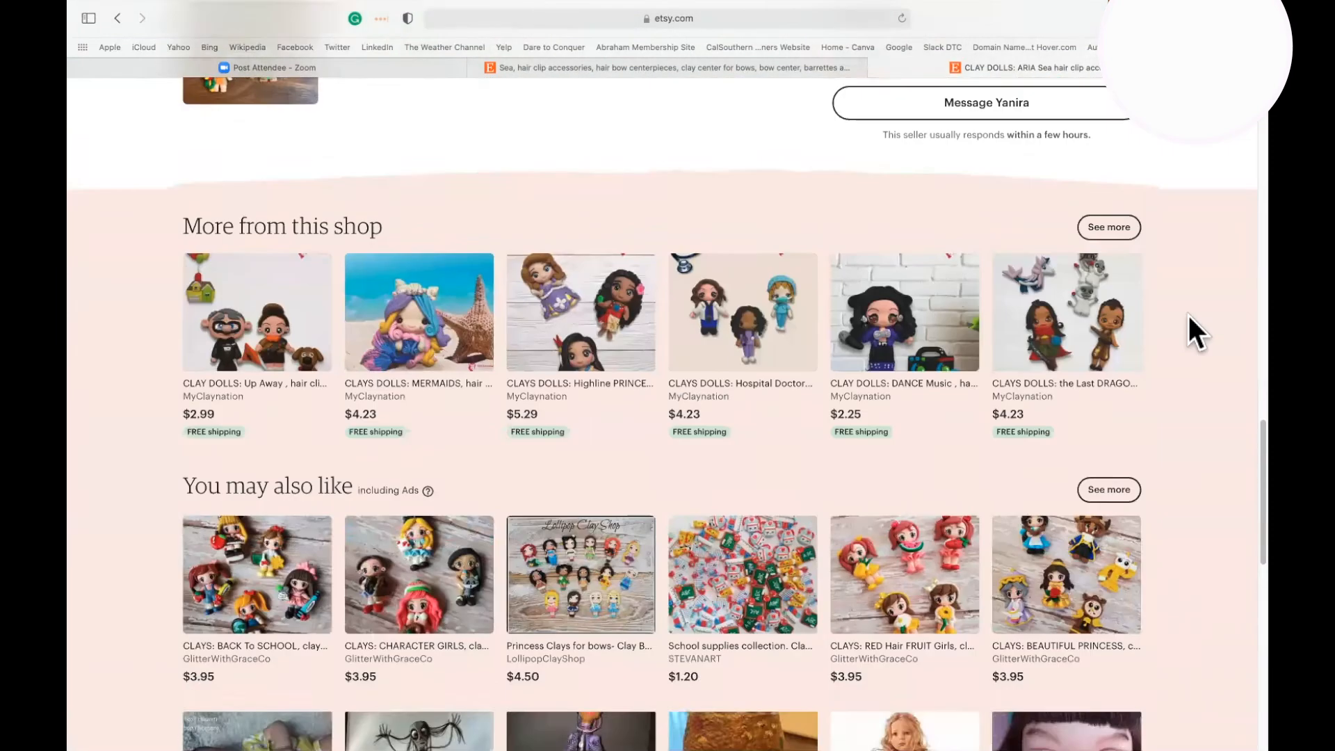
pyautogui.scroll(5, 1188, 316)
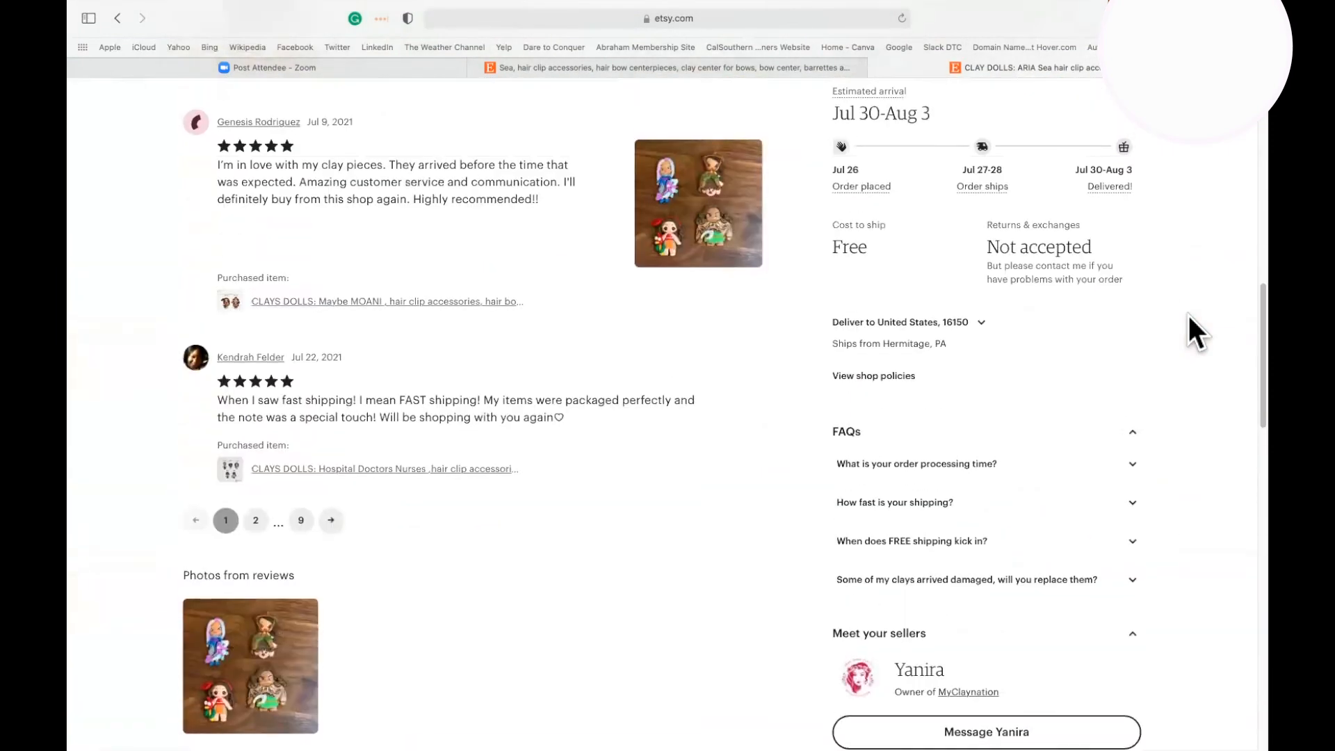
pyautogui.scroll(11, 1188, 315)
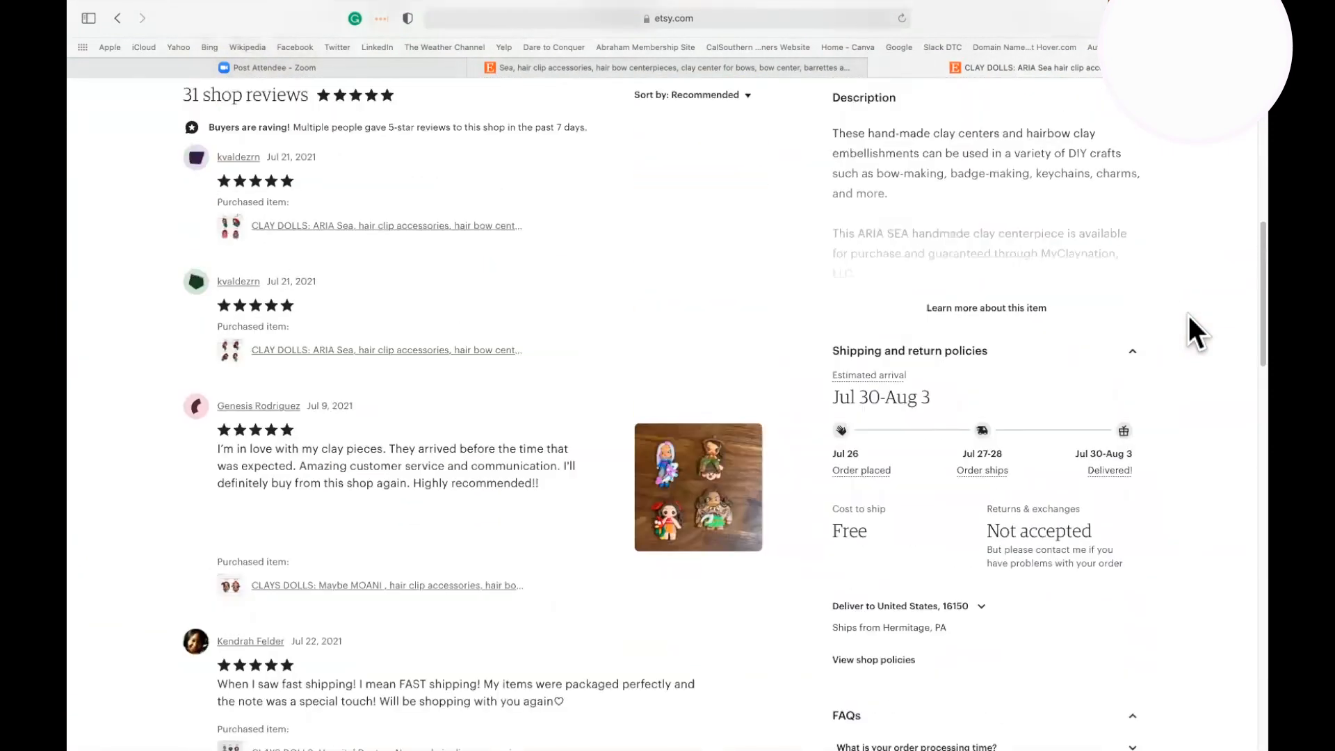
pyautogui.scroll(5, 1188, 316)
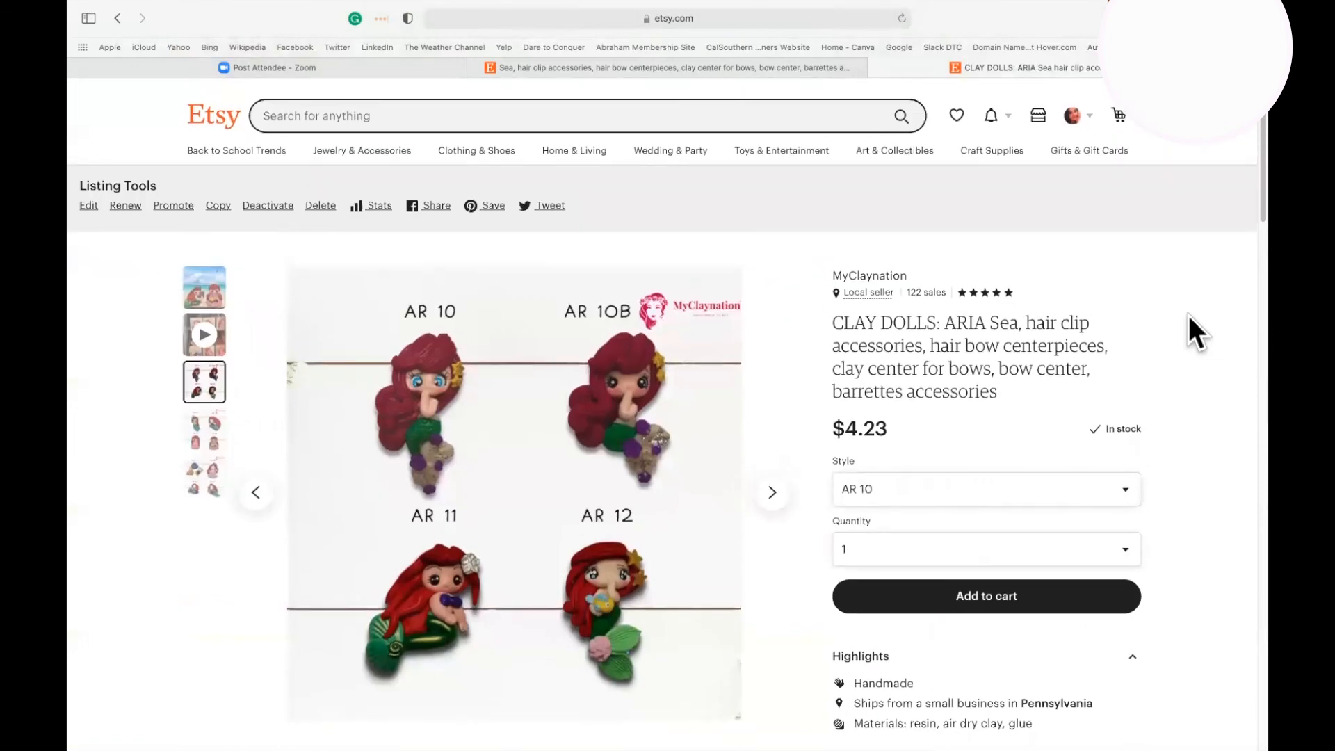